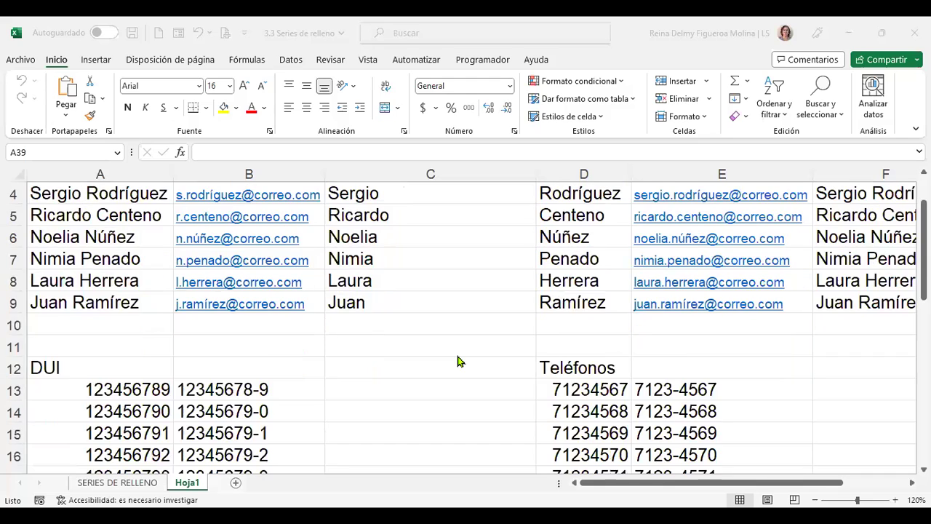
Scroll down to the empty rows below the NOMBRE/EDAD table and select cell A39.
scroll(459, 361, "down", 2)
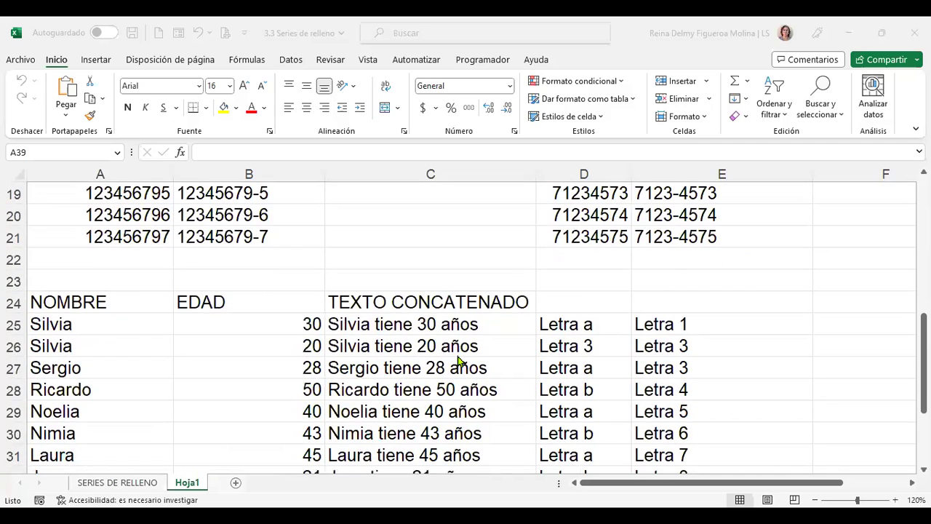
scroll(459, 362, "down", 4)
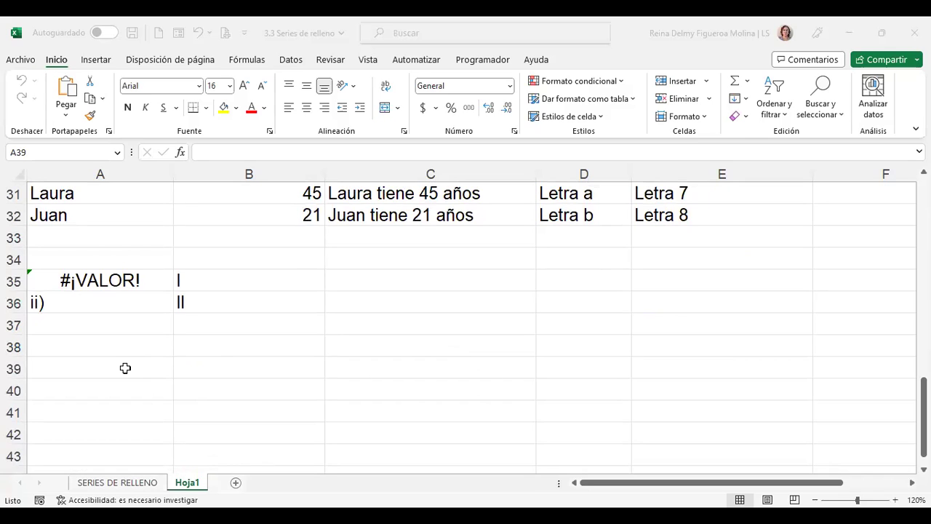
left_click(125, 368)
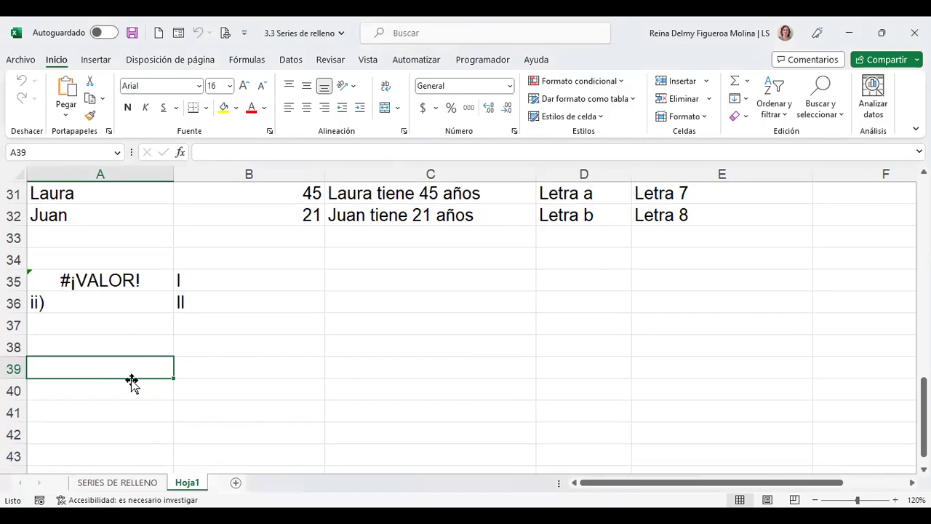
Enter the letters a, b and c in A39:A41, then move to B39.
left_click(261, 366)
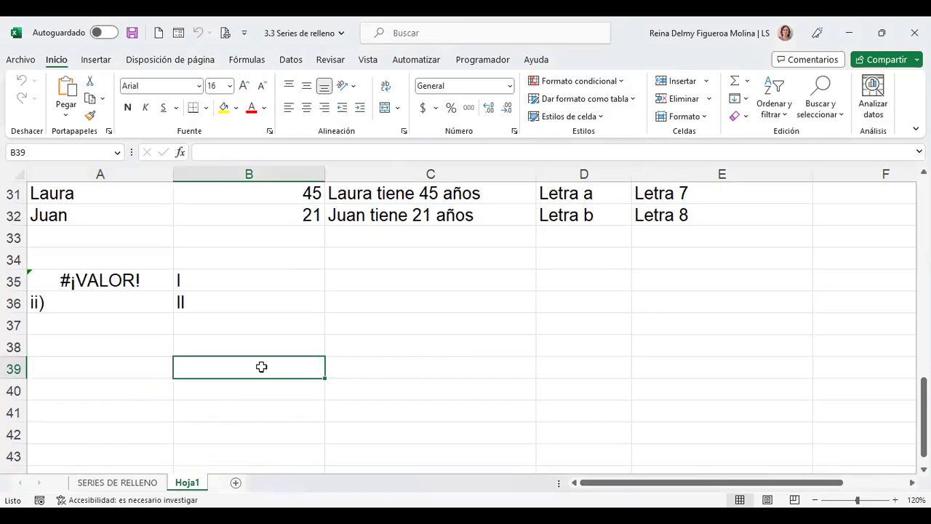
left_click(134, 363)
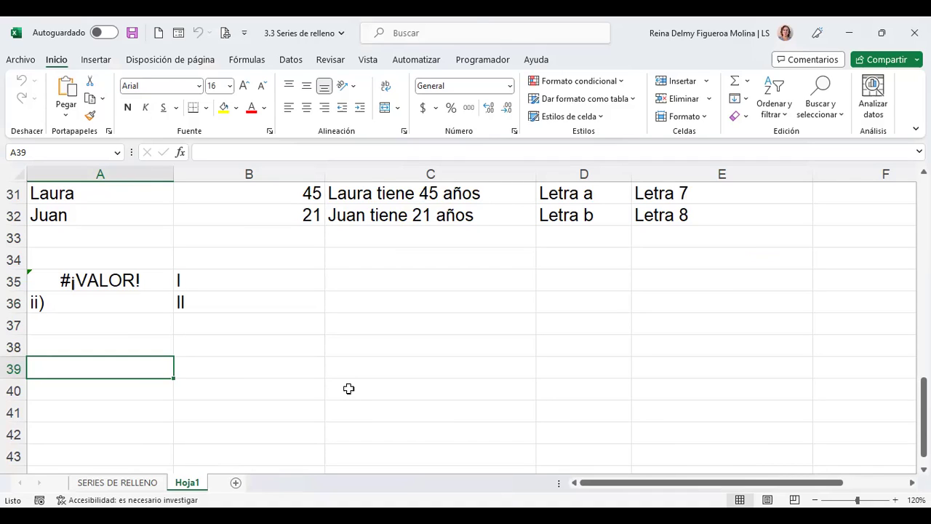
type("a")
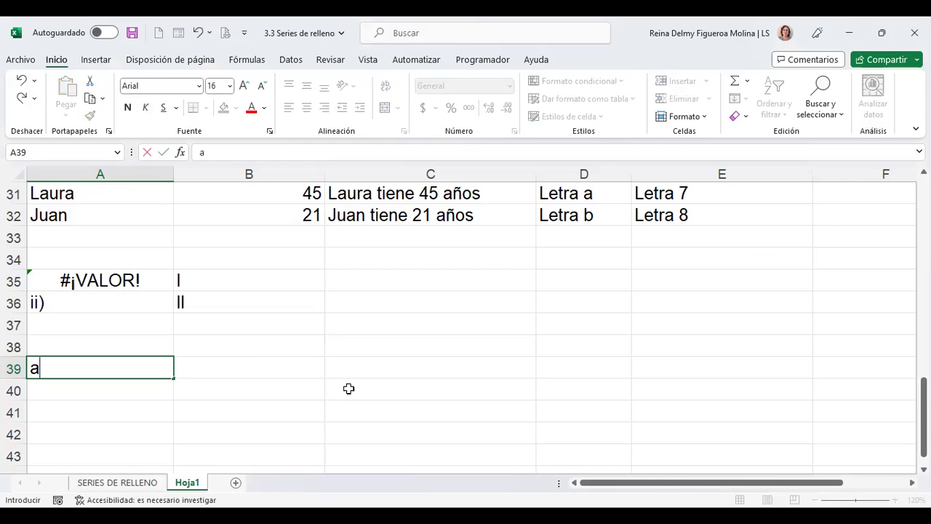
key("Return")
type("b")
key("Return")
type("c")
key("Up")
key("Up")
key("Right")
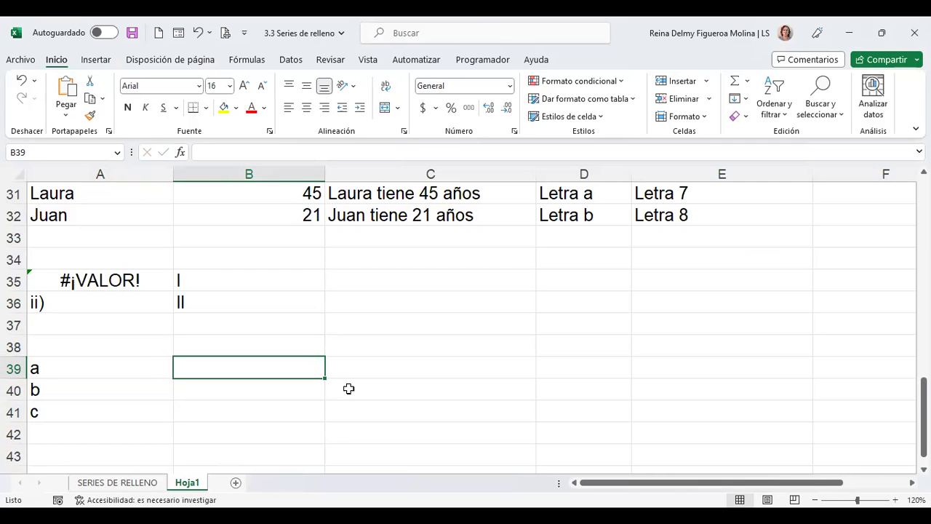
Enter =+CODIGO(A39) in B39 so it returns 97.
type("+c")
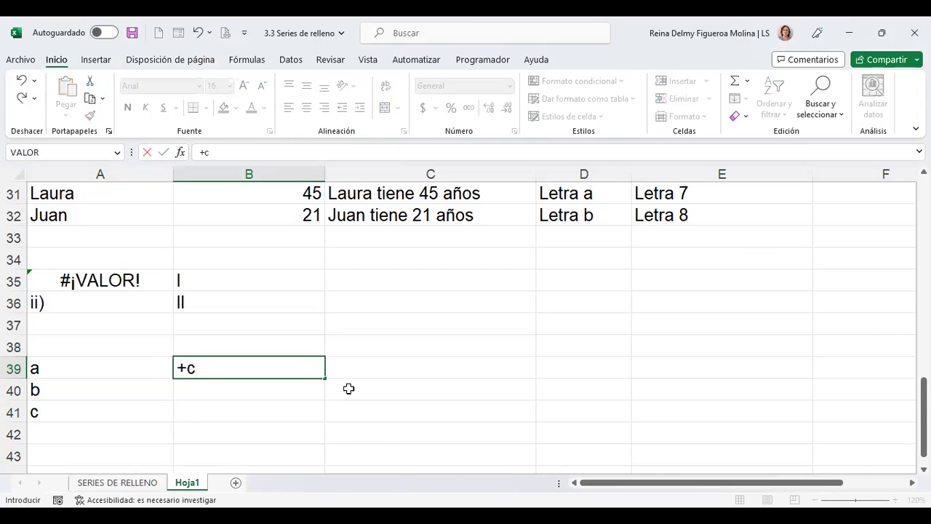
type("odi")
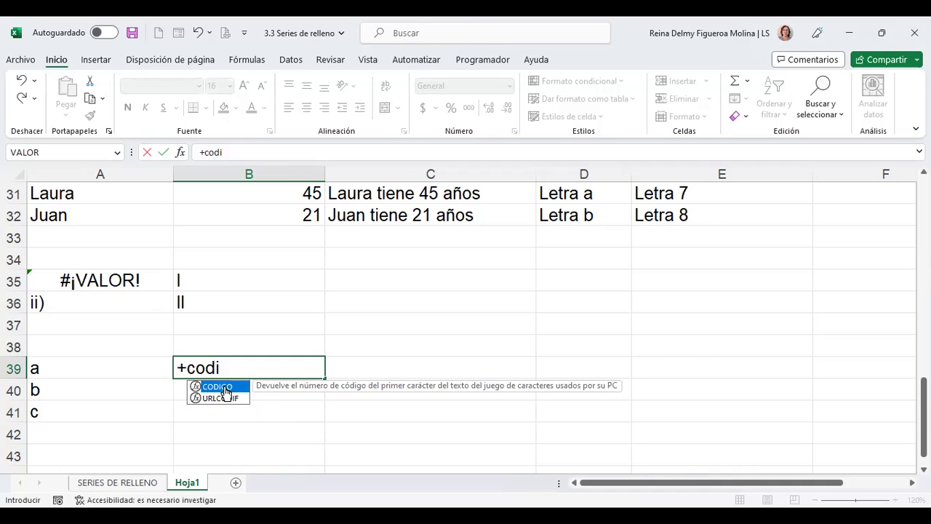
double_click(226, 397)
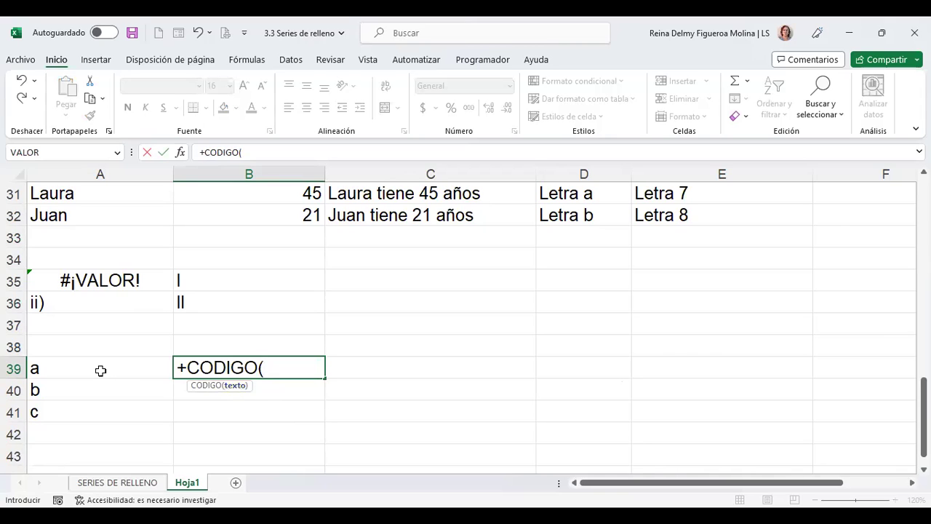
left_click(100, 371)
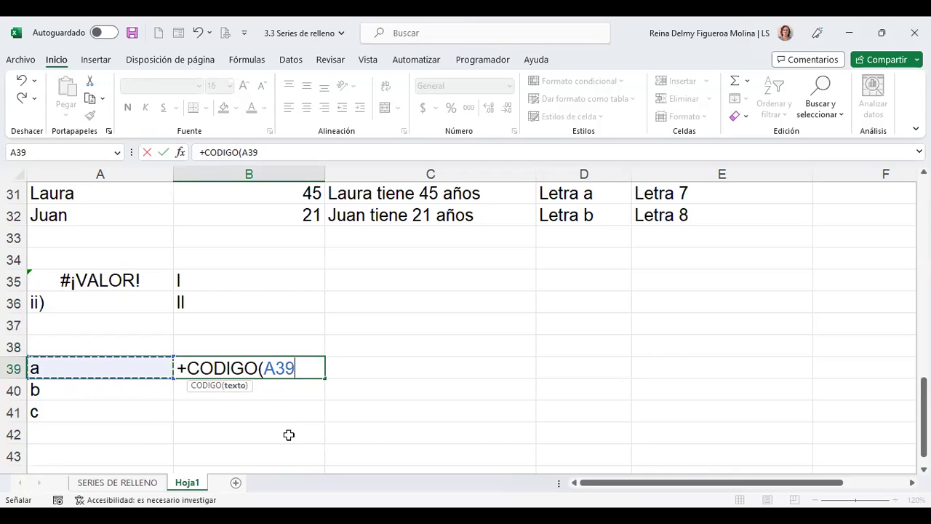
key("Return")
key("Up")
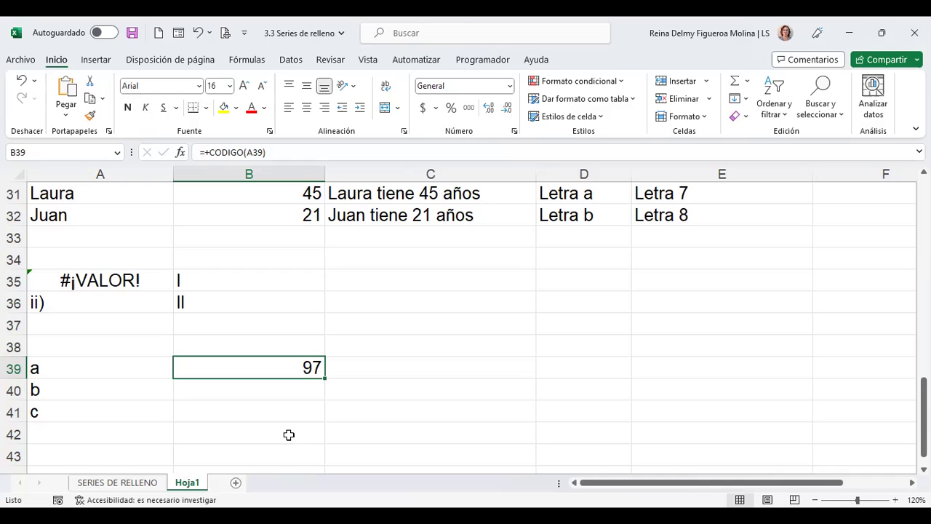
Copy the CODIGO formula from B39 down into B40 and B41, giving 98 and 99.
key("Down")
key("Up")
key("Right")
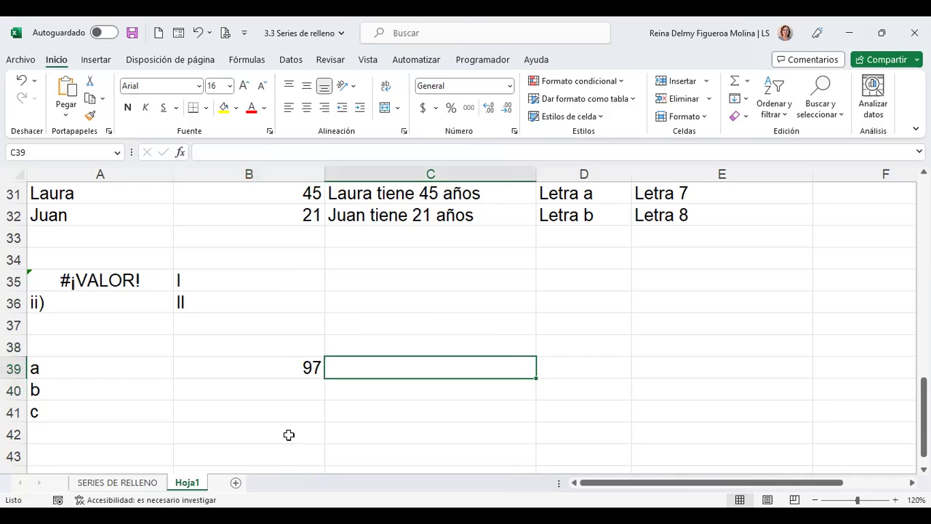
key("Left")
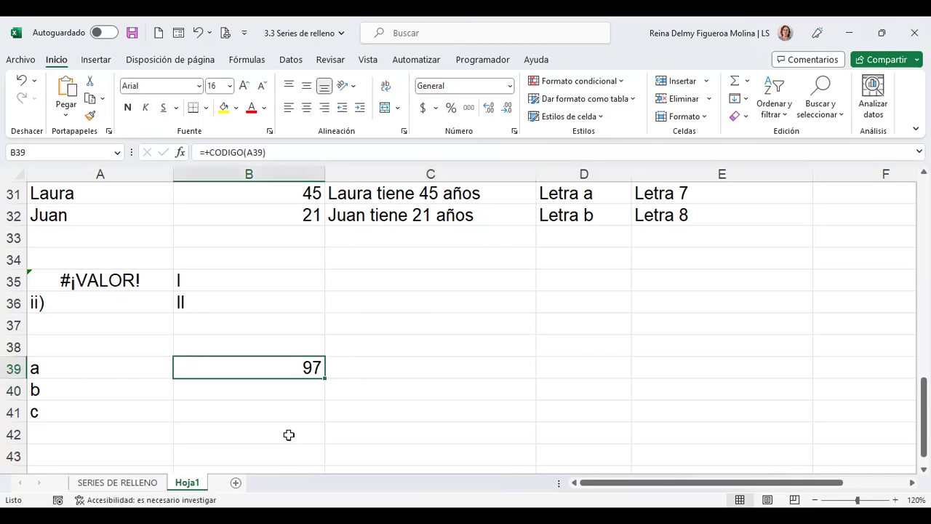
key("Down")
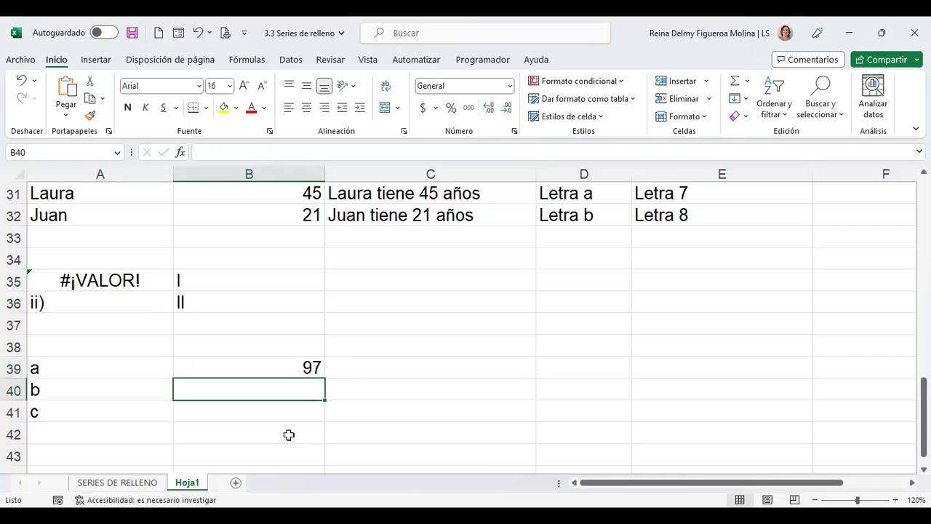
key("Up")
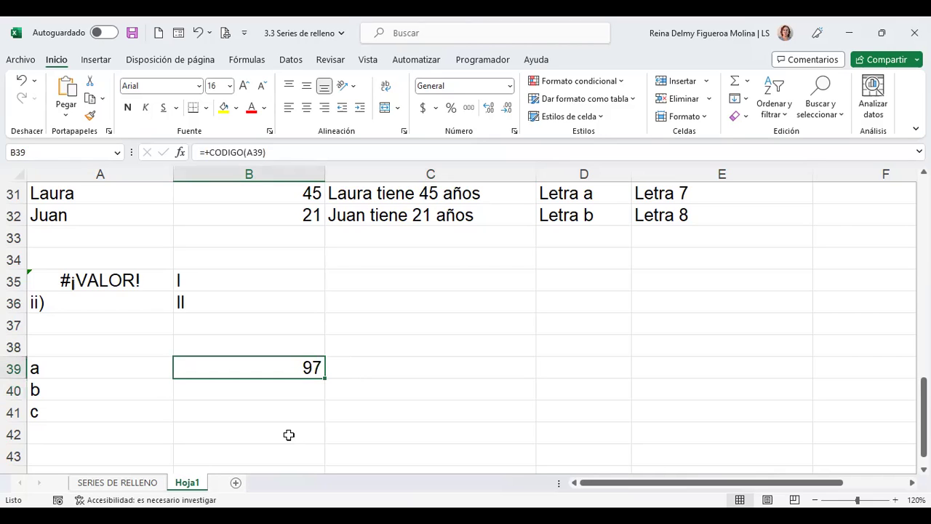
key("ctrl+c")
key("Down")
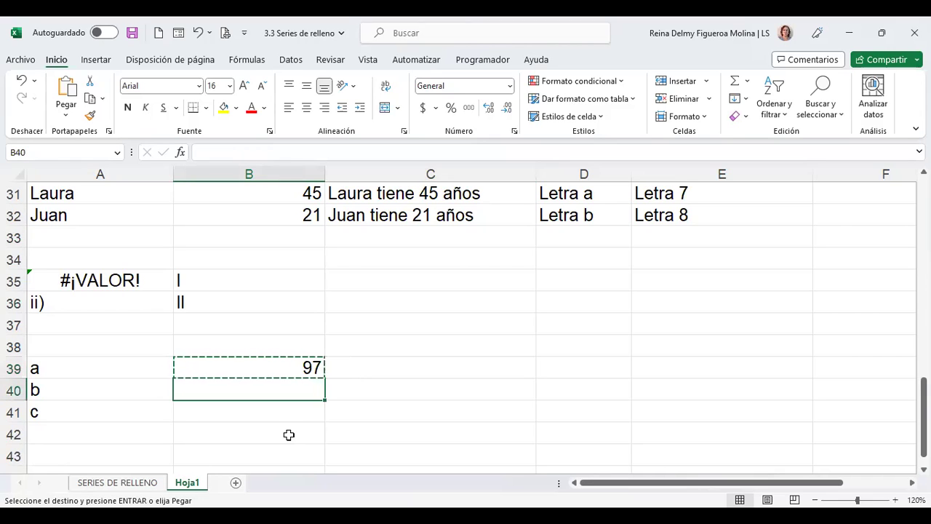
key("ctrl+v")
key("Escape")
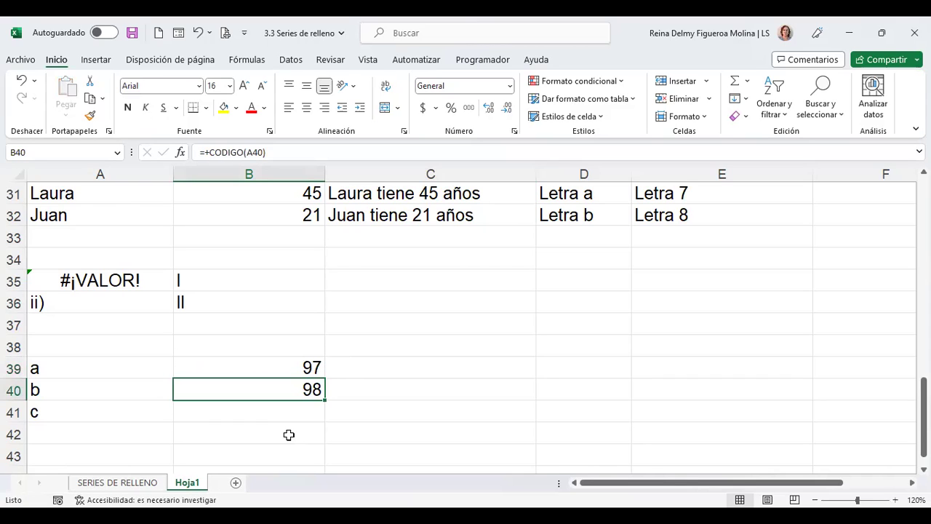
key("ctrl+c")
key("Down")
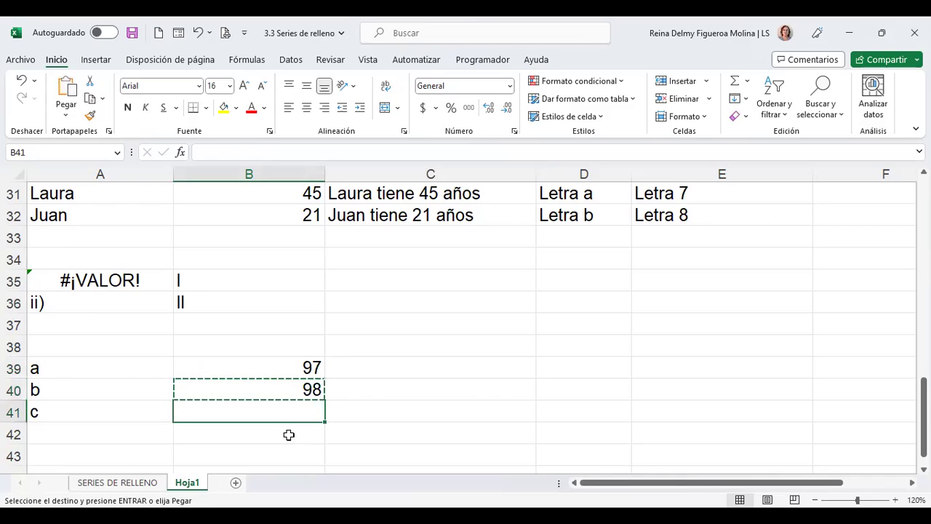
key("Return")
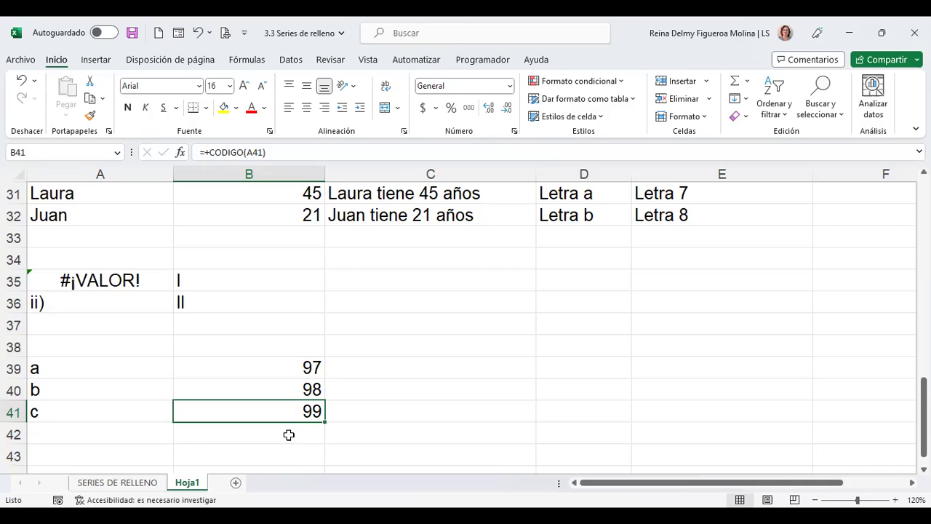
Add uppercase A and B in A42:A43 and copy the formula into B42:B43, giving 65 and 66.
key("Left")
key("Down")
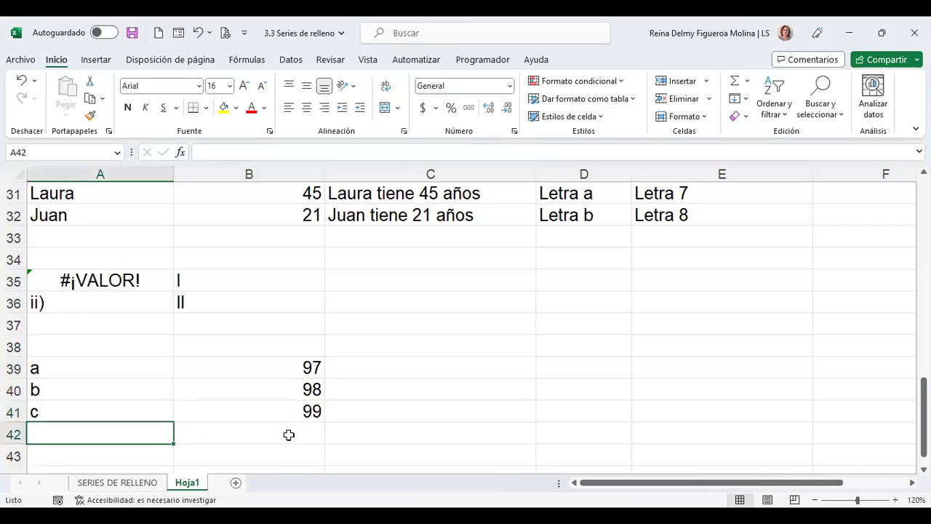
type("A")
key("Tab")
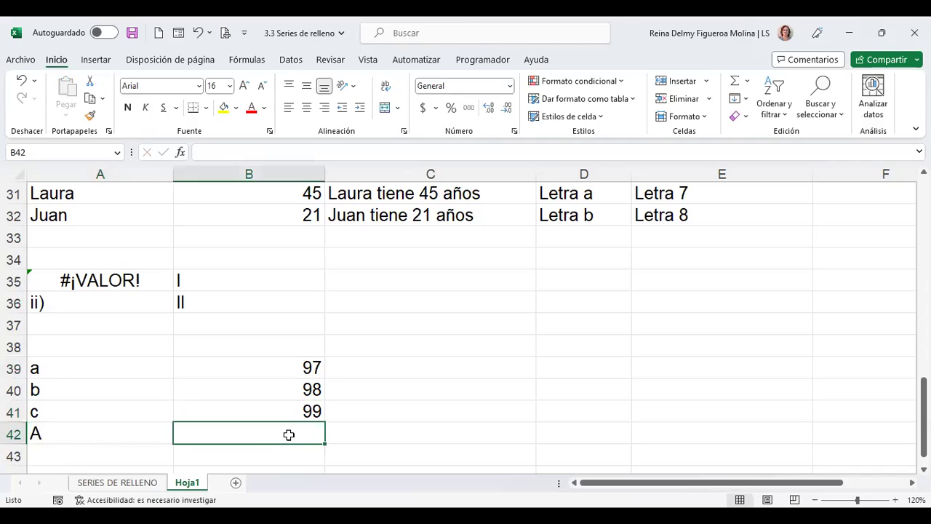
key("Up")
key("ctrl+c")
key("Down")
key("Return")
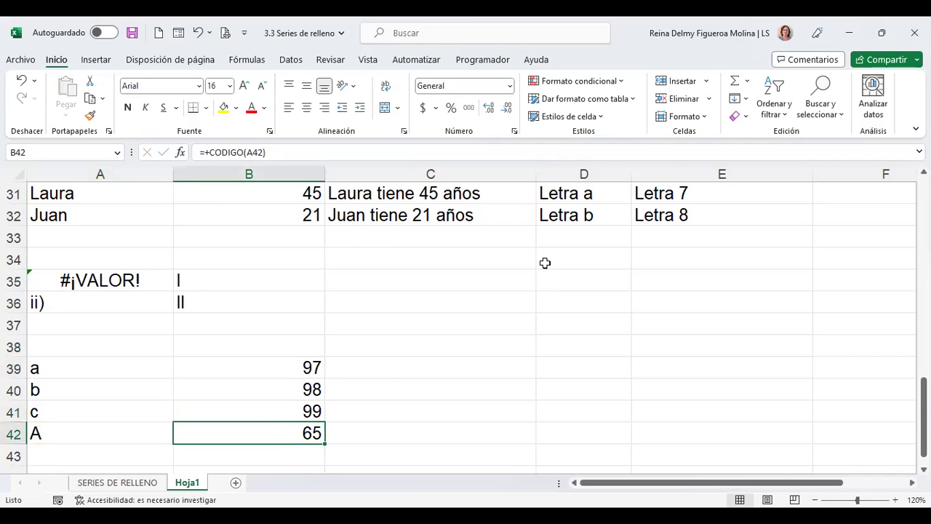
key("Left")
key("Down")
type("B")
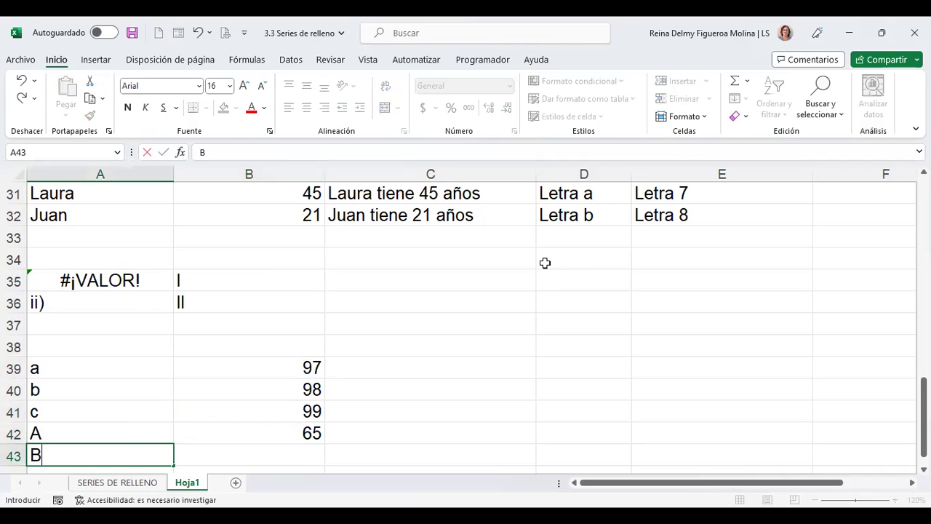
key("Tab")
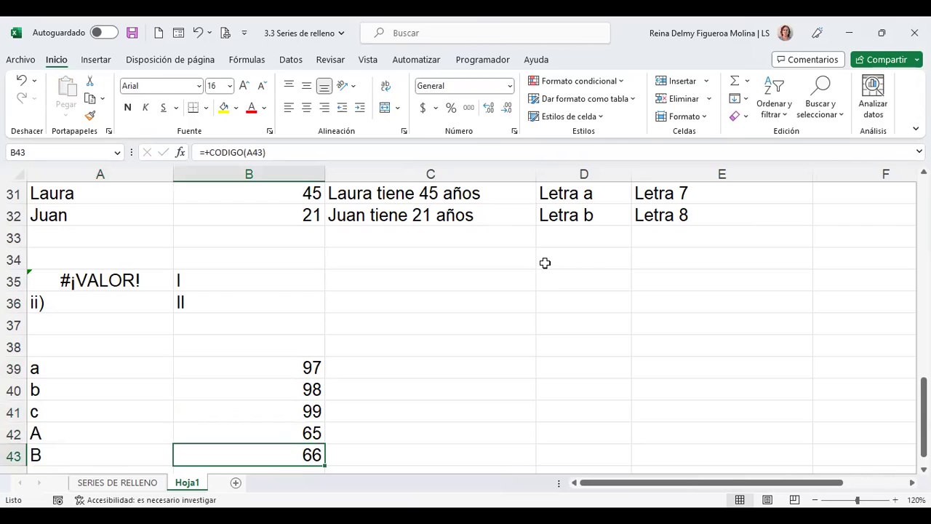
key("Up")
key("Up")
key("Up")
key("Up")
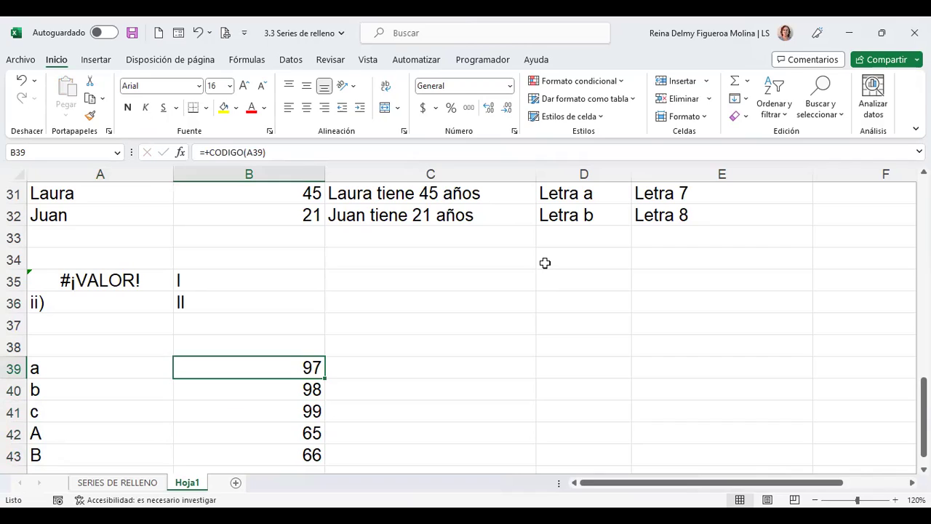
Enter =+B39+26 in C39, returning 123.
key("Right")
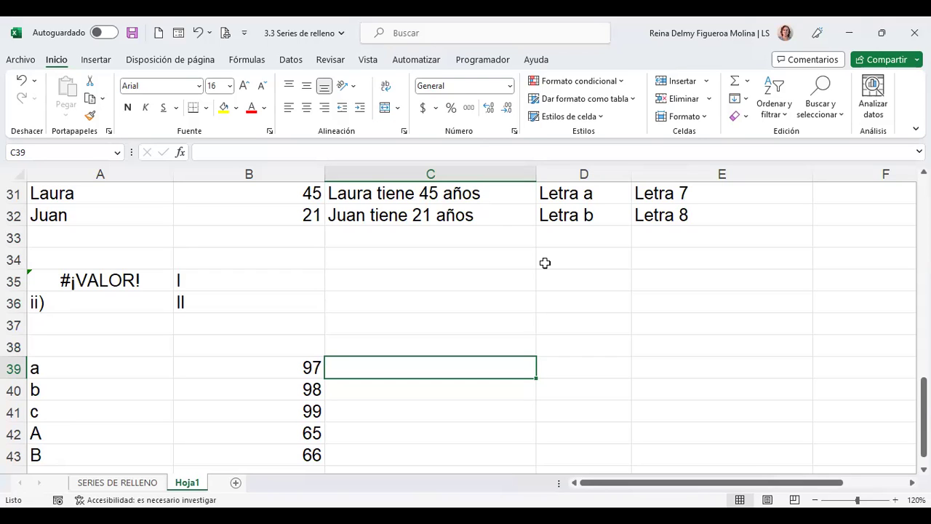
type("+")
key("Left")
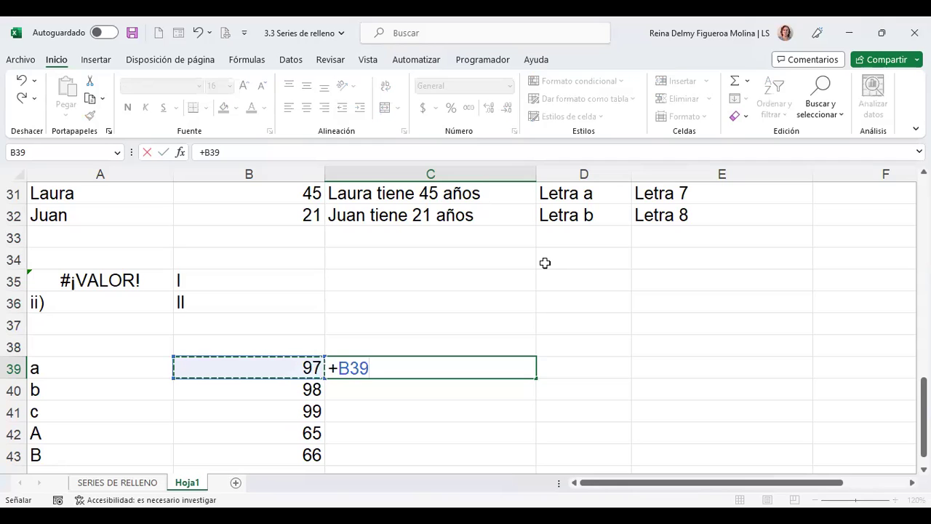
type("+26")
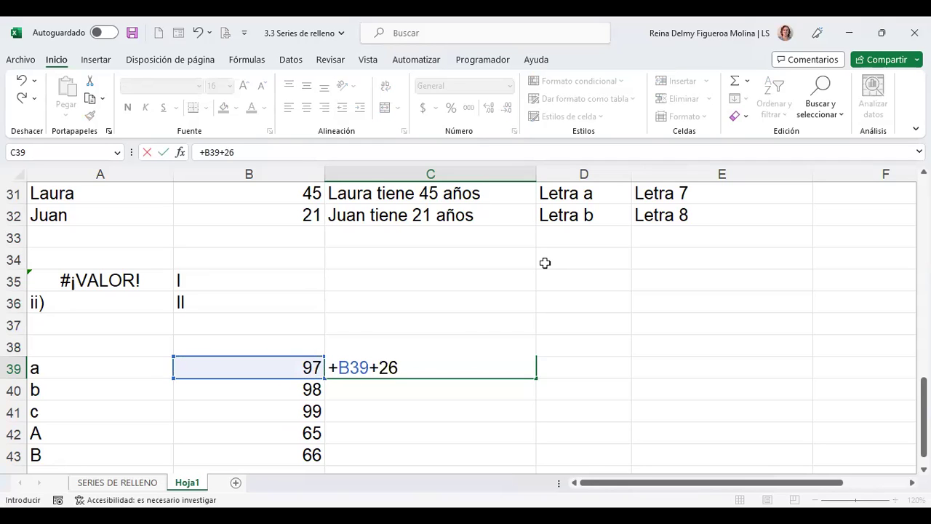
key("Return")
key("Up")
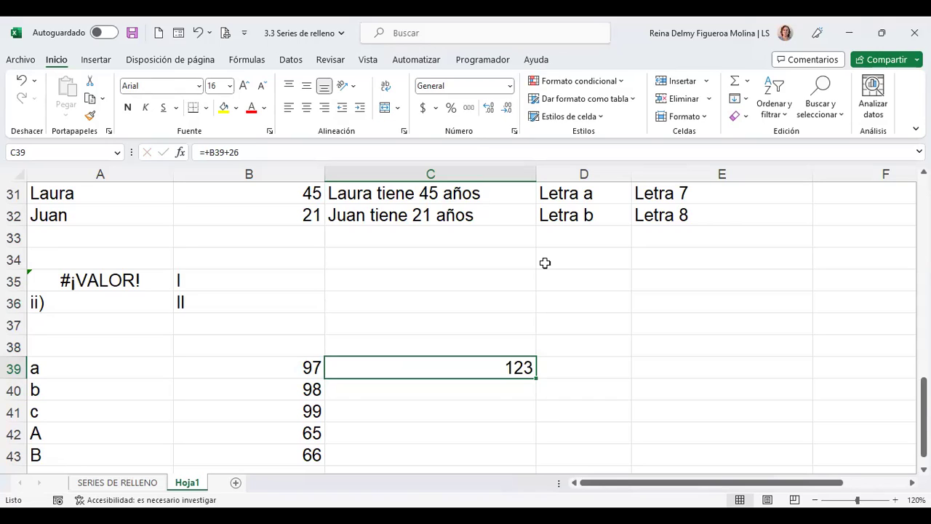
key("Left")
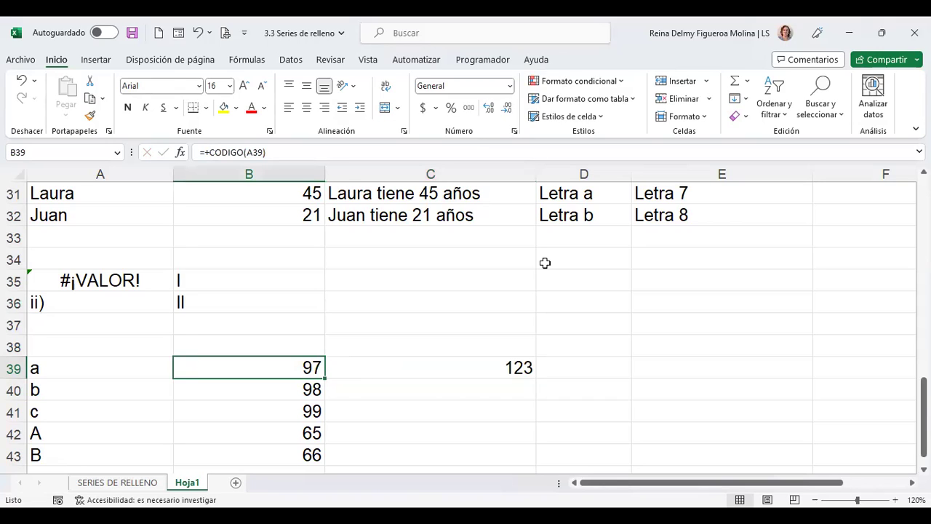
Fill a series from 97 with stop value 123 using Fill > Series.
left_click(739, 100)
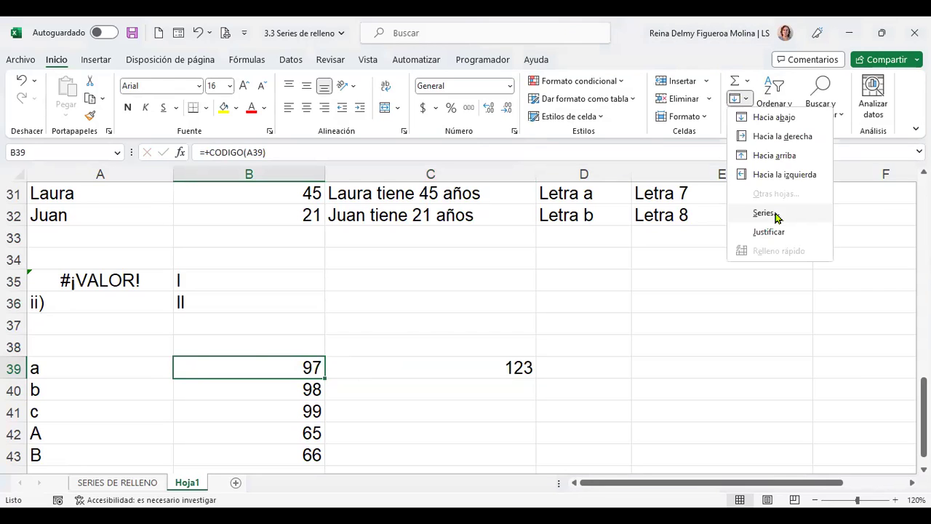
left_click(768, 213)
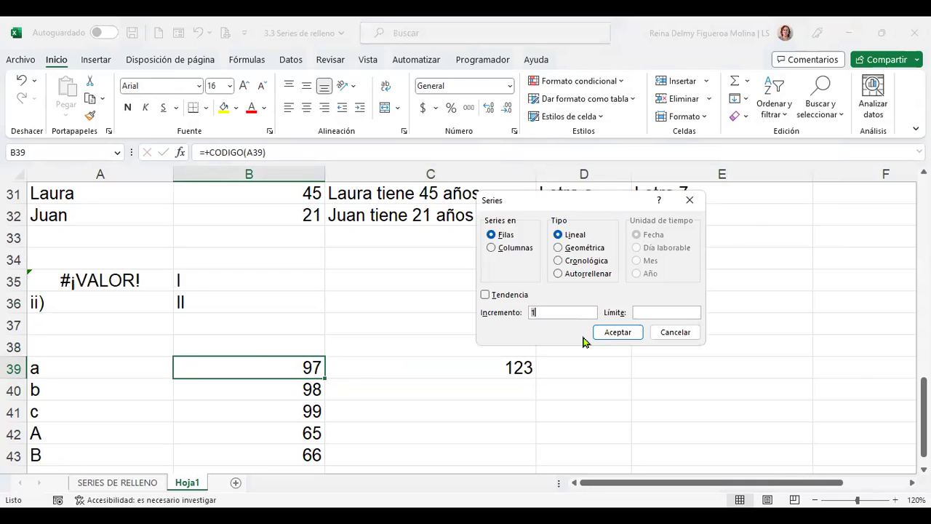
left_click(547, 313)
left_click(650, 316)
type("123")
left_click(627, 336)
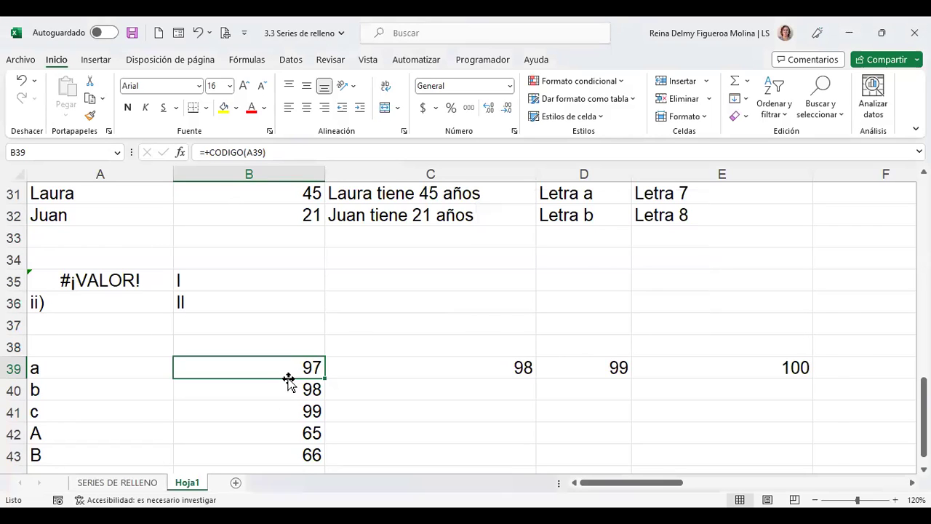
Clear the old values below 97 in column B.
left_click_drag(291, 389, 291, 472)
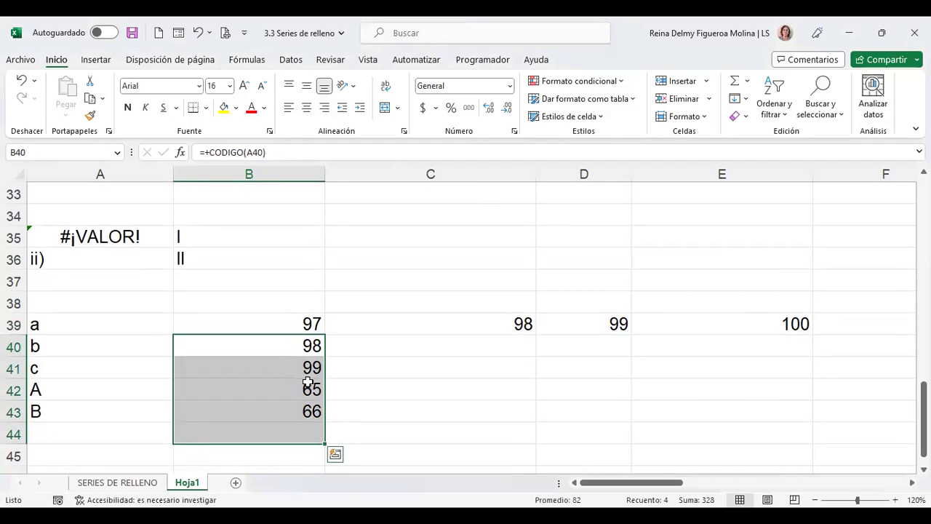
key("Delete")
left_click(301, 323)
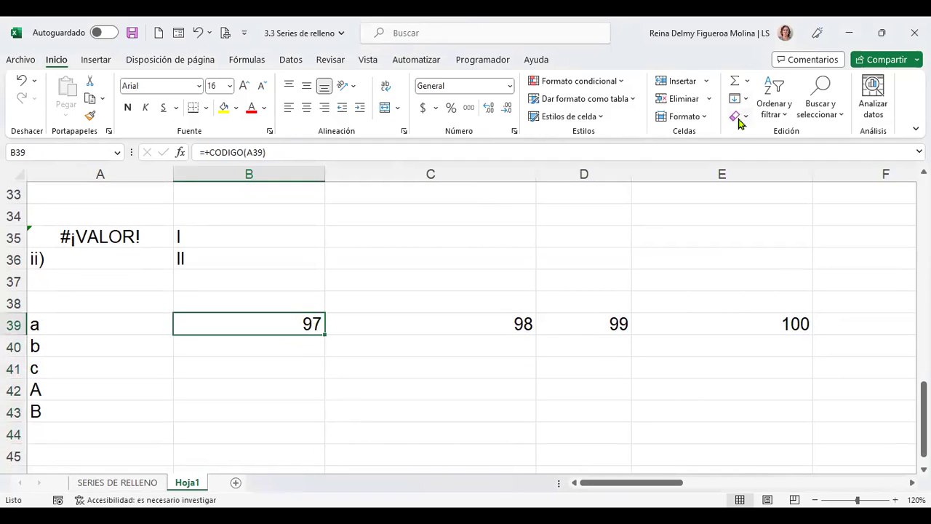
key("ctrl+z")
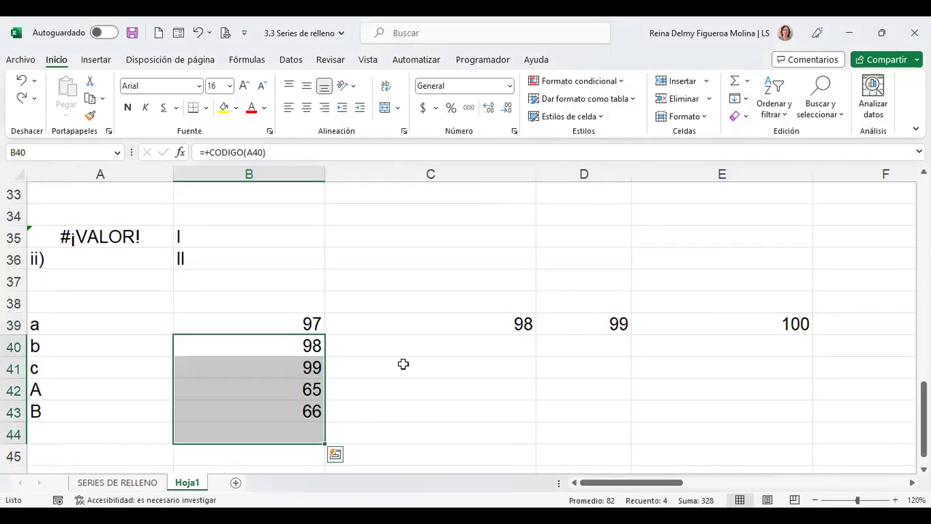
key("Delete")
left_click(297, 326)
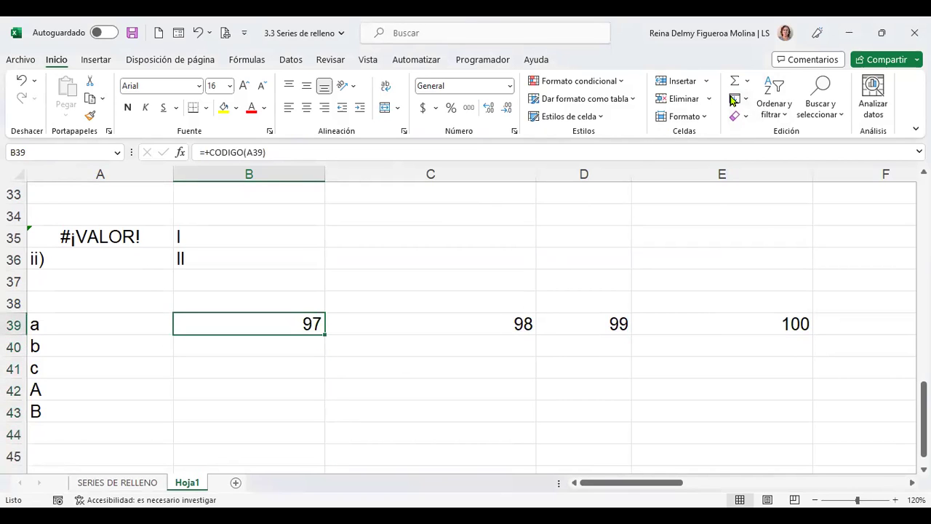
Fill column B from B39 with a series in steps of 1 up to 123.
left_click(510, 247)
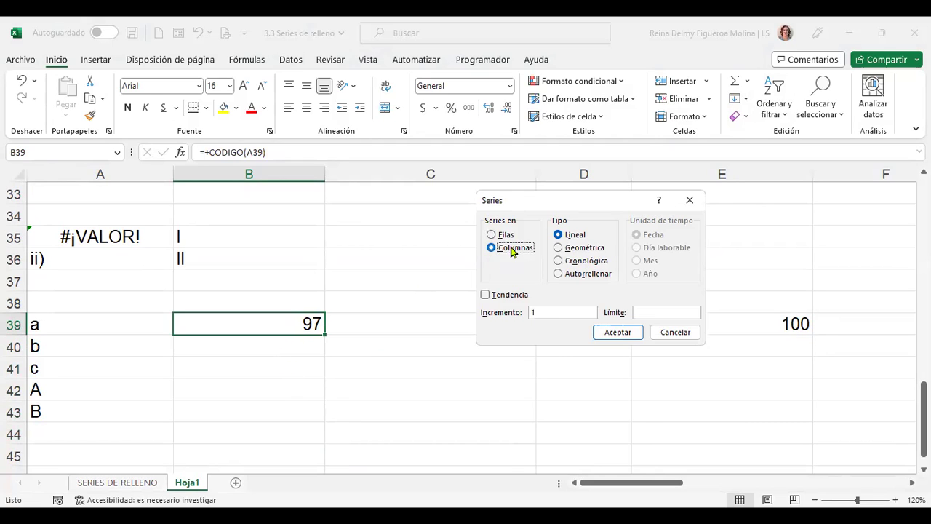
left_click(644, 313)
type("123")
left_click(618, 333)
scroll(400, 354, "down", 1)
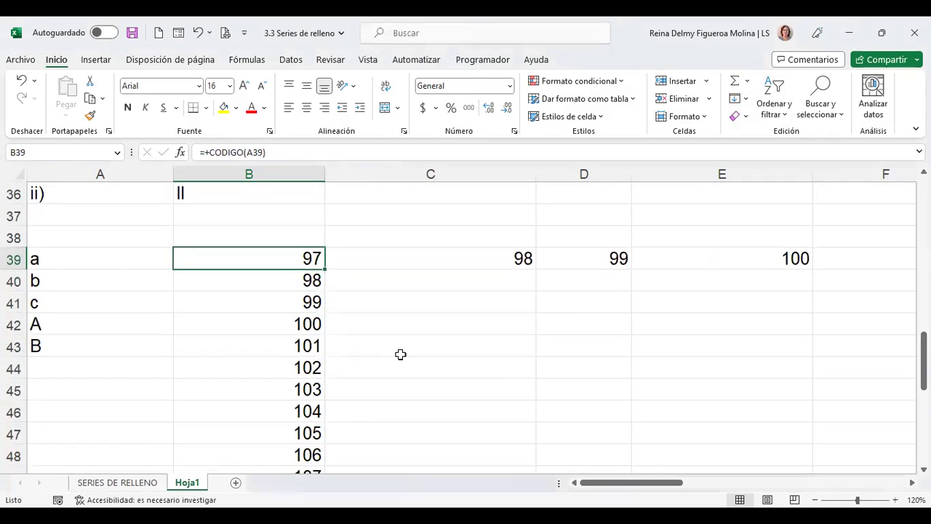
scroll(400, 355, "down", 1)
scroll(393, 356, "down", 3)
scroll(368, 361, "down", 4)
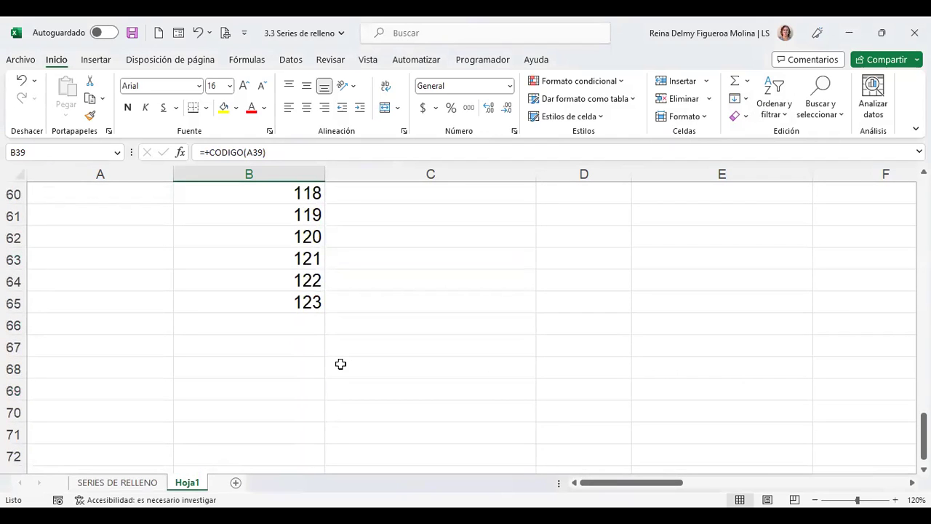
scroll(341, 364, "up", 3)
scroll(340, 364, "up", 3)
scroll(341, 364, "up", 1)
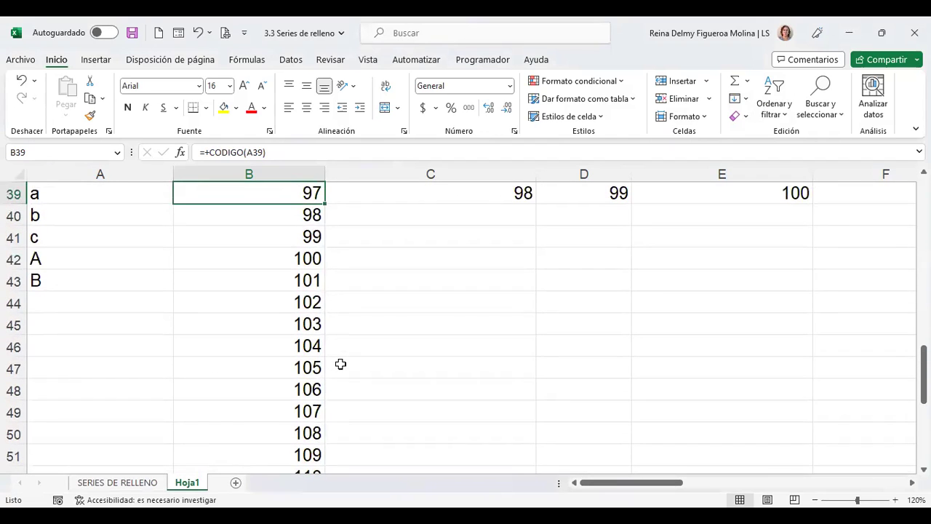
scroll(341, 364, "up", 1)
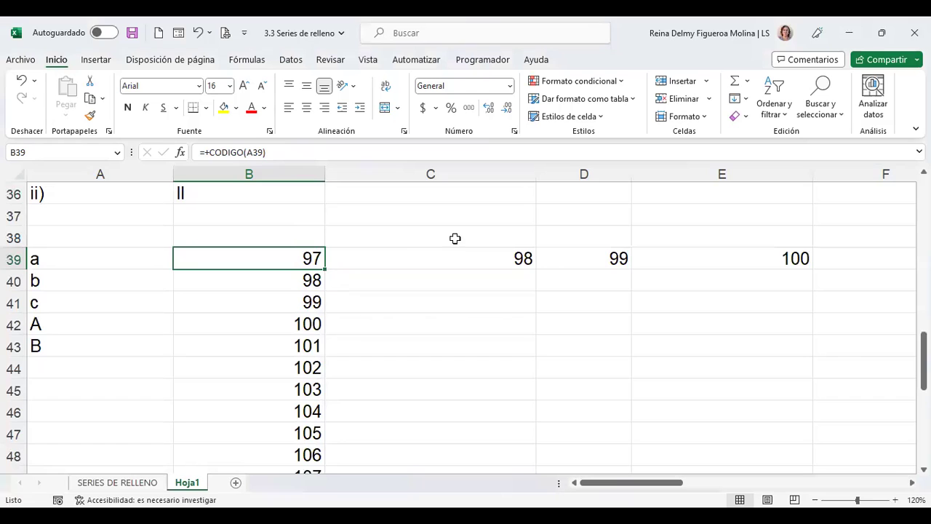
Remove the test series extended along row 39 beyond column B.
left_click_drag(474, 248, 830, 259)
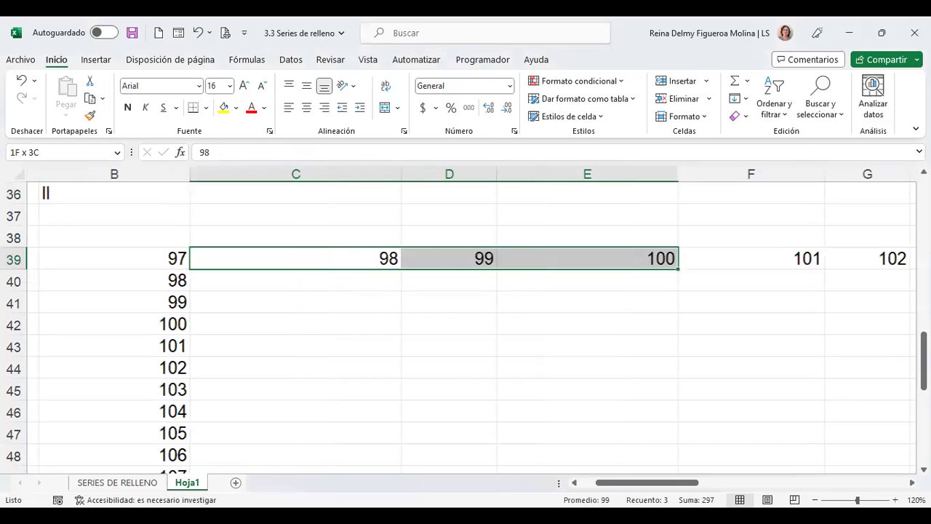
left_click_drag(678, 268, 816, 271)
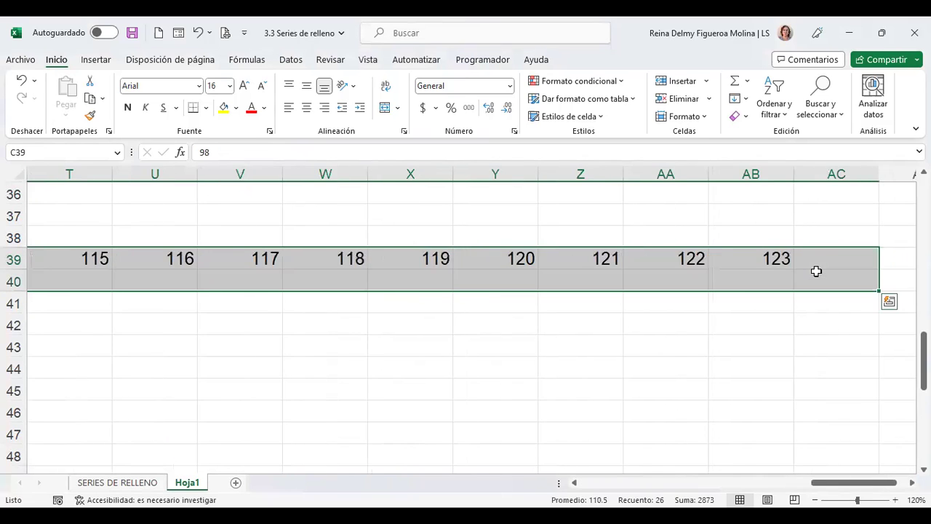
key("ctrl+BackSpace")
key("ctrl+Home")
scroll(518, 271, "down", 6)
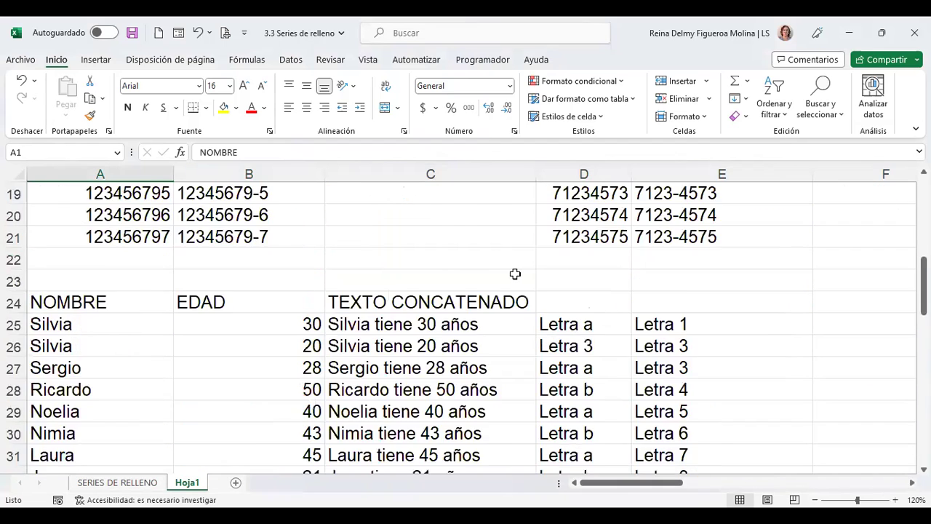
scroll(515, 274, "down", 4)
scroll(509, 284, "down", 2)
scroll(498, 296, "up", 2)
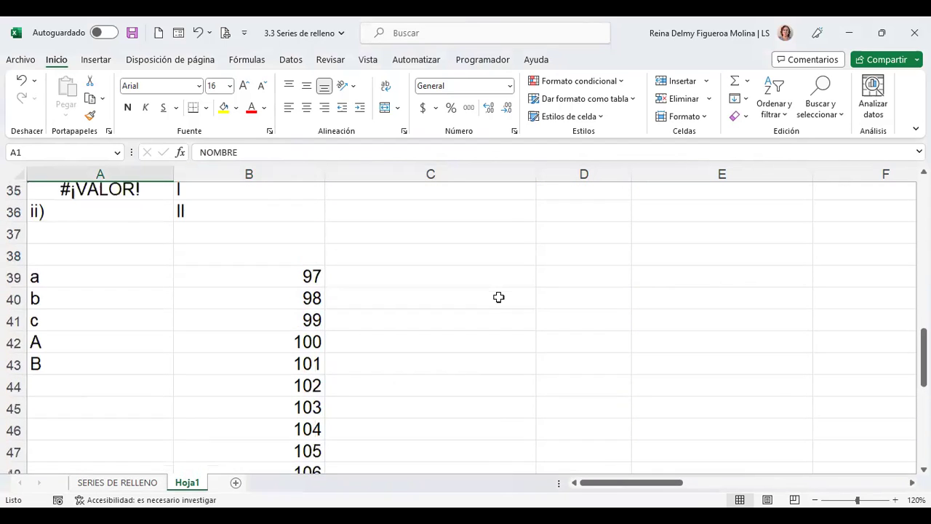
scroll(498, 297, "up", 1)
Enter =+CARACTER(B39) in C39 so it shows the letter a.
left_click(486, 305)
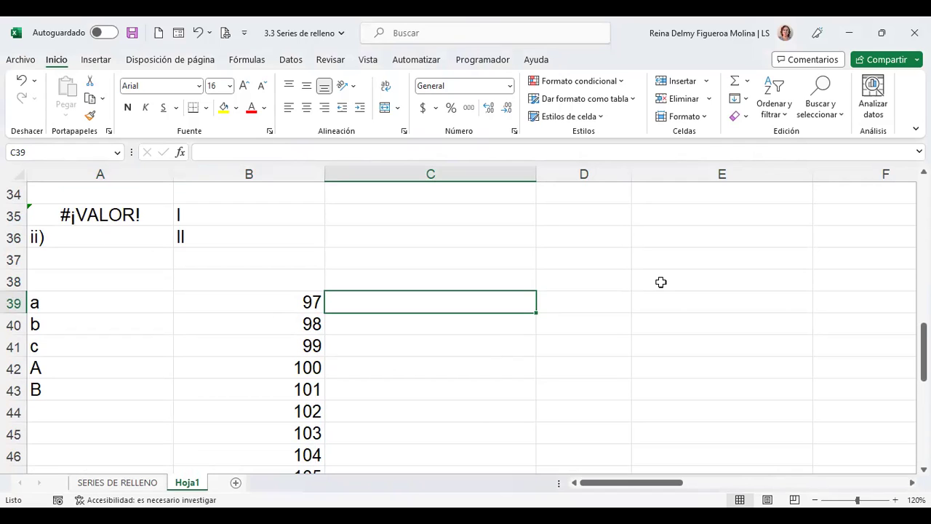
type("+")
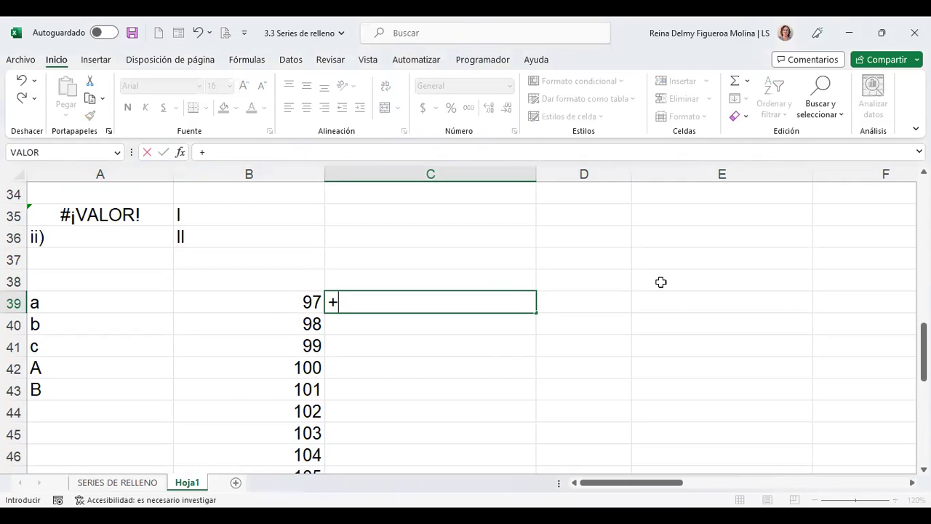
type("cara")
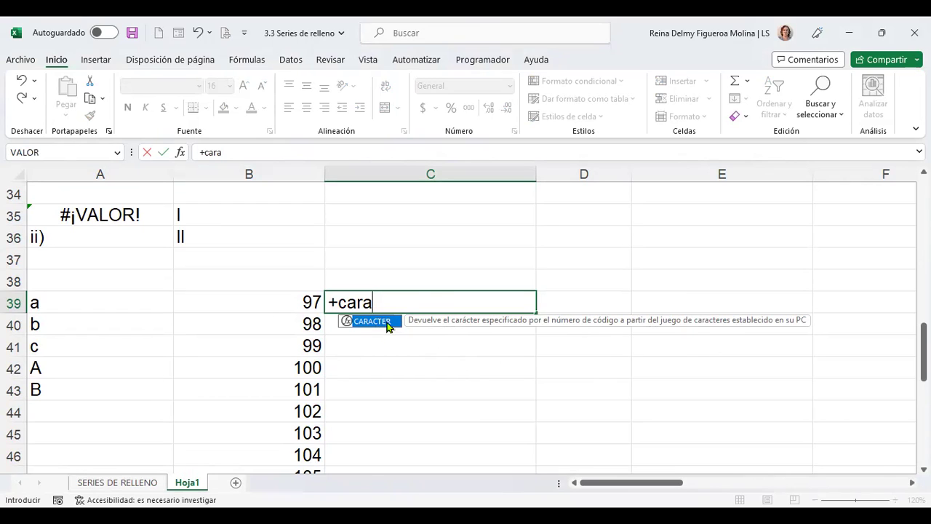
double_click(387, 321)
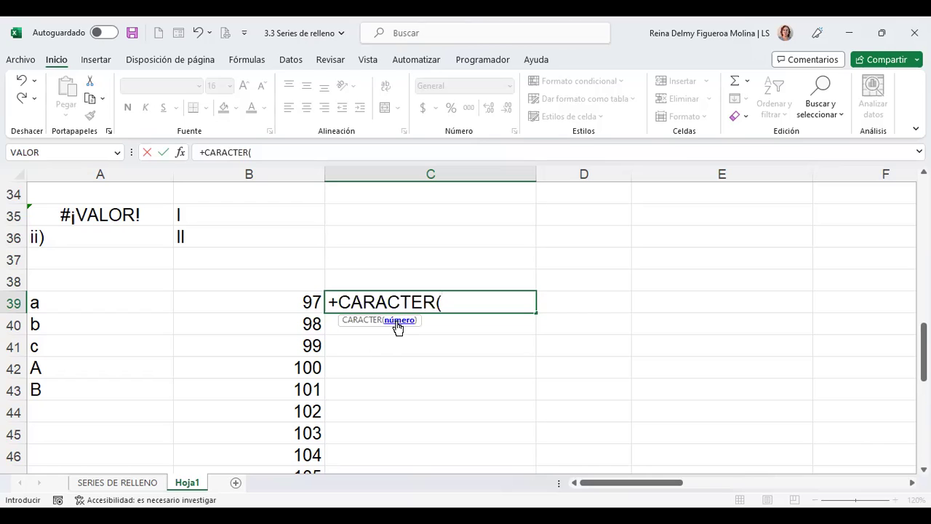
left_click(288, 305)
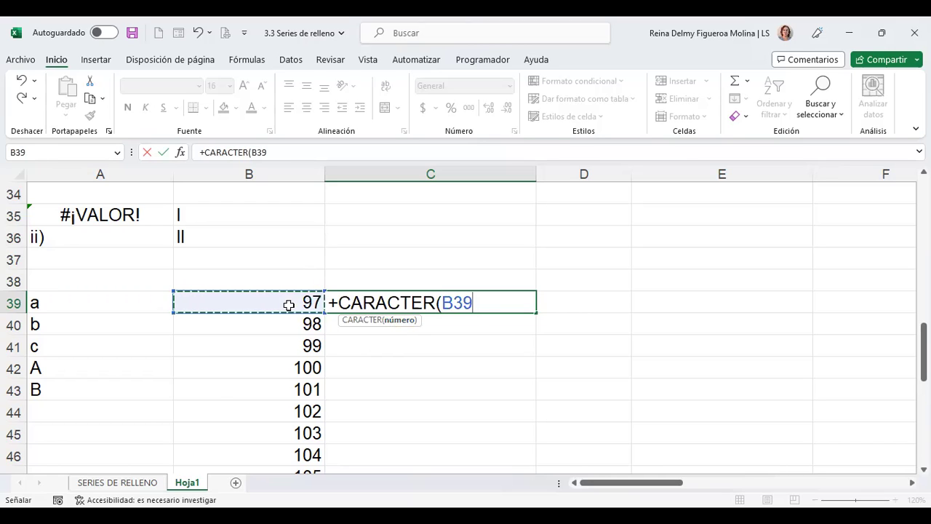
key("Return")
key("Up")
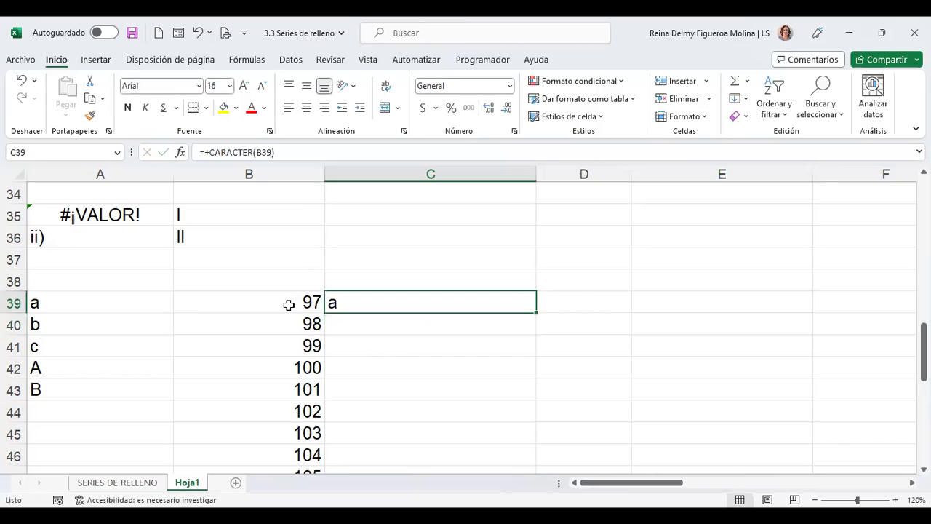
double_click(534, 314)
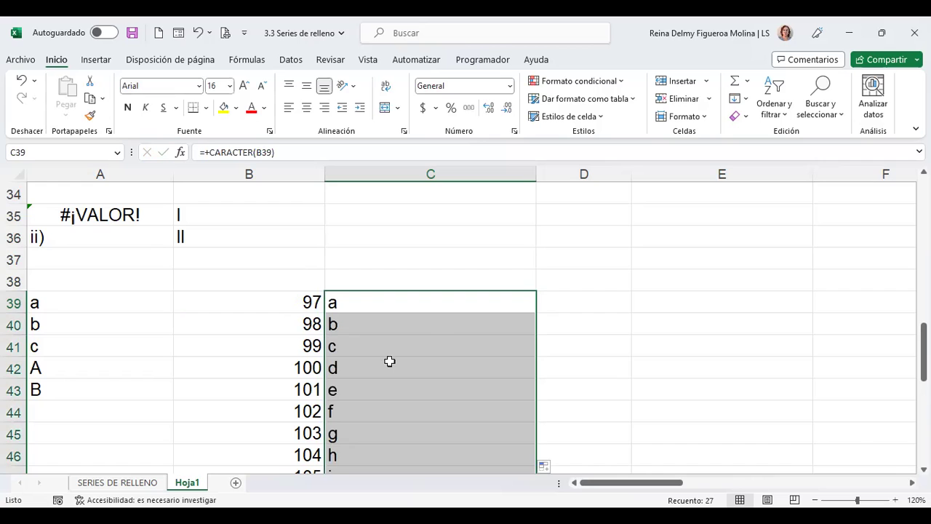
scroll(390, 369, "down", 1)
scroll(390, 368, "down", 2)
scroll(390, 368, "down", 1)
scroll(390, 368, "down", 2)
scroll(390, 368, "down", 2)
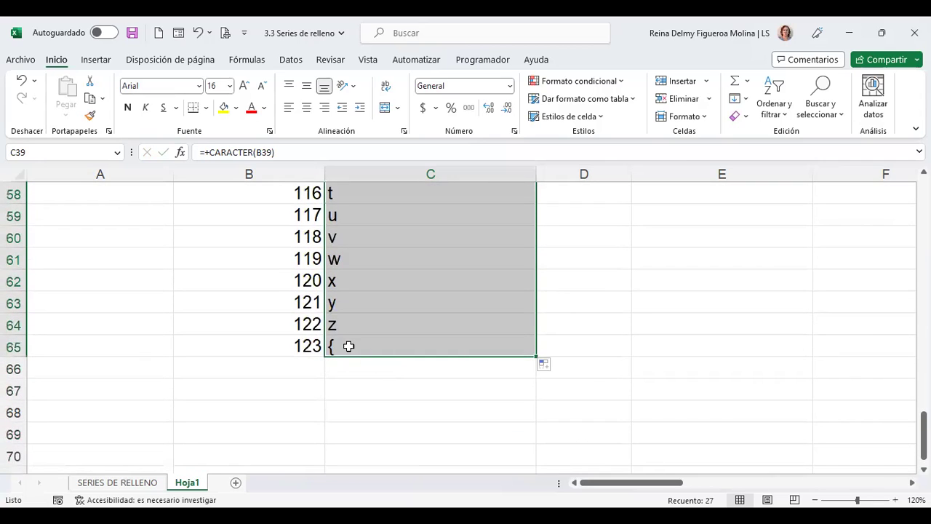
scroll(375, 348, "up", 4)
scroll(369, 342, "up", 3)
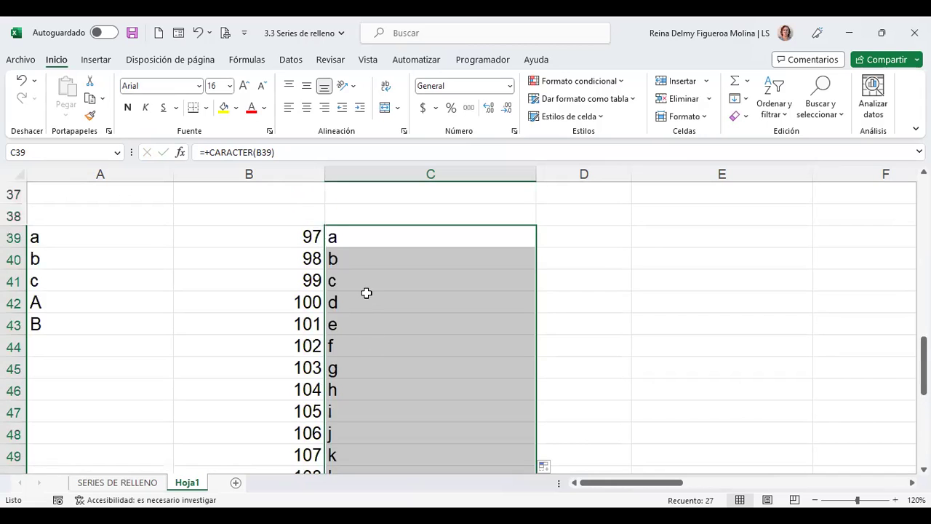
scroll(367, 298, "down", 1)
scroll(368, 303, "down", 1)
scroll(368, 303, "down", 1)
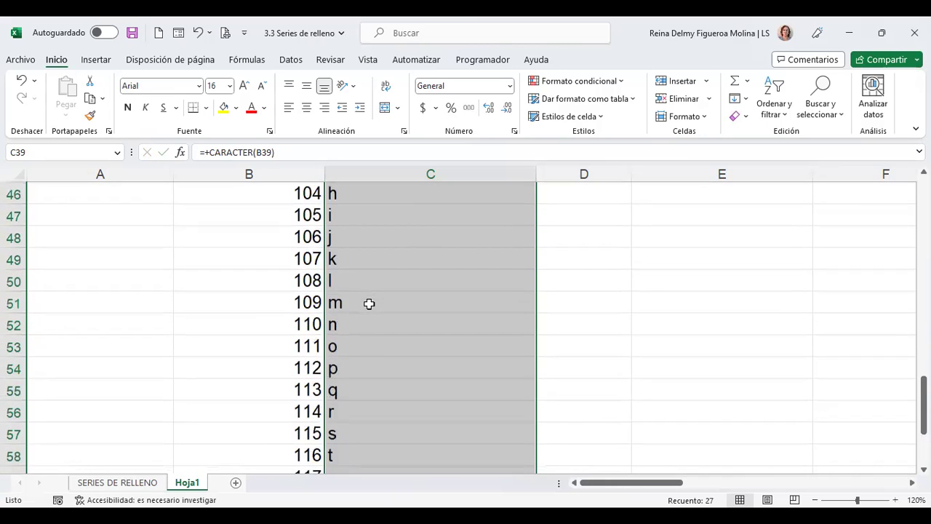
scroll(369, 304, "down", 2)
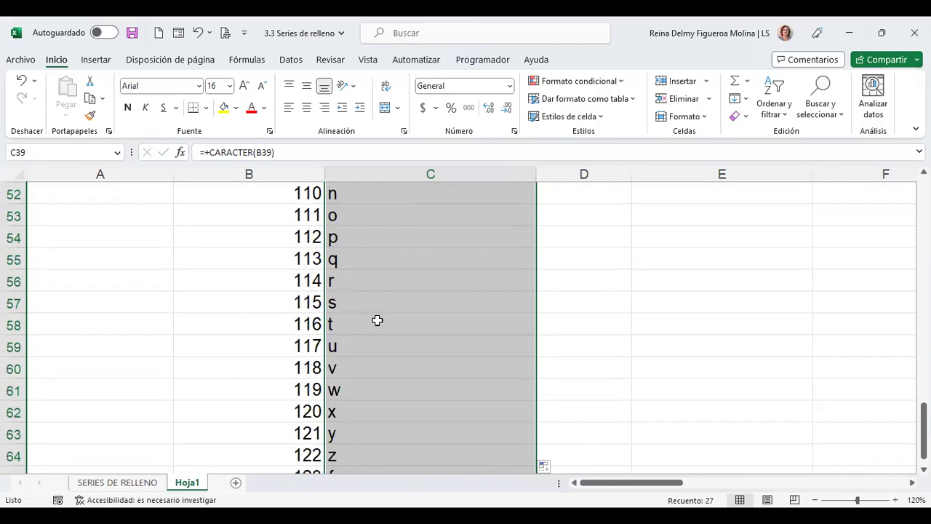
scroll(376, 318, "down", 1)
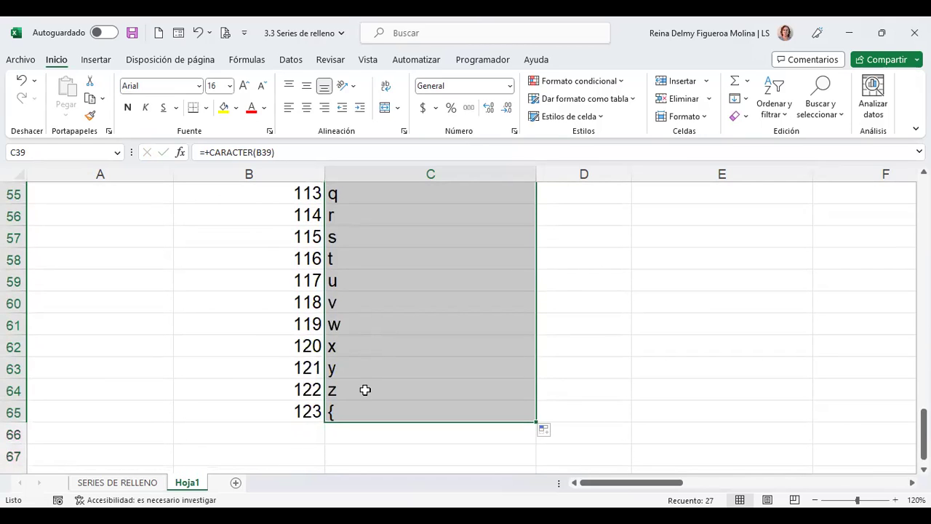
left_click(365, 390)
key("Down")
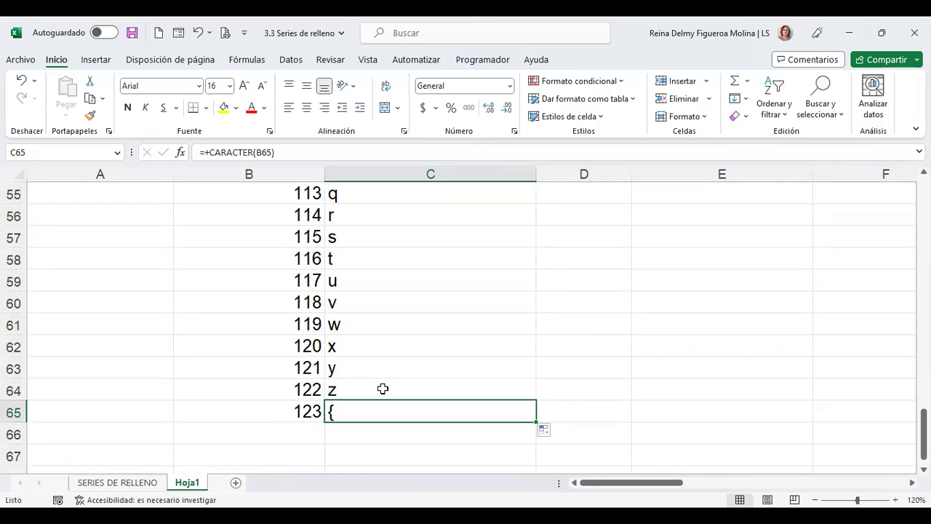
left_click(293, 410)
key("Right")
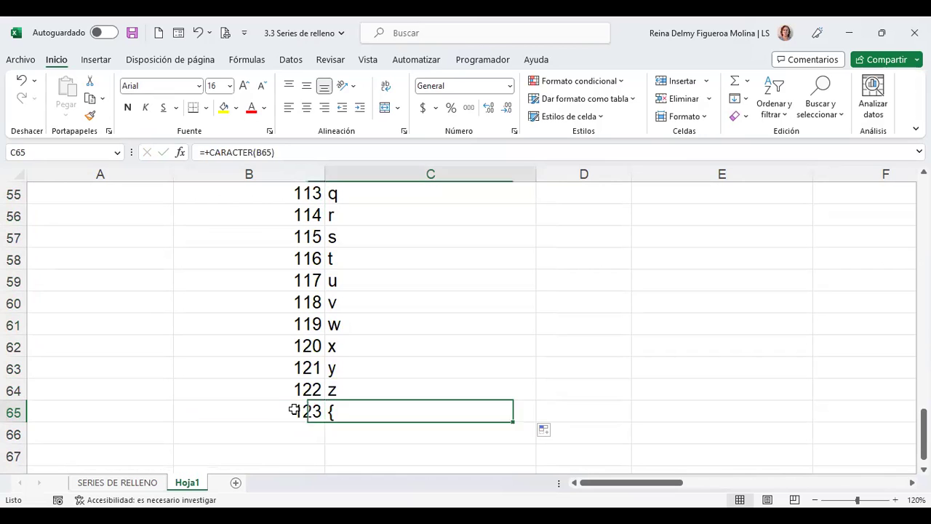
scroll(507, 366, "up", 2)
scroll(507, 366, "up", 3)
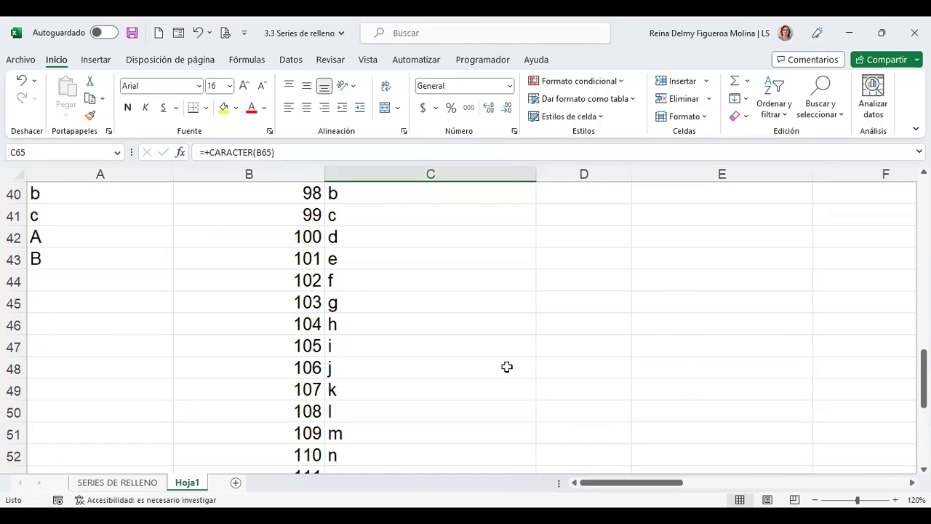
scroll(507, 367, "up", 4)
scroll(507, 367, "down", 2)
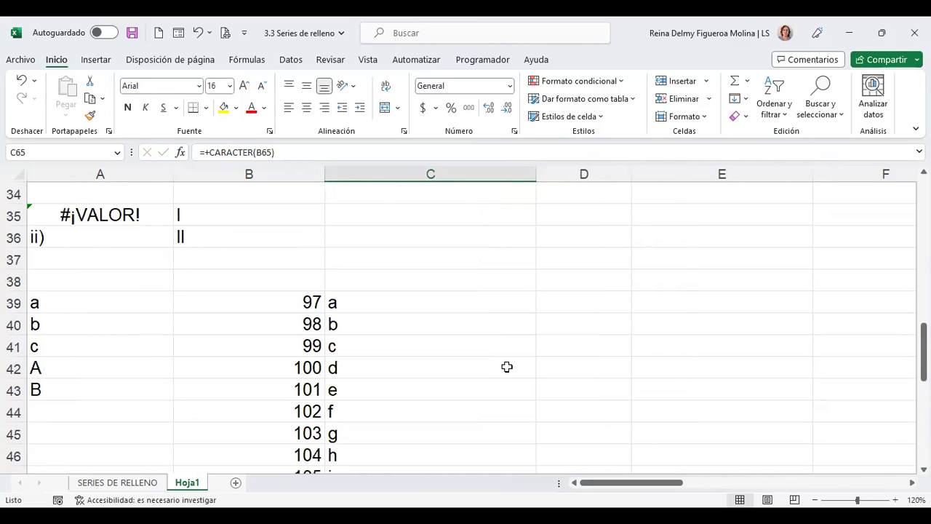
Type the letters a and b into D39 and D40.
left_click(592, 292)
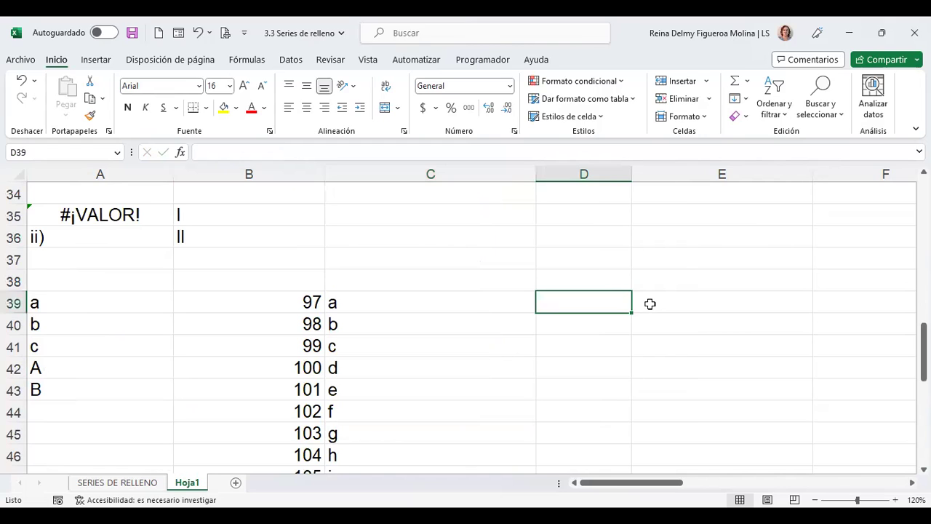
type("a")
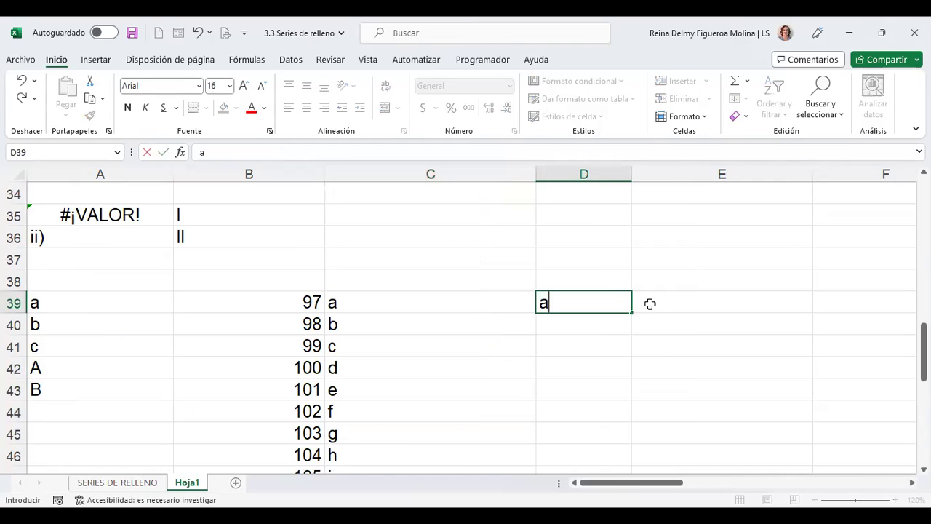
key("Return")
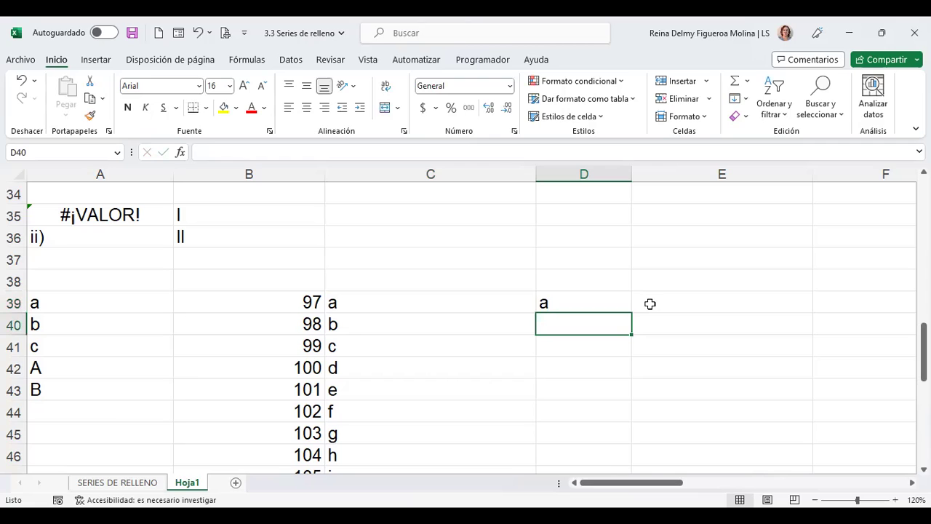
type("b")
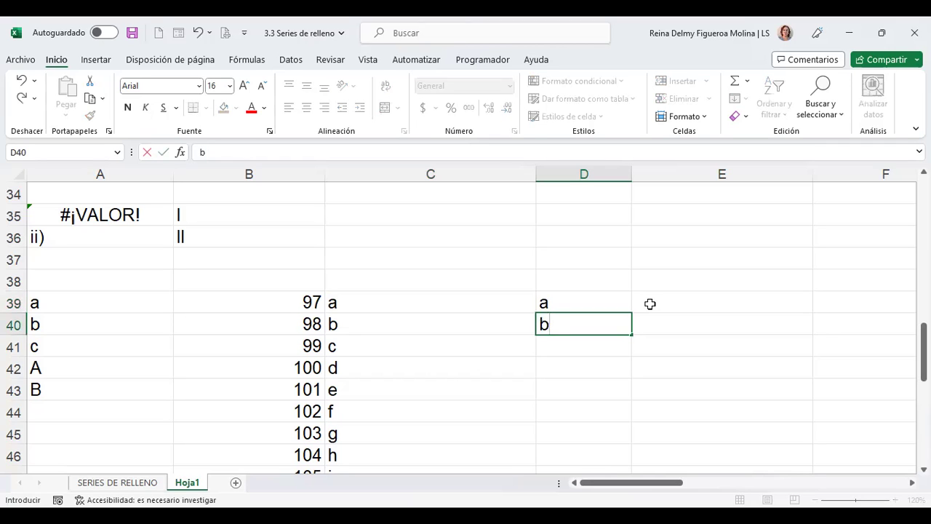
key("Return")
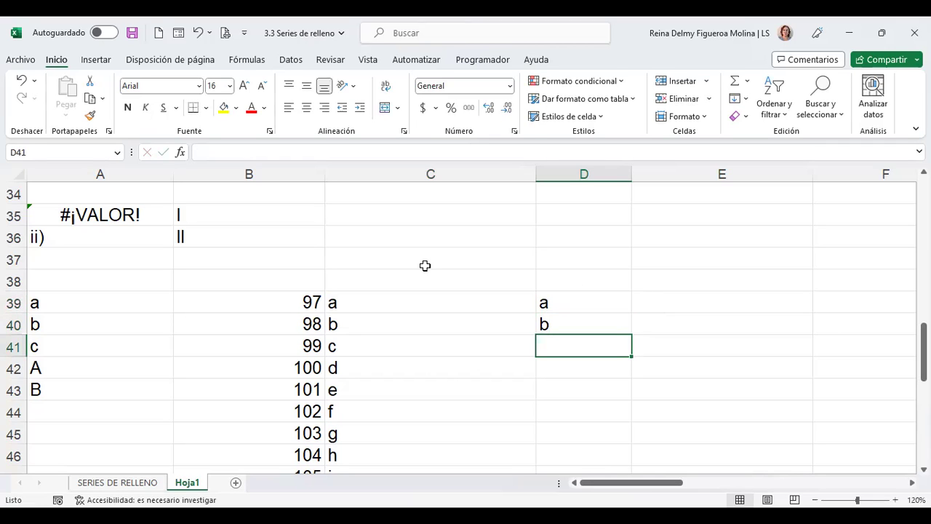
Inspect the CODIGO formula in B39 and the CARACTER formula in C39 with F2.
left_click(264, 301)
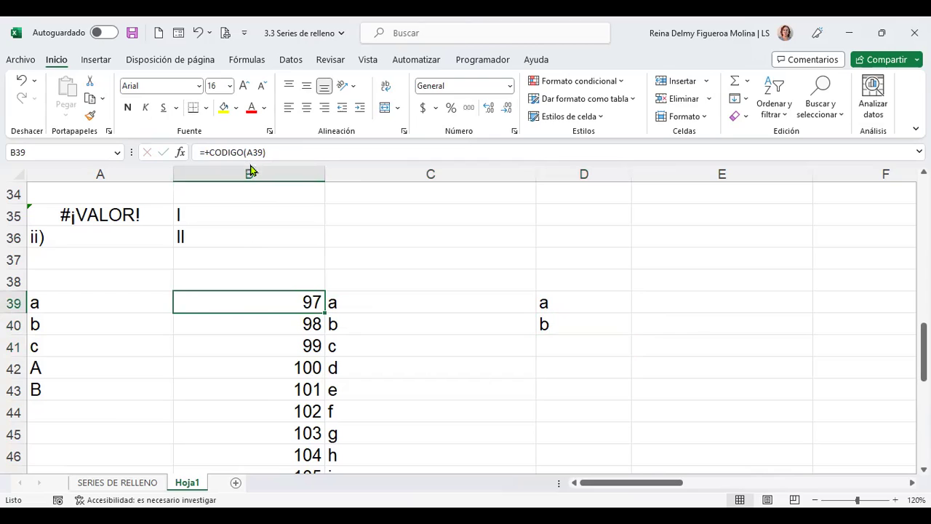
key("F2")
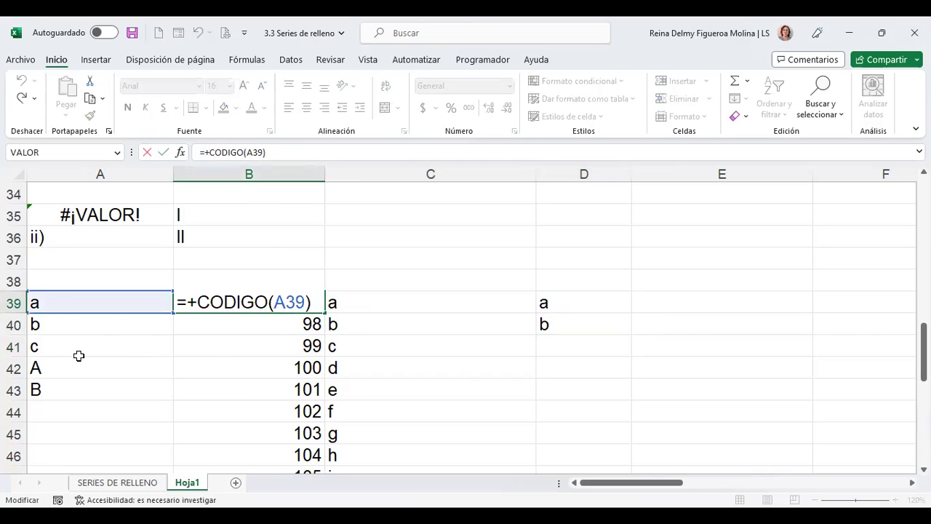
key("Return")
left_click(403, 305)
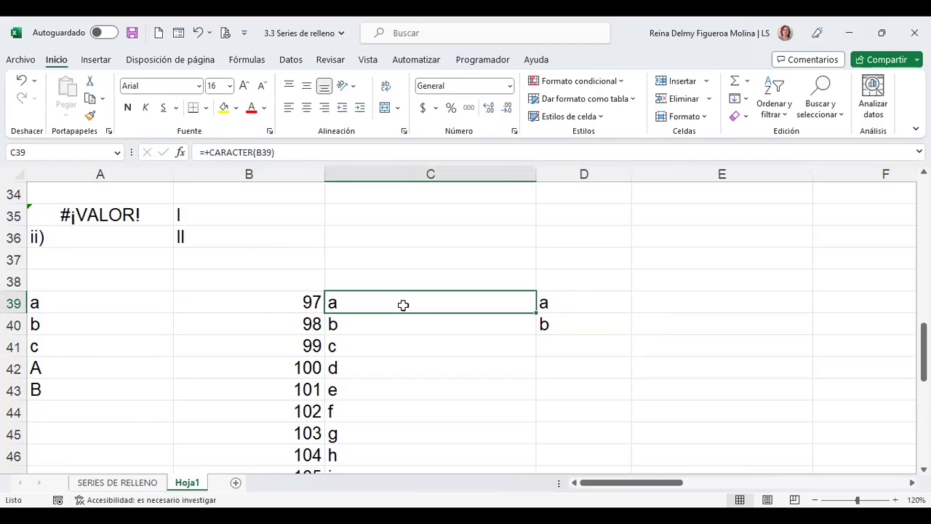
key("F2")
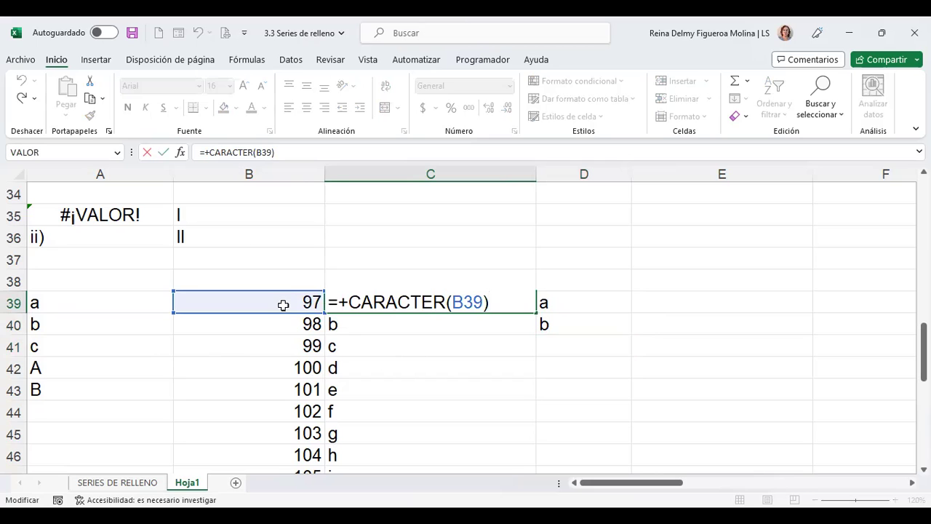
key("Return")
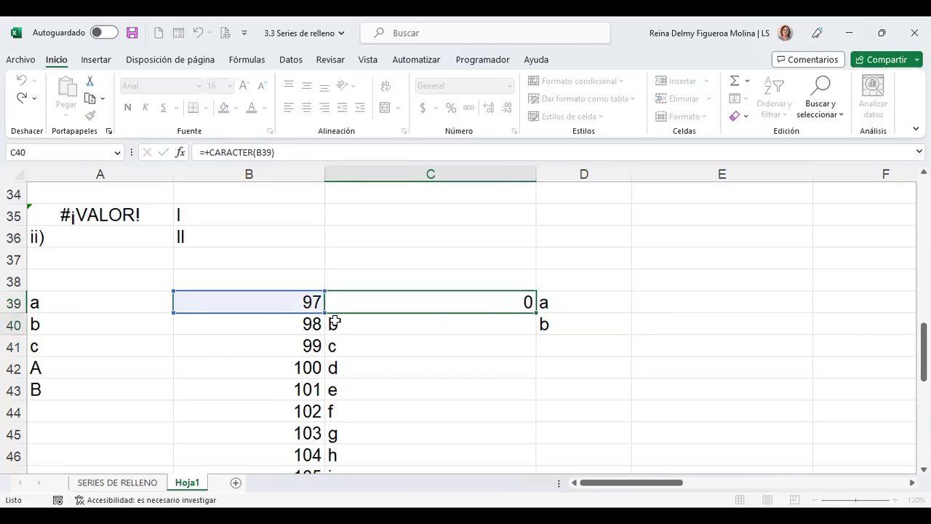
Review the letters a through f in C39:C44, ending with C39 selected.
scroll(428, 382, "down", 1)
scroll(428, 382, "down", 2)
scroll(428, 383, "down", 1)
scroll(428, 383, "up", 4)
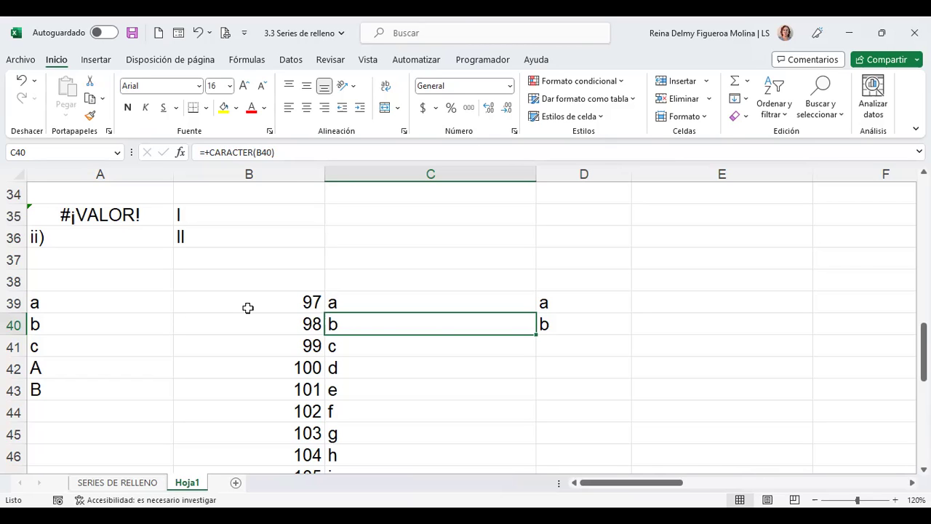
scroll(836, 345, "up", 1)
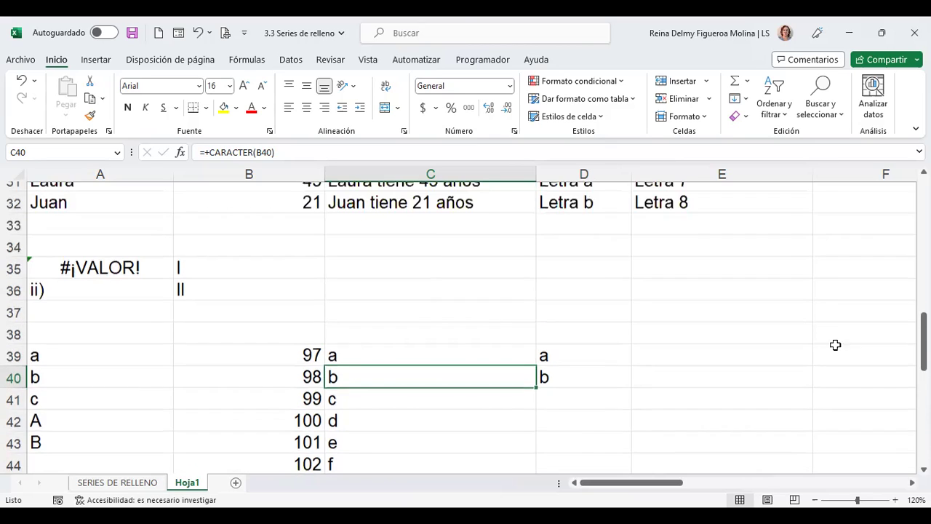
scroll(579, 377, "down", 1)
scroll(579, 378, "down", 1)
scroll(579, 377, "up", 1)
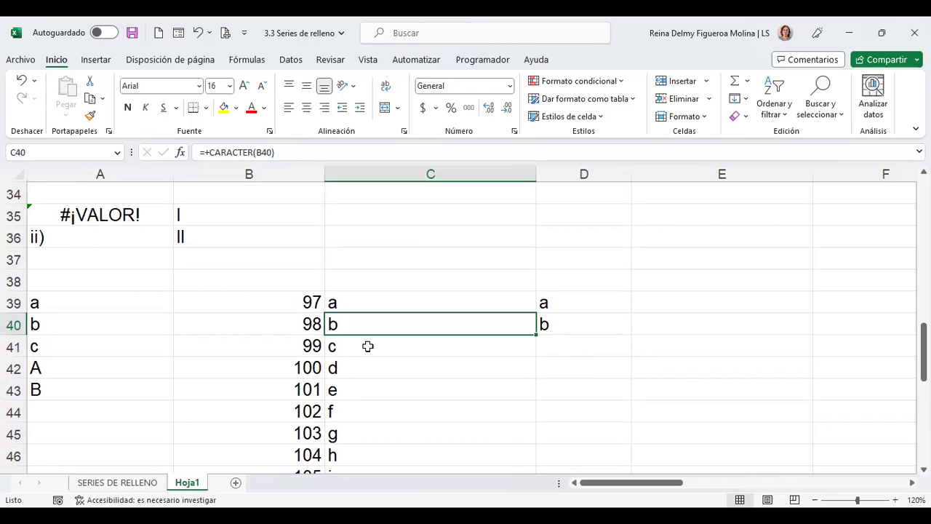
left_click(372, 311)
left_click_drag(372, 311, 368, 389)
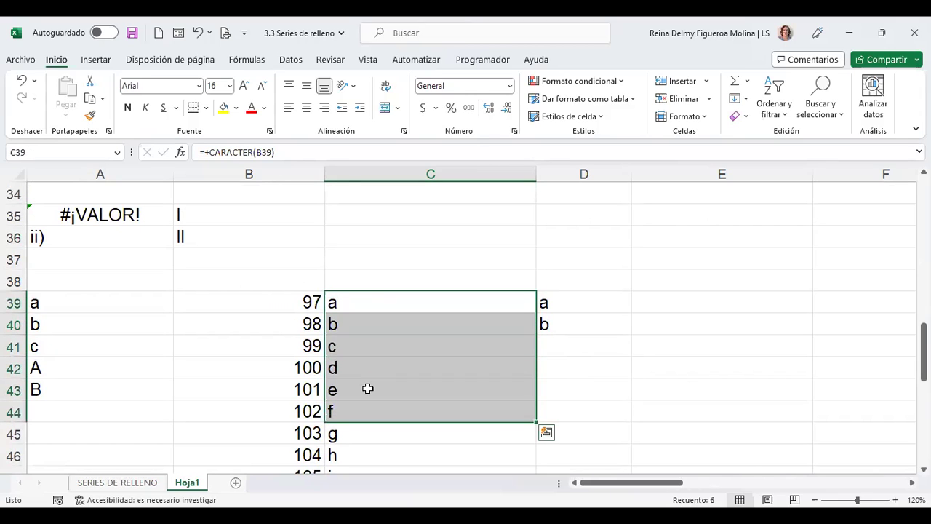
left_click(400, 308)
double_click(400, 308)
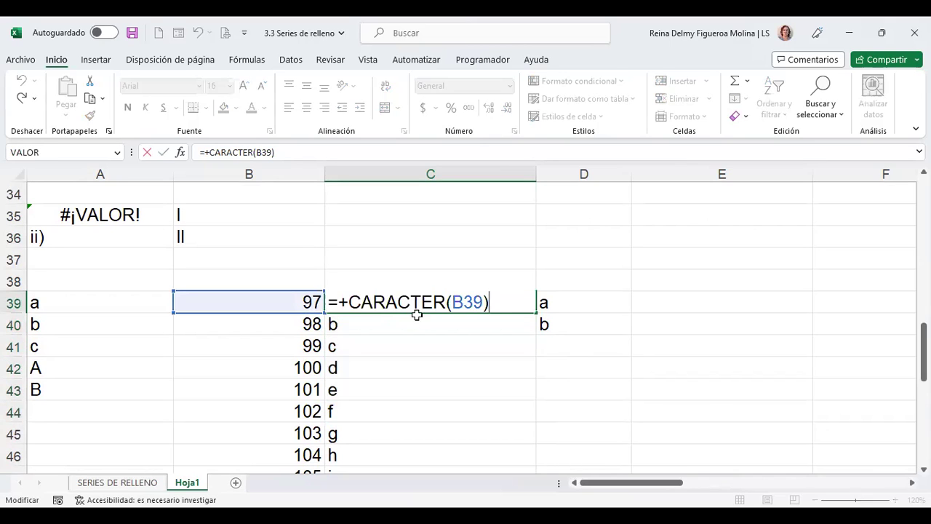
key("Return")
left_click(296, 301)
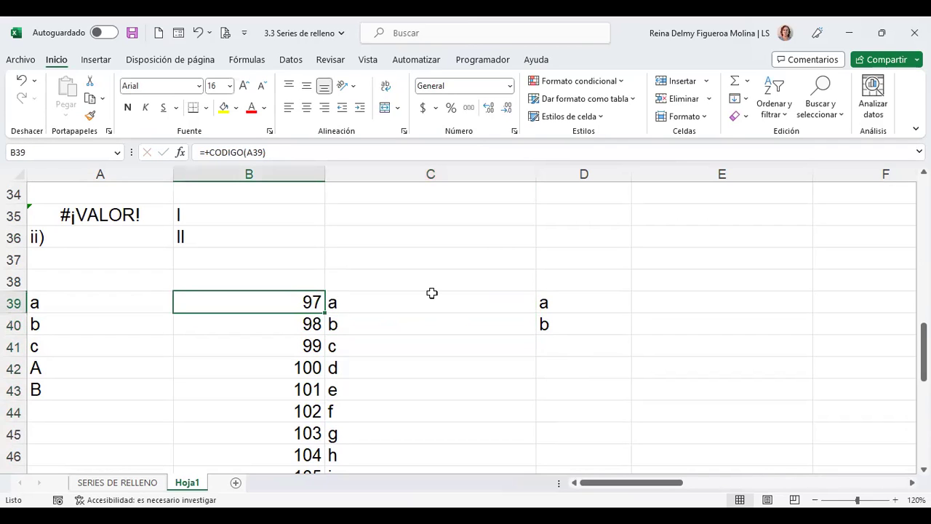
key("F2")
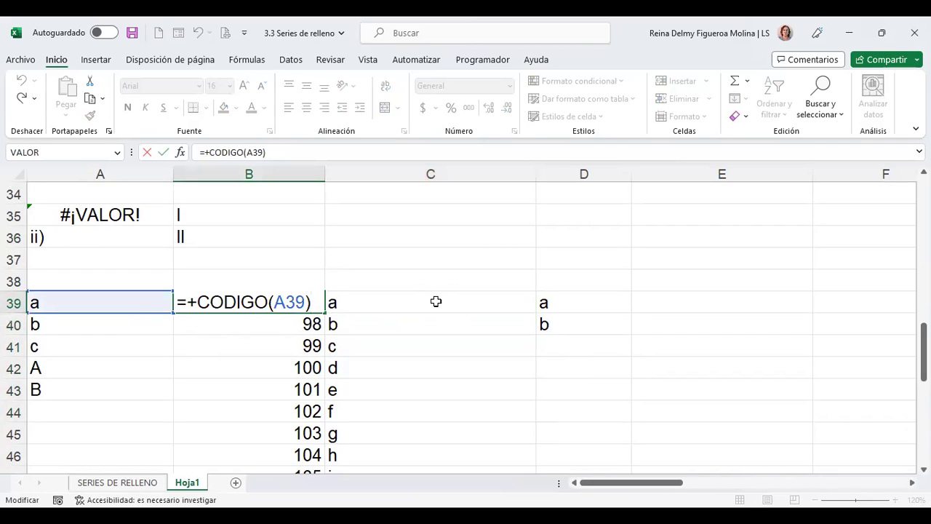
left_click(435, 301)
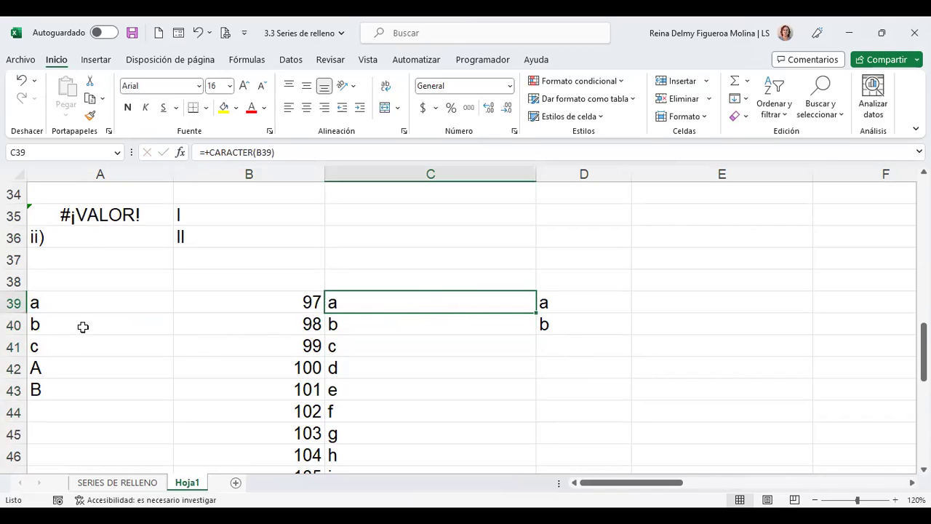
left_click_drag(269, 300, 271, 467)
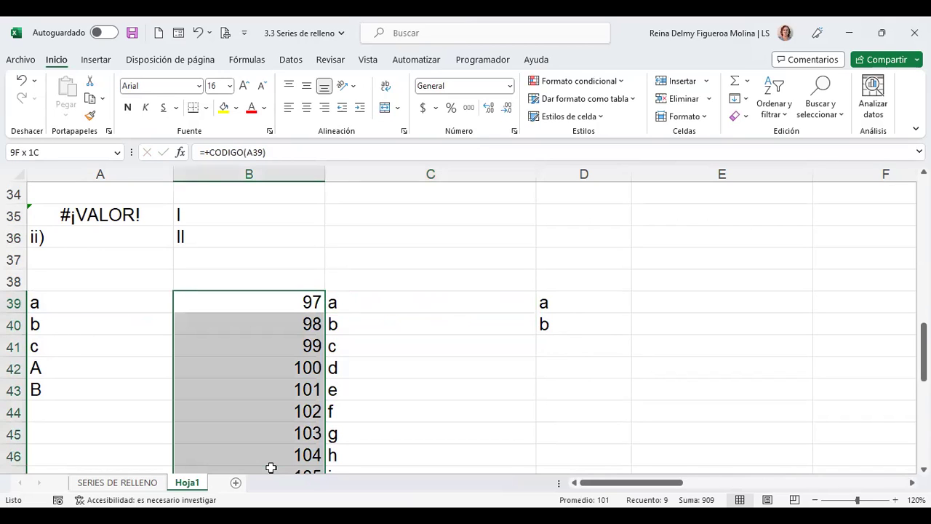
key("Delete")
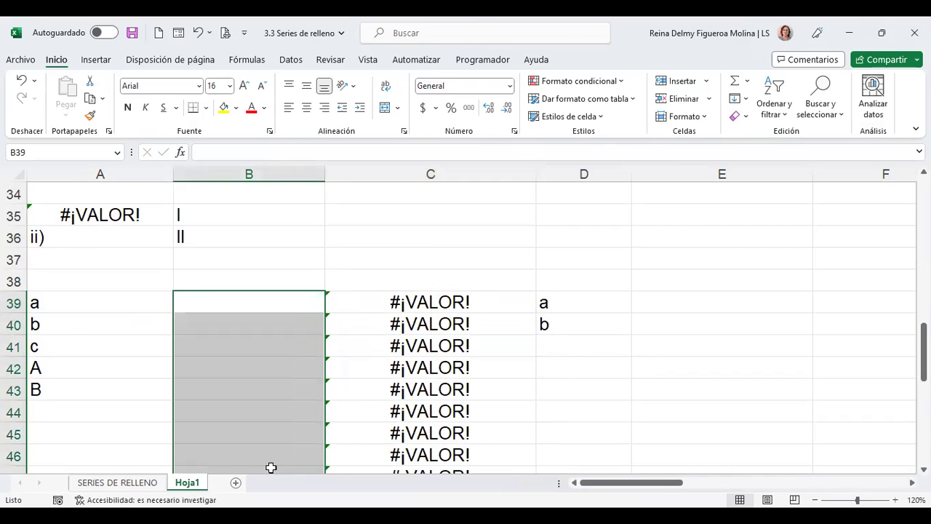
key("ctrl+z")
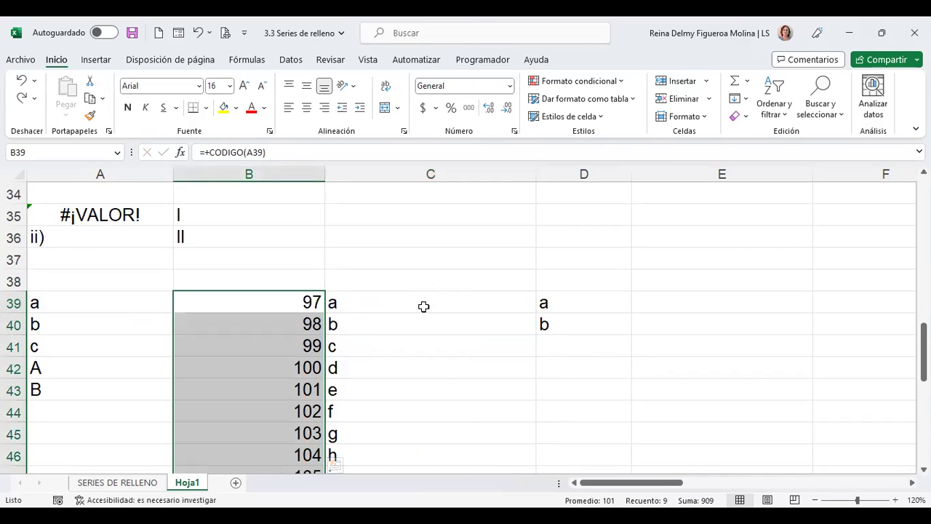
left_click(423, 307)
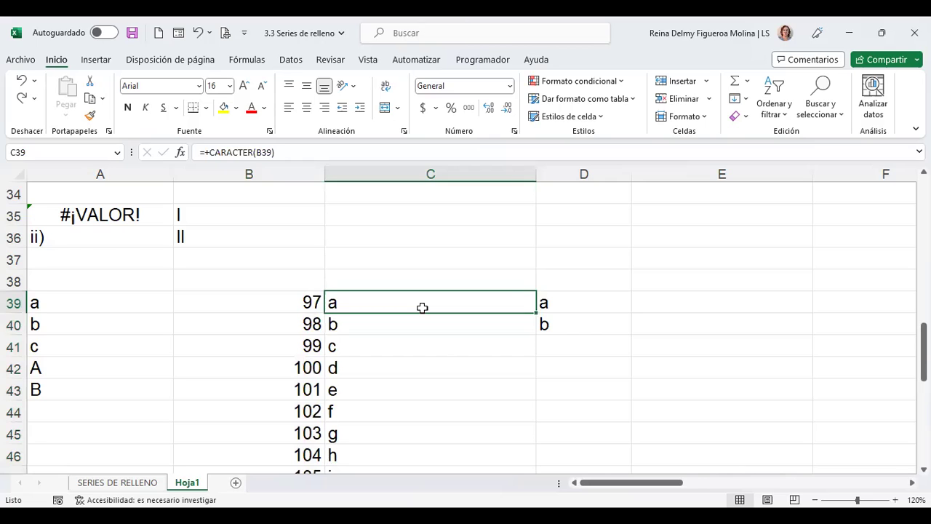
key("ctrl+shift+Down")
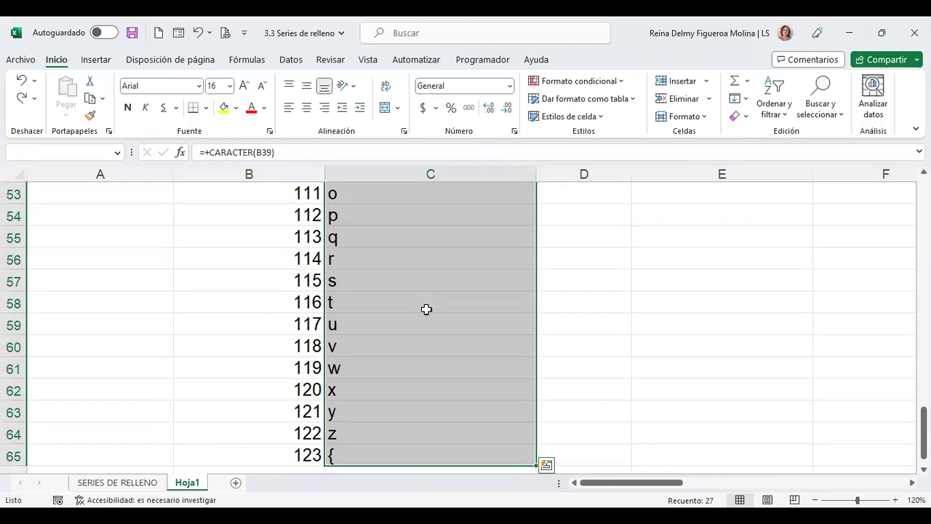
key("ctrl+shift+Up")
key("ctrl+shift+Up")
scroll(415, 284, "down", 4)
Copy C39:C45 and paste the letters back as plain values.
scroll(403, 253, "up", 2)
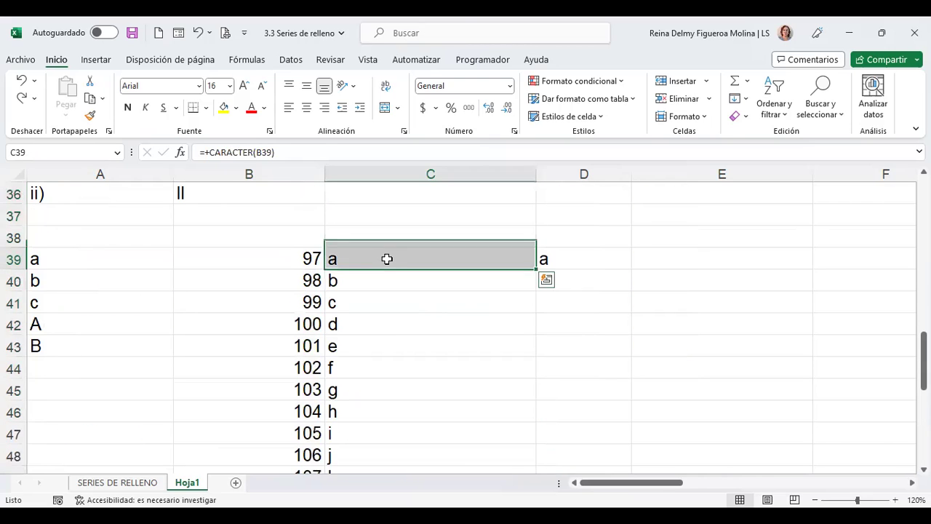
left_click_drag(386, 258, 376, 384)
key("ctrl+c")
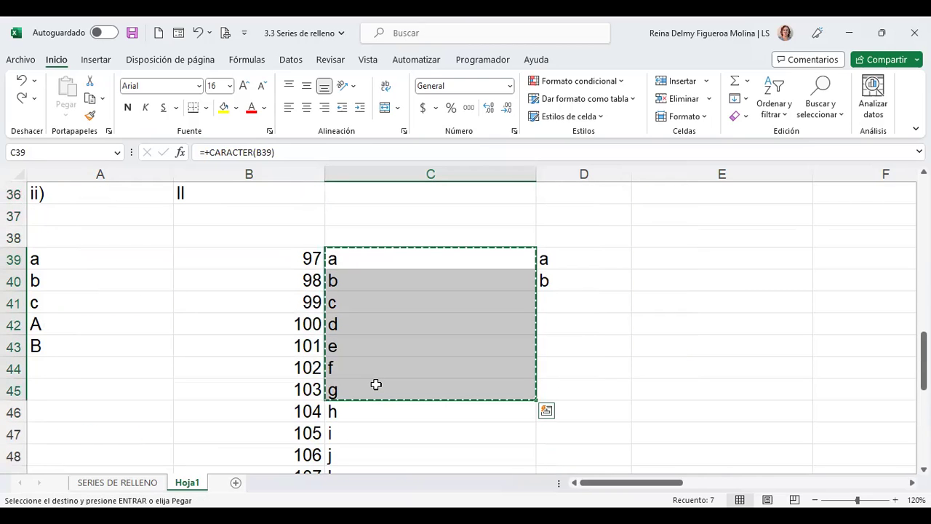
right_click(451, 329)
left_click(509, 196)
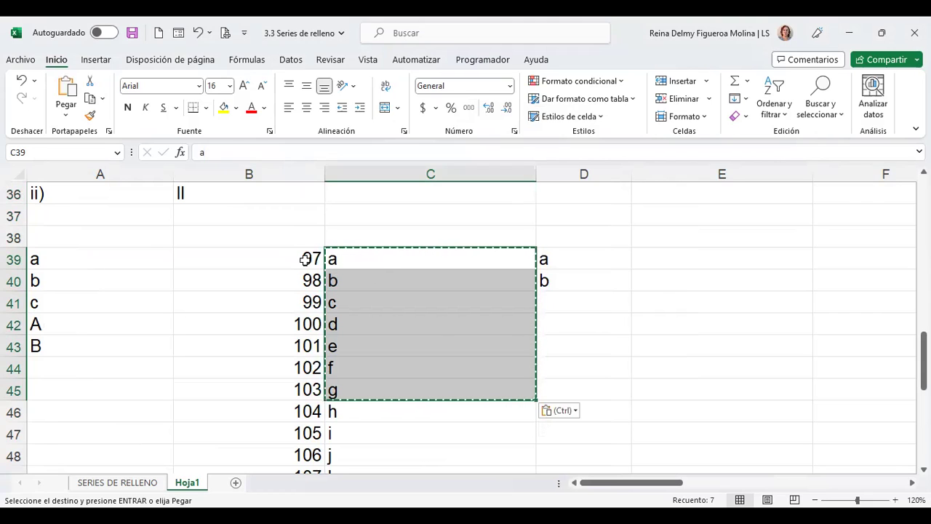
Clear the numeric codes from B39:B44 and reselect the letters in column C.
left_click_drag(305, 259, 294, 371)
key("Escape")
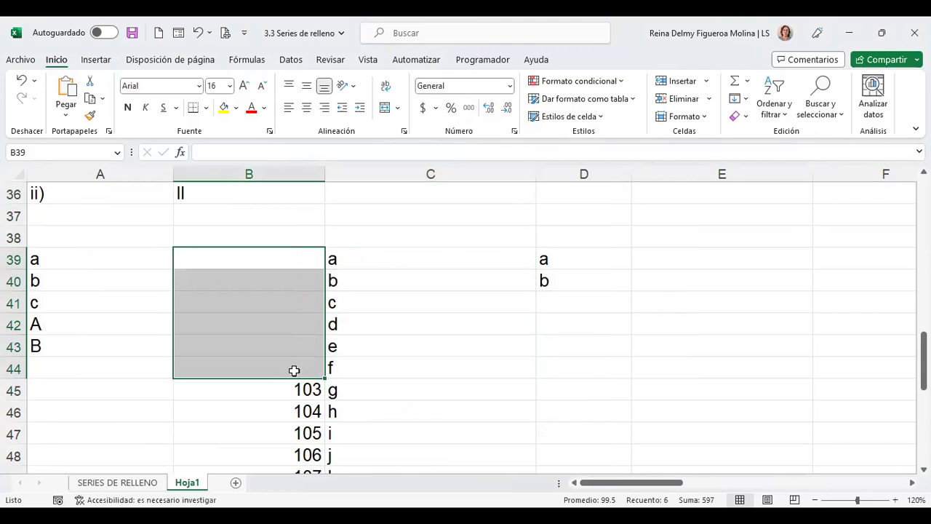
left_click_drag(390, 259, 375, 367)
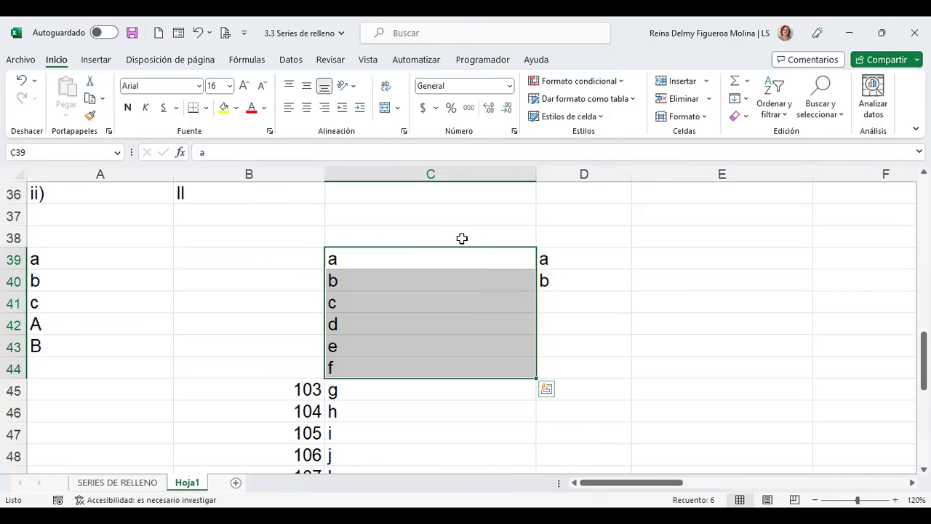
Enter =+NUMERO.ROMANO(B39) in E39, then select B39 to enter a number.
left_click(710, 255)
type("+")
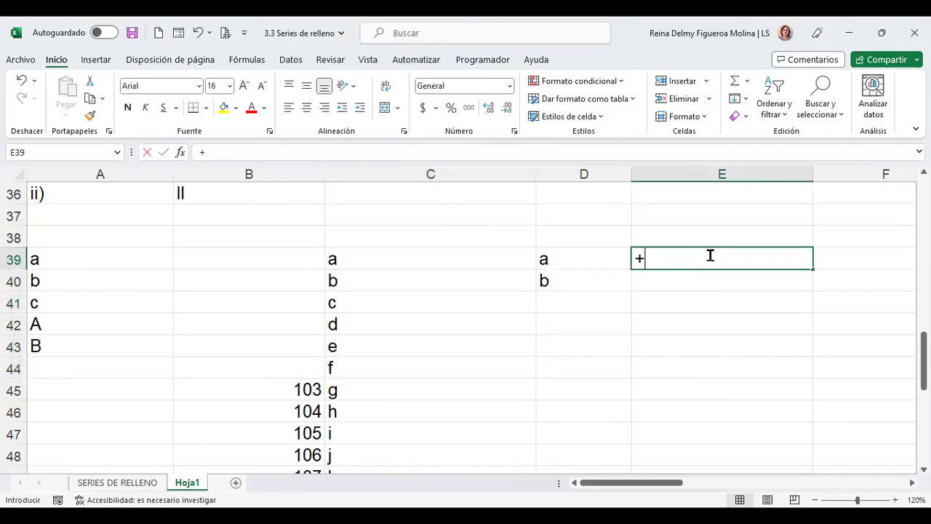
type("num")
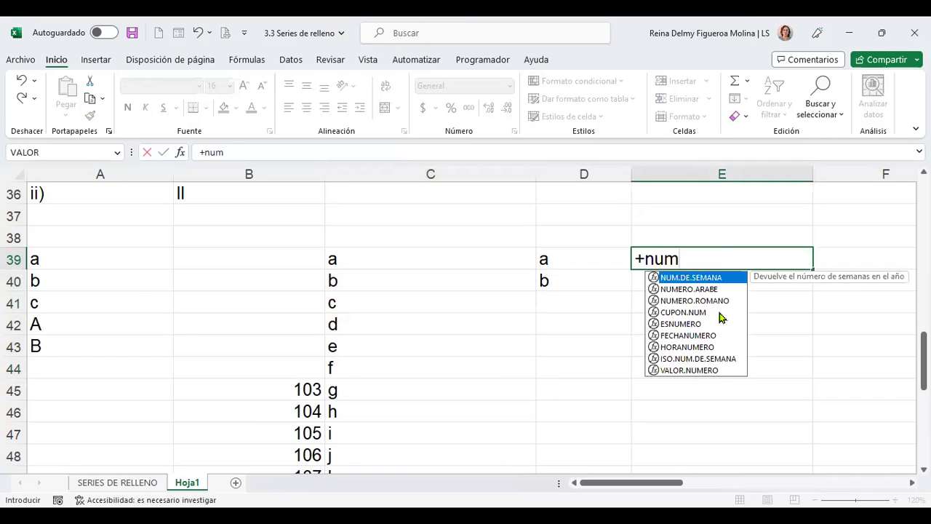
double_click(716, 300)
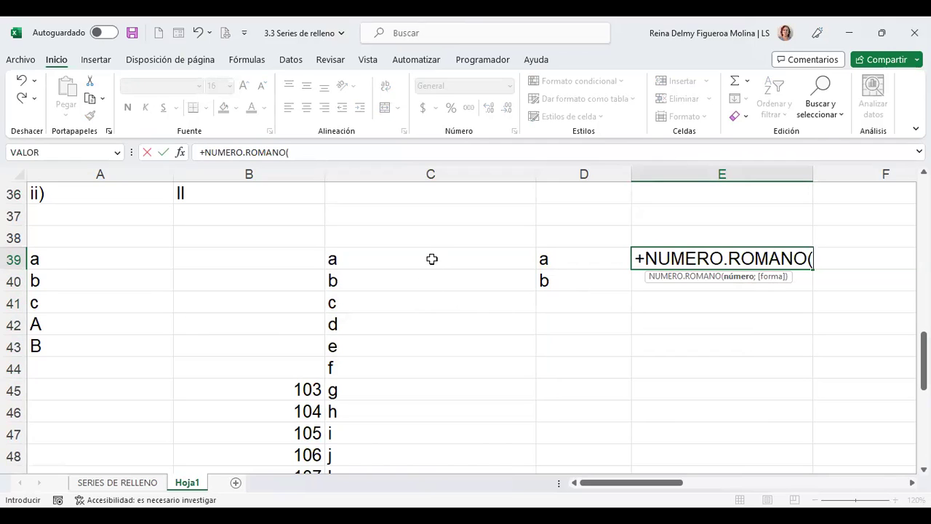
left_click(276, 258)
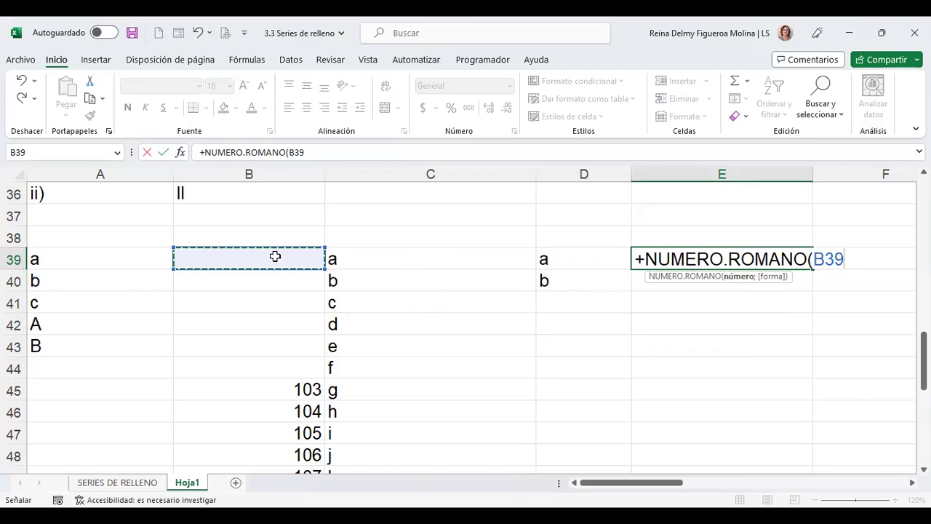
key("ctrl+Return")
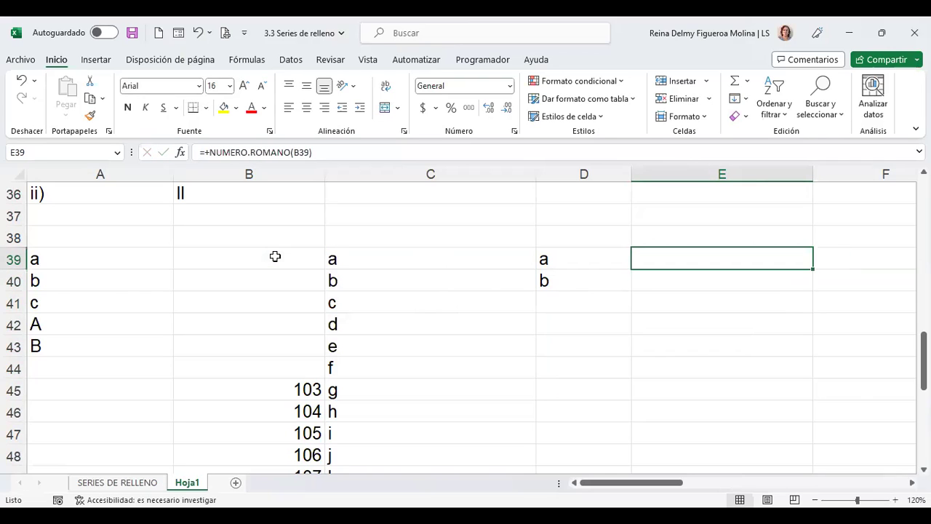
left_click(275, 256)
Number B39:B42 with the values 1, 2, 3 and 4.
type("1")
key("Tab")
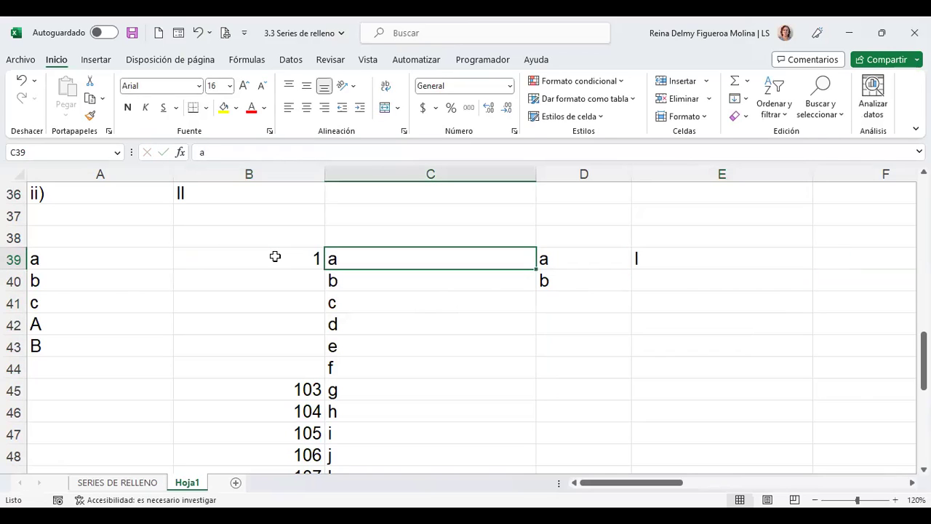
left_click(275, 256)
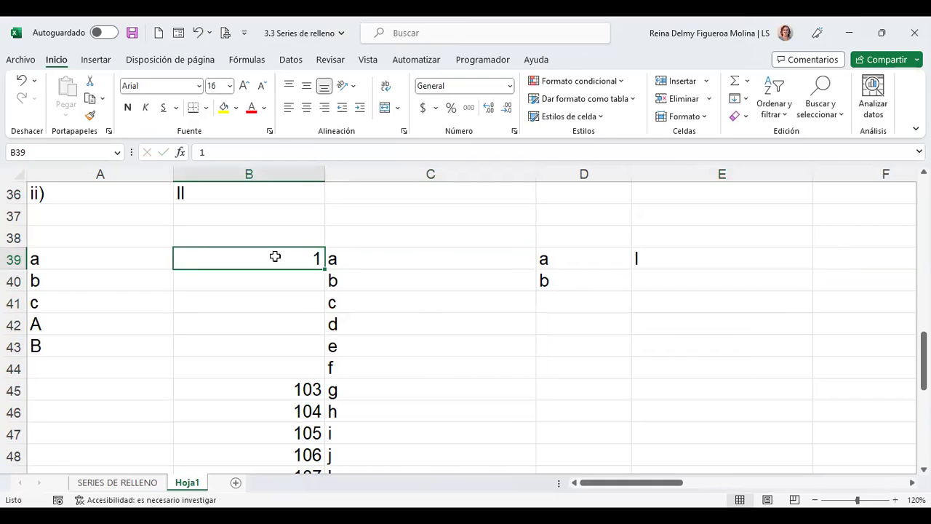
key("Right")
key("Right")
key("Right")
key("Right")
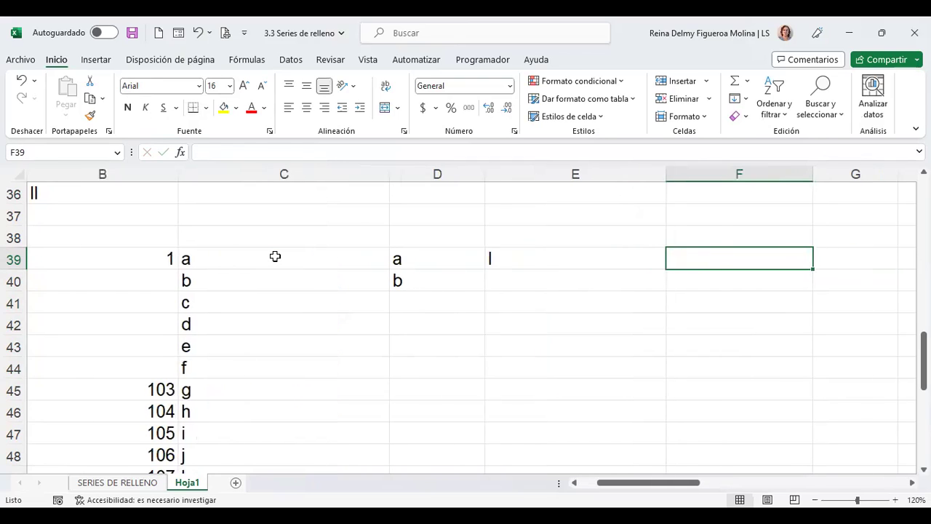
key("Left")
key("Left")
key("Left")
key("Left")
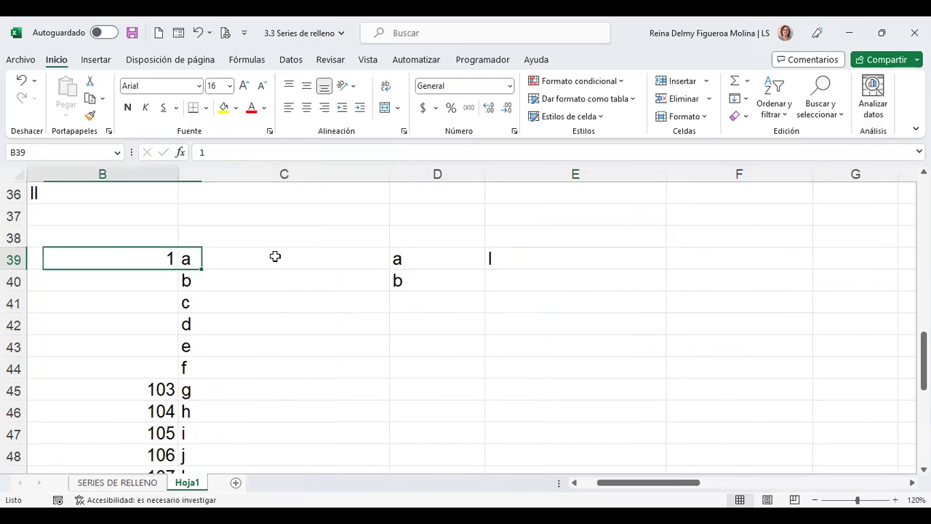
key("Left")
key("Down")
key("Right")
type("2")
key("Return")
type("3")
key("Return")
type("4")
key("Return")
Fill E39's NUMERO.ROMANO formula down to E42, showing II, III and IV.
key("Right")
key("Up")
key("Up")
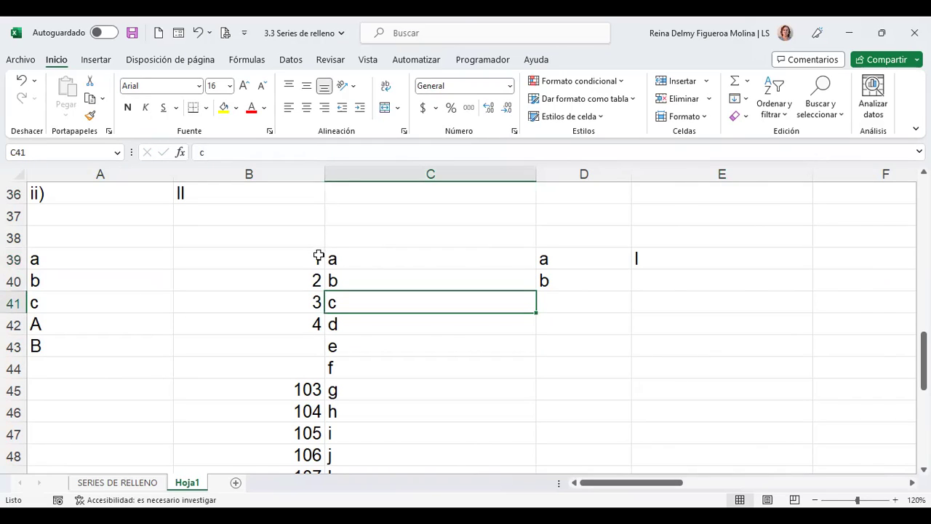
left_click(675, 254)
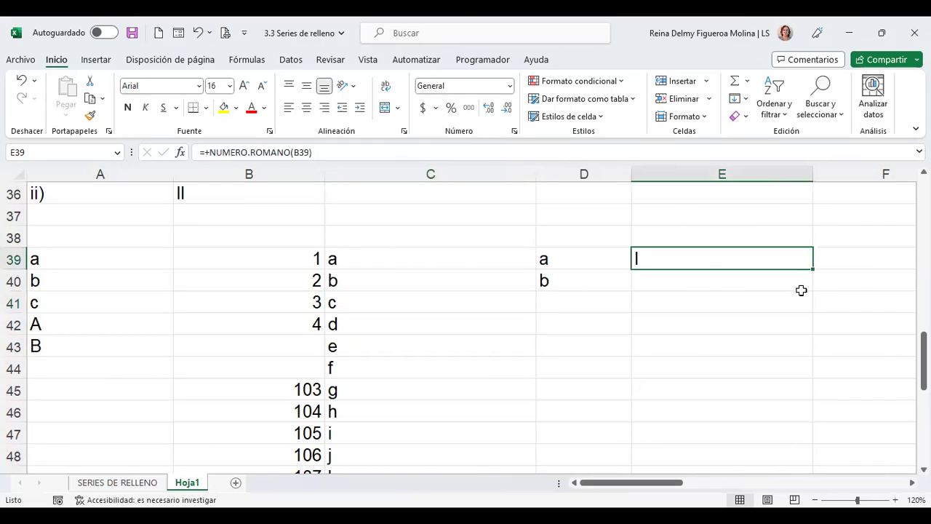
left_click_drag(814, 269, 808, 328)
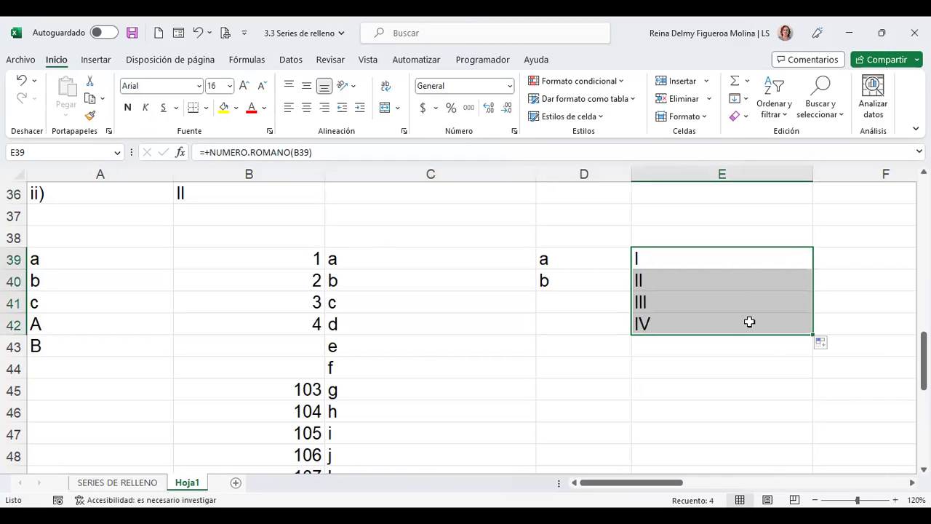
left_click(843, 258)
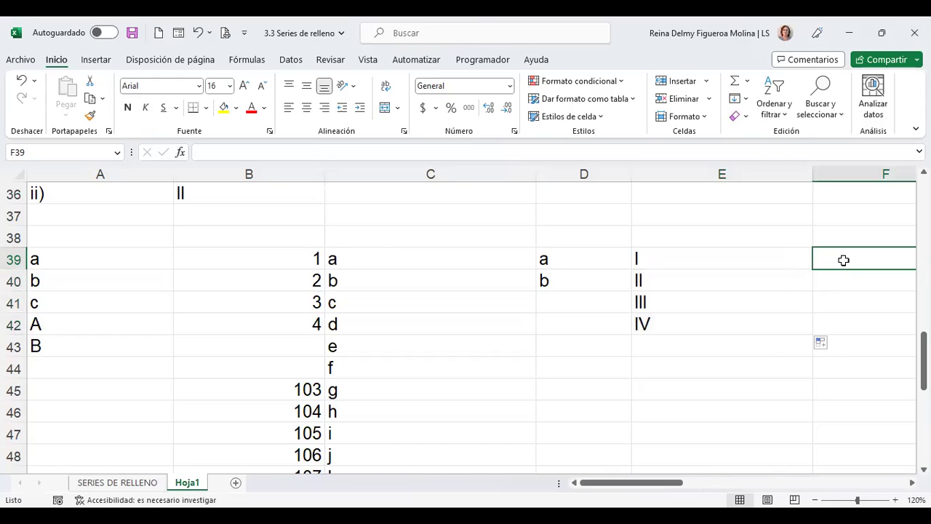
Enter =+MINUSC(E39:E42) in F39 so it spills lowercase i, ii, iii, iv into F39:F42.
type("min")
key("Escape")
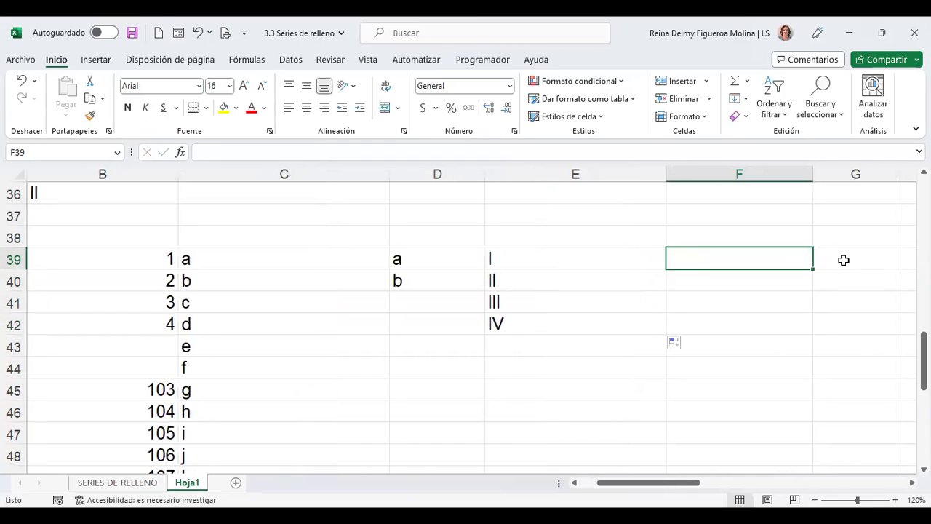
type("+")
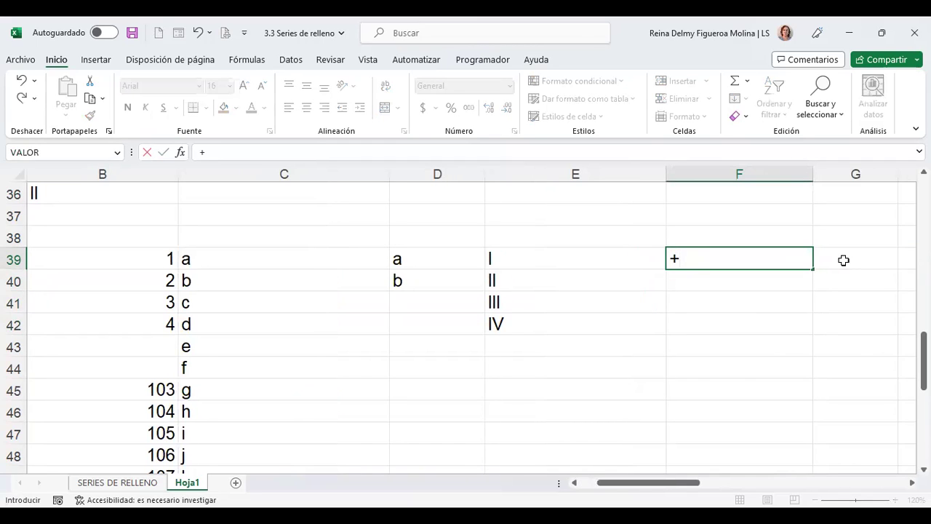
type("min")
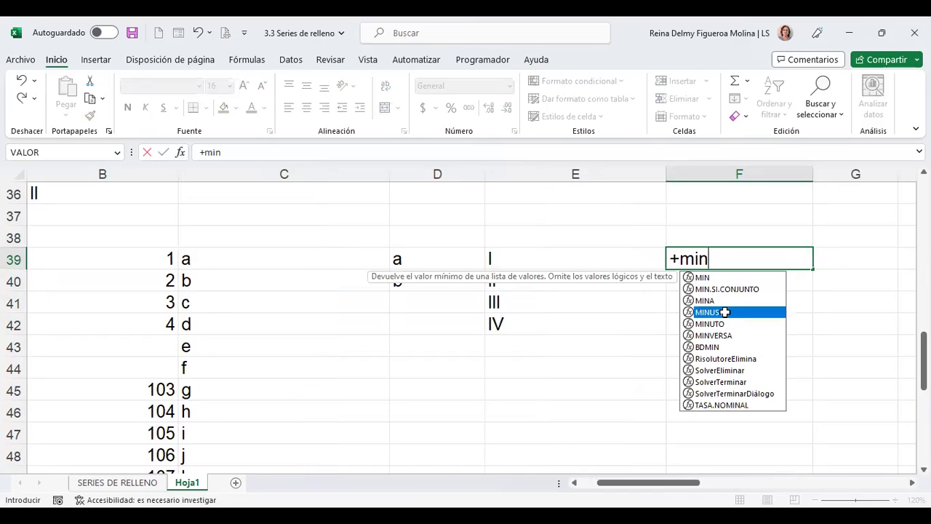
key("Tab")
left_click(560, 259)
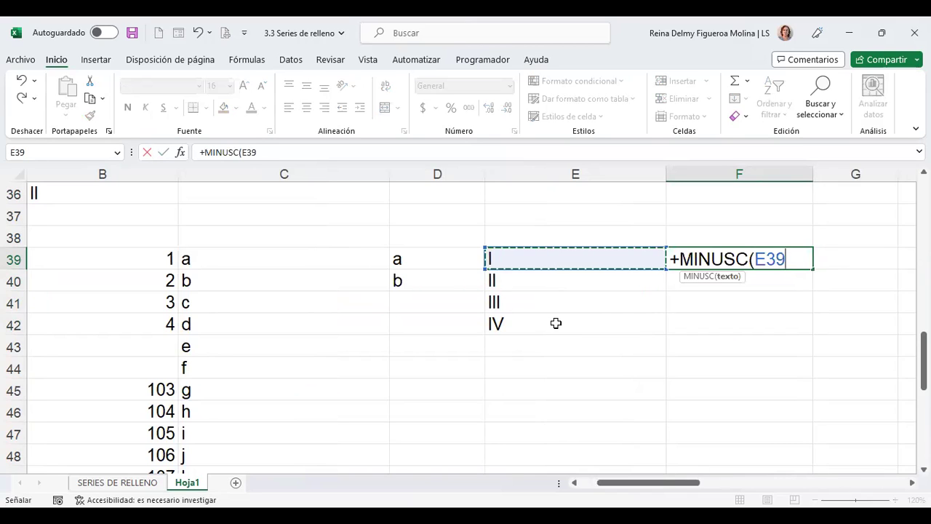
left_click_drag(560, 259, 555, 323)
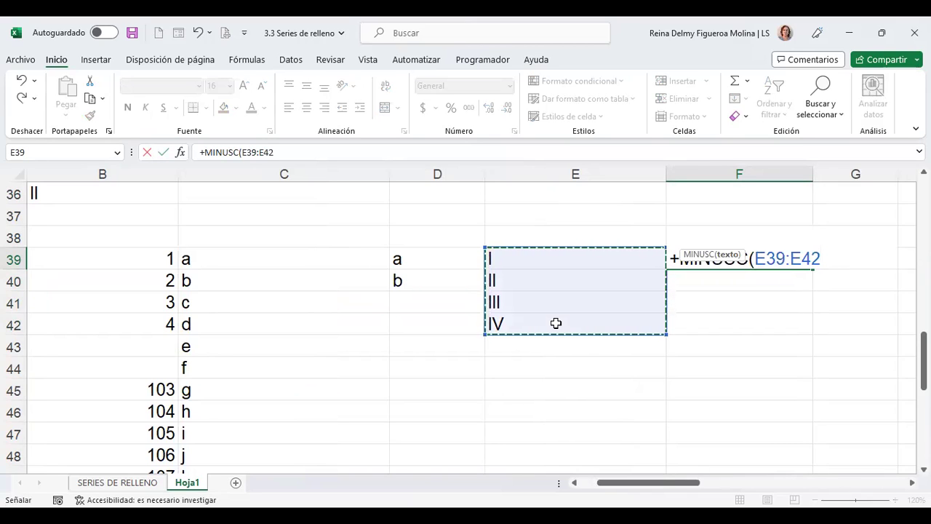
key("Return")
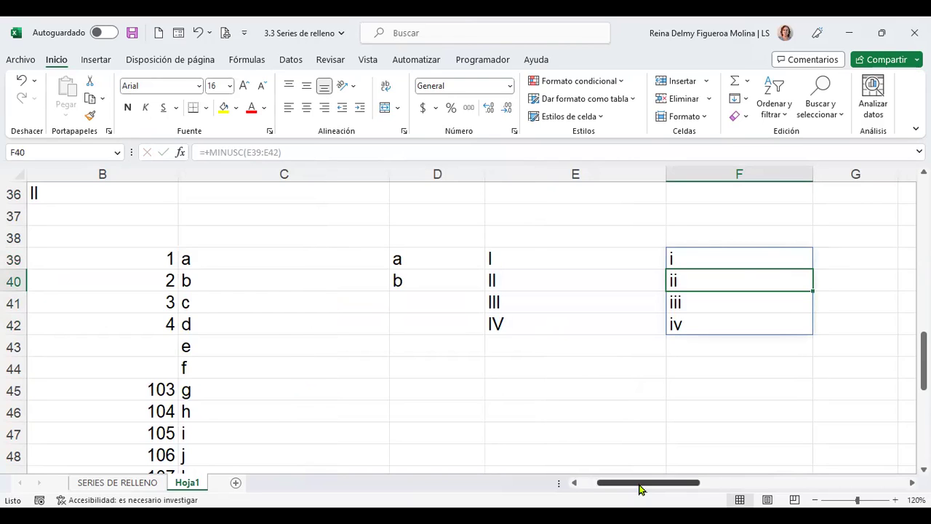
left_click_drag(641, 483, 581, 486)
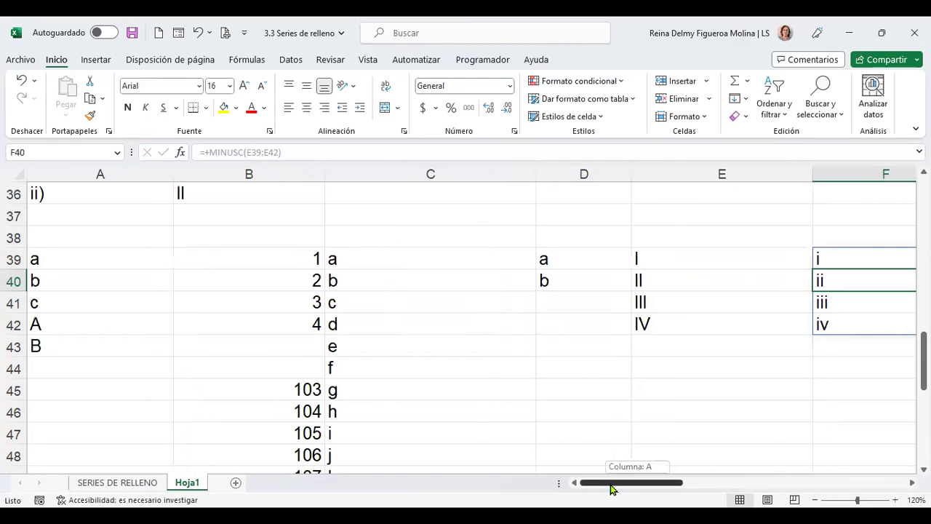
left_click(294, 349)
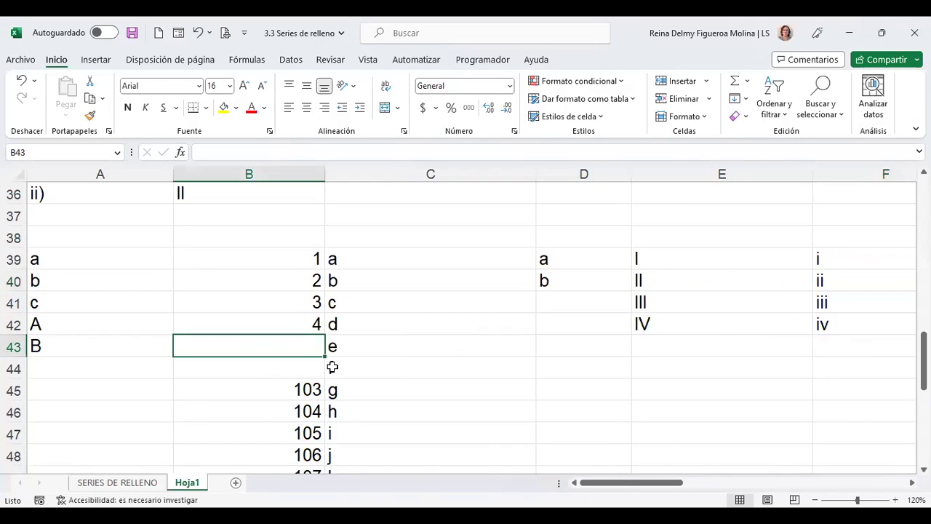
key("Left")
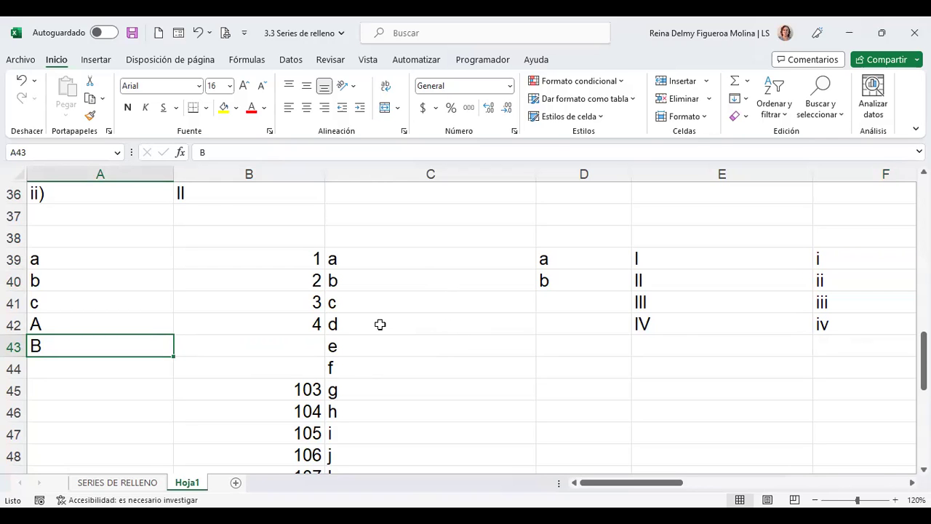
scroll(380, 324, "up", 10)
scroll(380, 324, "up", 2)
scroll(380, 323, "down", 3)
scroll(380, 323, "down", 2)
scroll(380, 324, "up", 2)
scroll(380, 324, "up", 3)
scroll(380, 323, "down", 7)
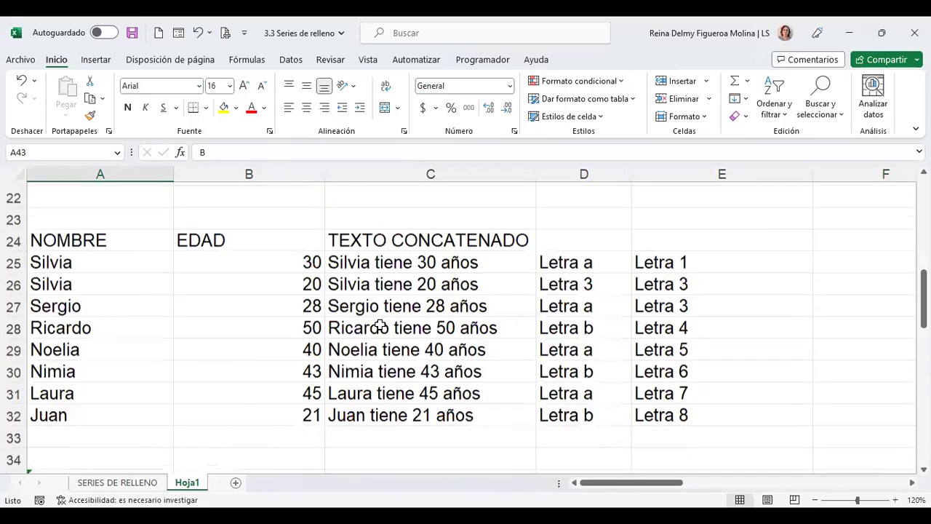
scroll(386, 322, "down", 1)
scroll(721, 227, "up", 1)
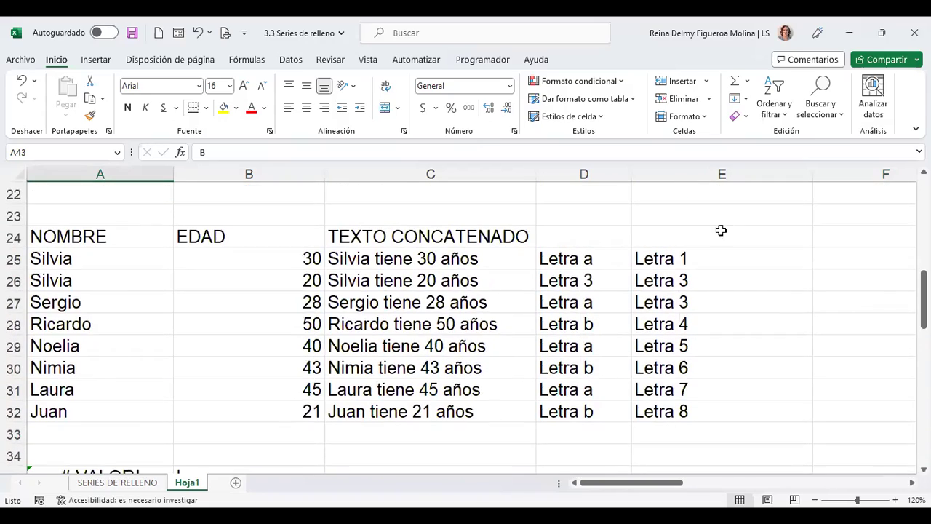
left_click(586, 258)
left_click_drag(638, 260, 686, 343)
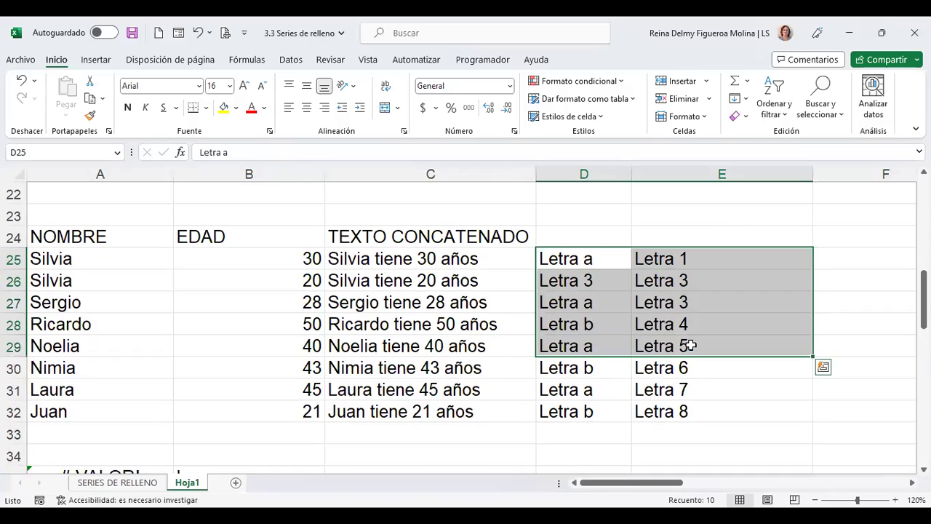
scroll(698, 353, "down", 1)
scroll(705, 358, "down", 2)
left_click(709, 325)
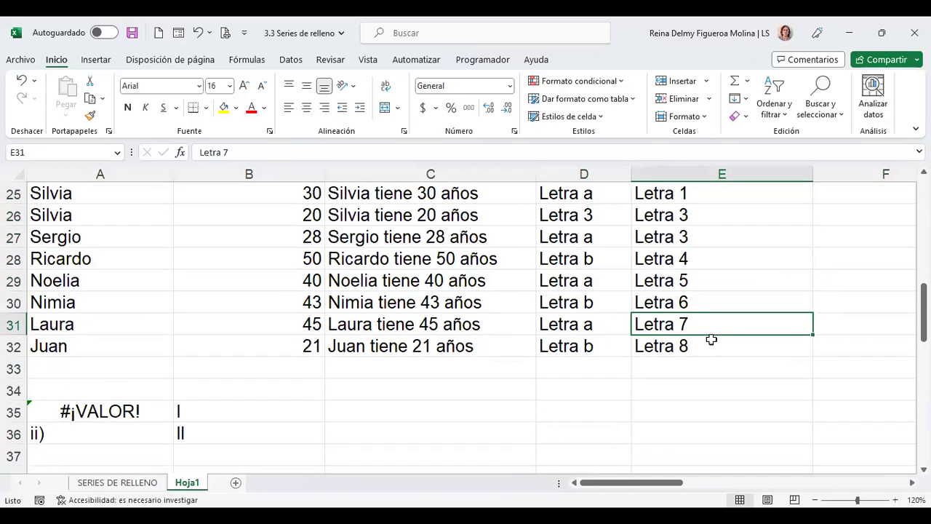
left_click(706, 348)
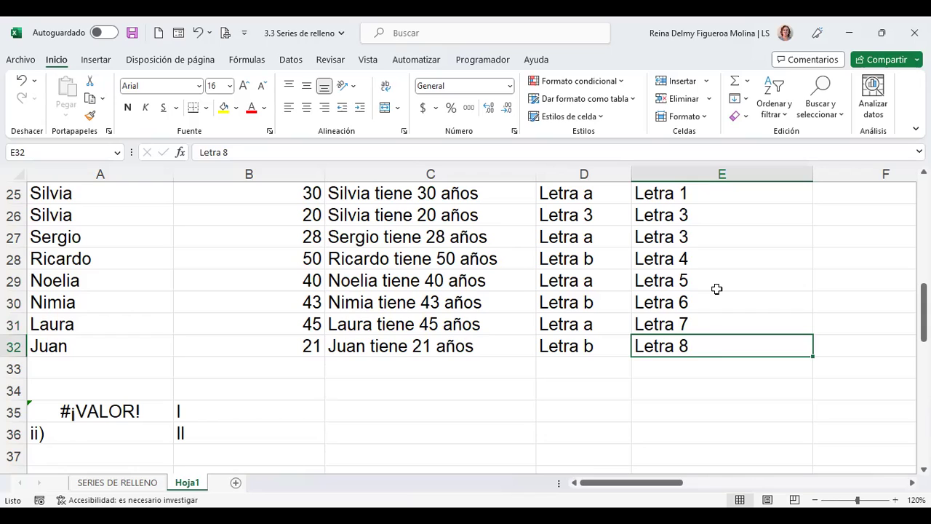
left_click_drag(684, 194, 697, 304)
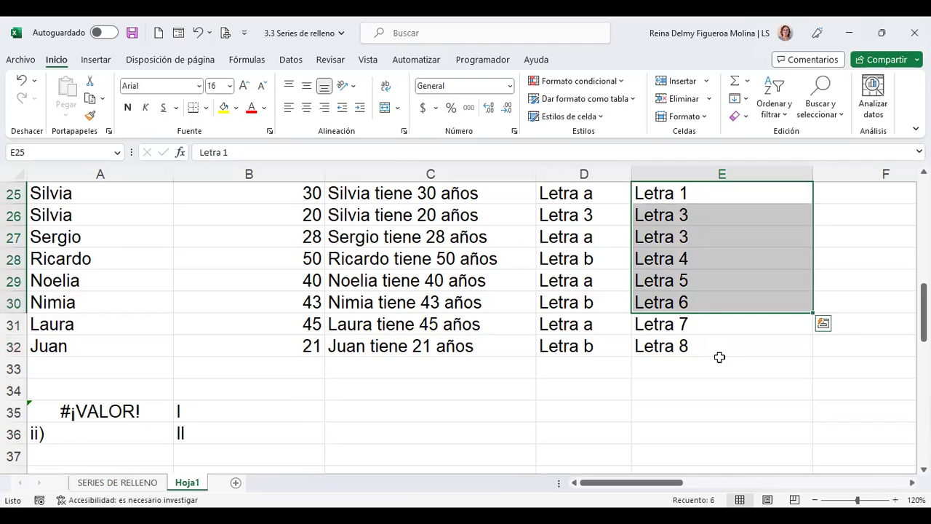
scroll(719, 357, "down", 2)
scroll(719, 357, "down", 2)
scroll(719, 358, "up", 1)
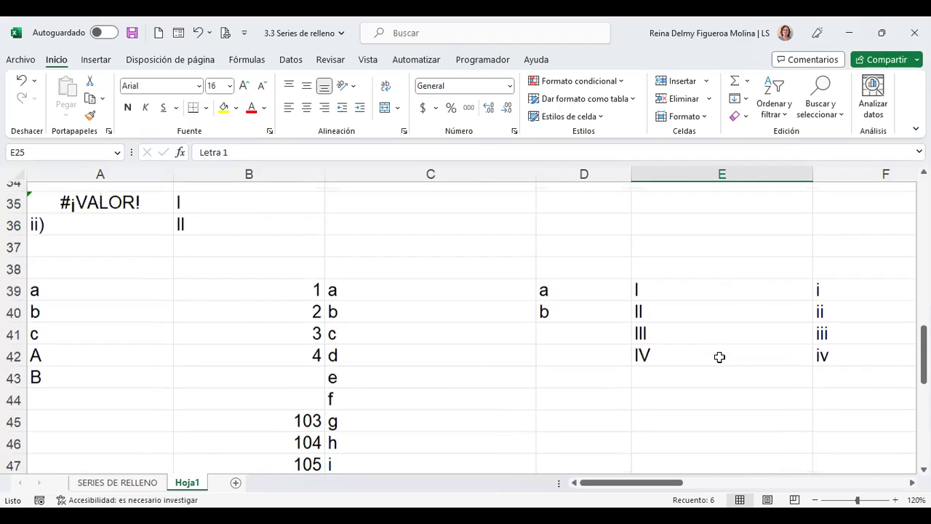
left_click(262, 301)
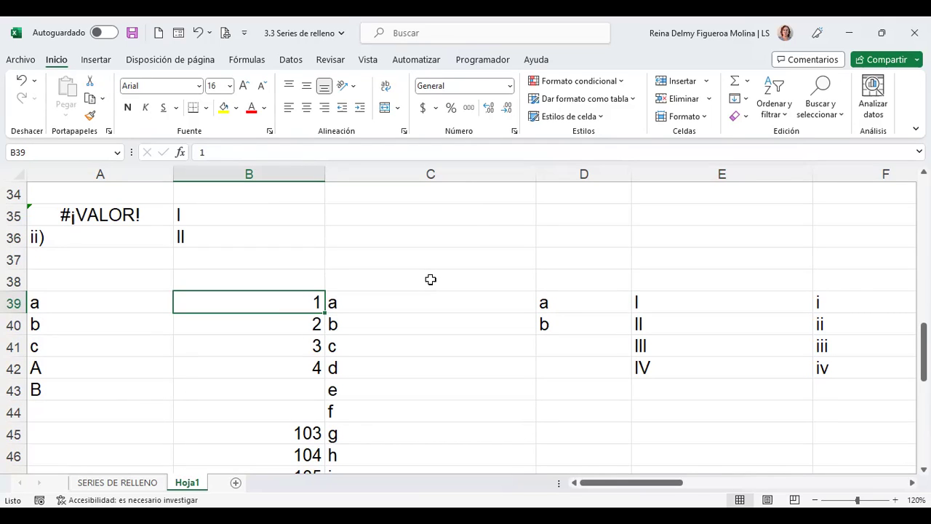
left_click(430, 280)
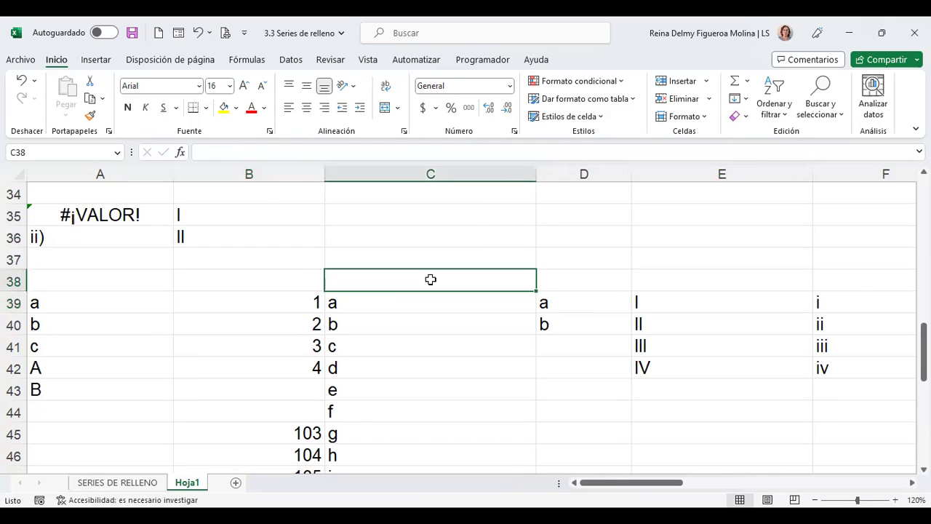
scroll(278, 370, "down", 1)
left_click(279, 370)
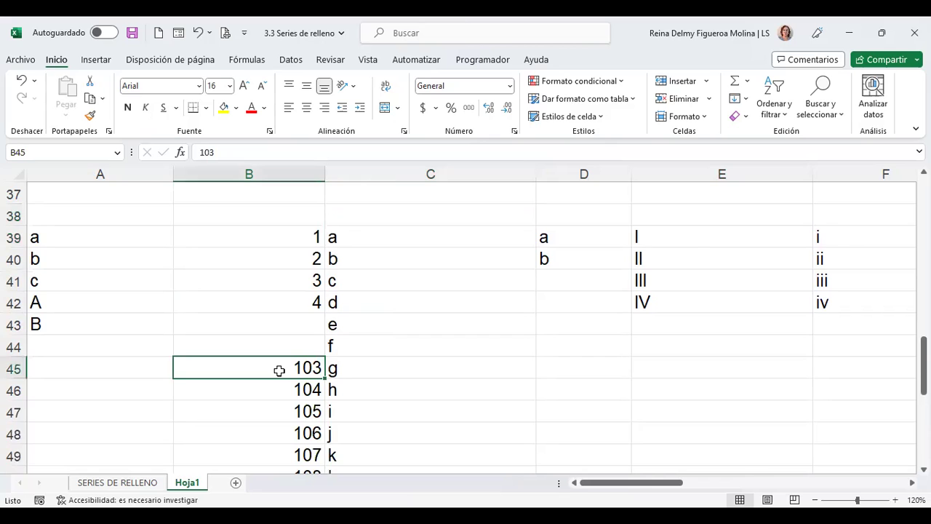
scroll(278, 371, "down", 3)
left_click(283, 328)
left_click(355, 320)
scroll(356, 320, "up", 2)
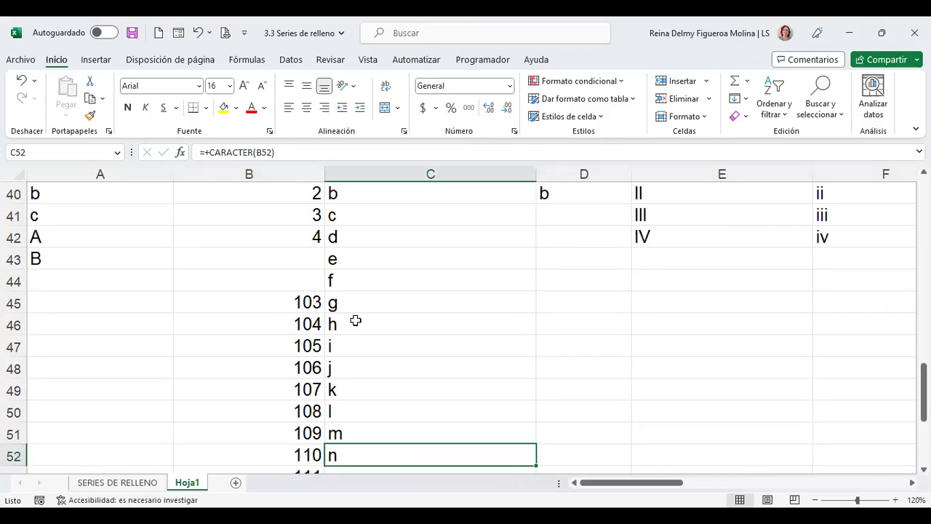
scroll(356, 320, "up", 3)
scroll(356, 320, "down", 2)
scroll(355, 320, "down", 1)
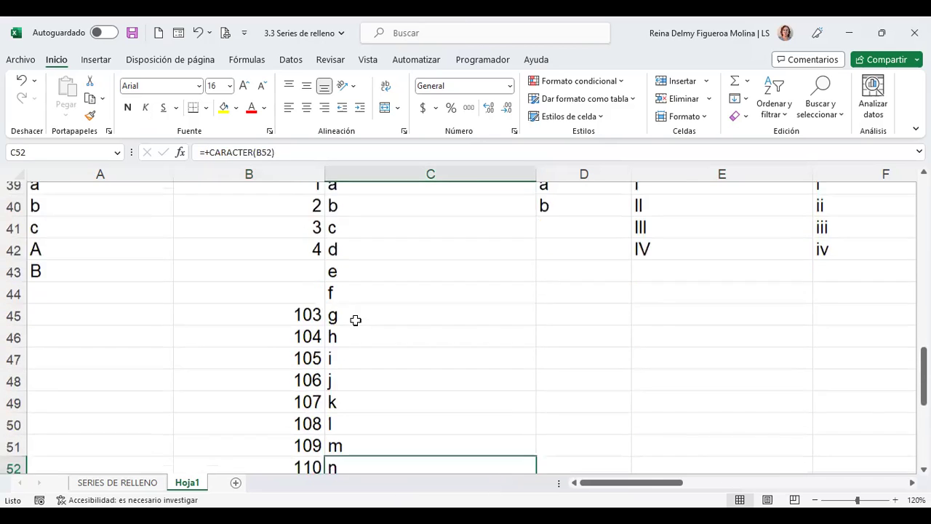
scroll(356, 320, "down", 1)
left_click(264, 326)
scroll(265, 326, "up", 3)
left_click(265, 303)
left_click(261, 281)
left_click(260, 259)
left_click(261, 231)
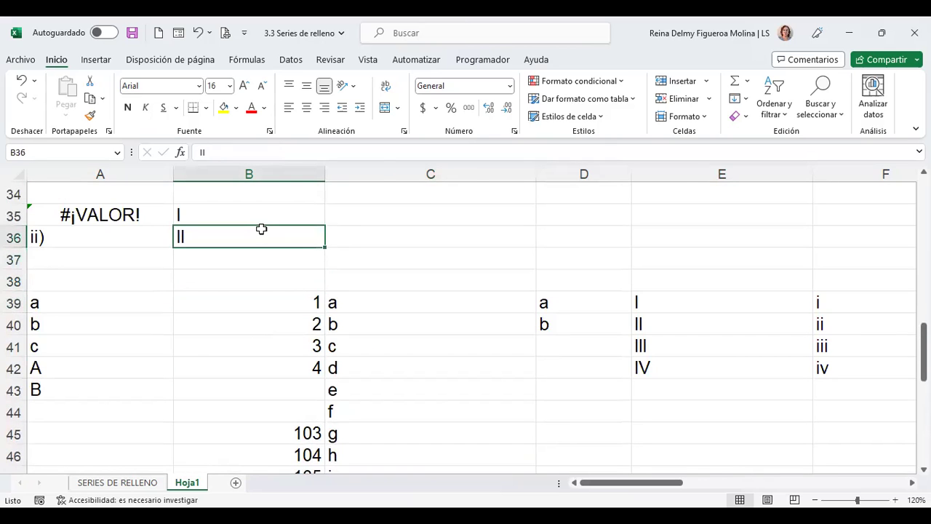
scroll(262, 229, "up", 1)
scroll(254, 272, "down", 2)
scroll(187, 293, "up", 1)
scroll(187, 295, "down", 1)
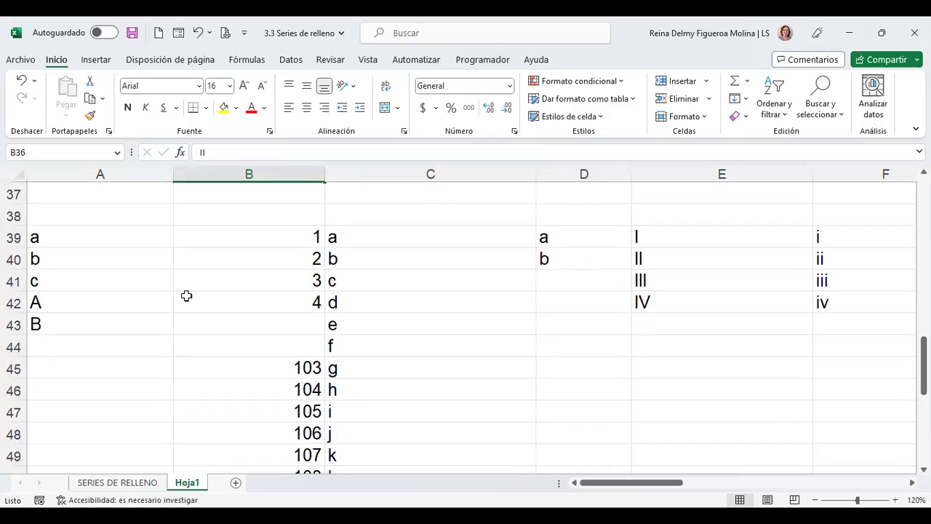
left_click(135, 364)
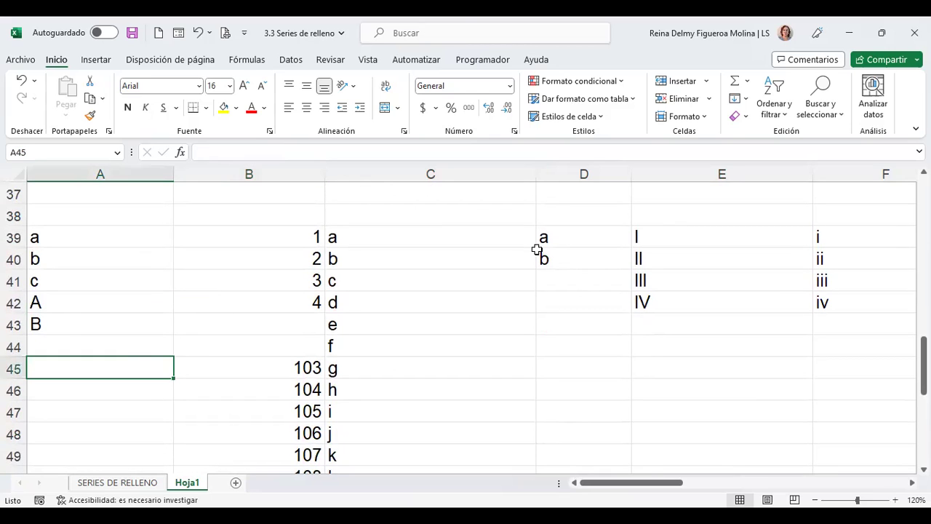
Enter =+CODIGO(A39) in A45 and fill it down to A49, giving 97, 98, 99, 65, 66.
type("+")
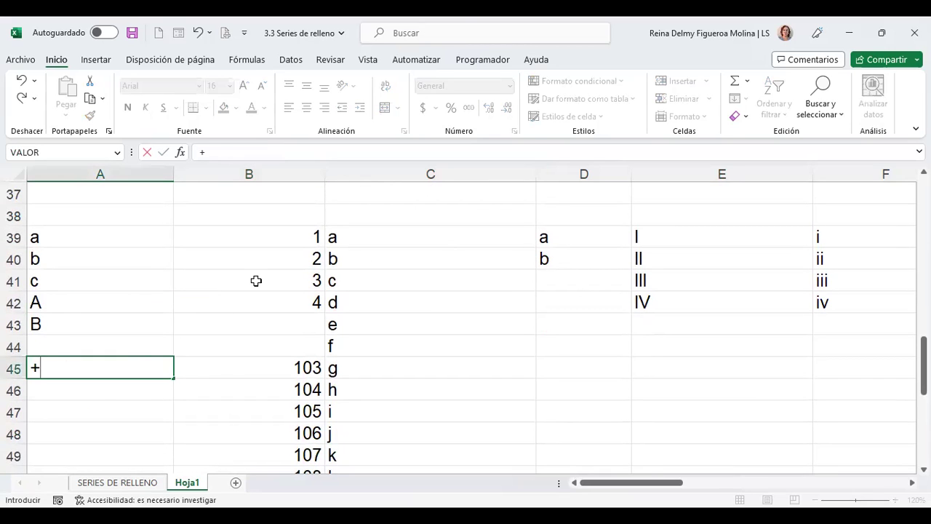
type("codi")
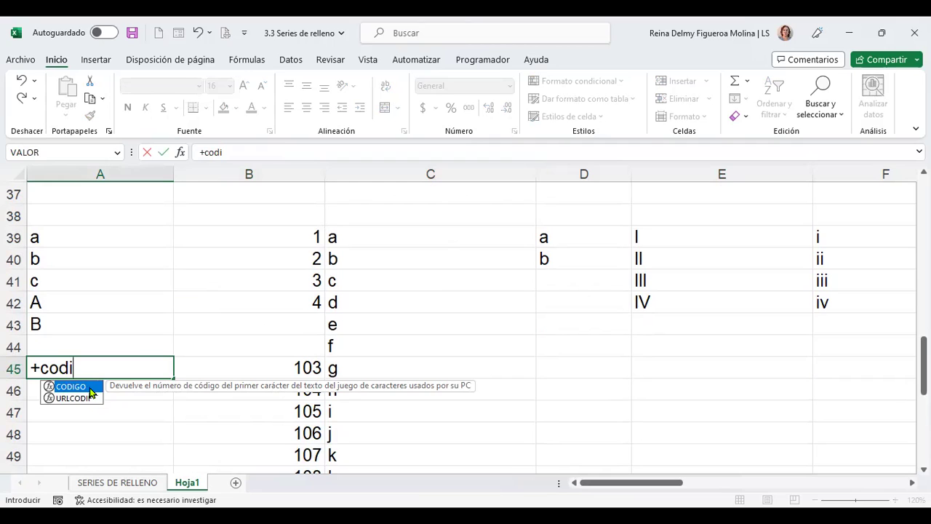
double_click(91, 386)
left_click(54, 239)
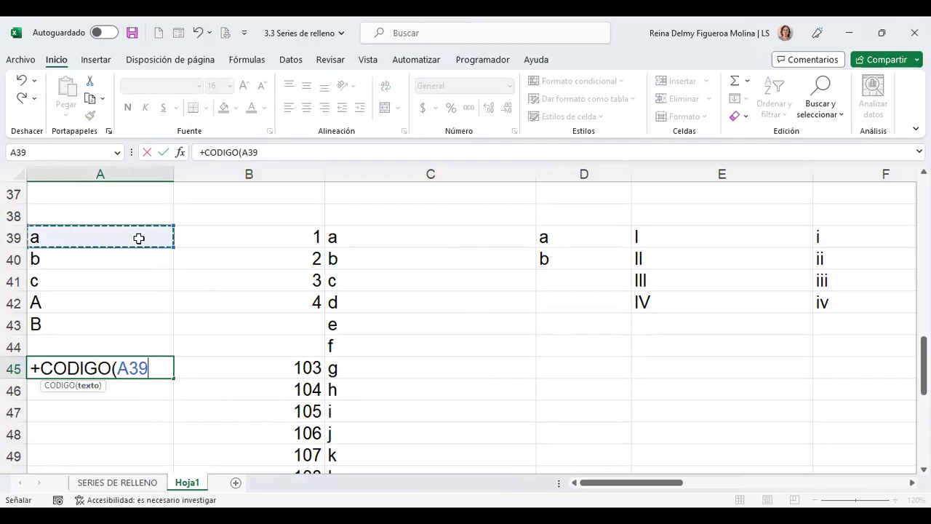
key("Return")
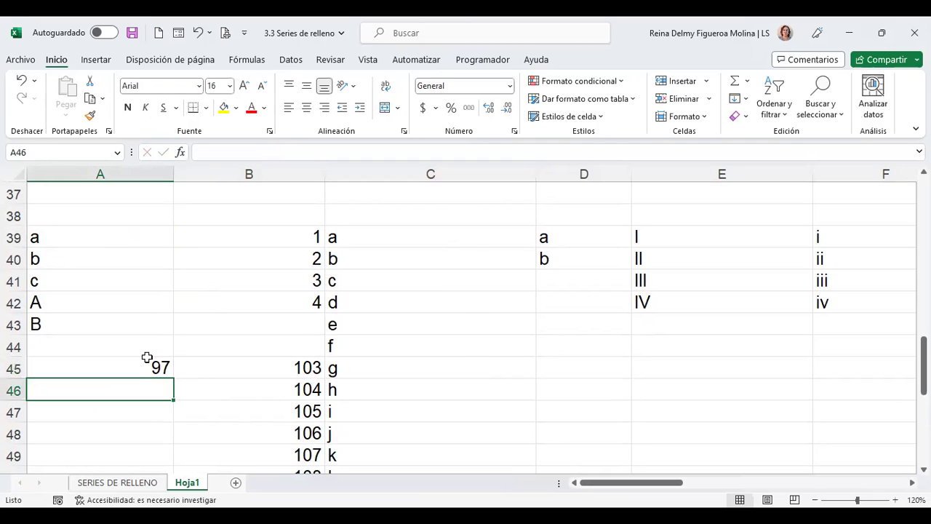
left_click(143, 363)
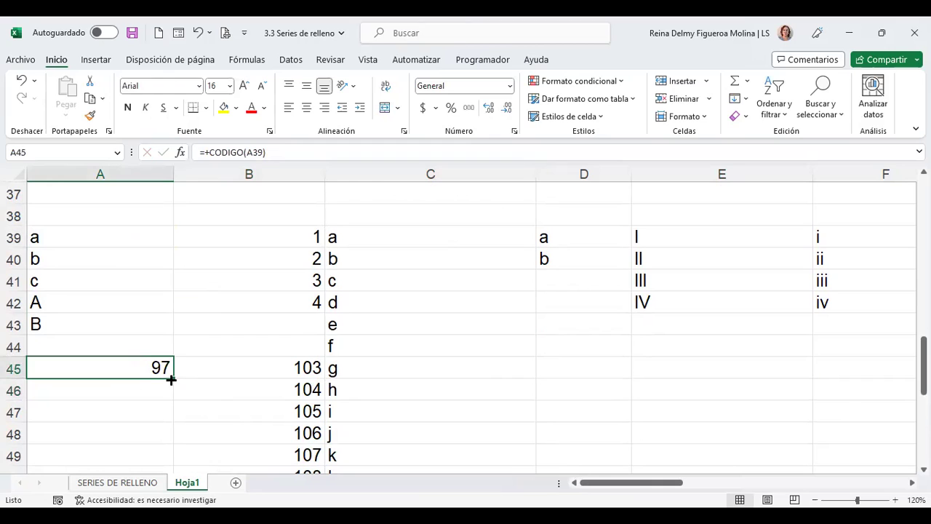
left_click_drag(171, 379, 173, 459)
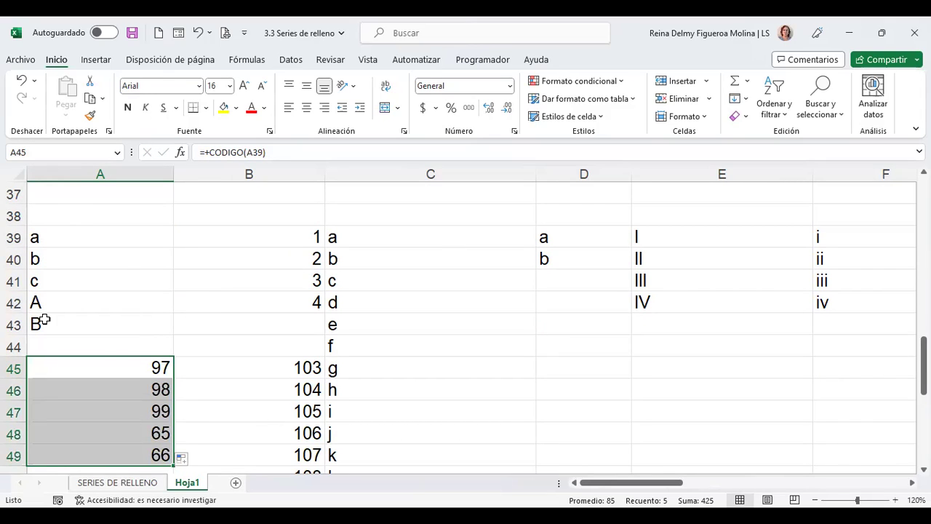
Inspect the values in C39, B45 and B65 and the CODIGO formula in A45.
left_click(420, 241)
left_click(300, 371)
key("Down")
key("Down")
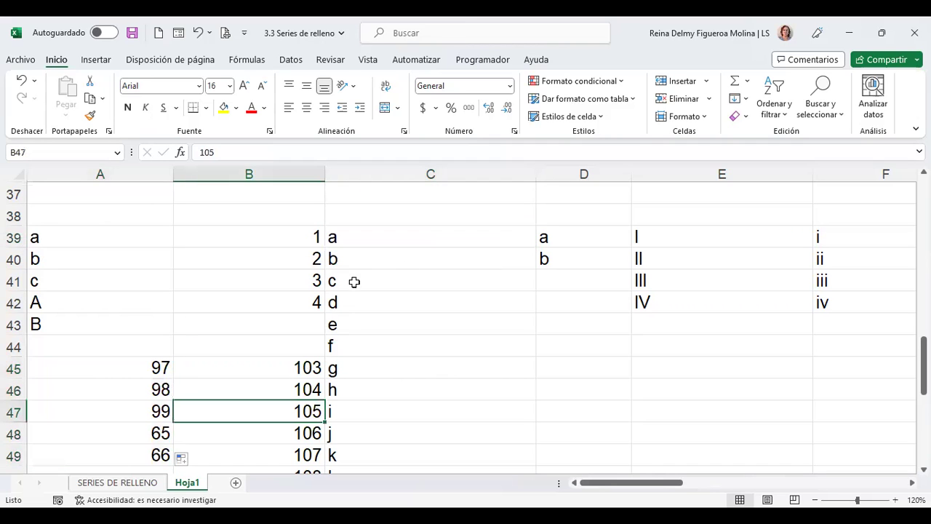
scroll(331, 380, "down", 1)
scroll(327, 381, "down", 3)
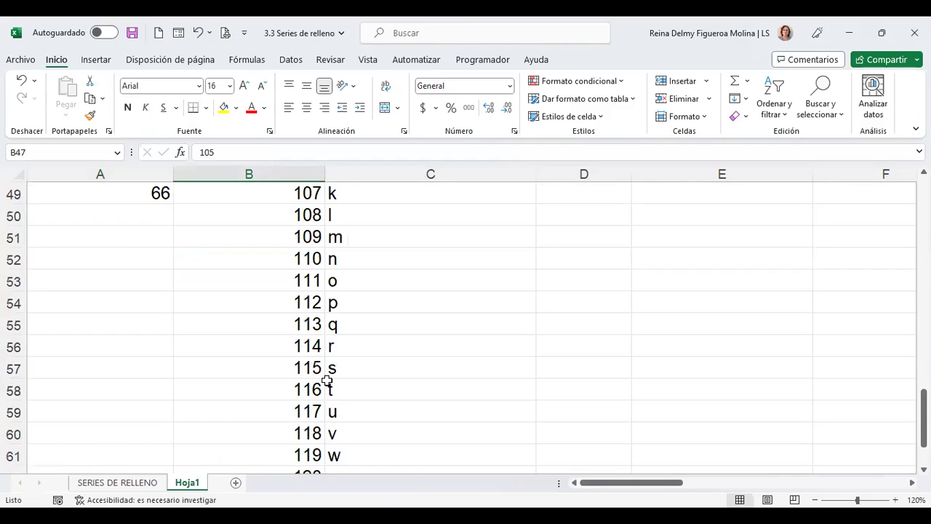
scroll(328, 380, "down", 3)
left_click(306, 345)
scroll(304, 342, "up", 5)
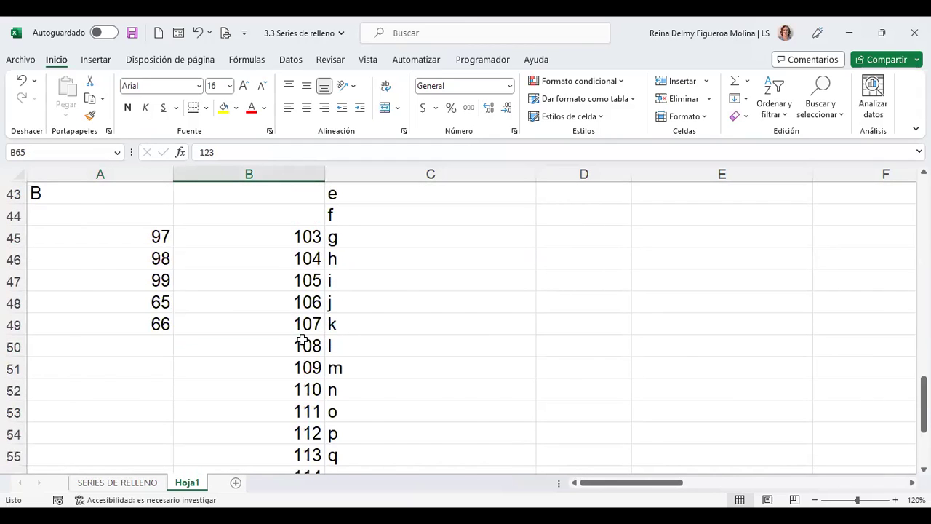
scroll(302, 340, "up", 8)
scroll(303, 341, "down", 2)
scroll(195, 359, "down", 2)
scroll(183, 348, "down", 2)
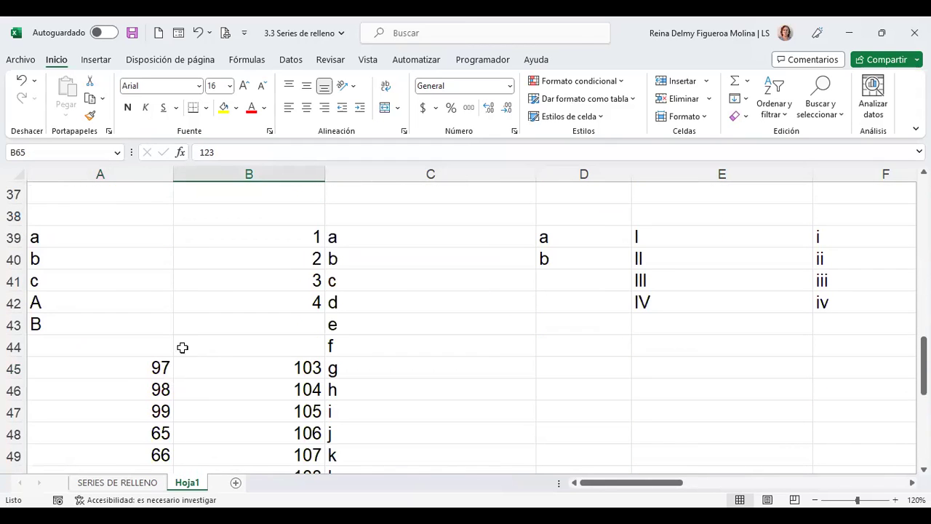
left_click(126, 363)
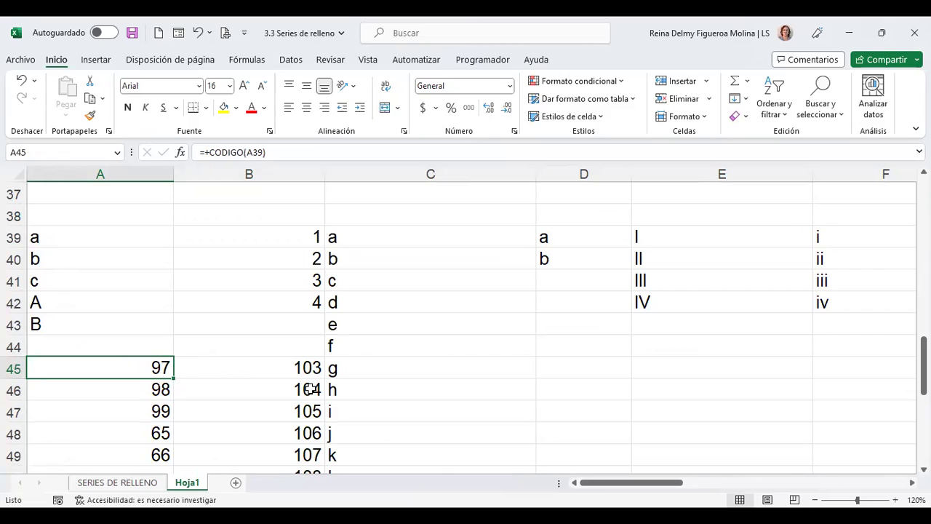
Review the letters in C39 and D39 and the NUMERO.ROMANO formula in E39.
left_click(368, 239)
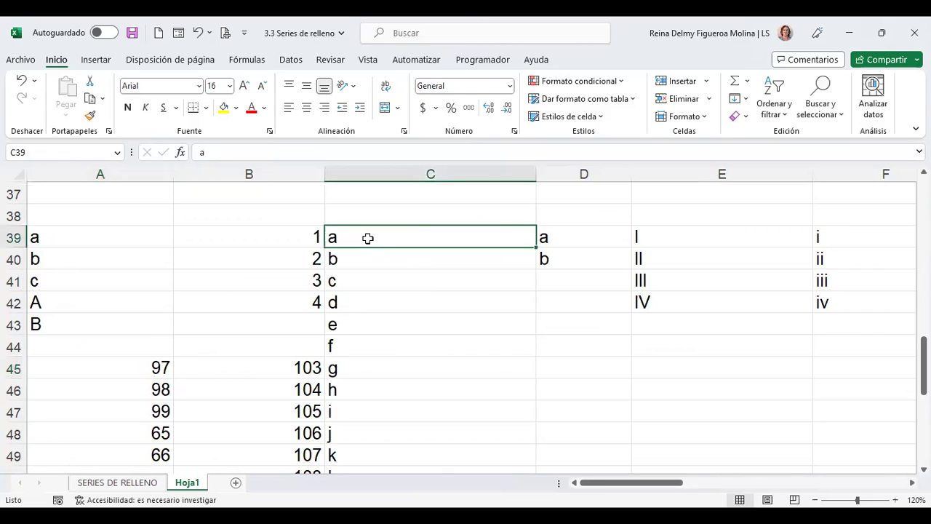
left_click(597, 231)
left_click(671, 240)
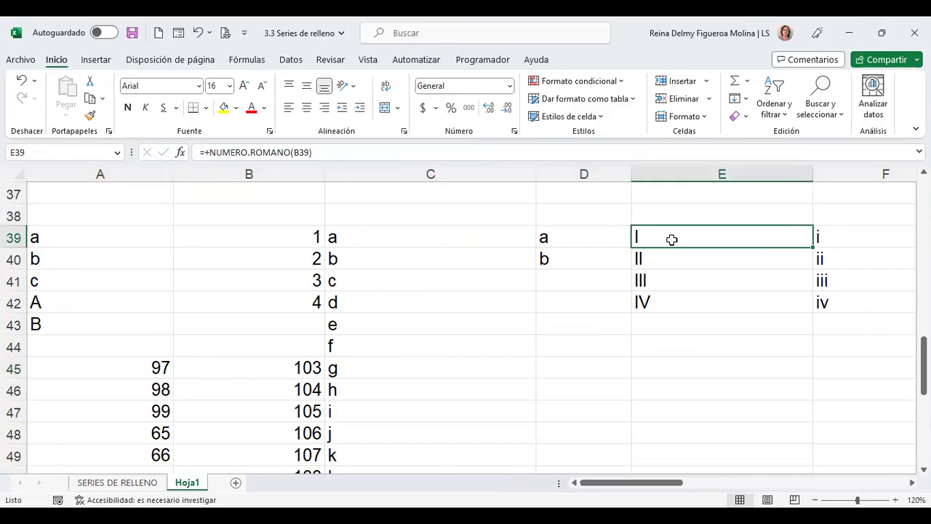
left_click(564, 237)
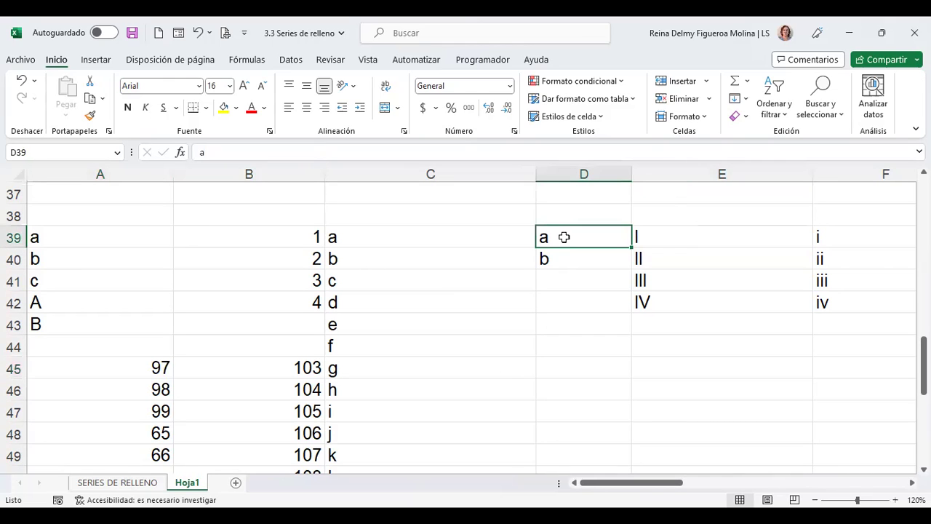
Select B28 and save the 3.3 Series de relleno workbook.
left_click(291, 366)
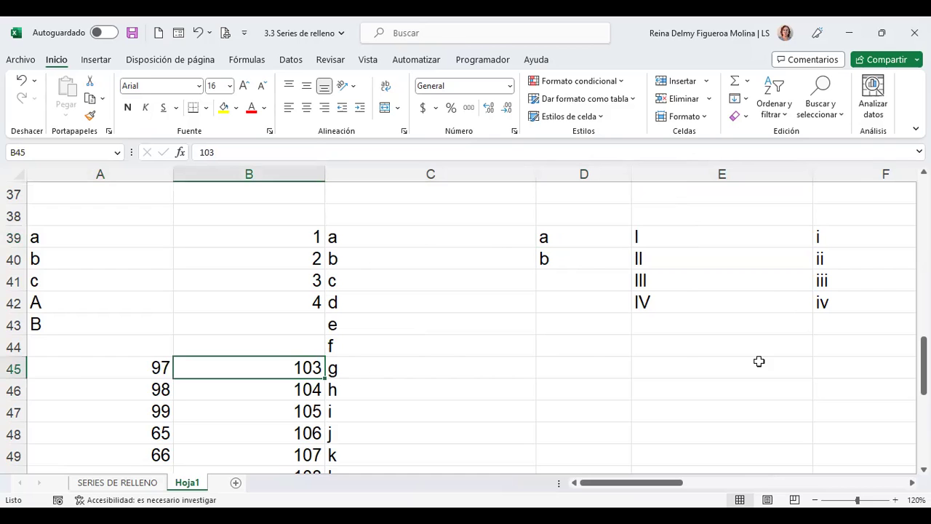
scroll(759, 361, "up", 5)
scroll(364, 328, "up", 6)
scroll(374, 342, "up", 1)
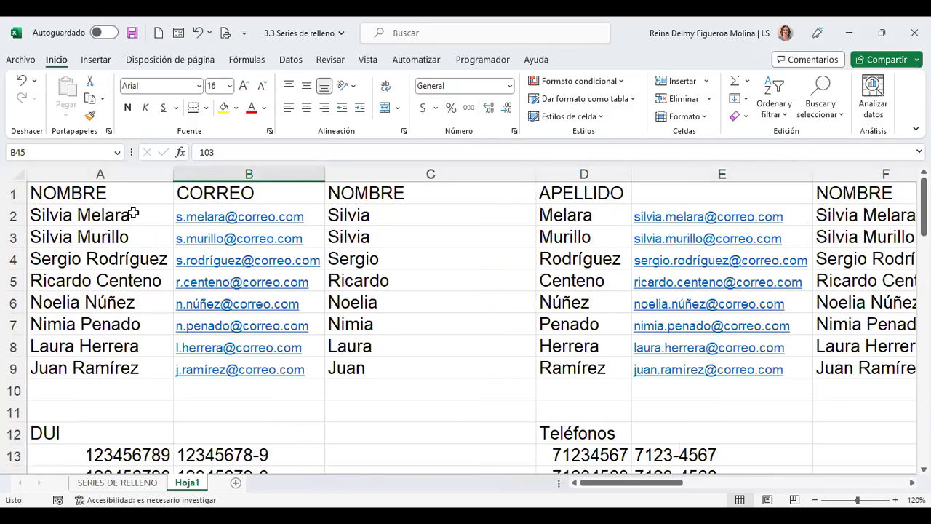
scroll(116, 211, "down", 6)
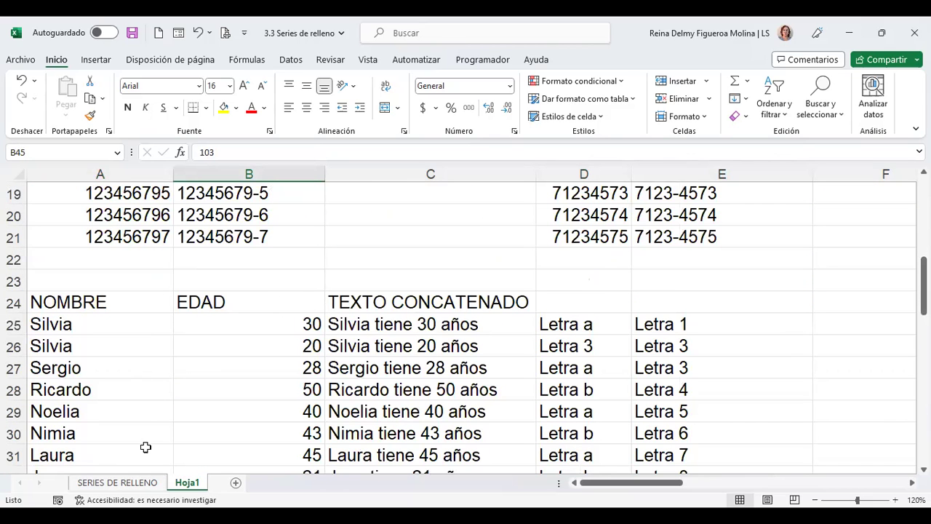
left_click(175, 382)
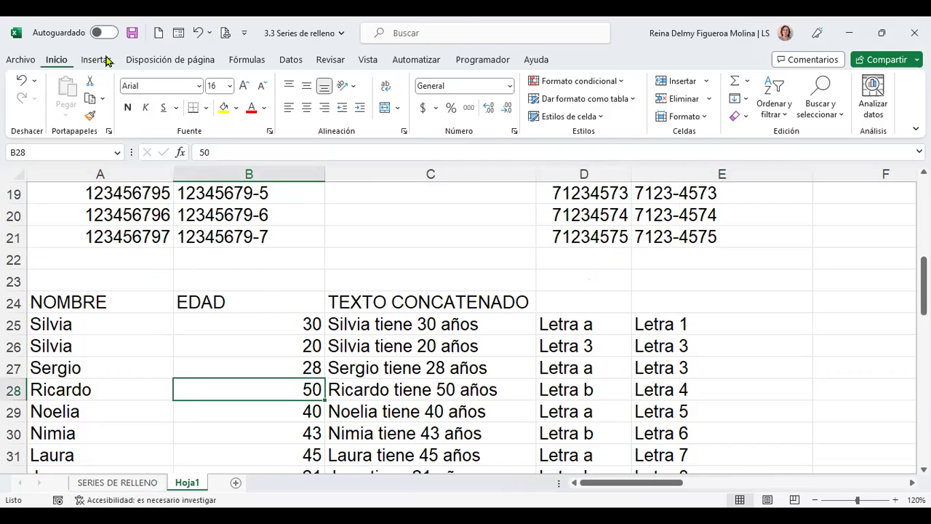
left_click(132, 33)
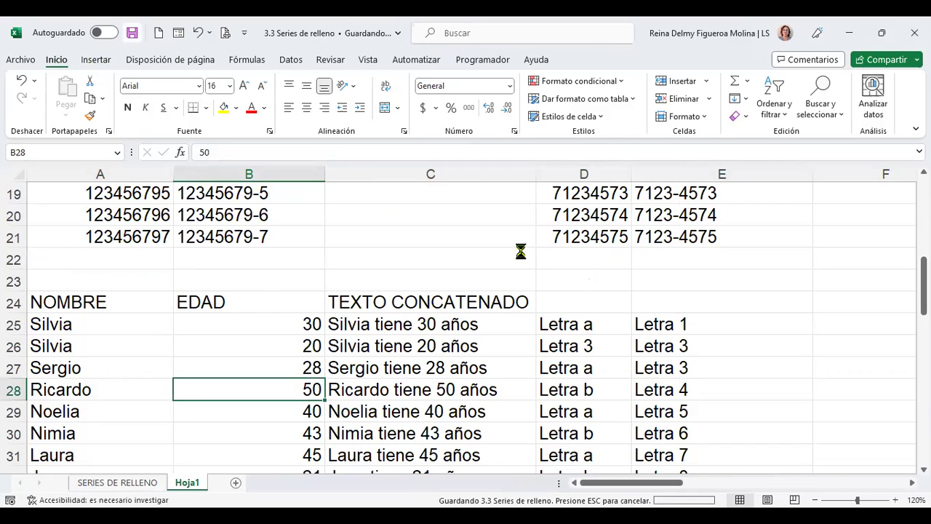
Advance the slideshow from the Validación de datos title to the slide on applying validation.
left_click(762, 281)
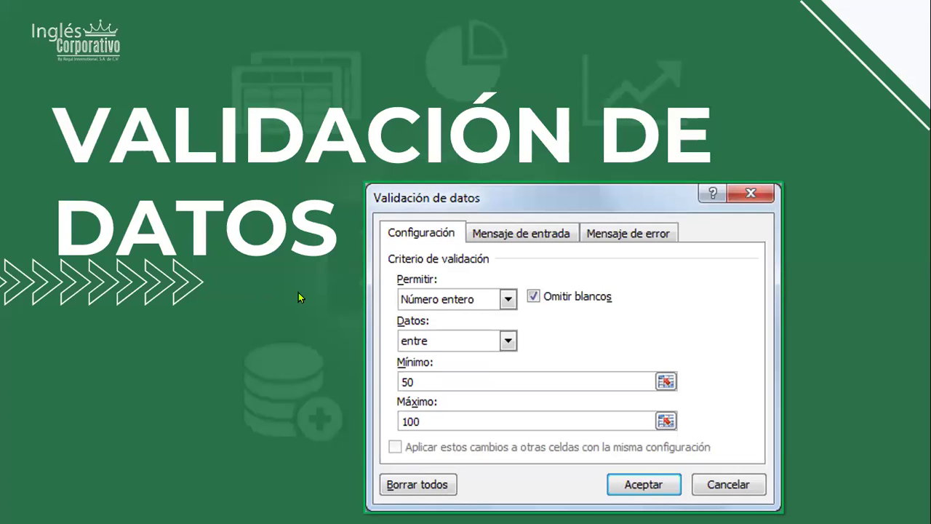
left_click(312, 257)
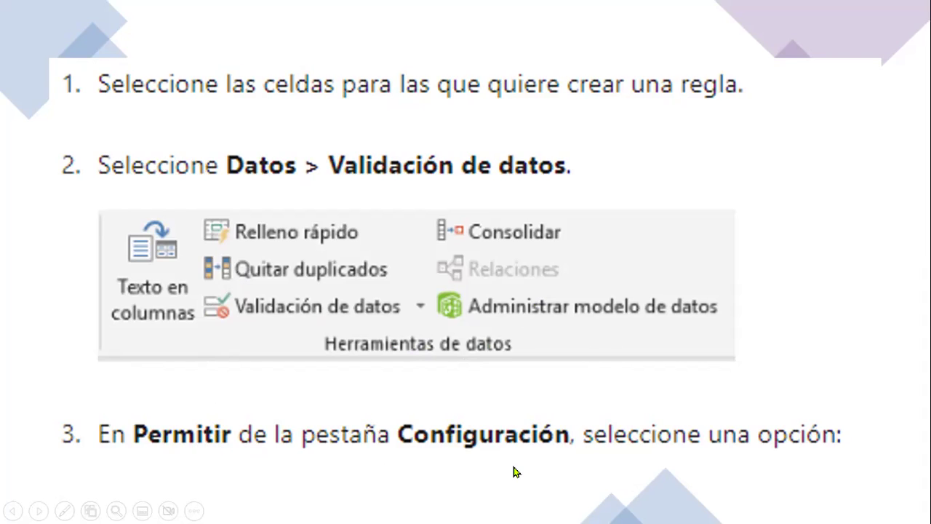
Advance the slideshow past the validation types slide to the slide with steps 4–9.
left_click(783, 270)
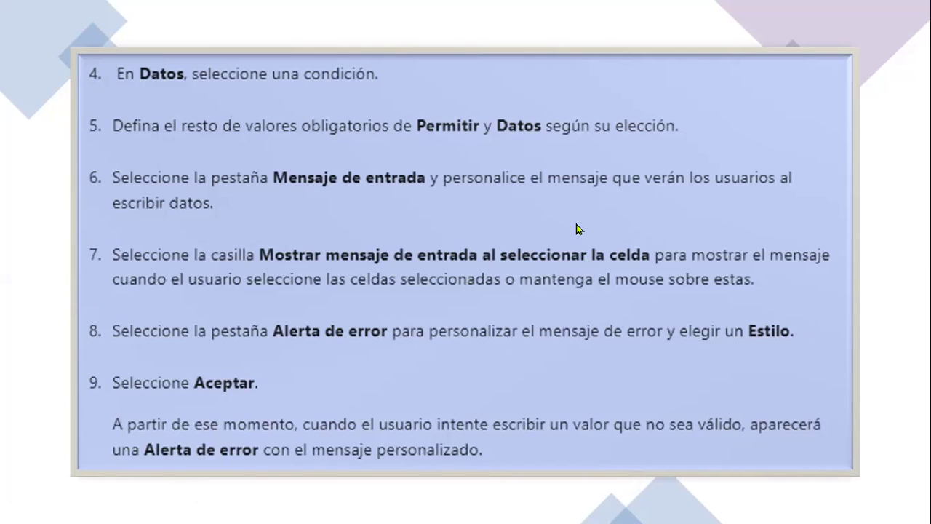
Test E4 by entering 10, which is rejected, and cancel to keep 25.
left_click(506, 216)
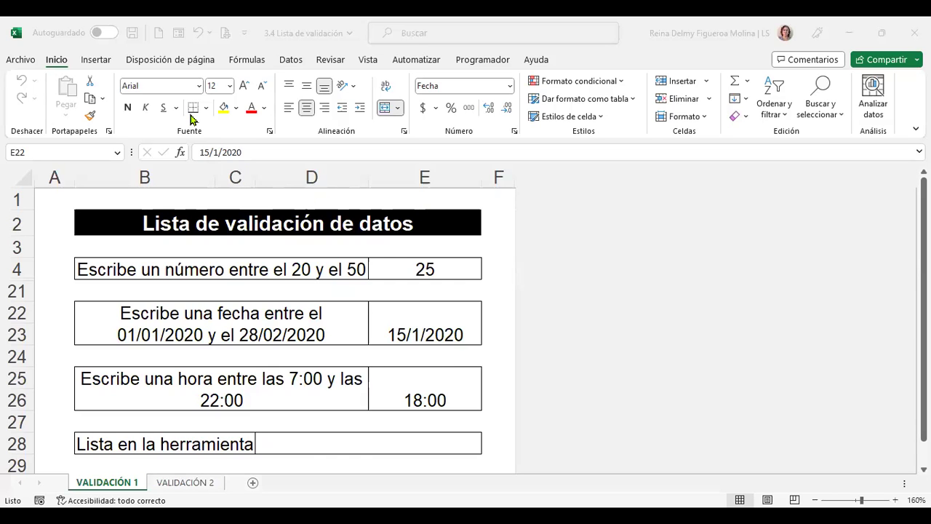
left_click(451, 267)
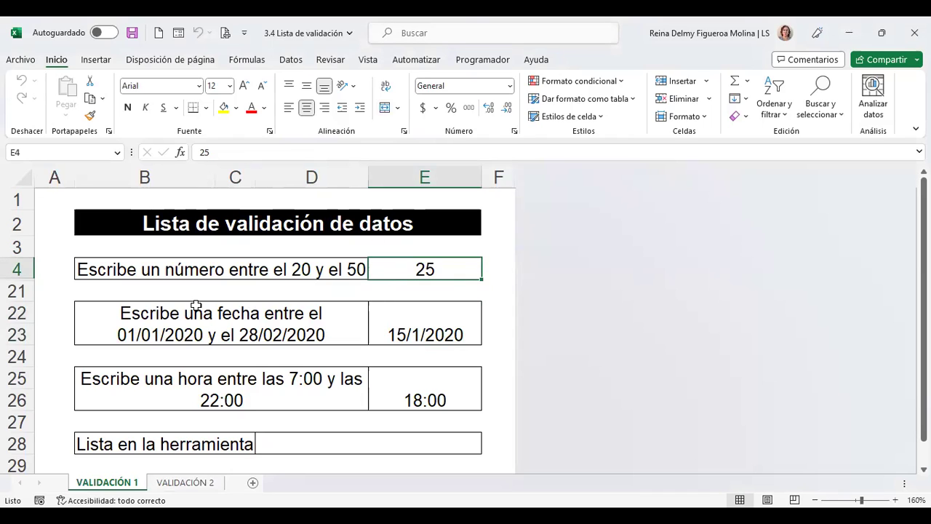
left_click(148, 269)
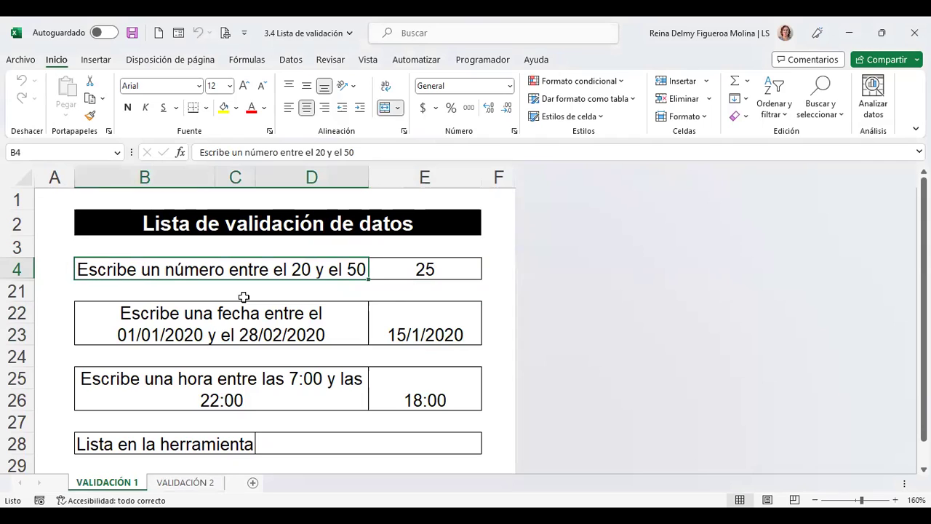
left_click(434, 269)
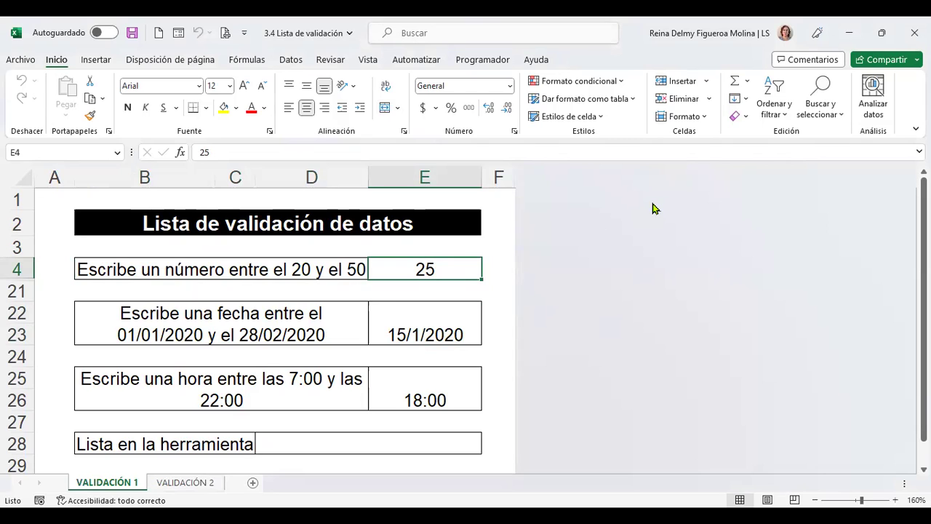
type("10")
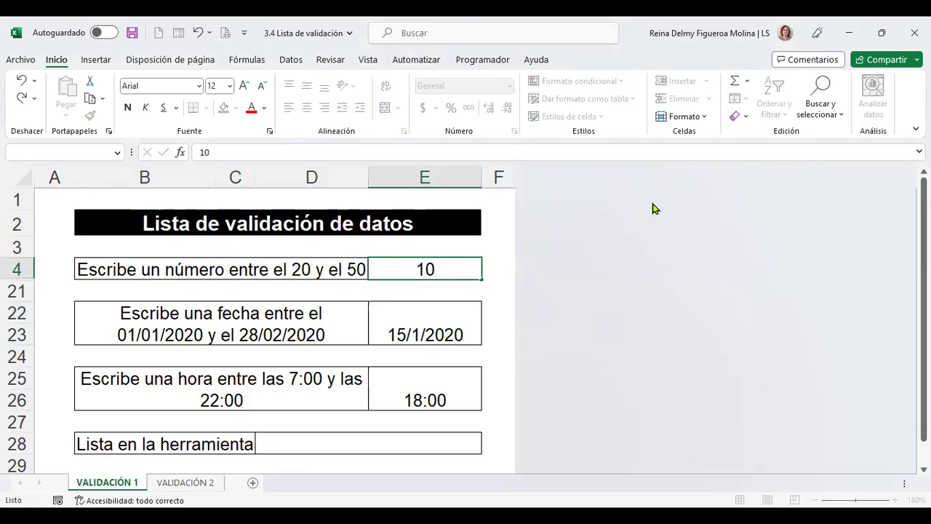
key("Return")
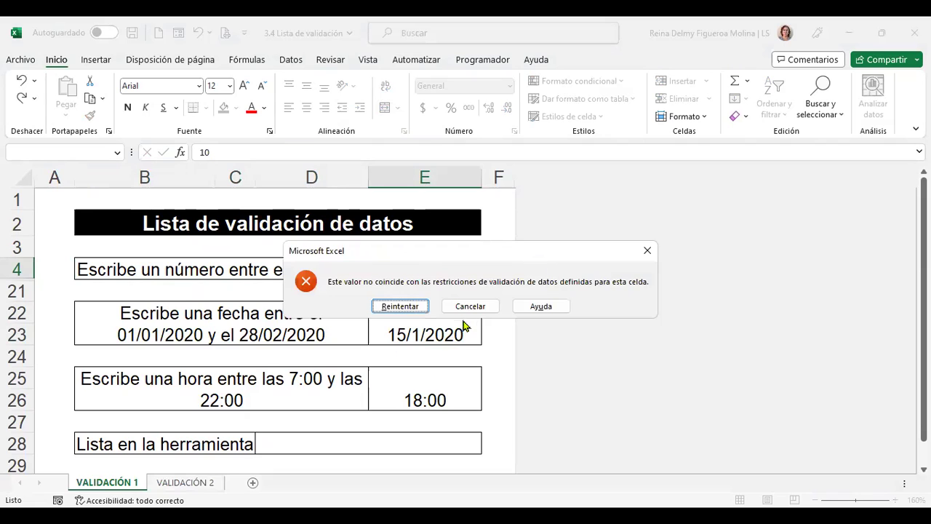
left_click(464, 309)
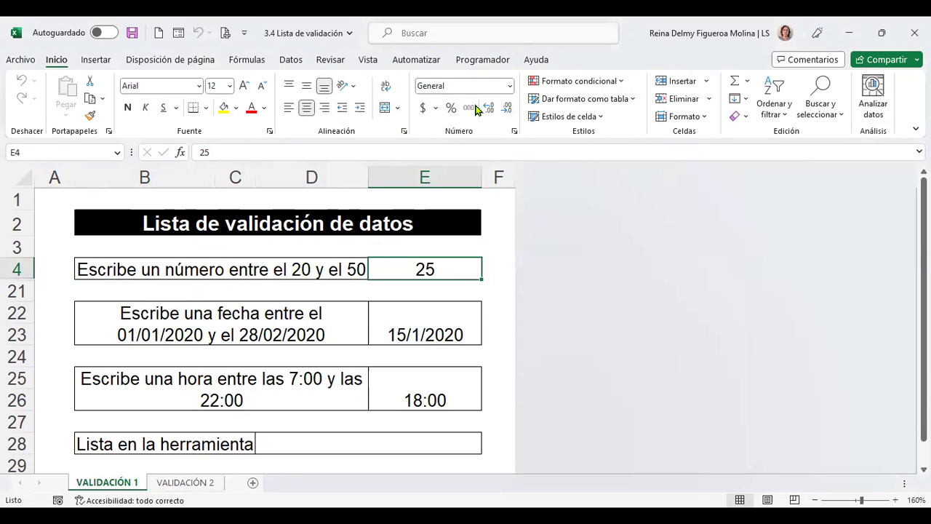
Review E4's whole number rule between 20 and 50 and close it unchanged.
left_click(290, 60)
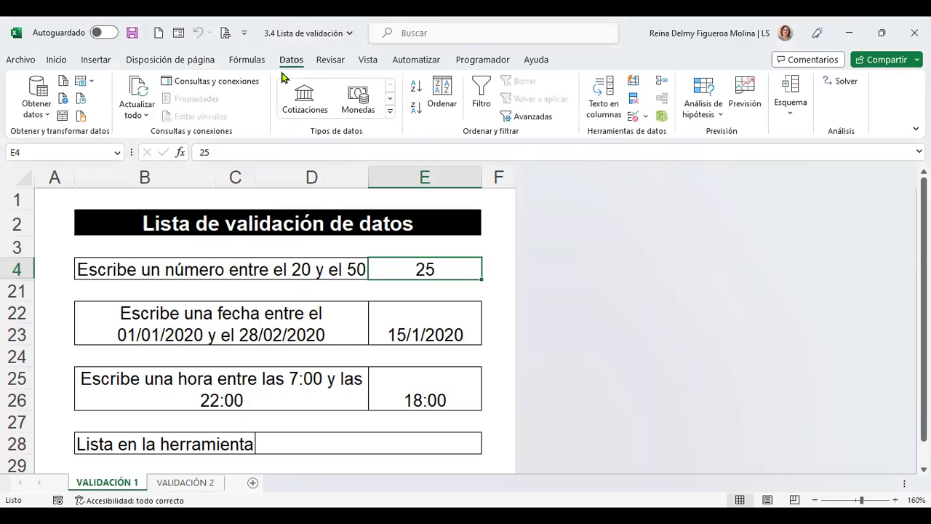
left_click(633, 118)
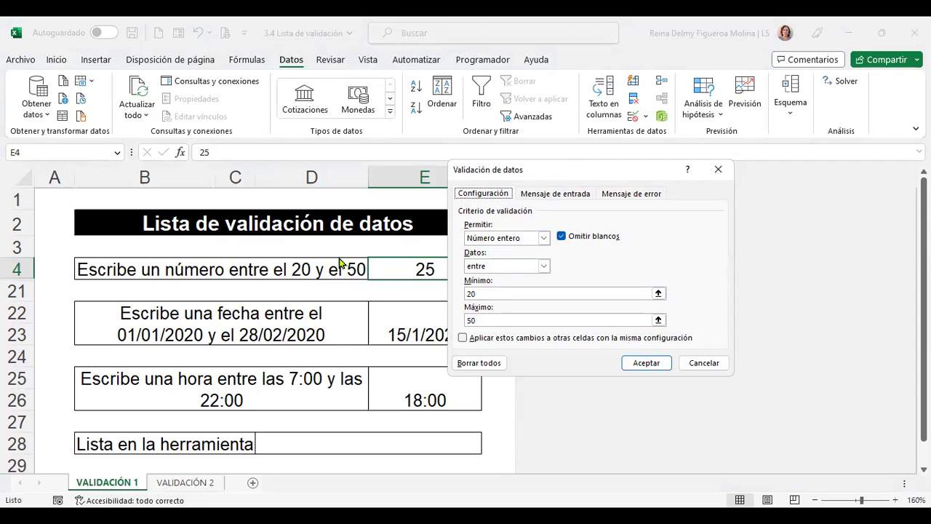
left_click(704, 363)
left_click(424, 319)
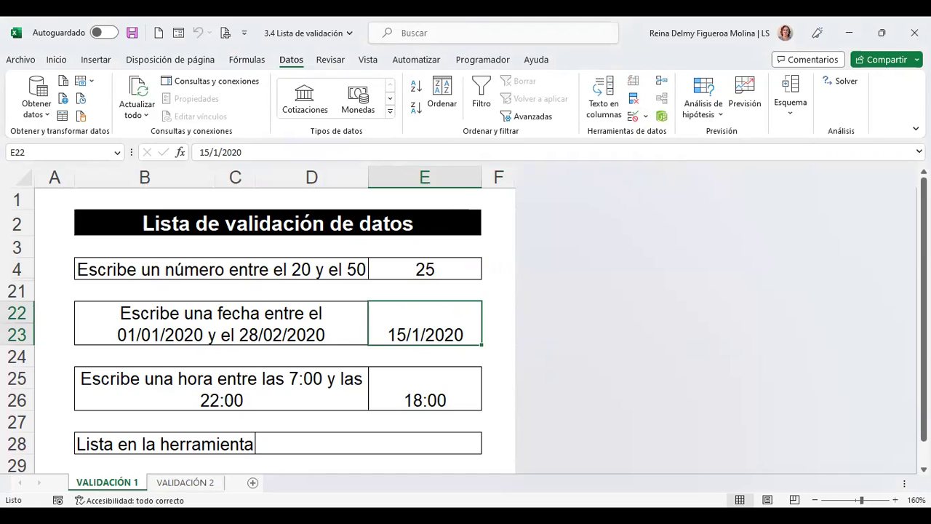
Enter 2/3/2023 in E22, cancel the rejection, and review the 1/1/2020–28/2/2020 date rule.
type("2/3/2023")
key("Return")
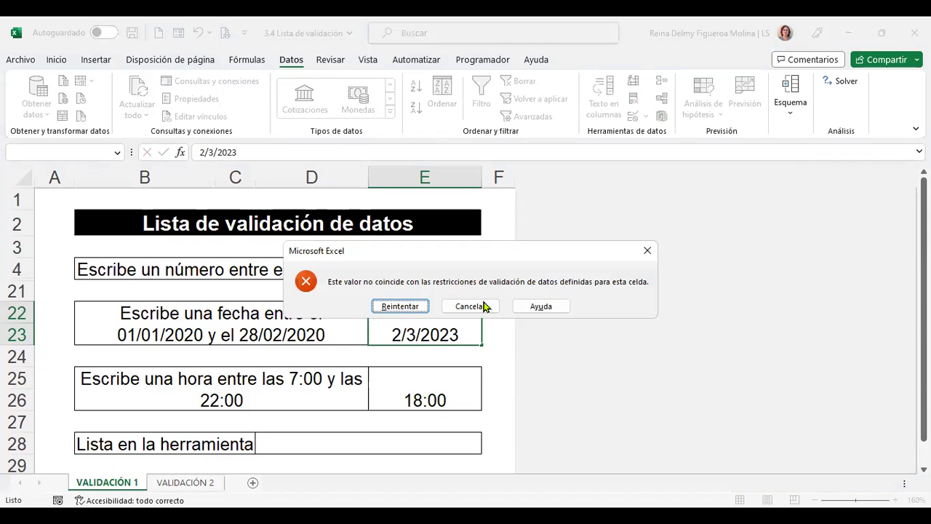
left_click(483, 305)
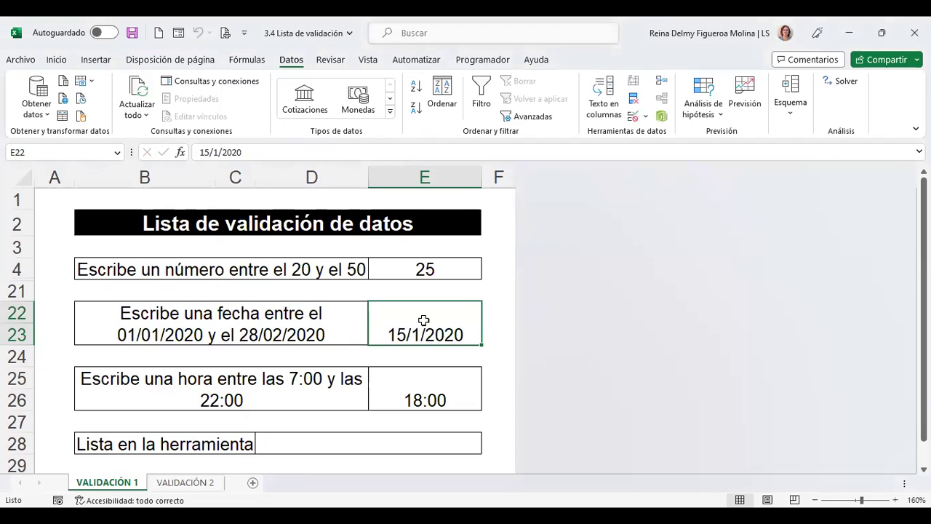
left_click(634, 118)
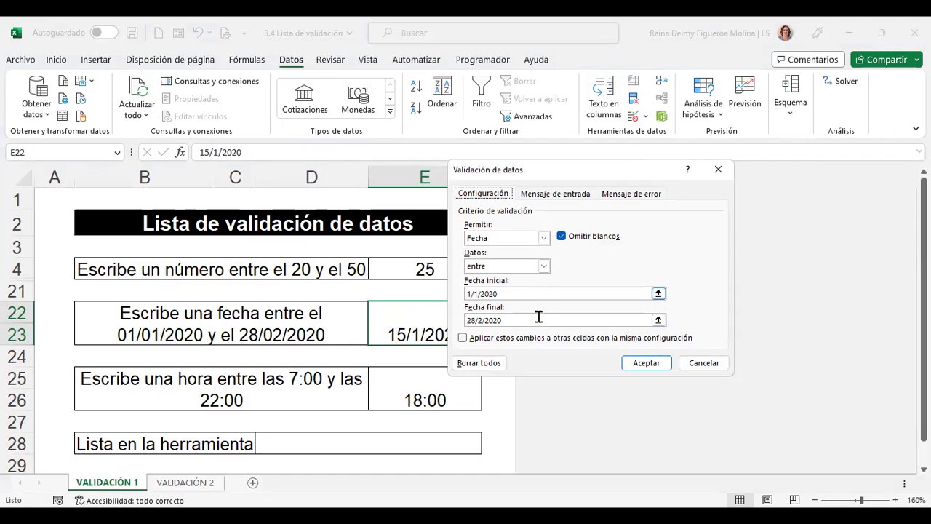
left_click(704, 366)
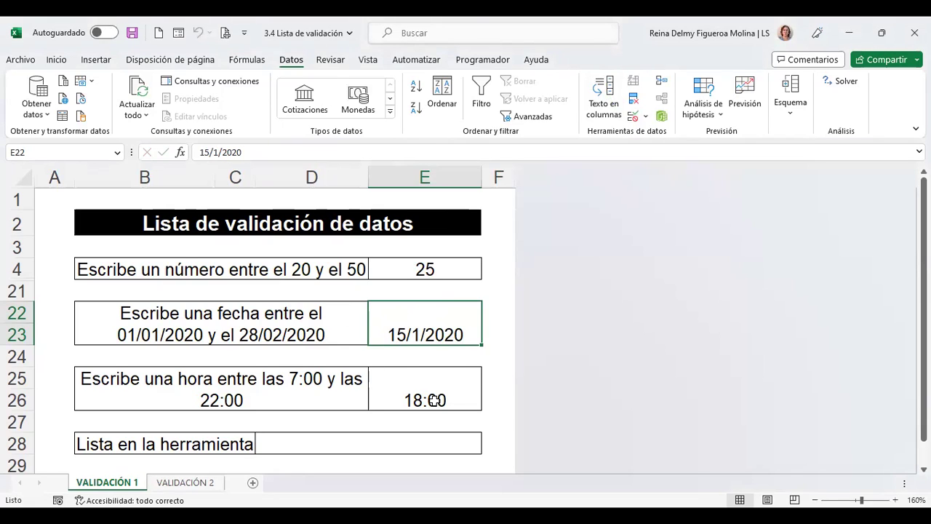
left_click(434, 391)
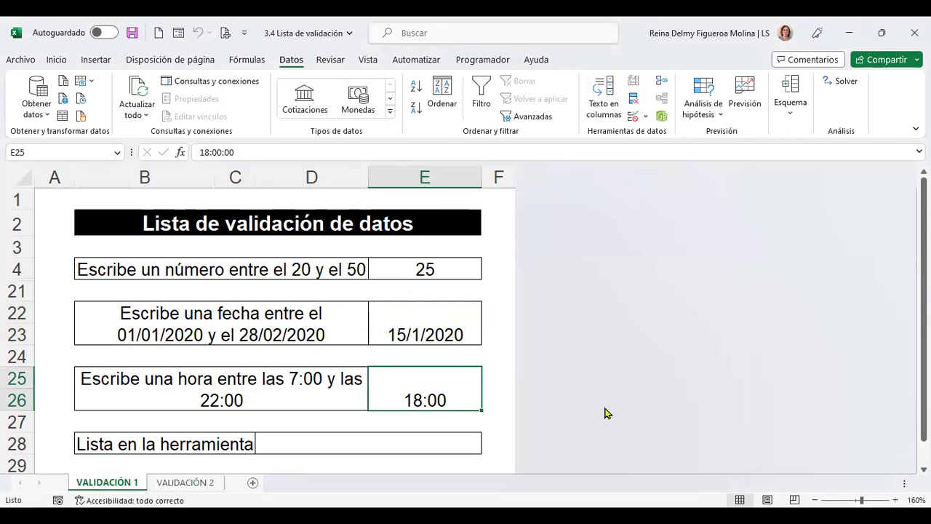
Enter 6:00 in E25, cancel the rejection, and review the 07:00–22:00 time rule.
type("6:00")
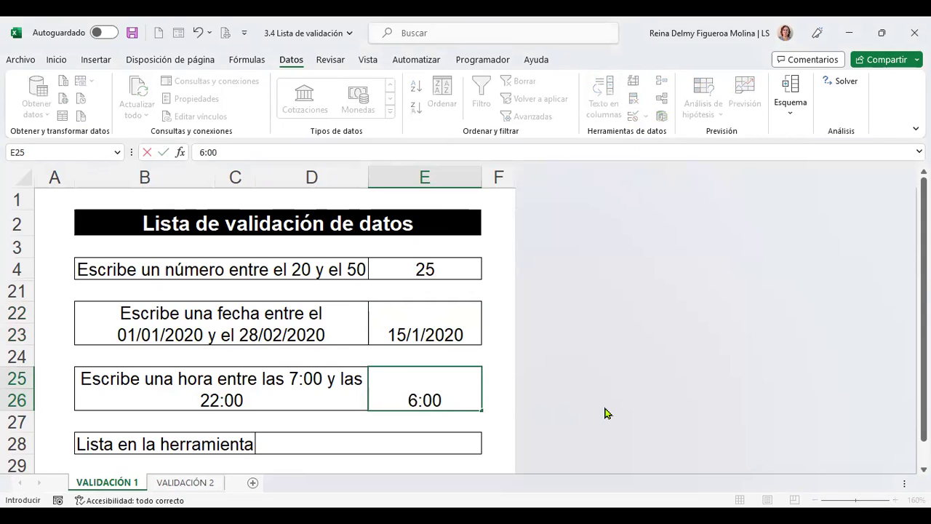
key("Return")
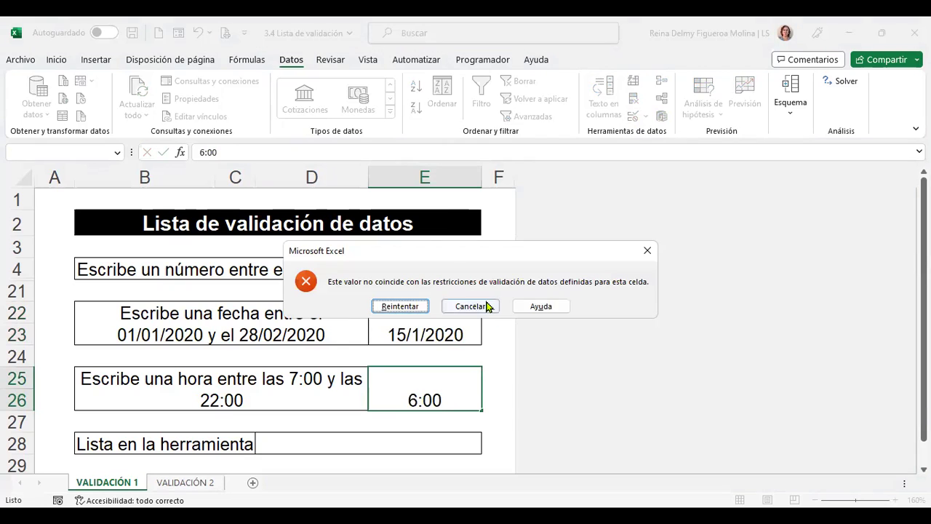
left_click(479, 305)
left_click(633, 116)
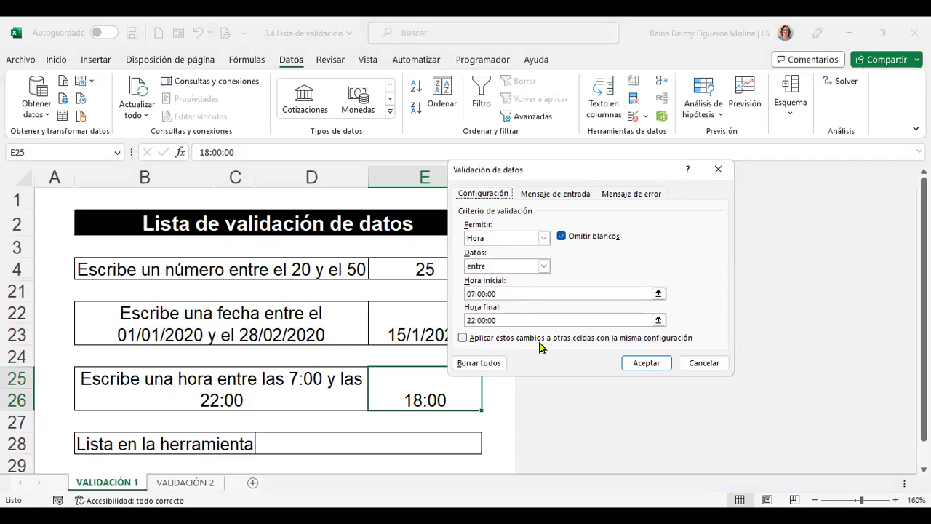
left_click(704, 363)
Select the cell beside 'Lista en la herramienta' and scroll around it.
left_click(422, 440)
scroll(466, 423, "down", 1)
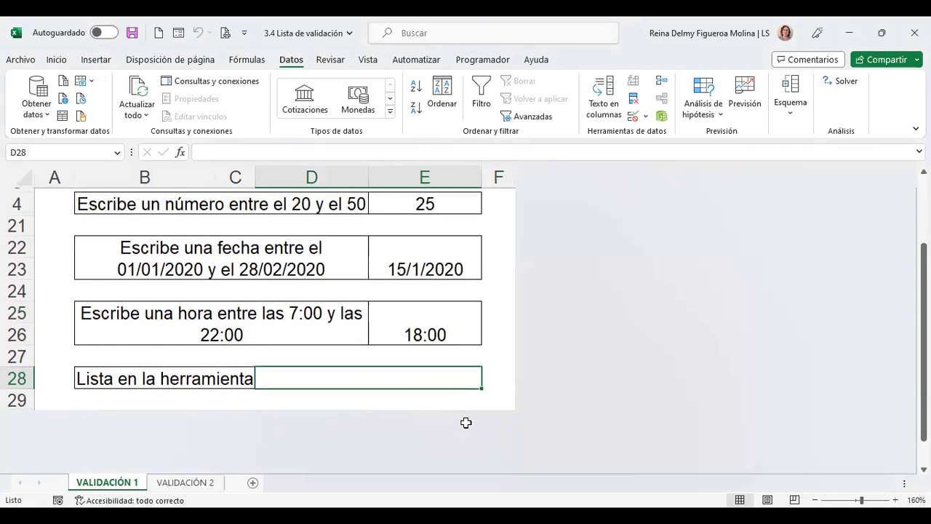
scroll(466, 422, "up", 1)
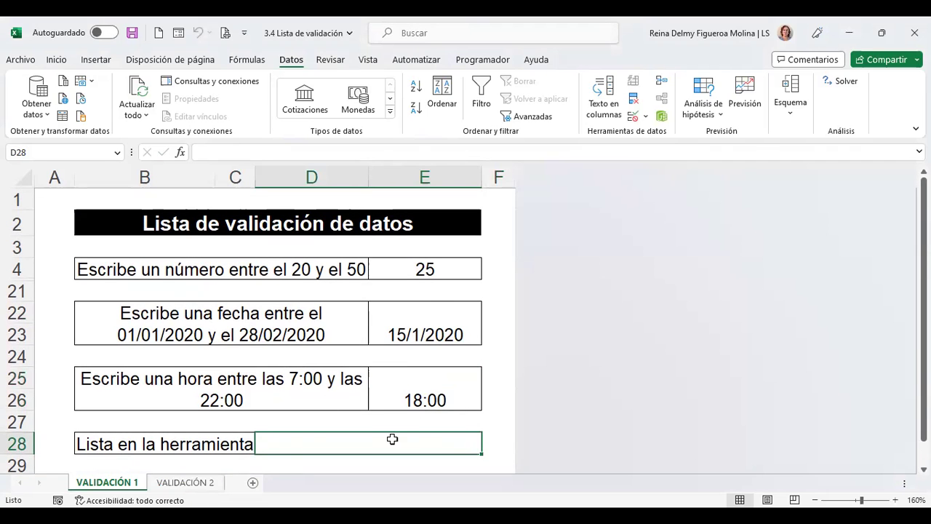
scroll(391, 439, "down", 1)
scroll(390, 438, "up", 1)
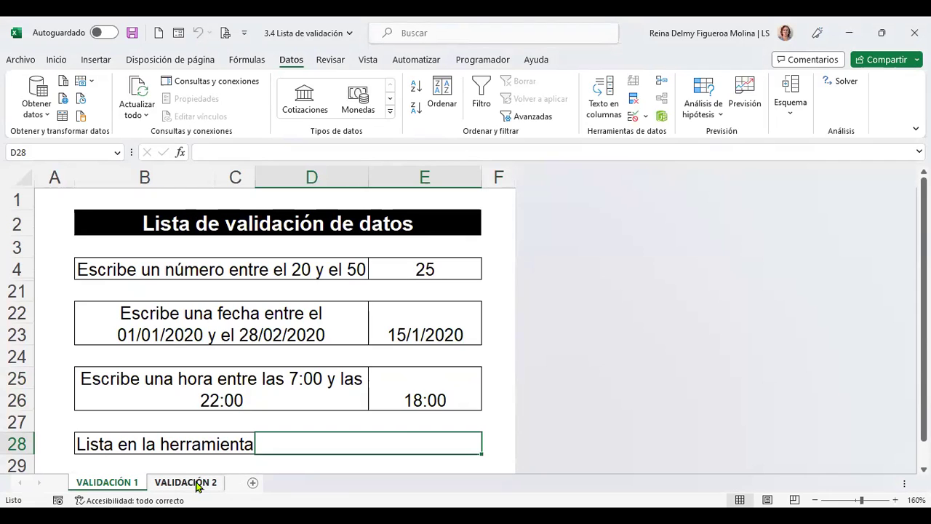
scroll(234, 394, "down", 3)
scroll(234, 394, "up", 3)
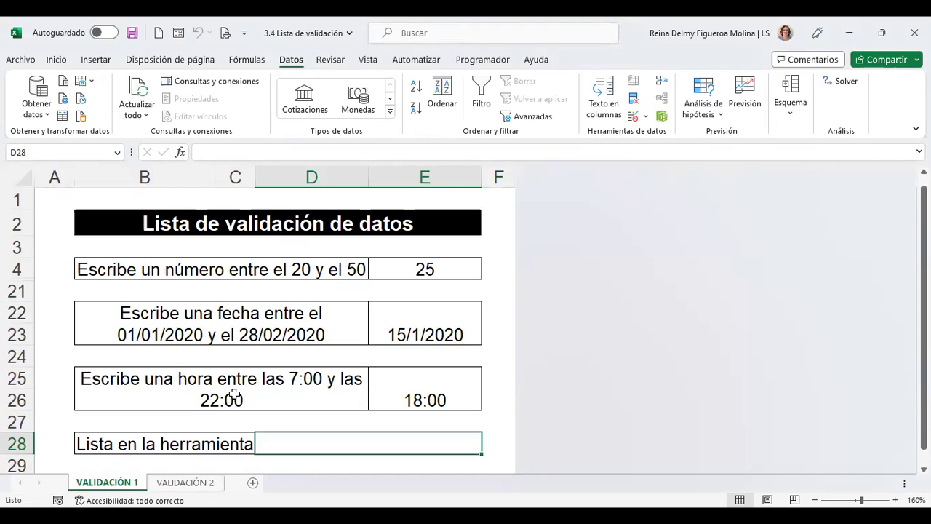
left_click(184, 481)
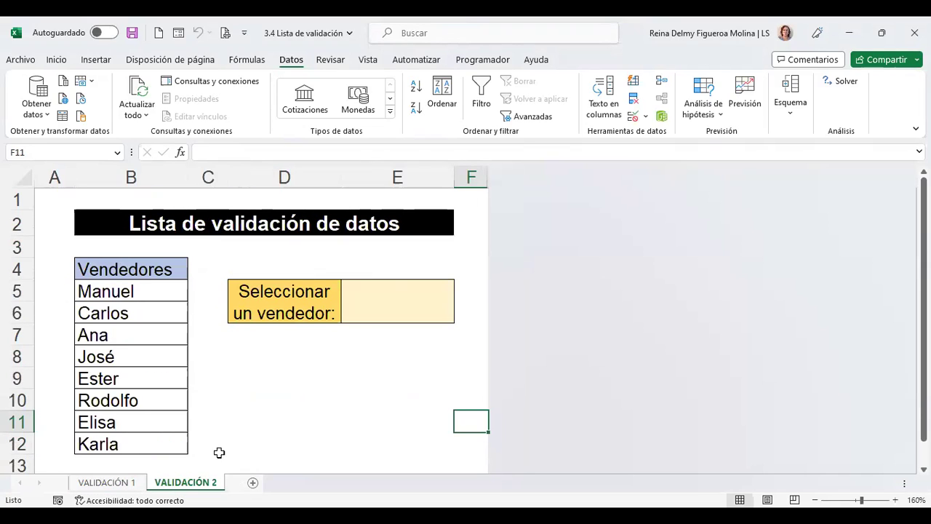
left_click(395, 293)
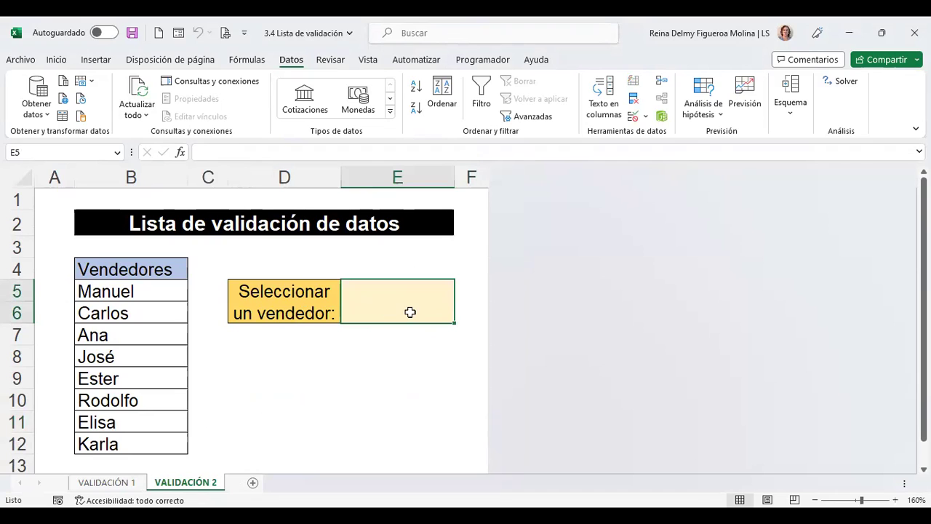
left_click(416, 355)
left_click(416, 299)
scroll(432, 390, "down", 1)
scroll(432, 389, "down", 1)
scroll(431, 390, "up", 2)
mouse_move(709, 33)
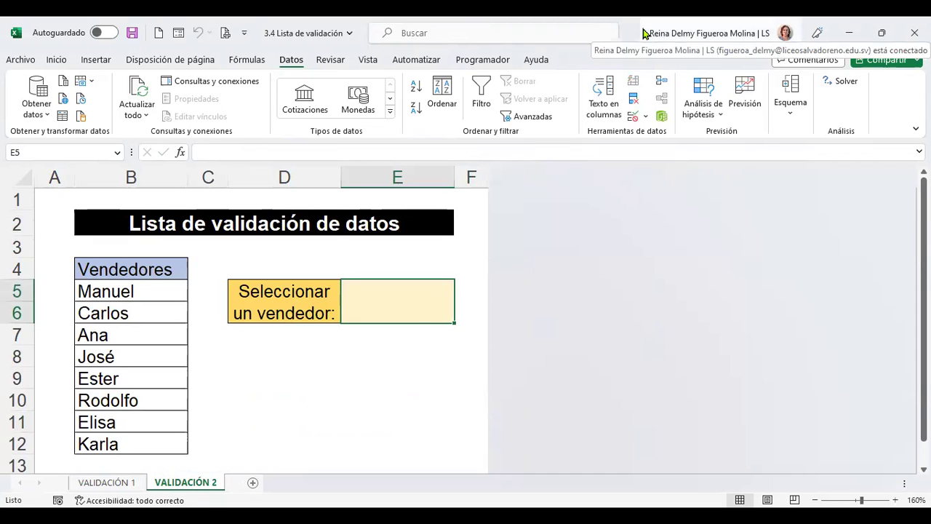
type("Juan")
key("Return")
key("Up")
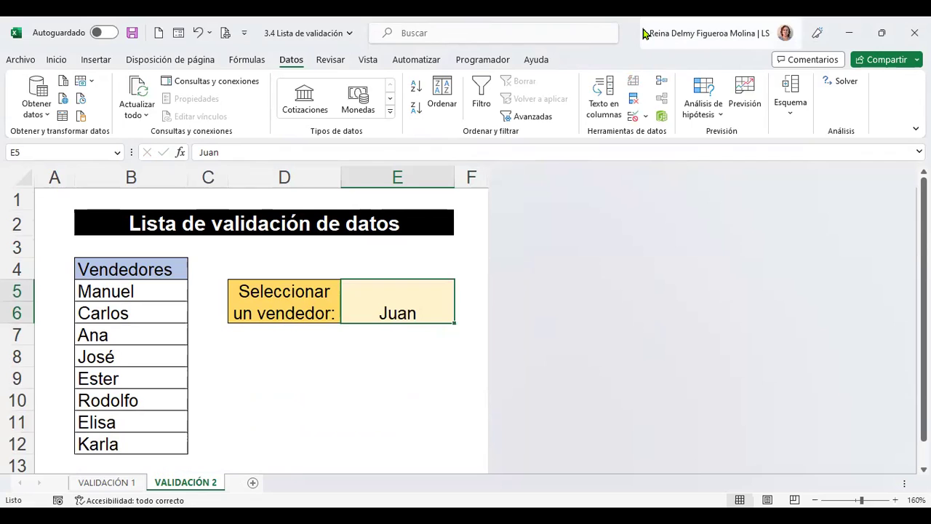
key("Delete")
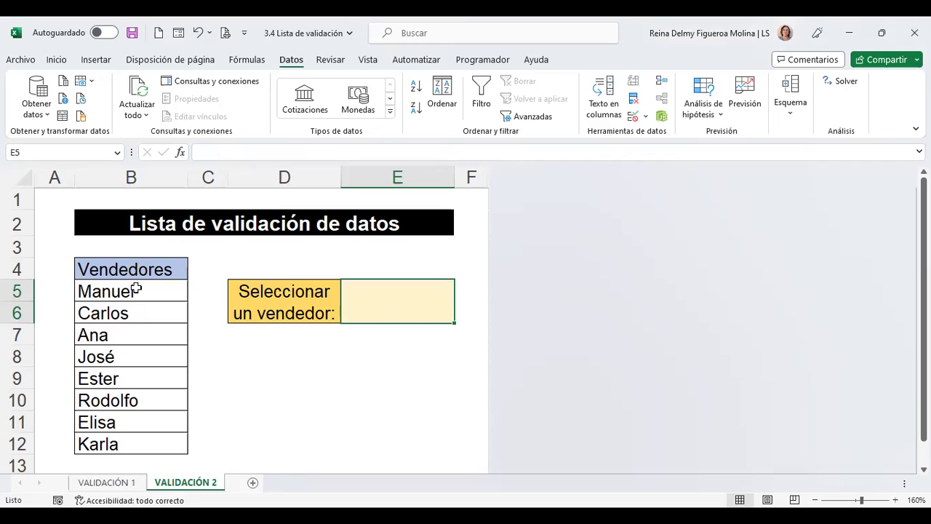
scroll(138, 418, "down", 2)
scroll(138, 419, "up", 2)
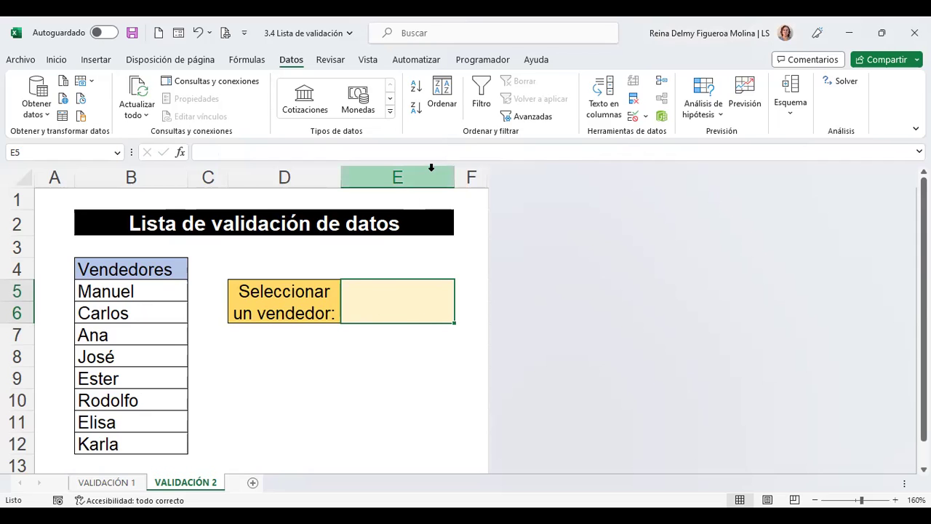
Give E5 a Lista validation with source =$B$5:$B$12 and open its vendor dropdown.
left_click(635, 118)
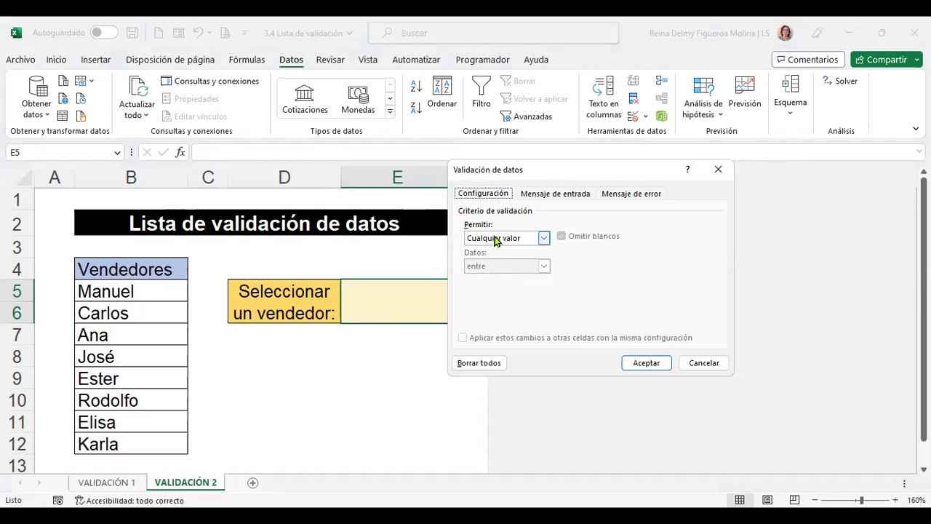
left_click(543, 239)
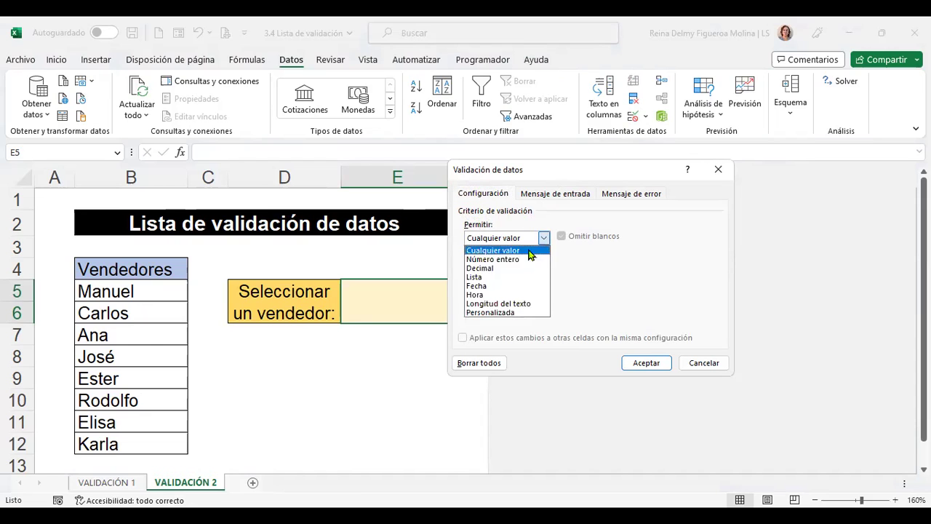
left_click(499, 282)
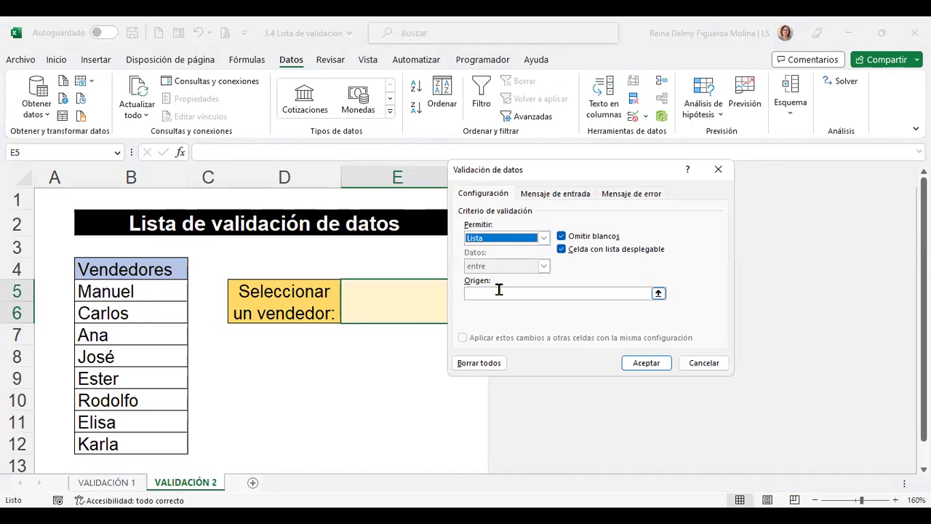
left_click(499, 292)
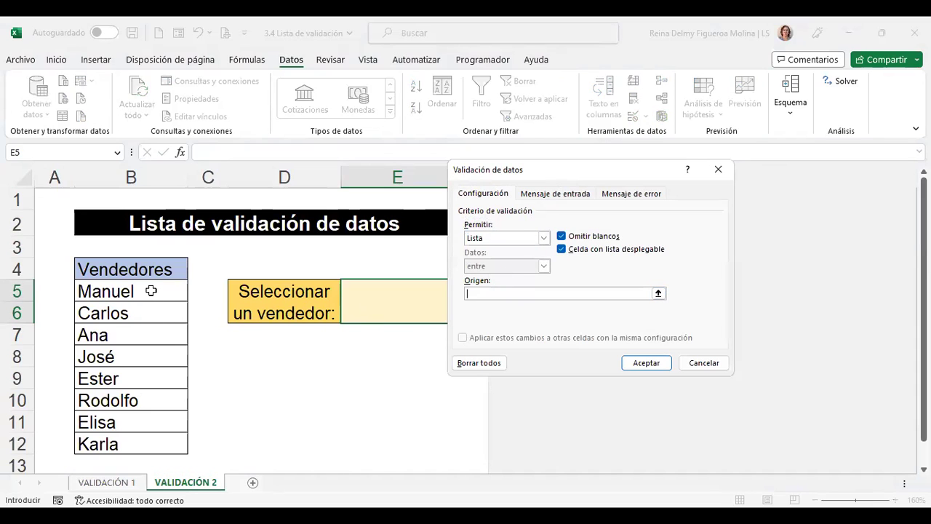
left_click_drag(151, 290, 144, 435)
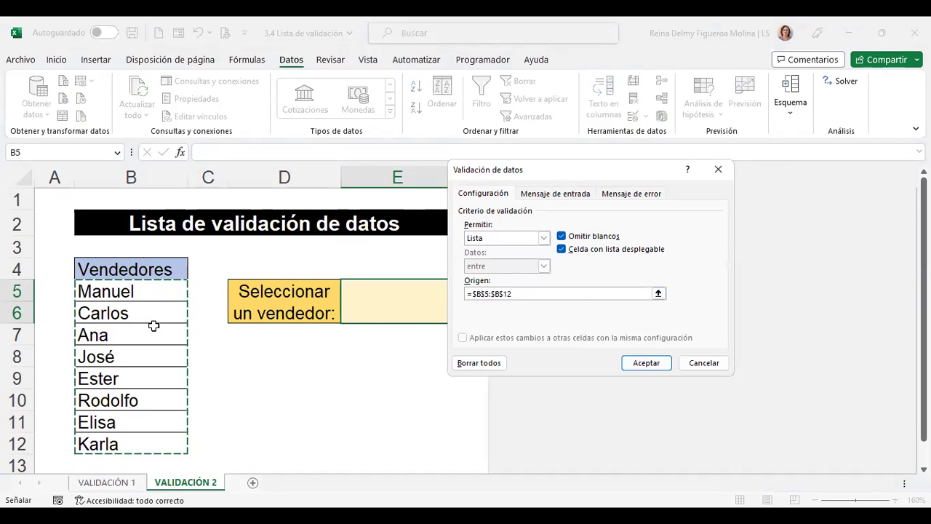
left_click(649, 363)
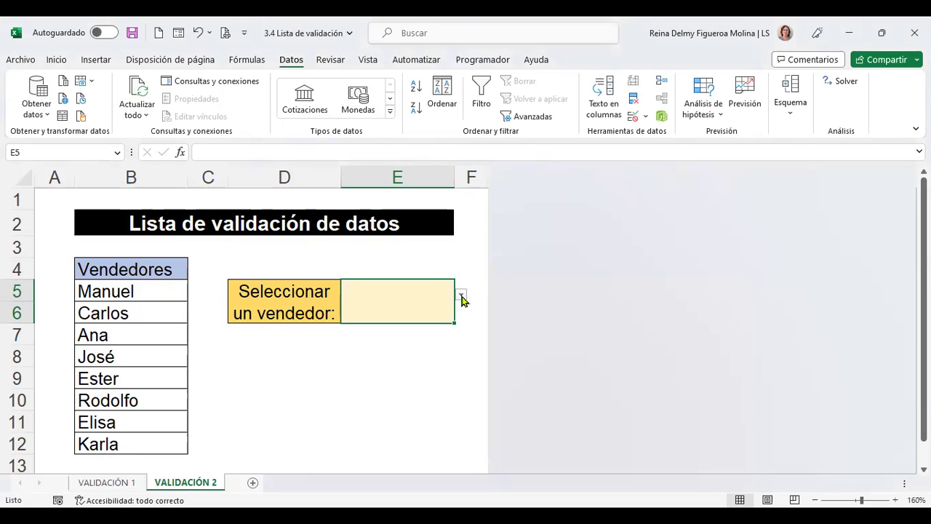
left_click(461, 297)
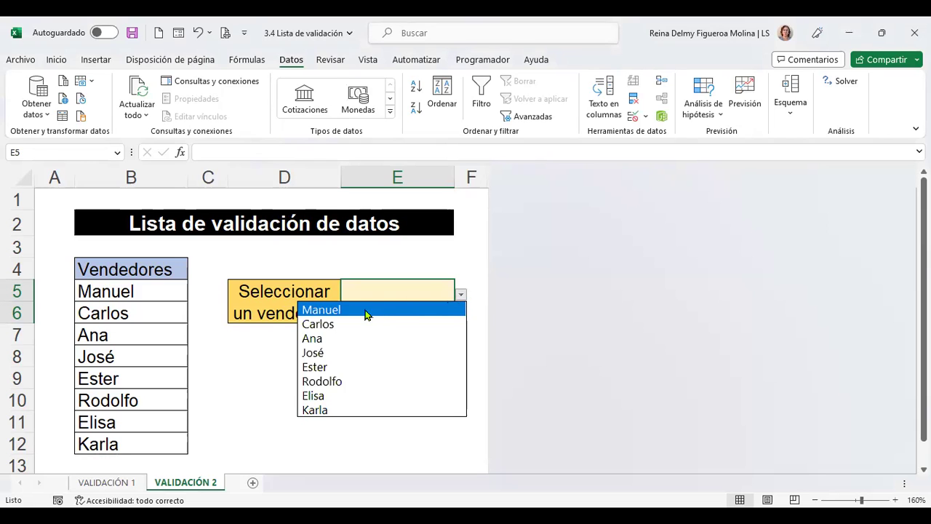
Pick Elisa in E5, then confirm the unlisted name Juan is rejected and cancel it.
left_click(338, 397)
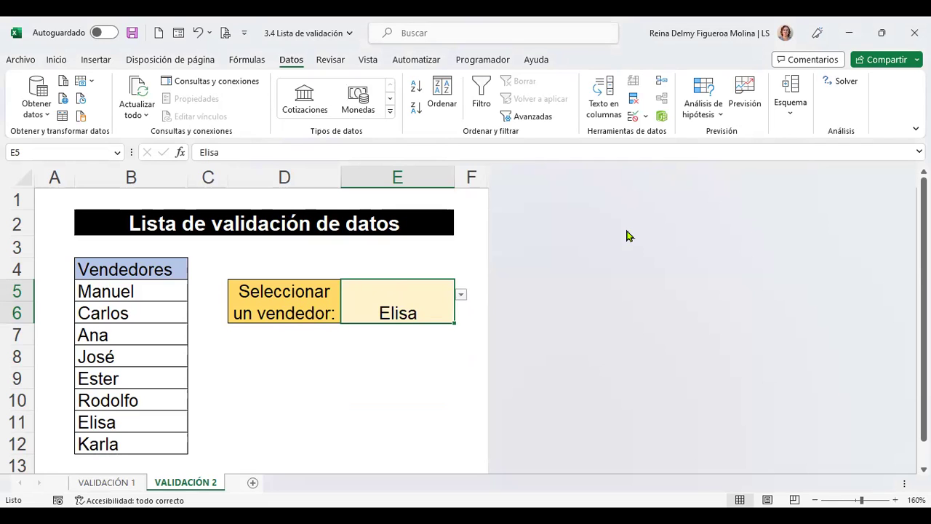
type("Juan")
key("Return")
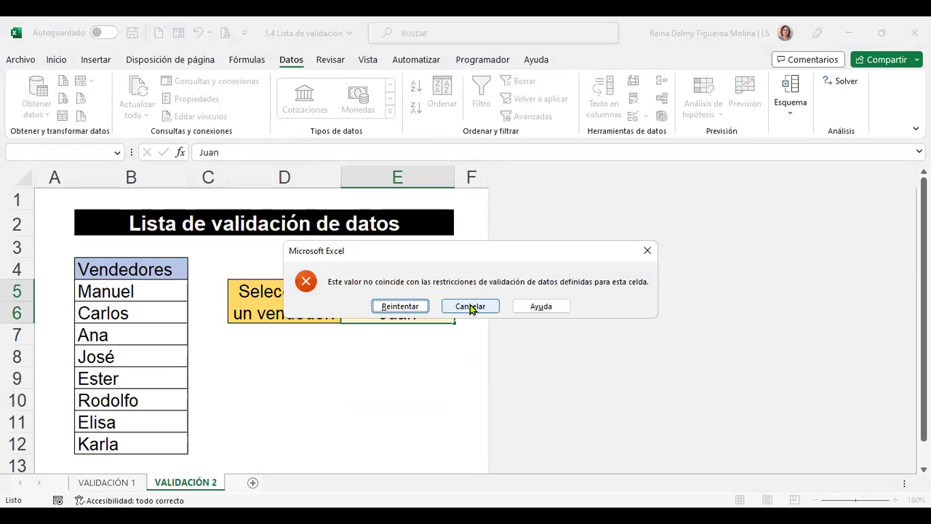
left_click(472, 309)
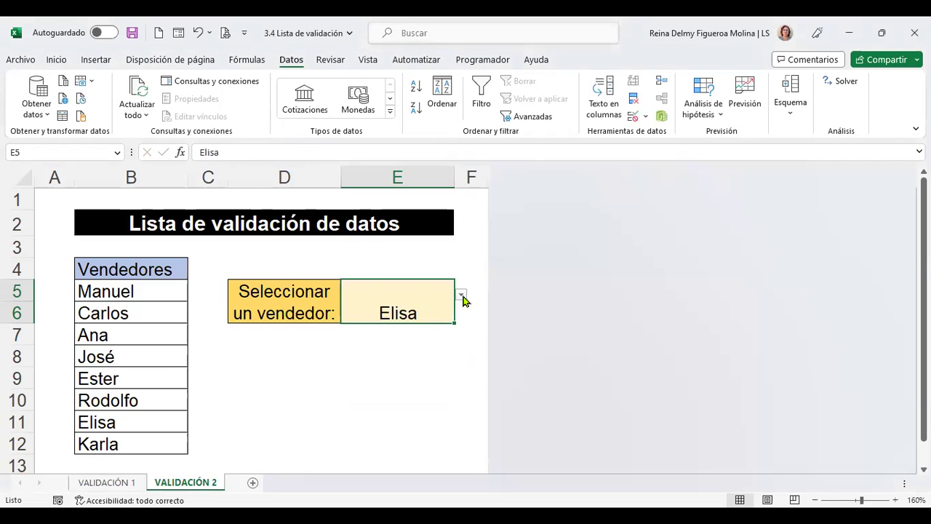
Choose Ana from E5's vendor dropdown.
left_click(462, 296)
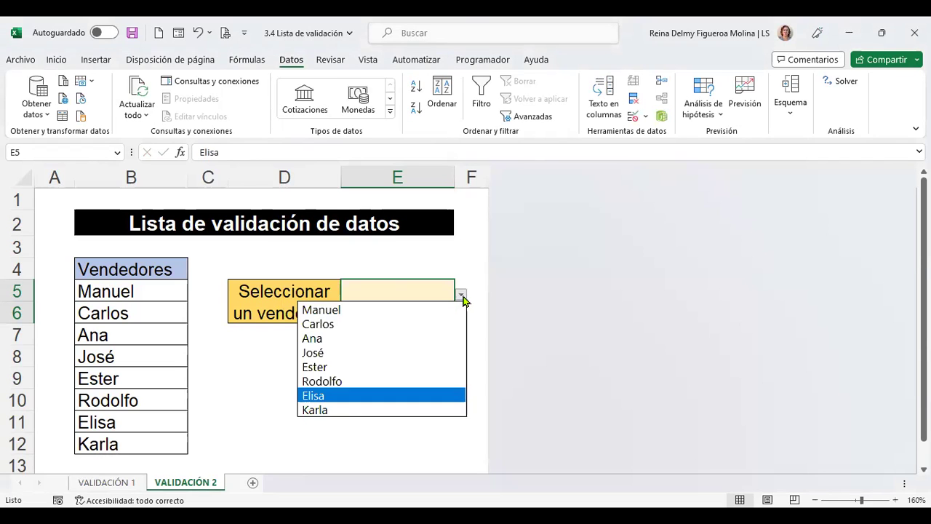
left_click(384, 339)
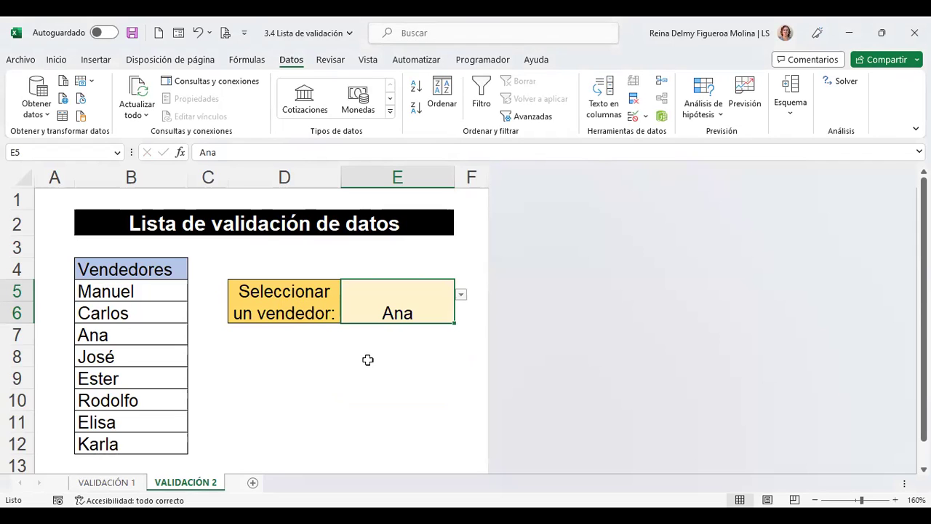
left_click(404, 349)
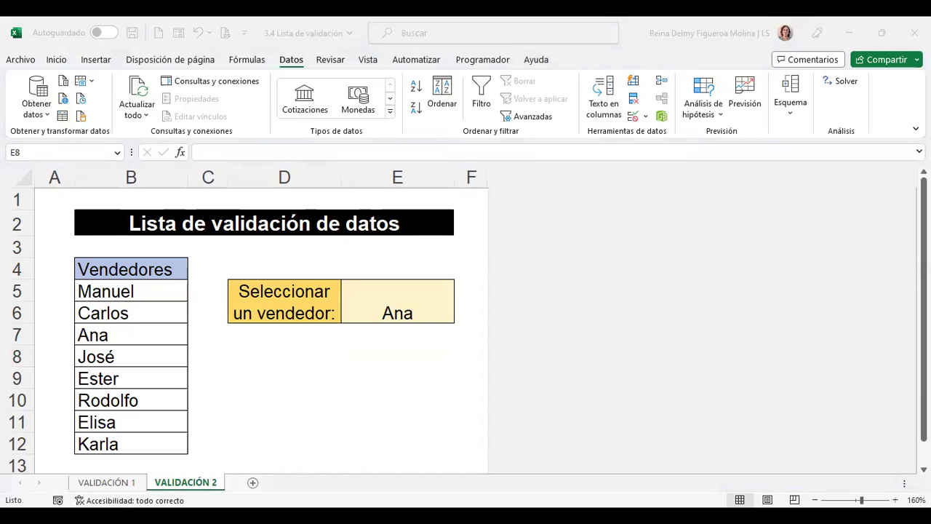
Add sheet Hoja1 and set every cell's font size to 16.
left_click(253, 483)
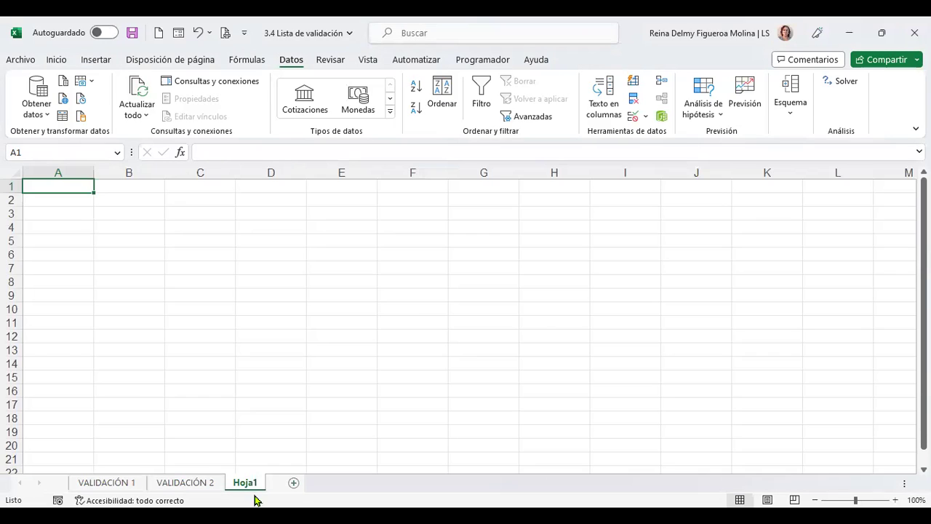
left_click(12, 175)
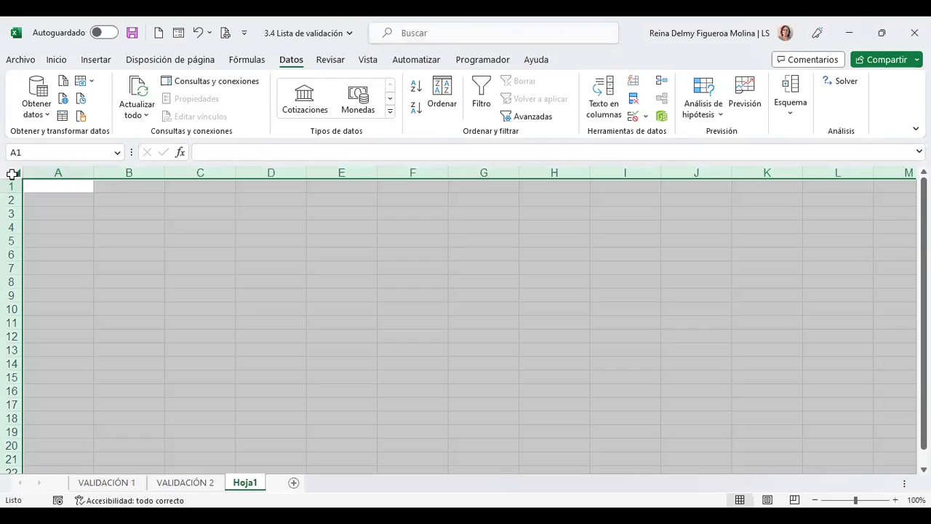
left_click(58, 61)
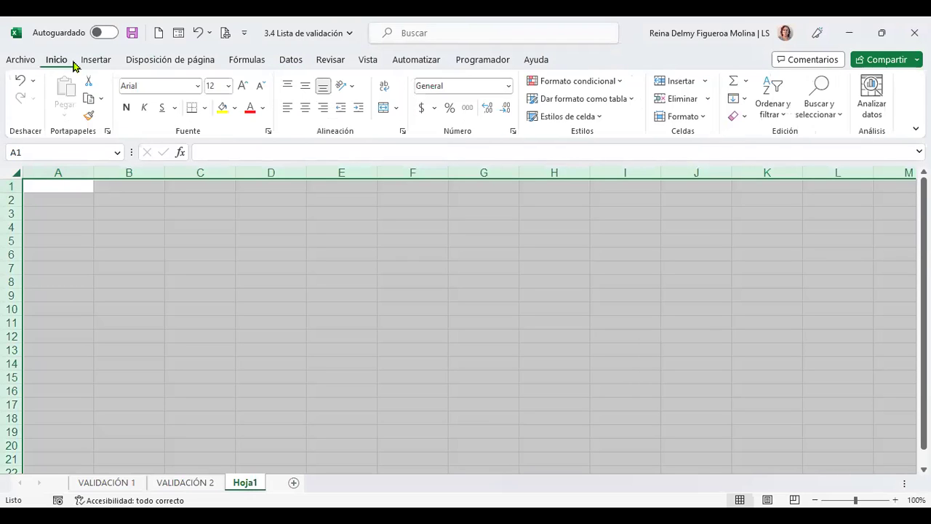
double_click(245, 89)
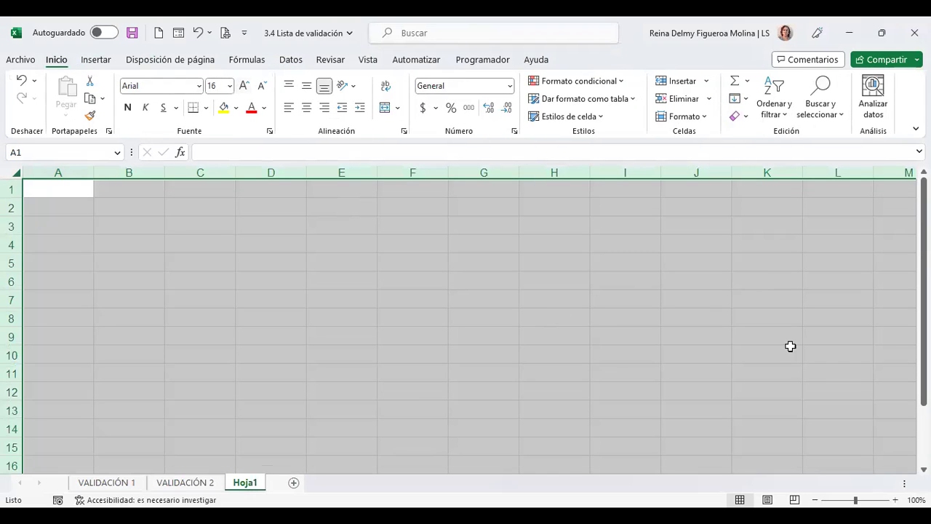
scroll(885, 428, "up", 1)
scroll(801, 429, "up", 1)
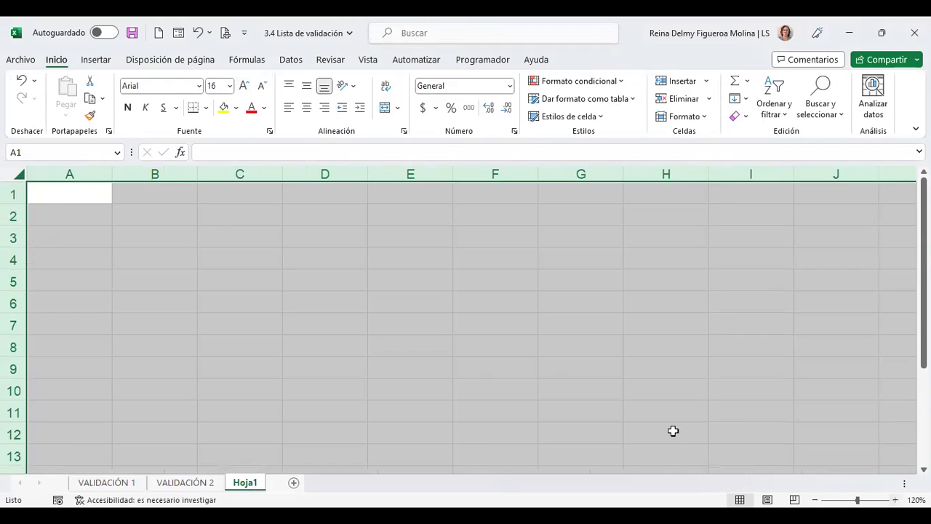
left_click(360, 350)
key("ctrl+Home")
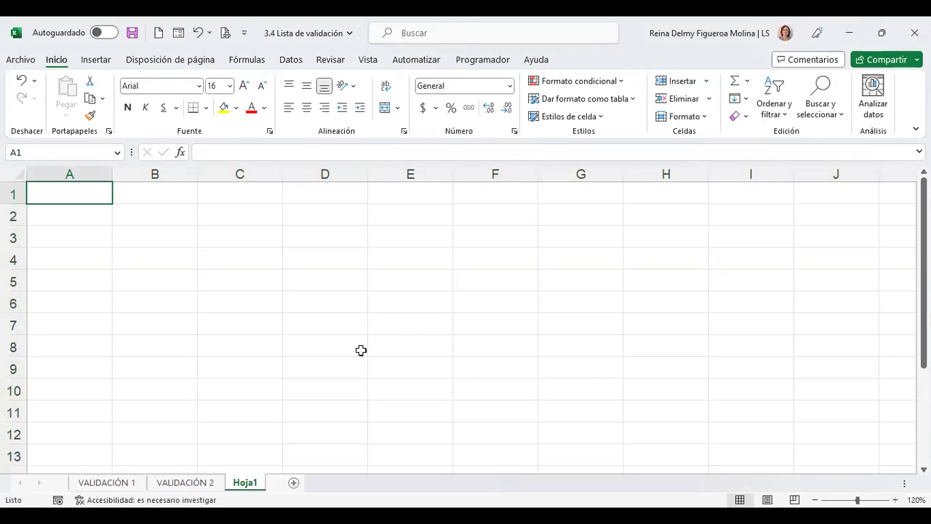
Enter the title 'Limitar la entrada a un número entero' in A1.
type("Limitar la en")
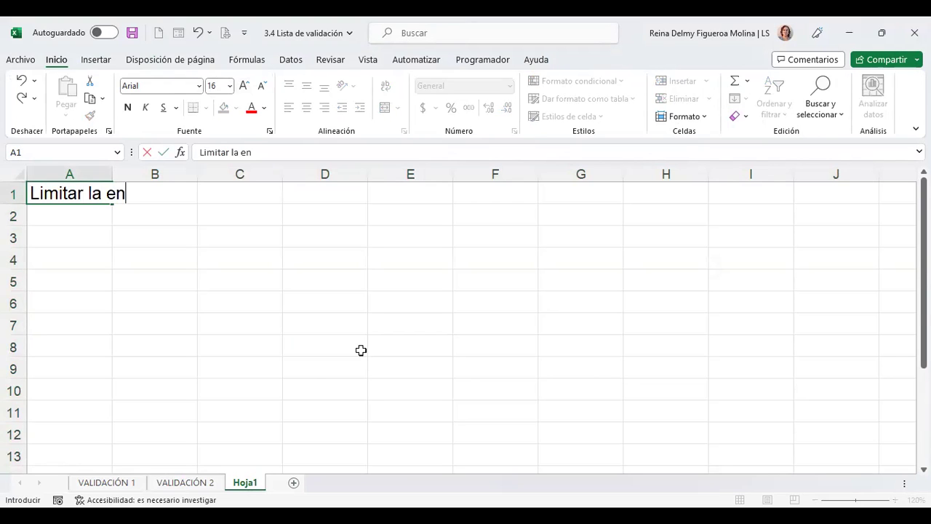
type("rada")
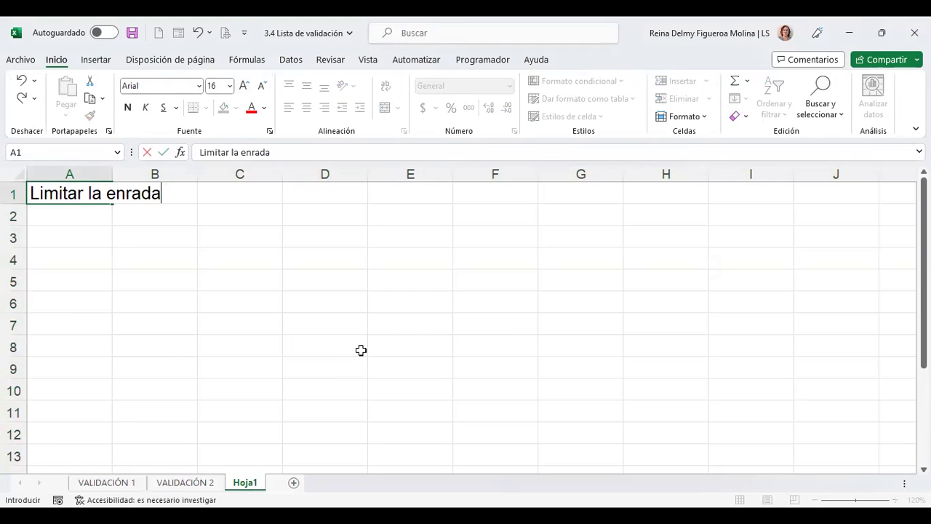
key("BackSpace")
key("BackSpace")
key("BackSpace")
type("trada a")
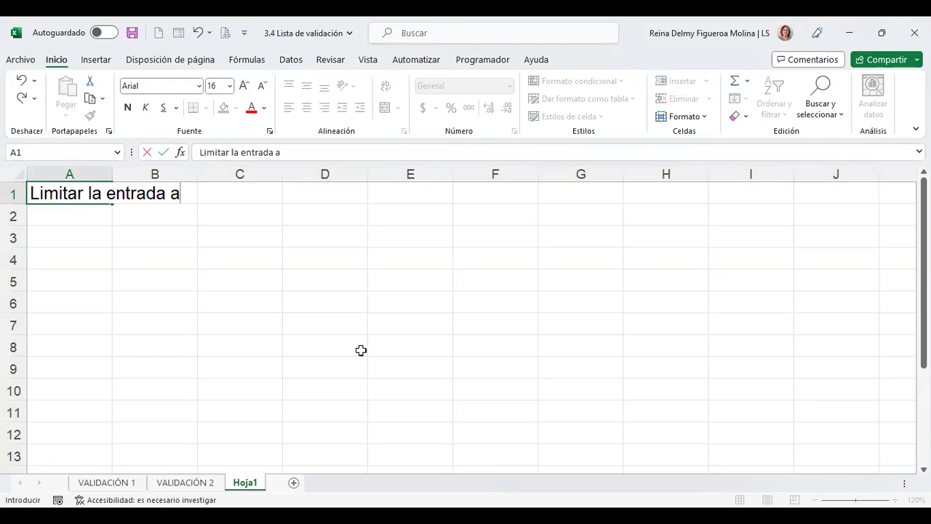
type(" un núm")
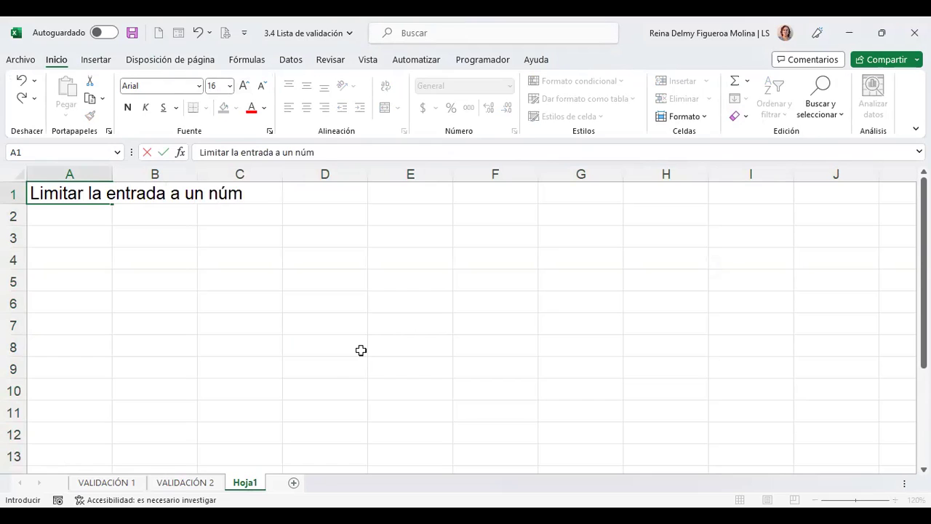
type("ero entero")
key("Return")
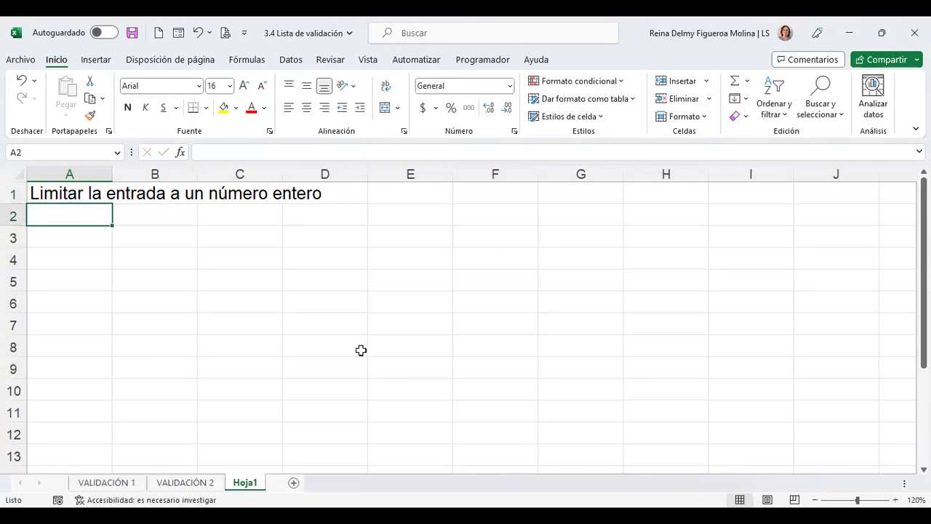
Fill A2 with Oro, Énfasis 4, Claro 80%.
key("alt")
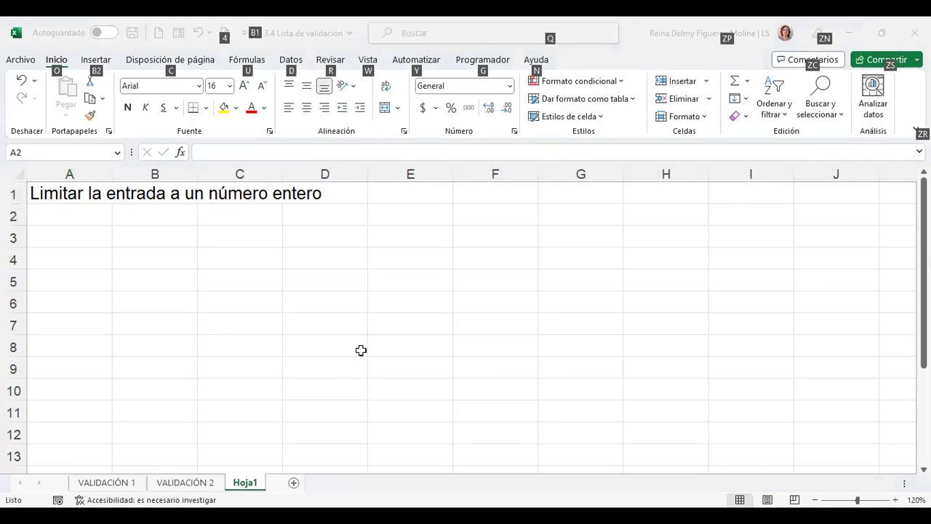
key("Escape")
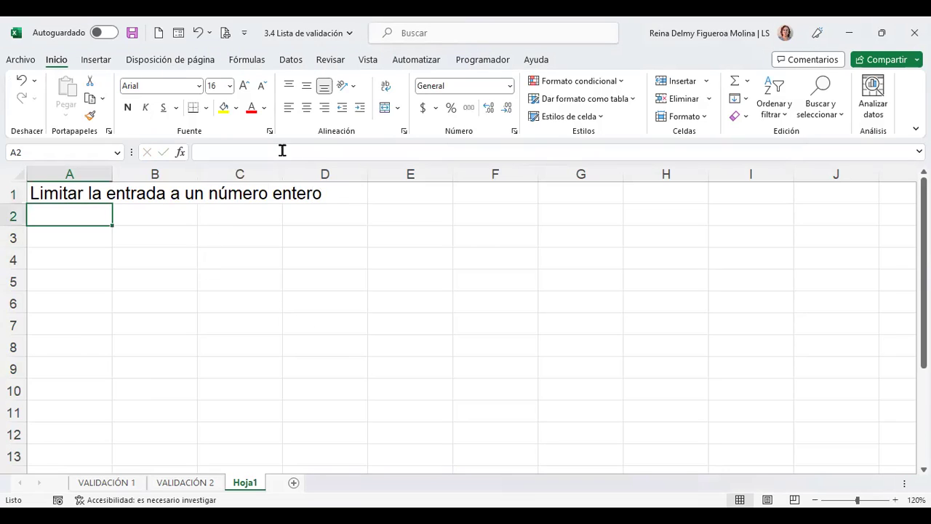
left_click(237, 108)
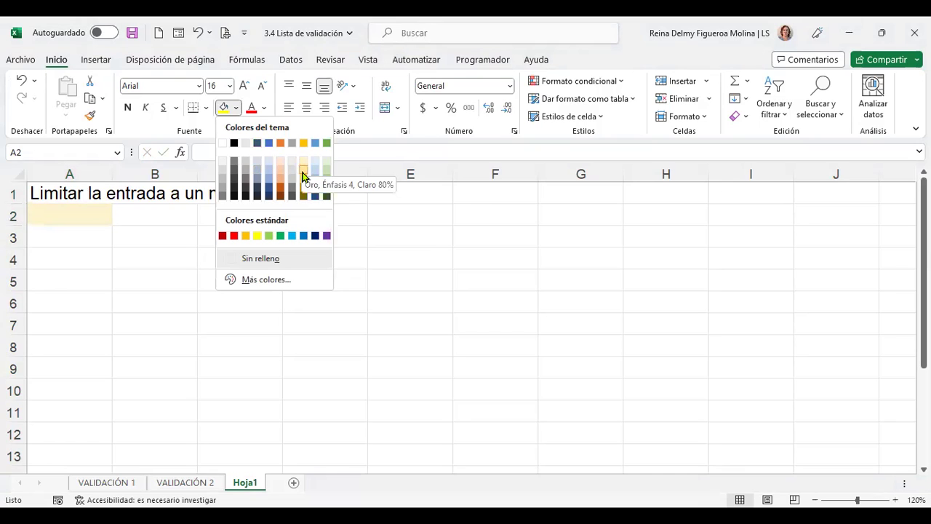
left_click(304, 173)
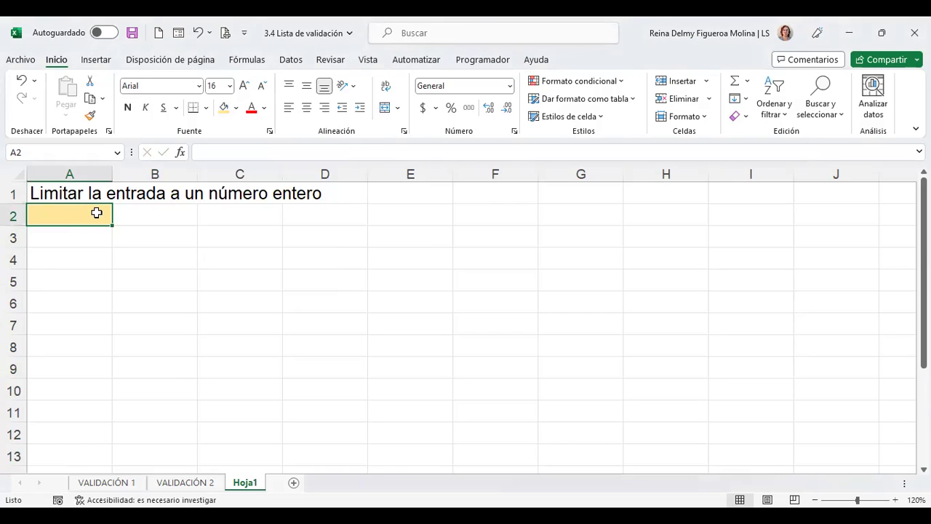
In Validación de datos, allow only Número entero between minimum 1 and maximum 10.
left_click(293, 61)
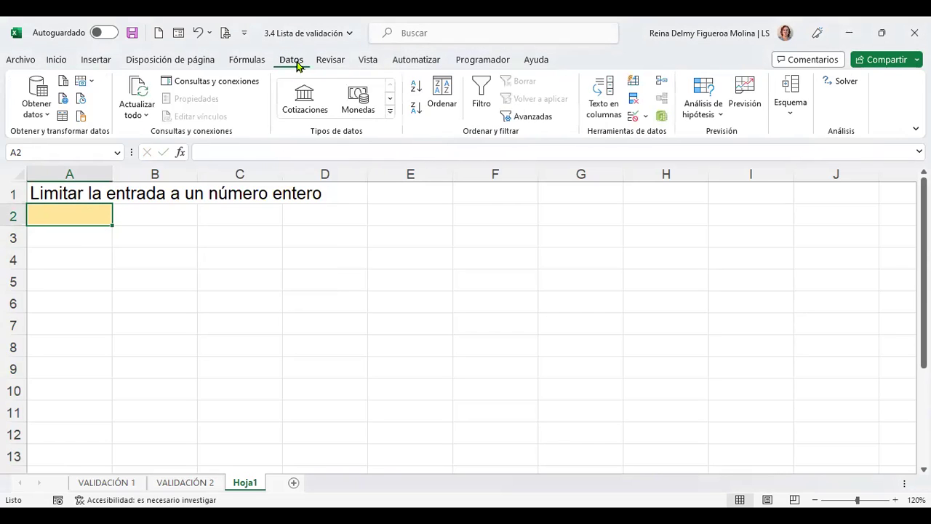
left_click(633, 117)
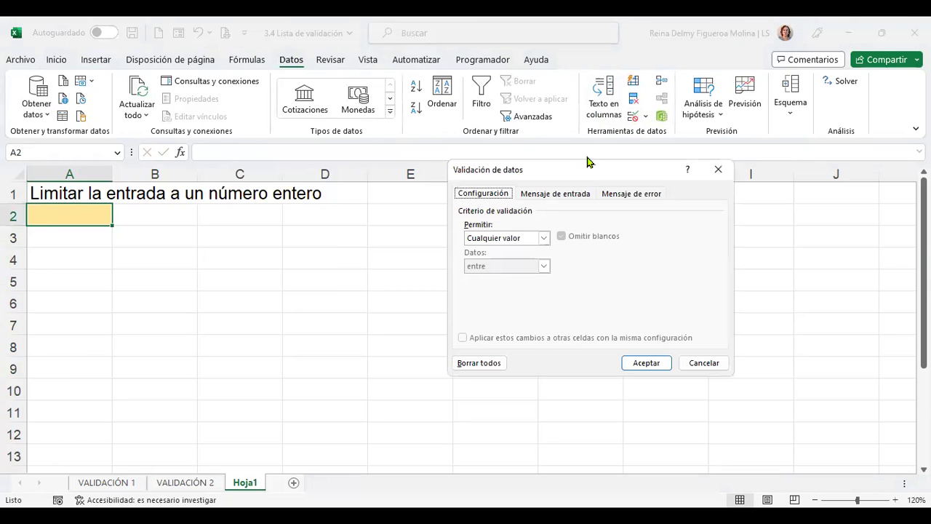
left_click(544, 240)
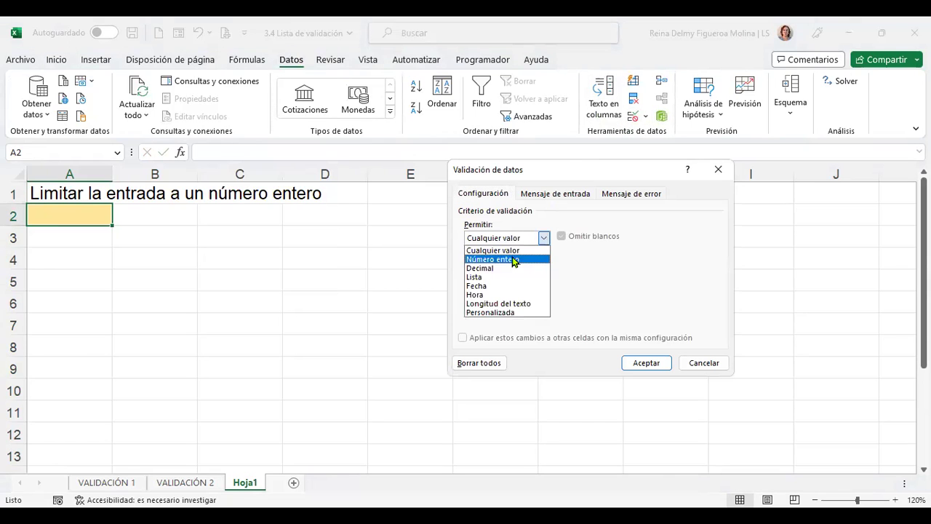
left_click(514, 260)
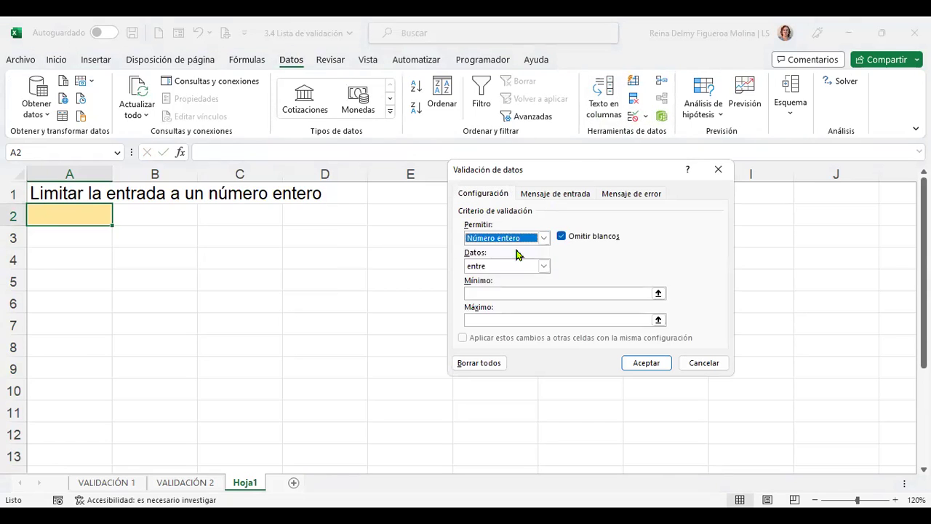
left_click(527, 293)
type("1")
left_click(532, 319)
type("10")
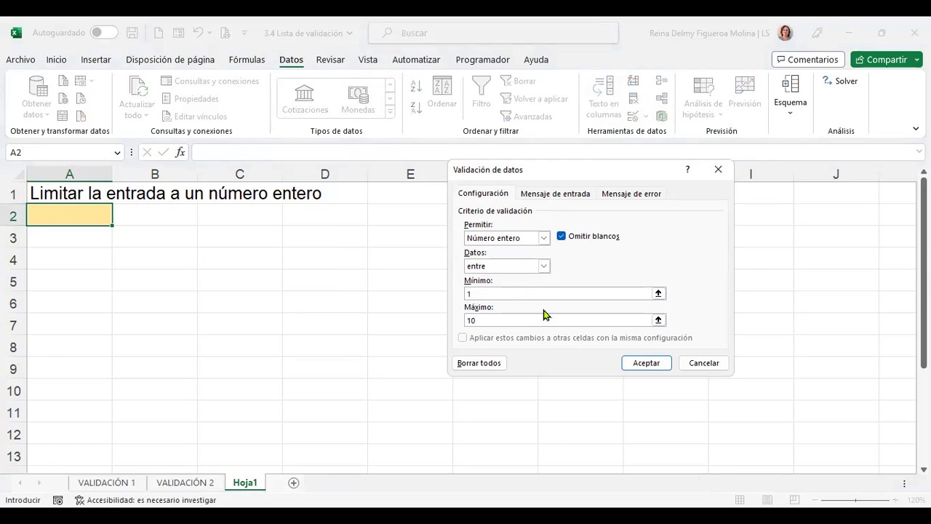
left_click(561, 193)
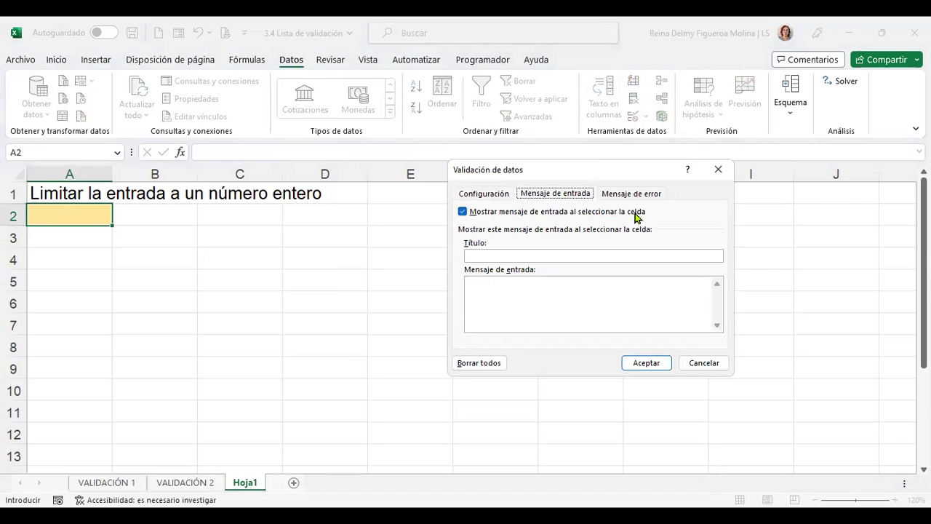
Title the input message 'Números entre 1 y 10'.
left_click(554, 254)
type("Datos entre")
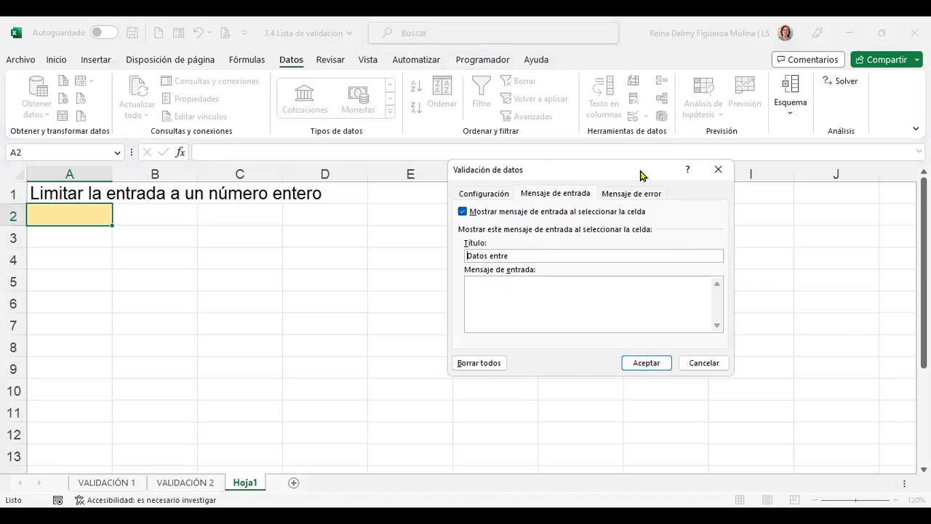
key("ctrl+shift+Right")
type("Números")
Write the input message 'Esta celda solo permite números enteros entre 1 y 10'.
left_click(600, 294)
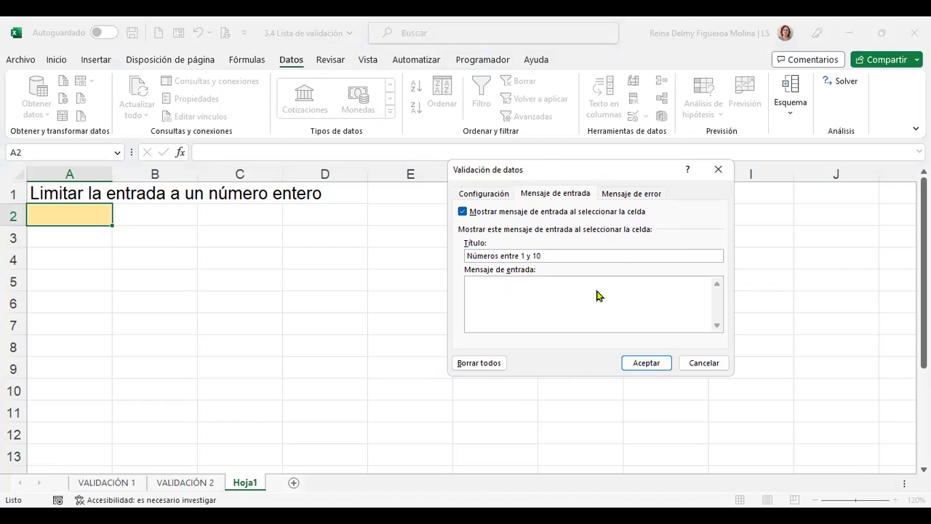
type("Esta celda solo permite número")
key("BackSpace")
type("os enteros entre 1 y 10.")
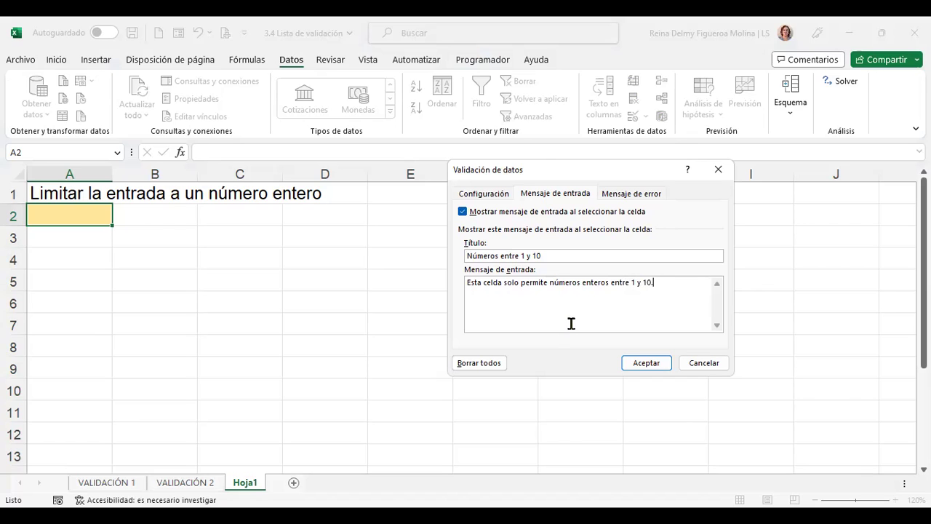
left_click(618, 193)
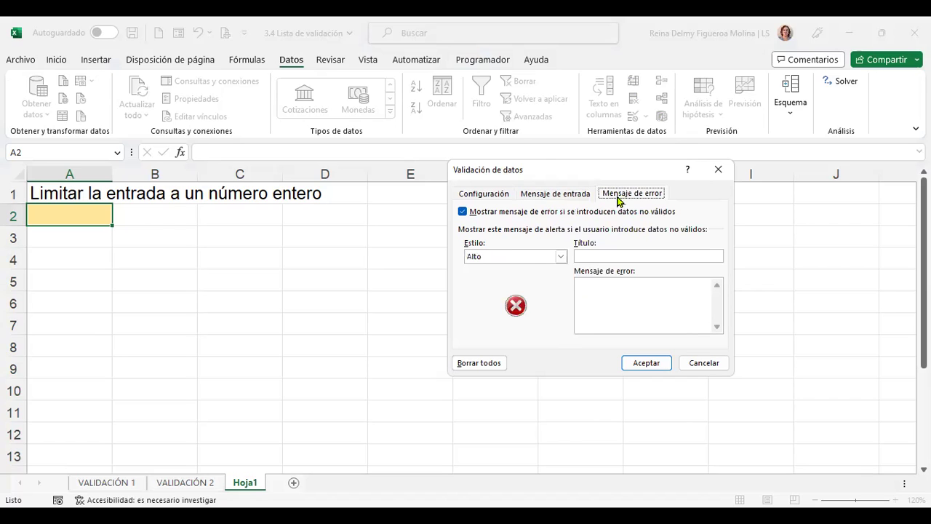
Keep the Alto error style and copy the input message title into the error title.
left_click(561, 258)
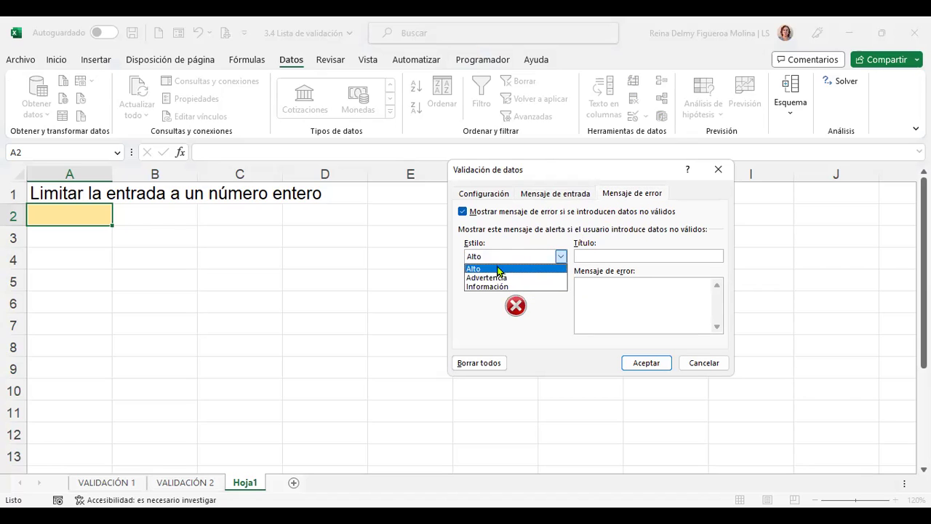
left_click(498, 270)
left_click(613, 255)
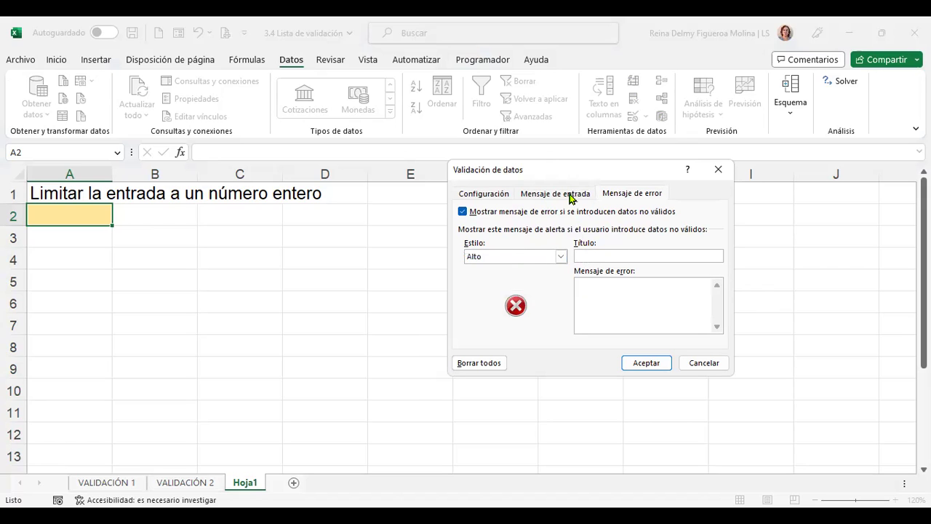
left_click(571, 195)
key("Tab")
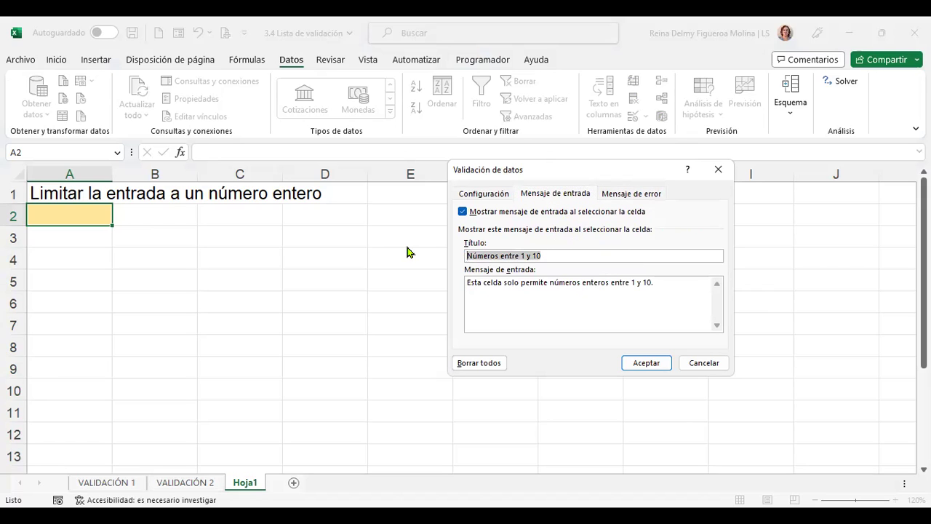
left_click(631, 193)
left_click(606, 255)
type("Números entre 1 y 10")
left_click(648, 314)
Copy the input message text into the error message and apply the validation.
left_click(584, 194)
left_click(659, 288)
left_click_drag(467, 282, 655, 283)
key("ctrl+c")
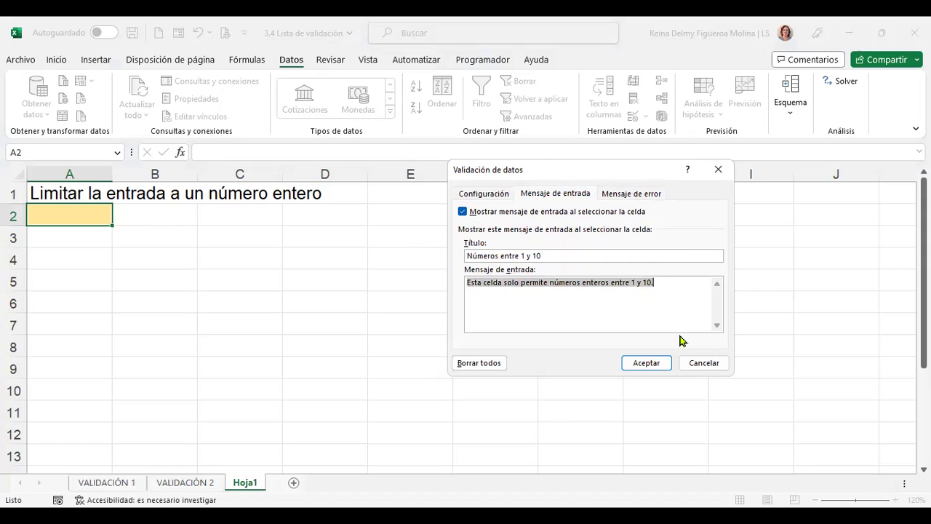
left_click(643, 194)
left_click(632, 304)
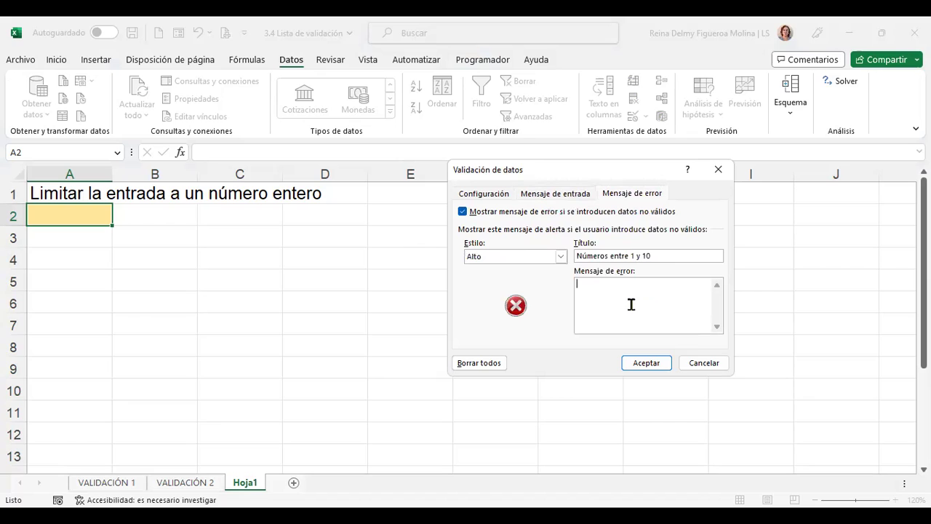
key("ctrl+v")
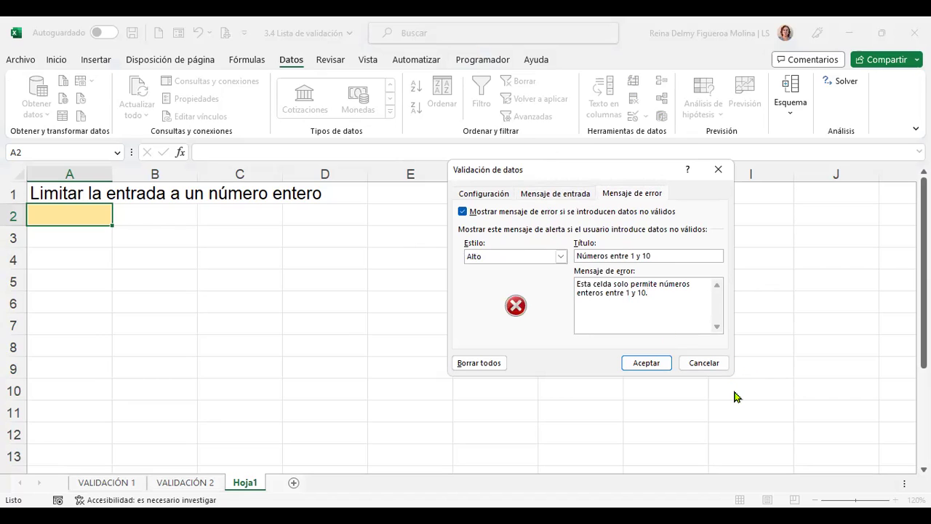
left_click(649, 365)
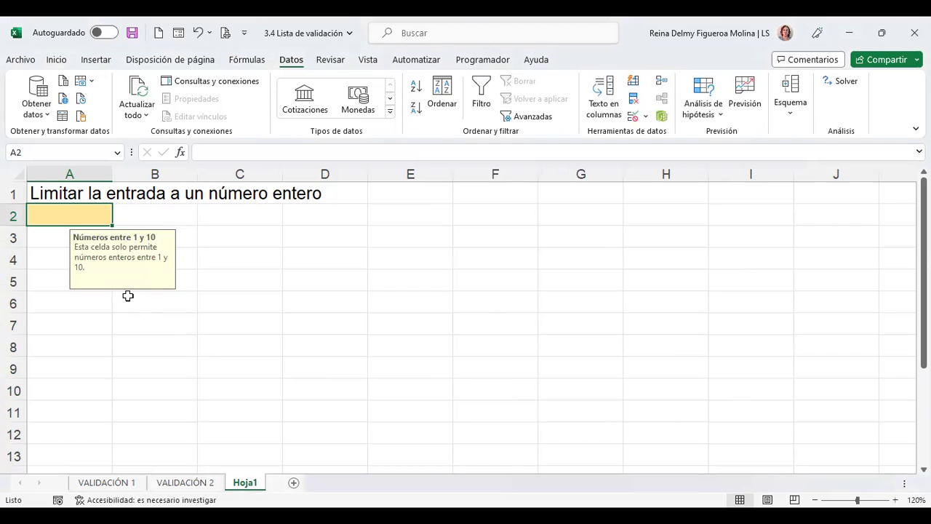
left_click(432, 228)
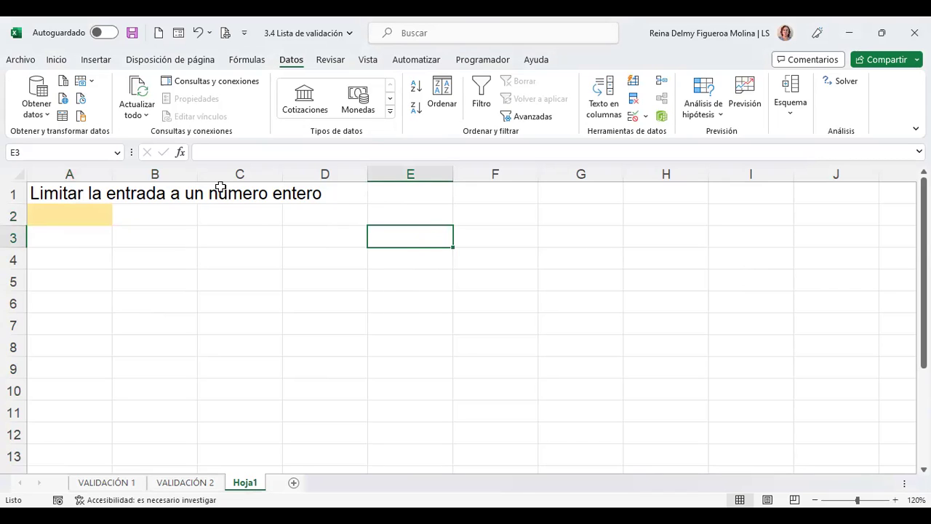
left_click(71, 215)
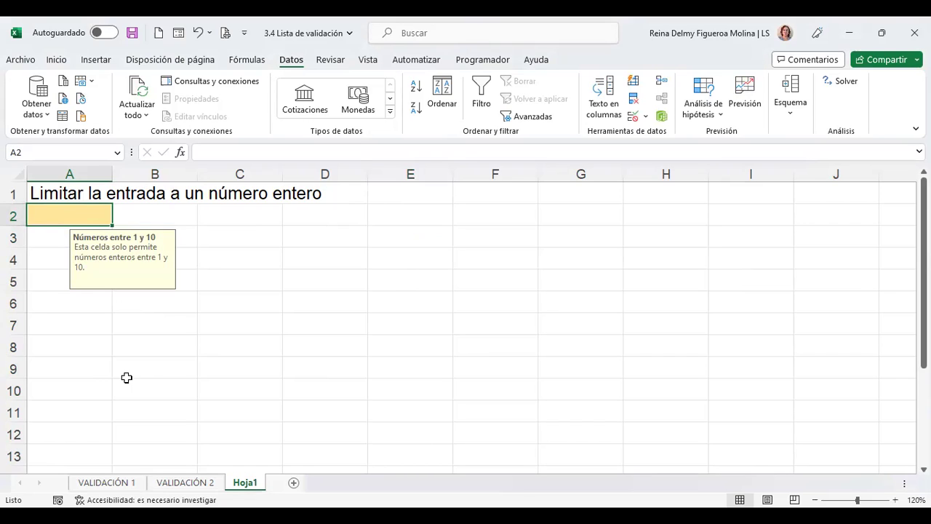
Enter 15 in A2, see it rejected, then retry with 8, which is accepted.
type("15")
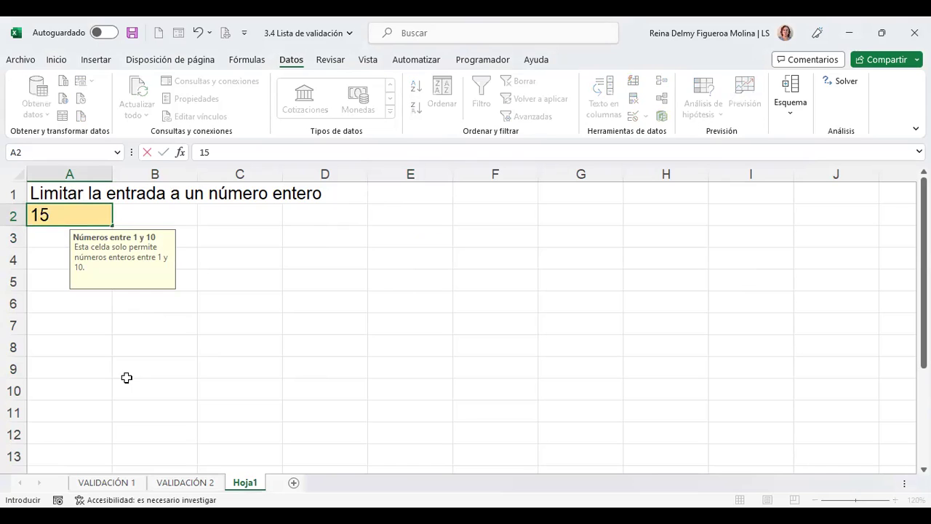
key("Return")
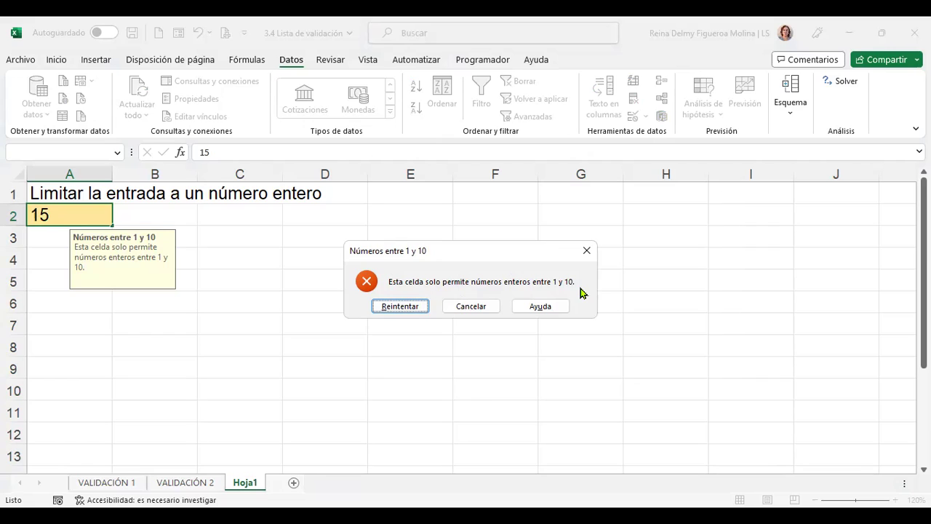
left_click(411, 309)
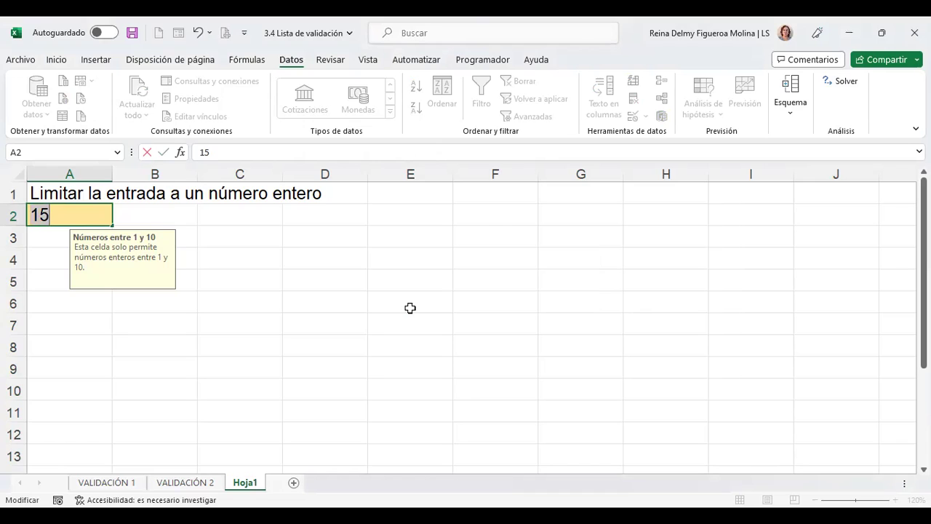
type("8")
key("Return")
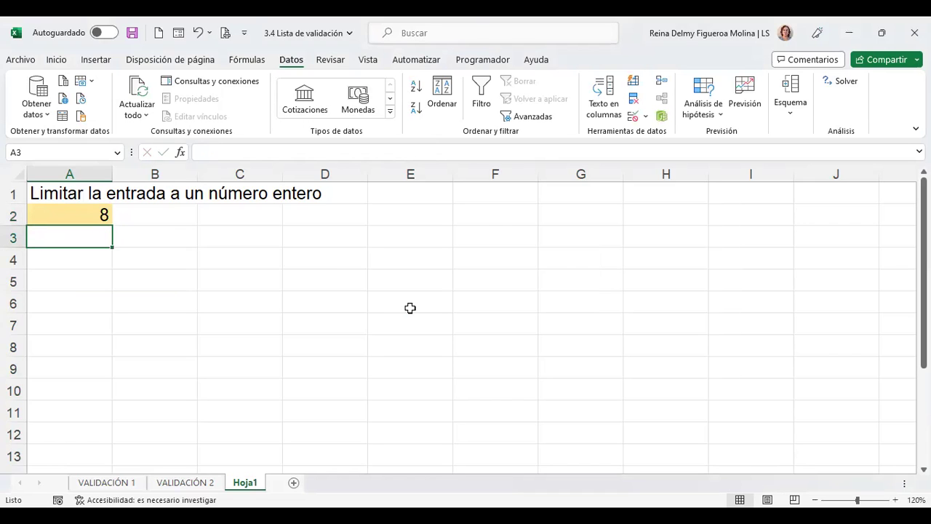
Try 20 in A2 and cancel the rejection, keeping 8.
key("Up")
type("20")
key("Return")
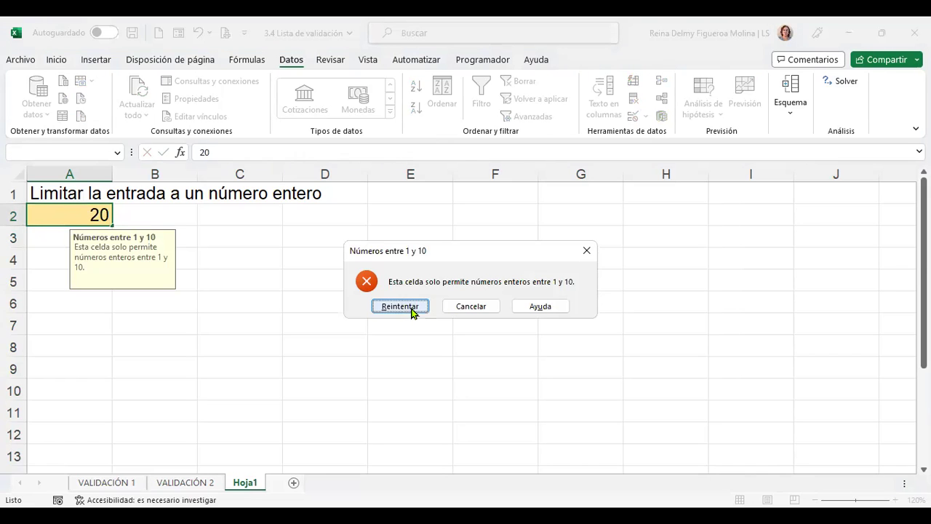
left_click(487, 307)
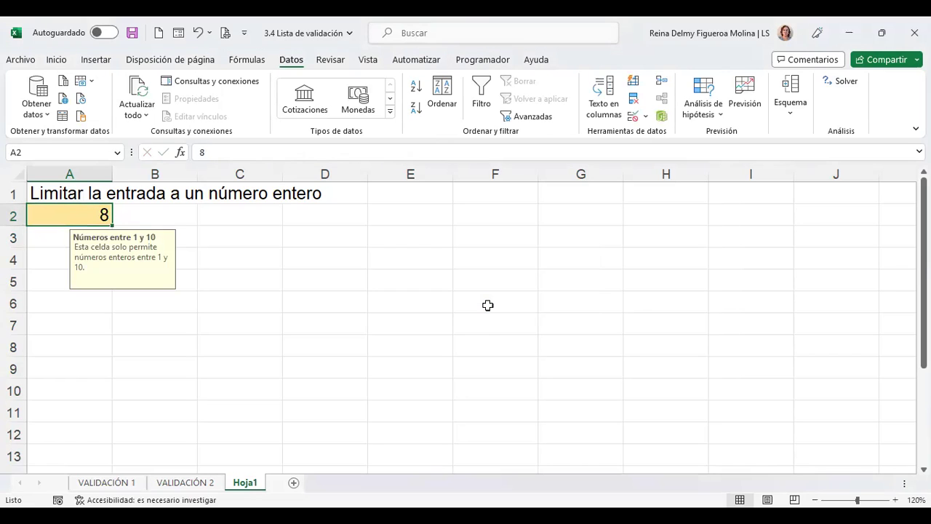
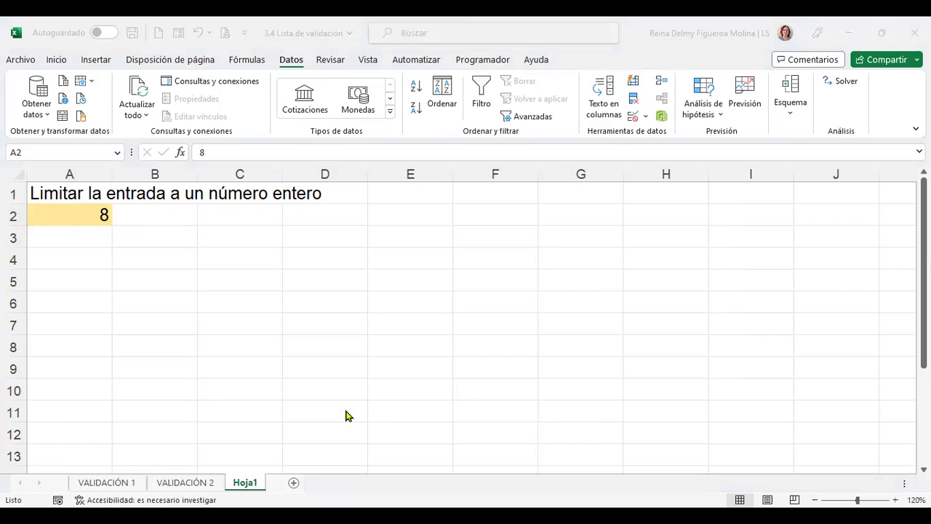
Write the note 'Limitar a los usuarios a ingresar números mayores o iguales al doble de la celda' in A7.
left_click(76, 324)
key("alt")
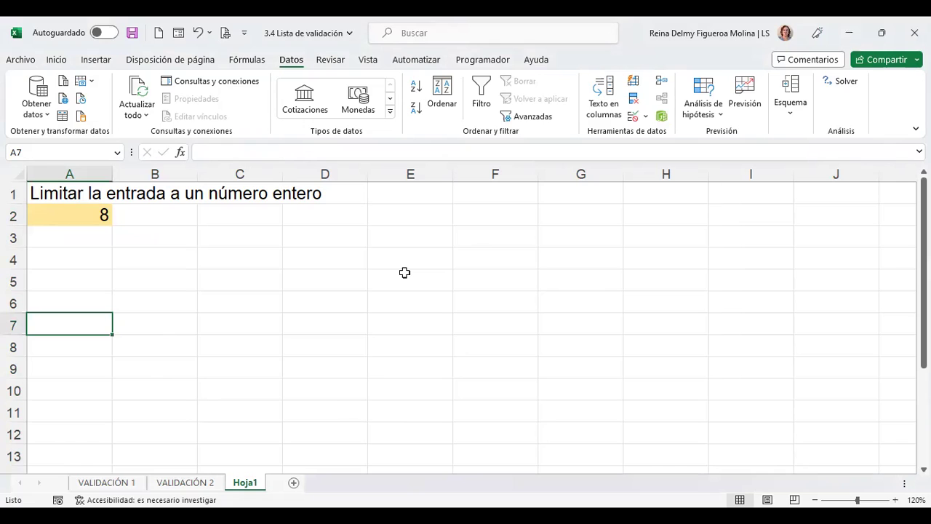
type("Limitar a")
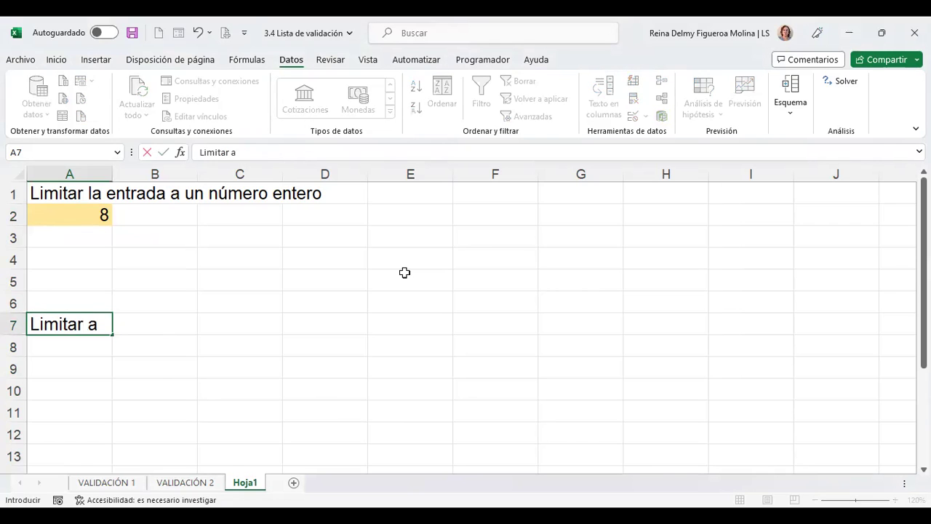
type(" los usuarios a ingresar")
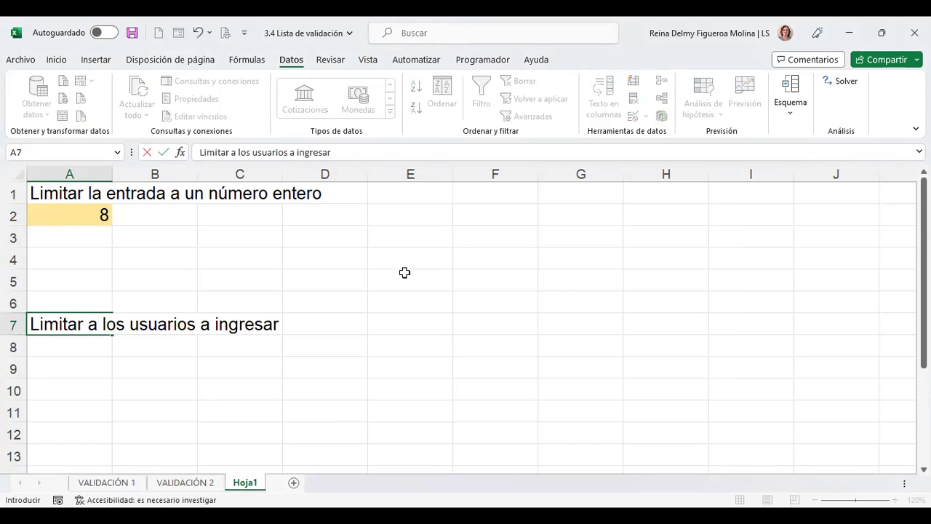
key("ctrl+Return")
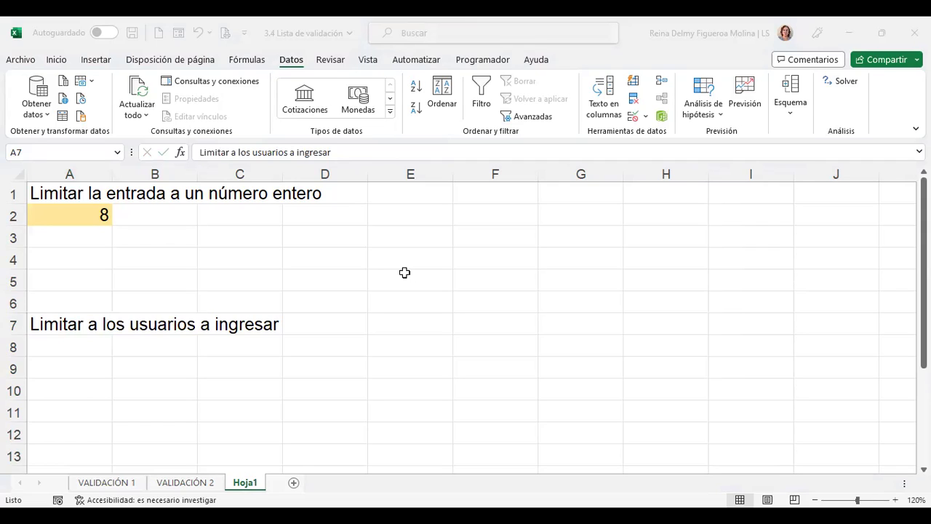
key("alt+Tab")
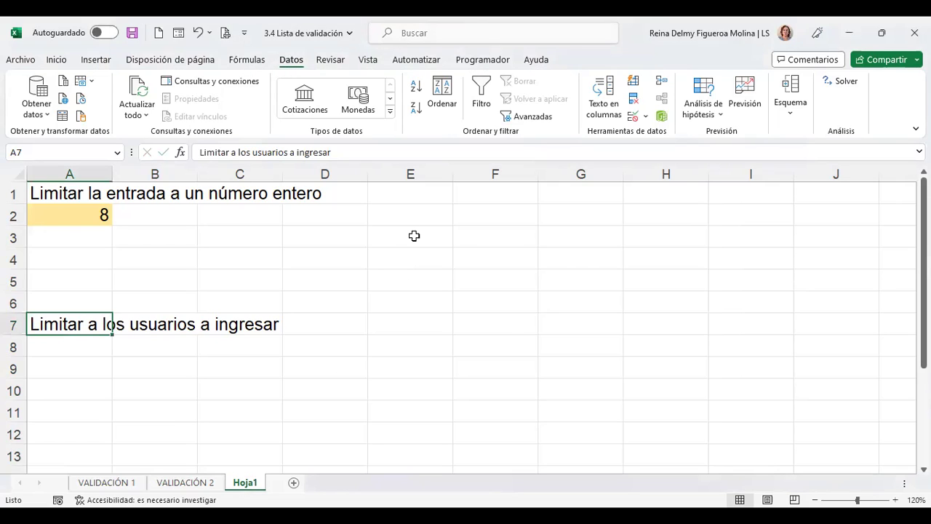
key("F2")
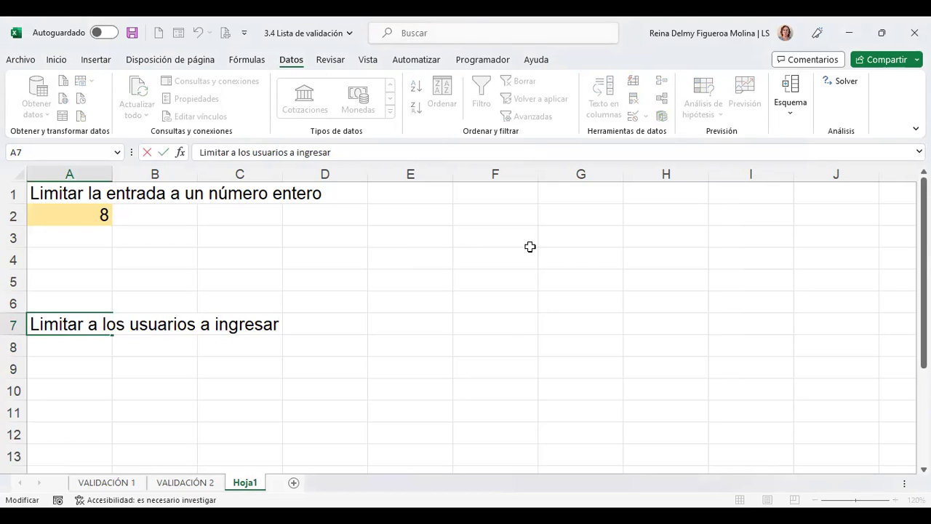
type("números mayores o iguales")
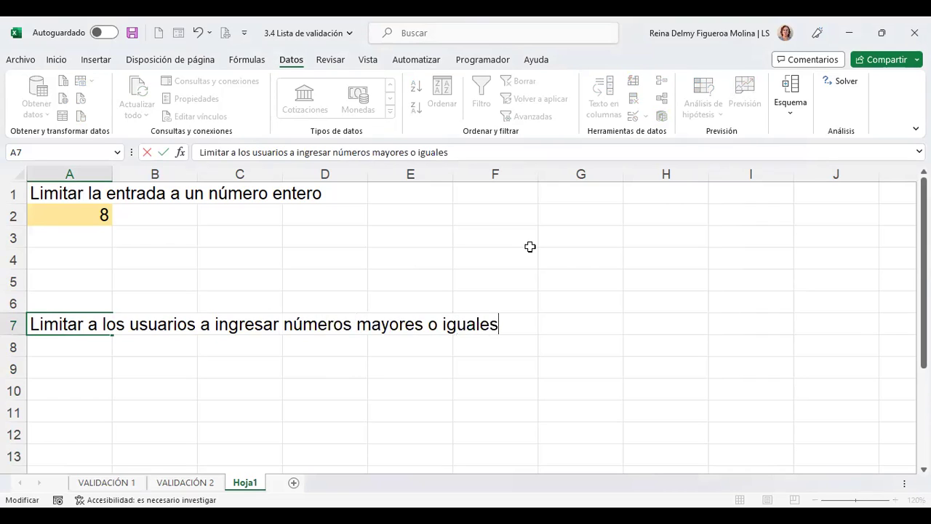
type(" al doble de ")
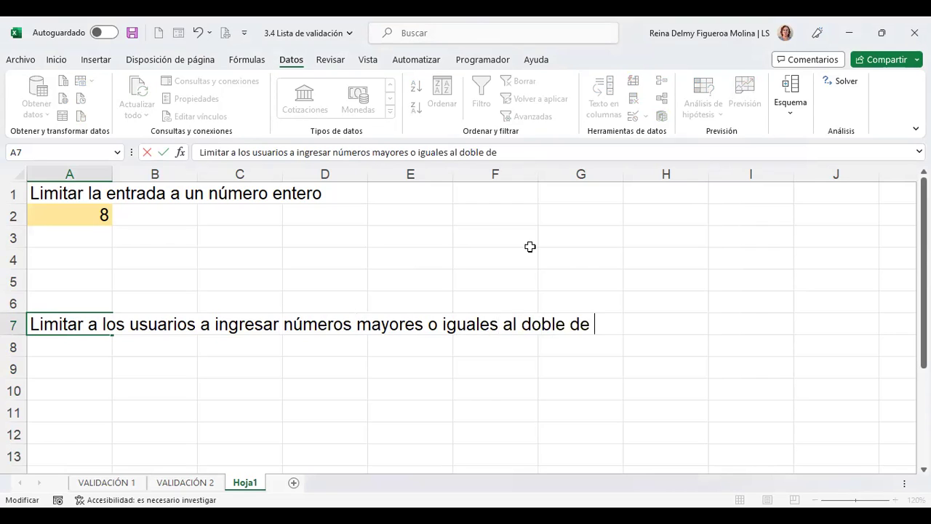
type("la celda")
key("Return")
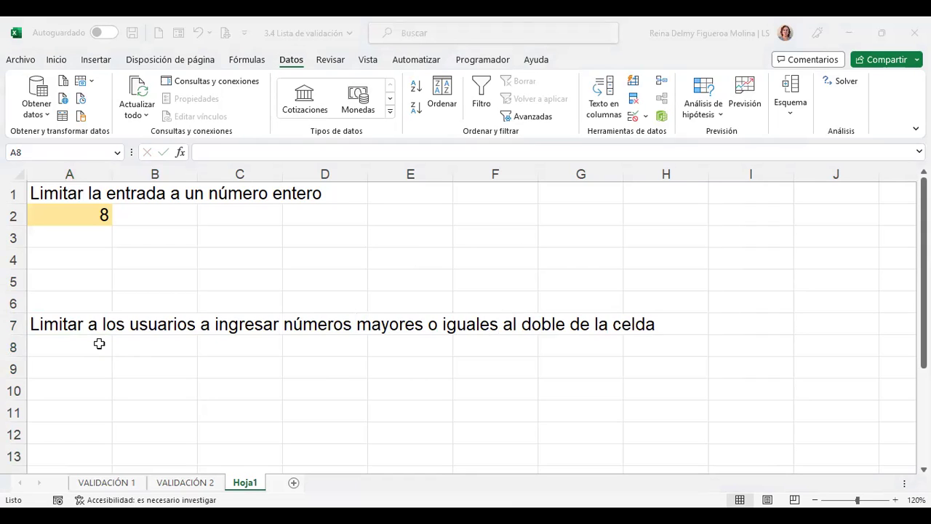
Copy A2's yellow fill onto A8:B8 with Copiar formato.
left_click(91, 343)
left_click_drag(91, 343, 162, 347)
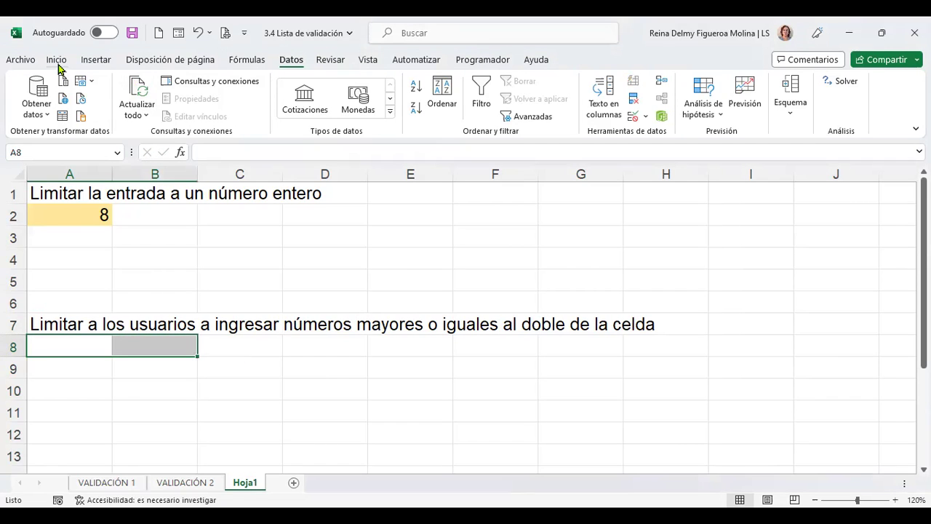
left_click(79, 216)
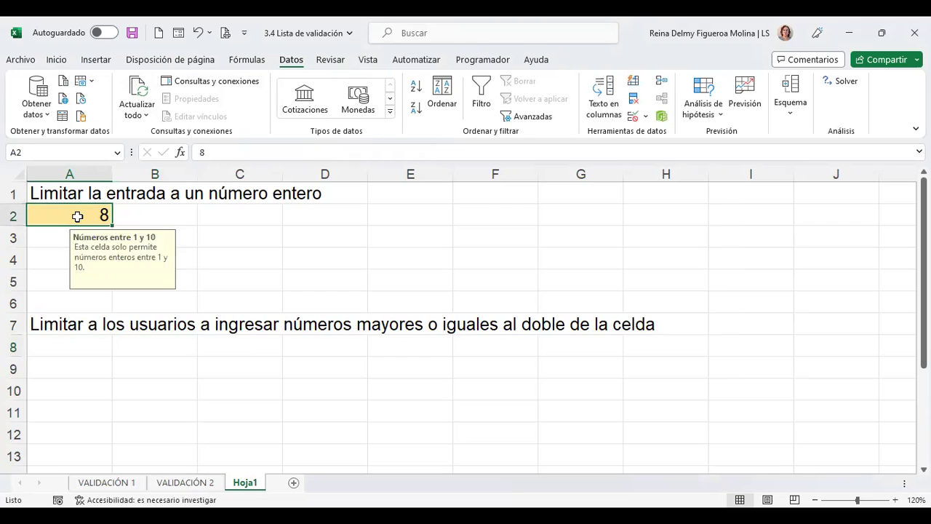
left_click(61, 62)
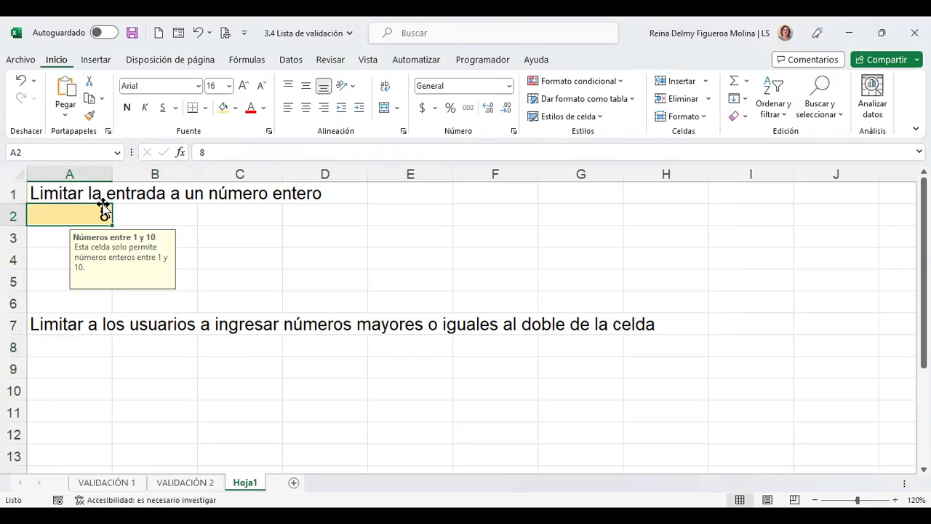
left_click(90, 117)
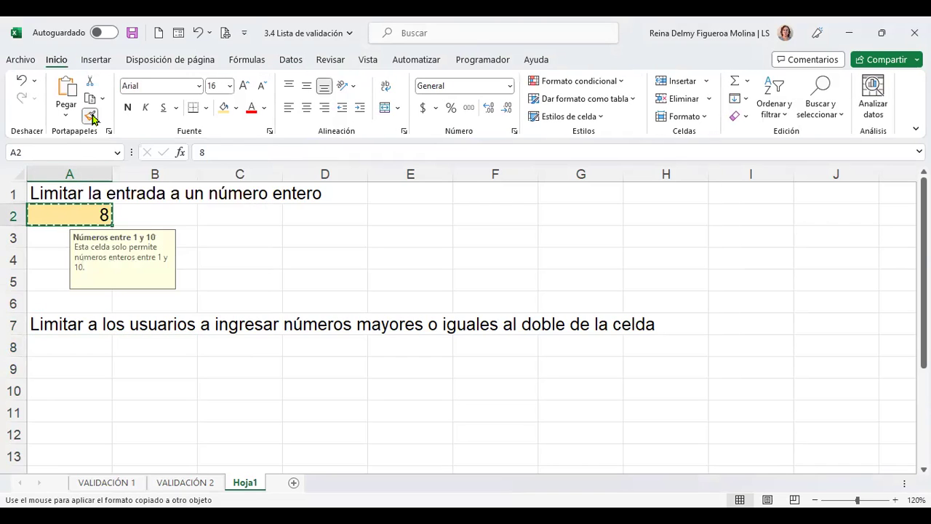
left_click_drag(95, 347, 138, 348)
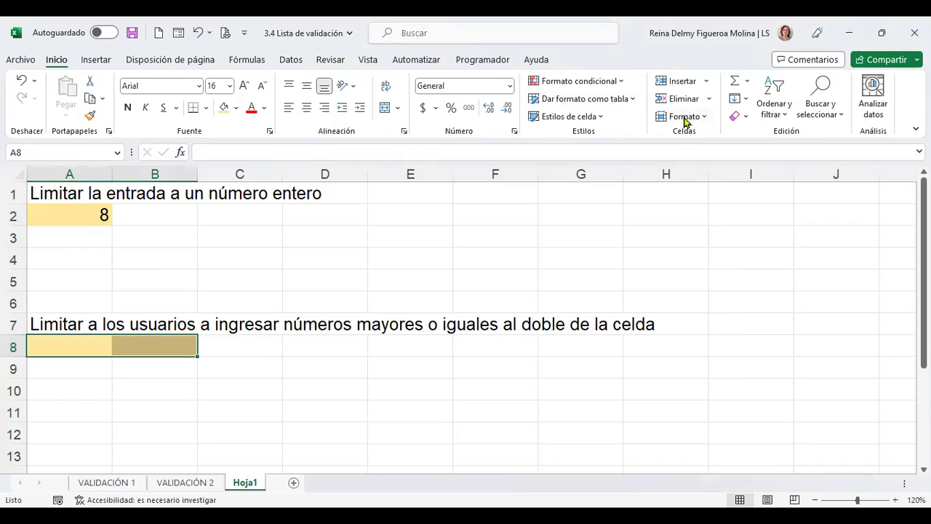
left_click(297, 63)
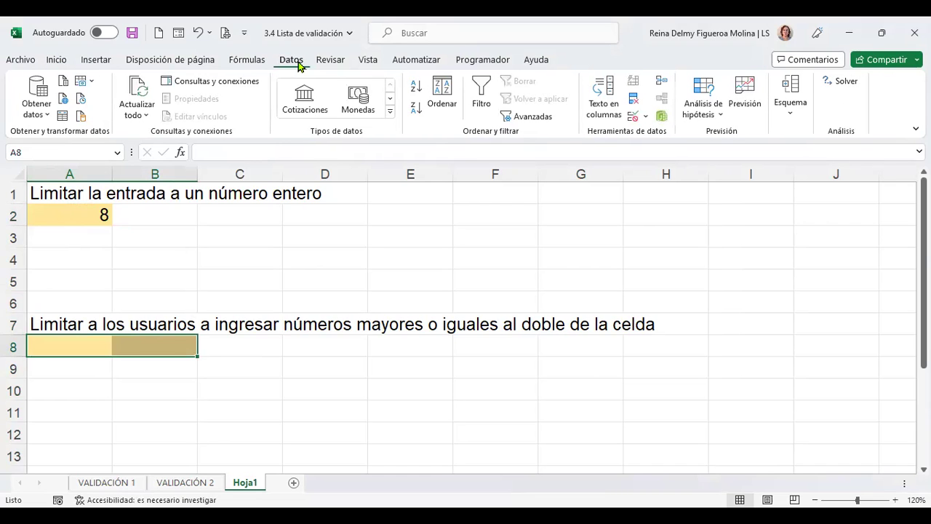
Open the data validation dialog for A8:B8, cancel it without a rule, and reselect A8.
left_click(634, 120)
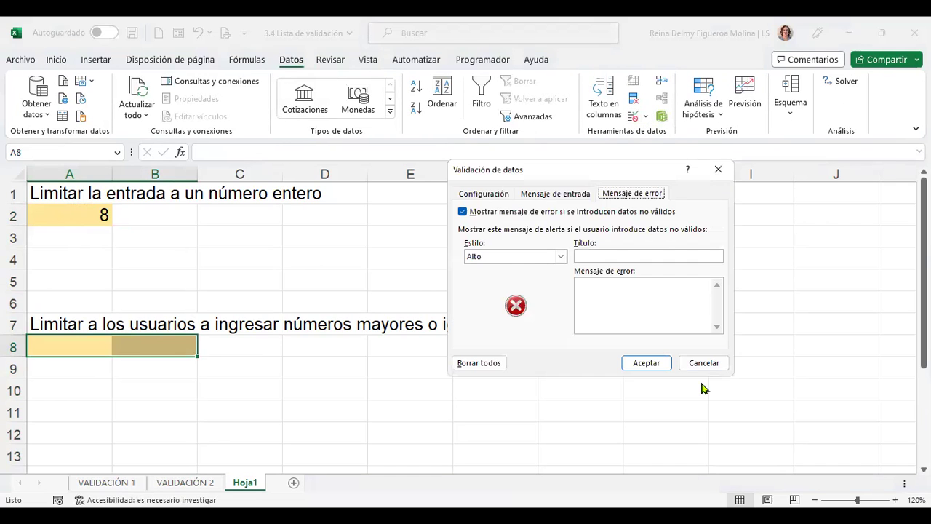
left_click(484, 193)
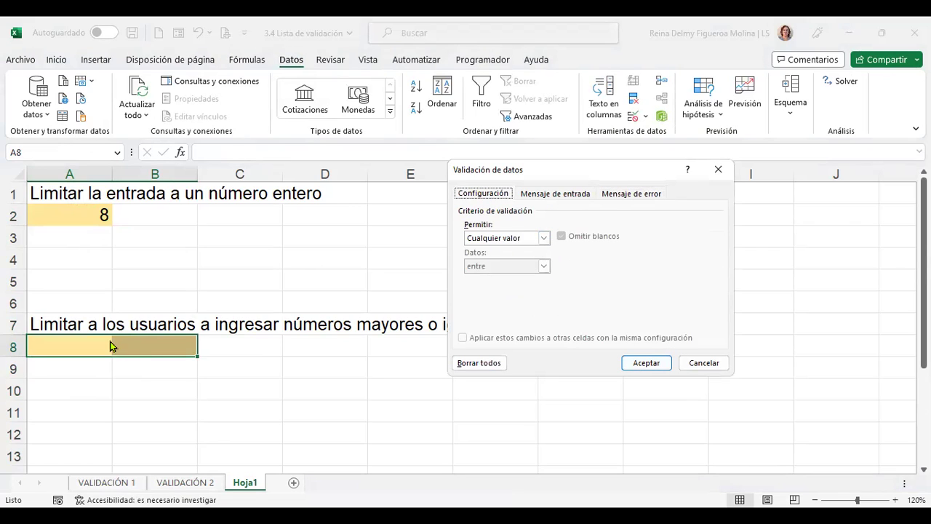
left_click(707, 364)
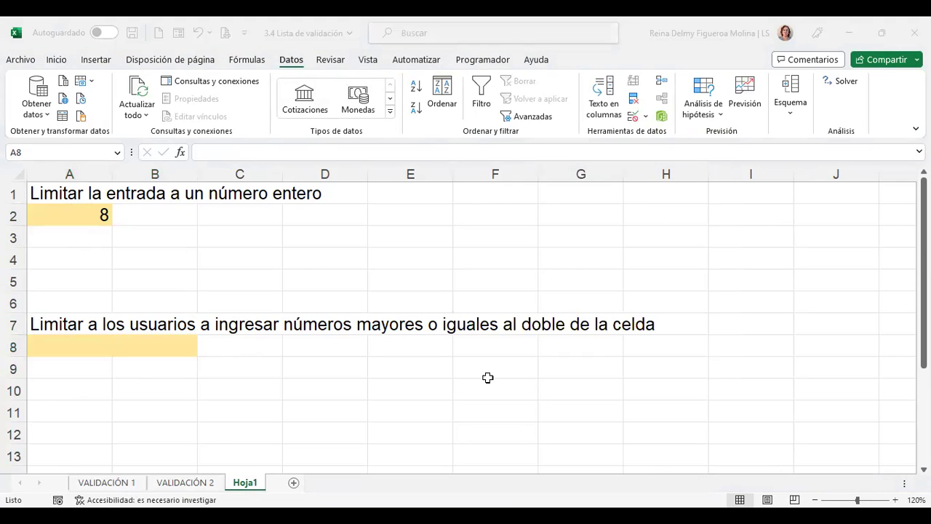
key("alt")
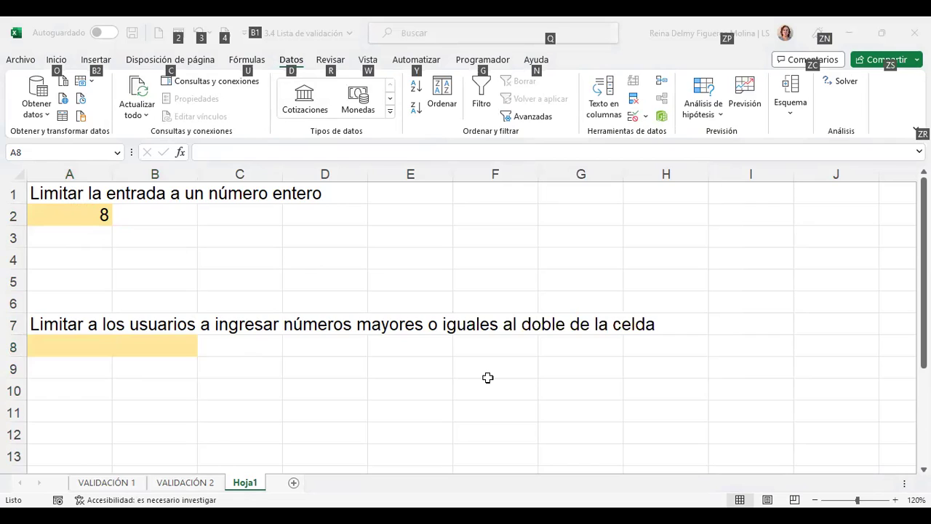
left_click(80, 347)
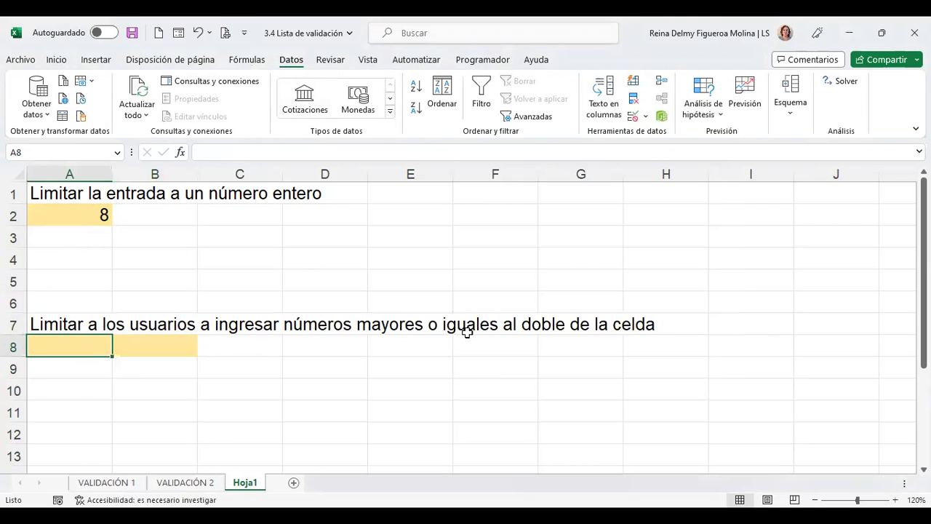
Enter 2 in A8 and open Validación de datos for B8.
type("2")
key("Tab")
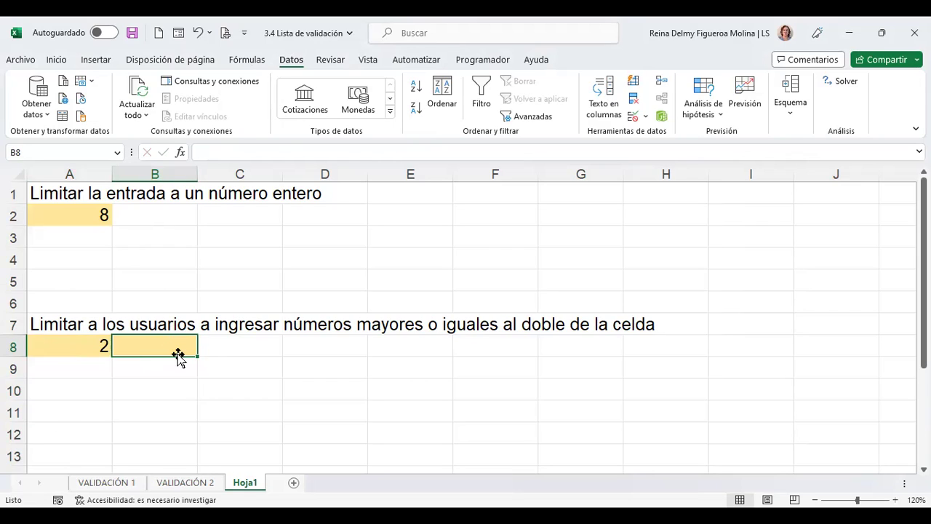
left_click(634, 119)
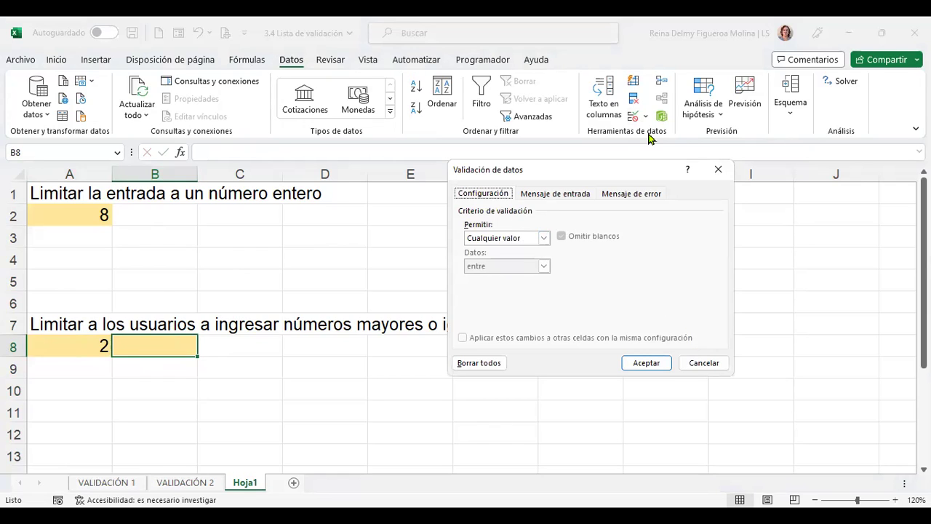
Set B8's validation to Número entero, mayor o igual que, with minimum =A8*2.
left_click(544, 239)
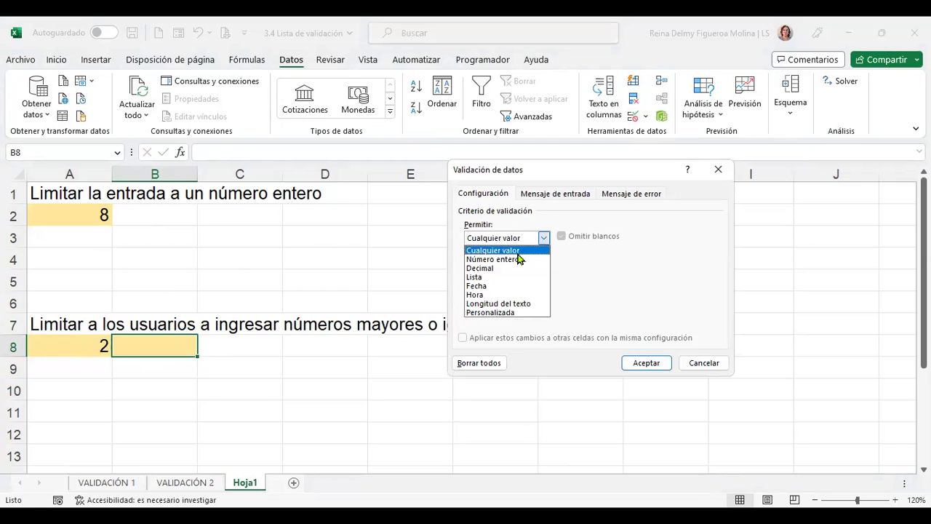
left_click(520, 259)
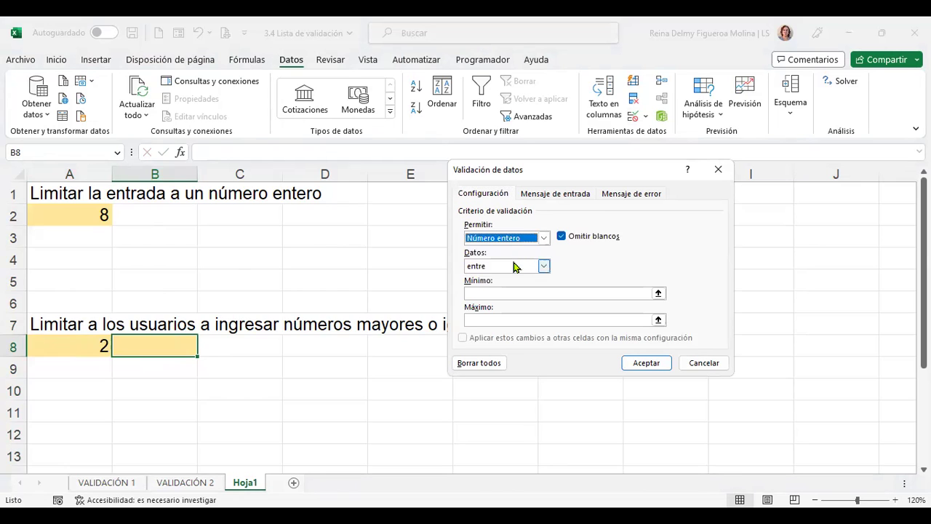
left_click(515, 264)
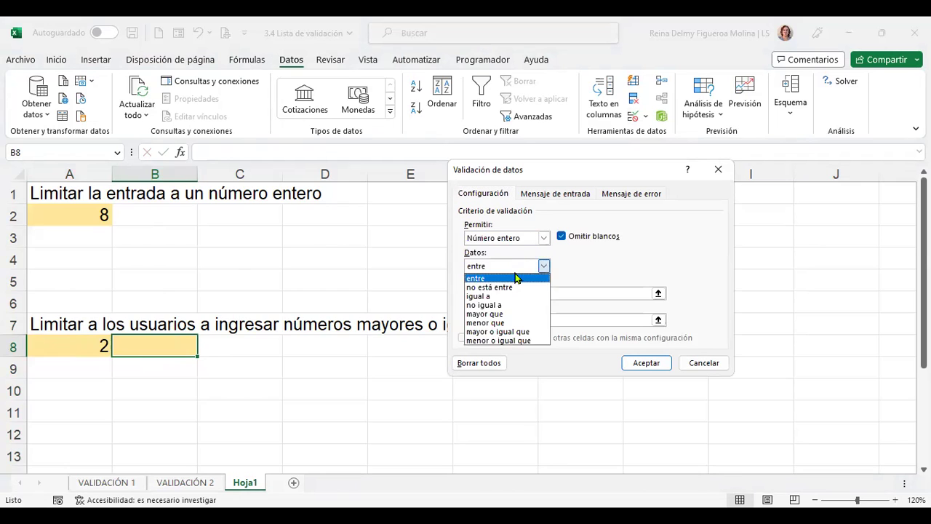
left_click(528, 333)
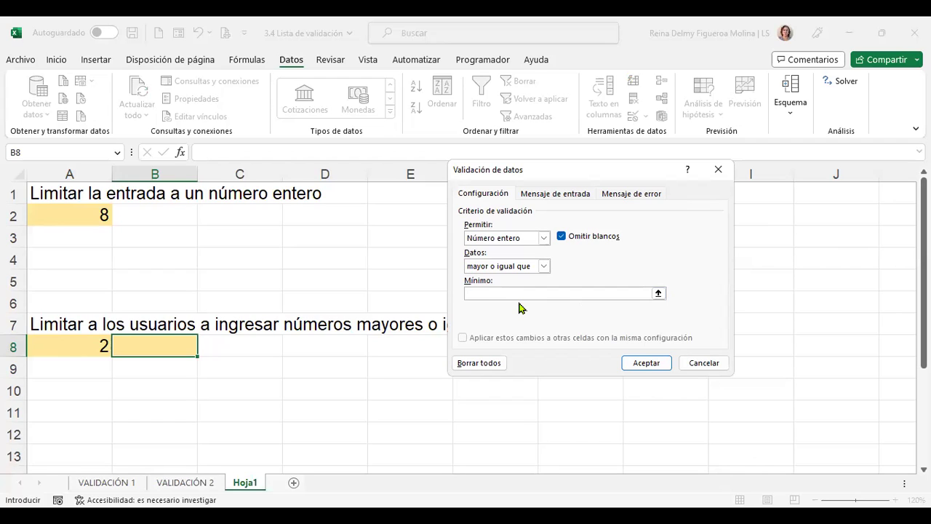
type("=")
left_click(71, 347)
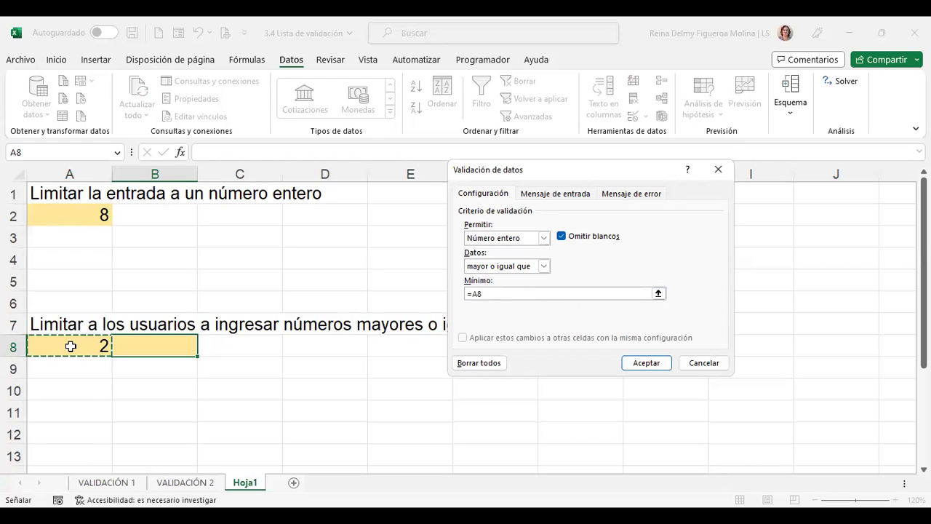
type("*")
type("2")
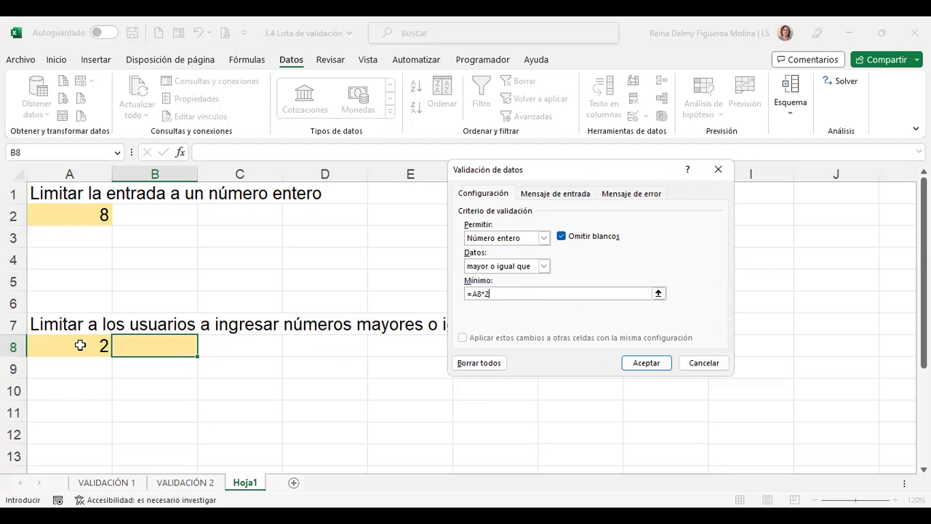
left_click(660, 364)
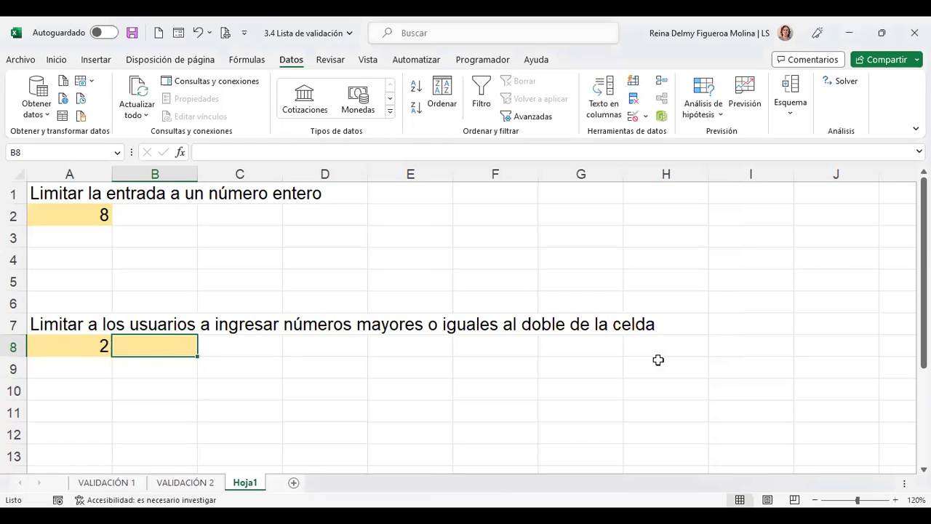
Test B8's rule: 1 gets rejected, then enter 4 in B8.
type("1")
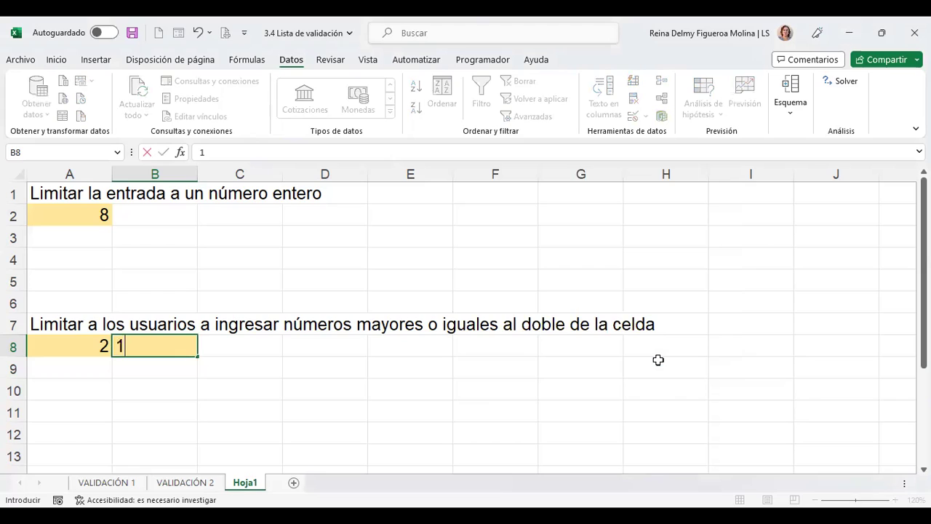
key("Return")
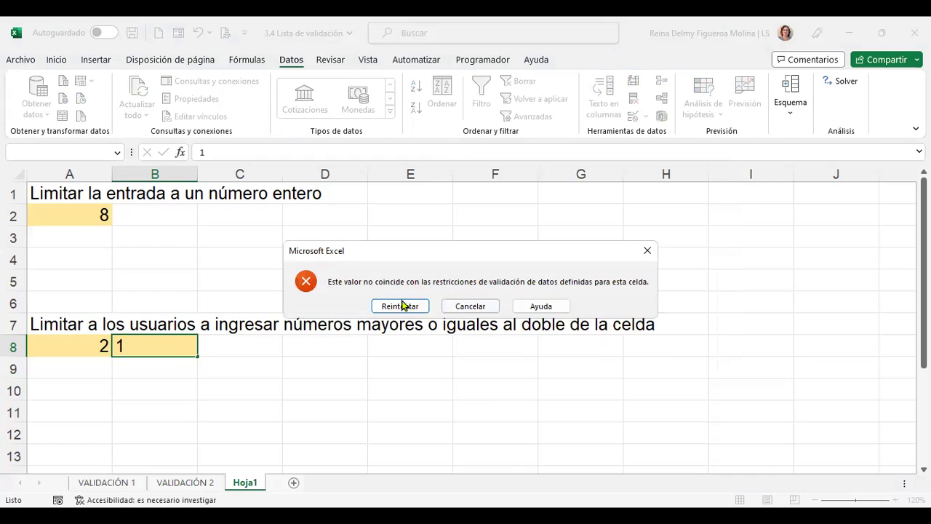
left_click(470, 306)
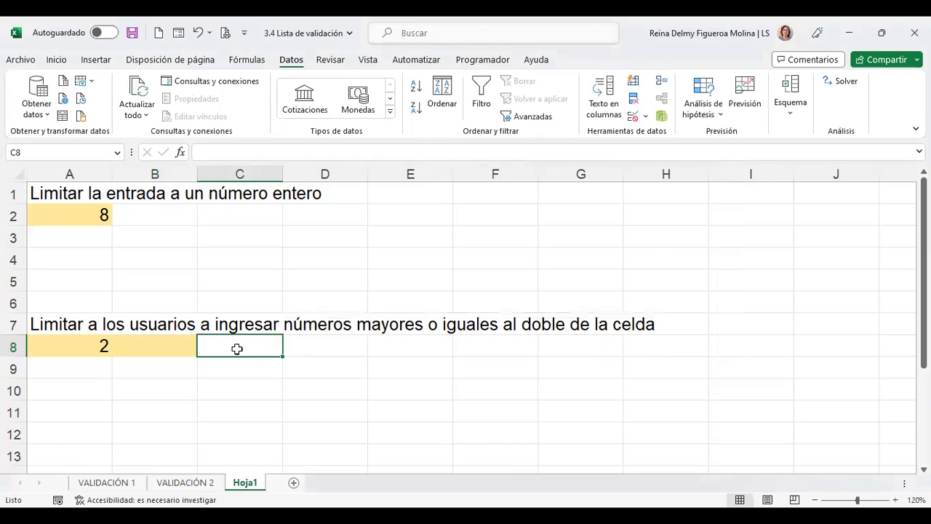
left_click(166, 347)
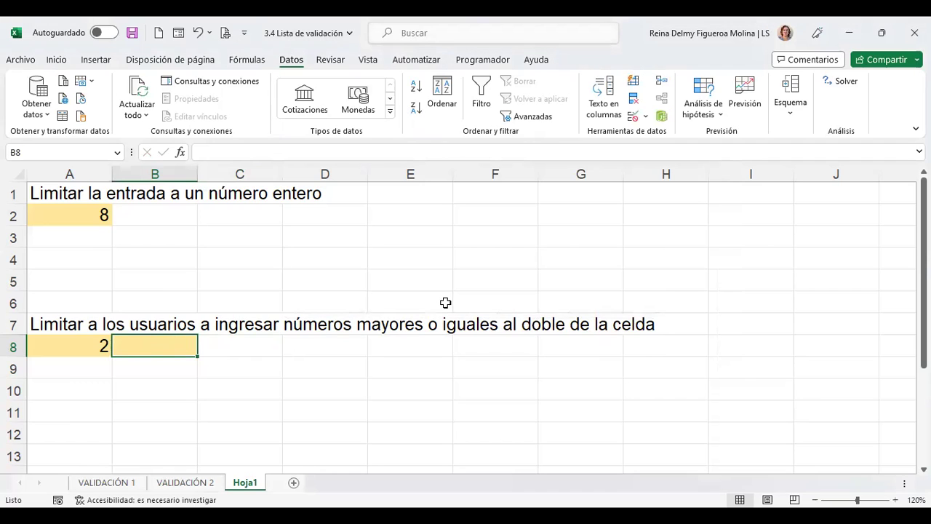
type("4")
key("Tab")
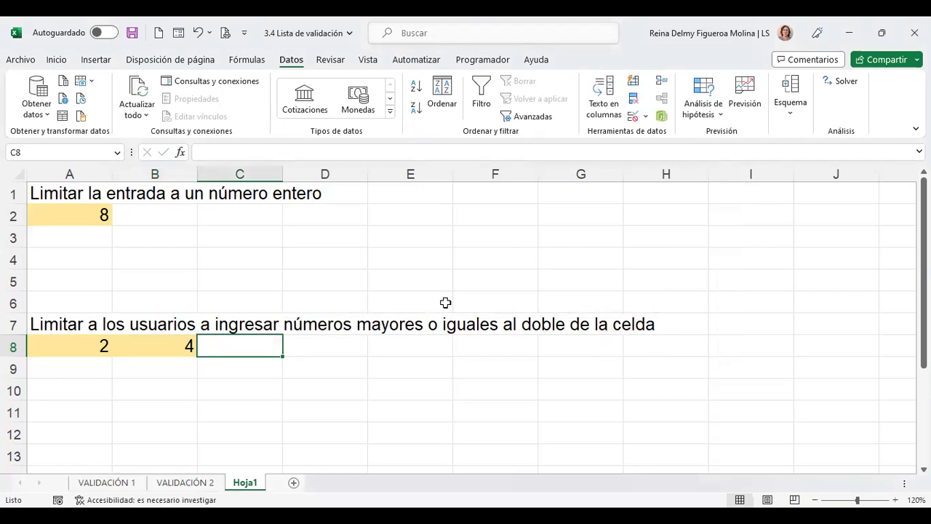
key("Left")
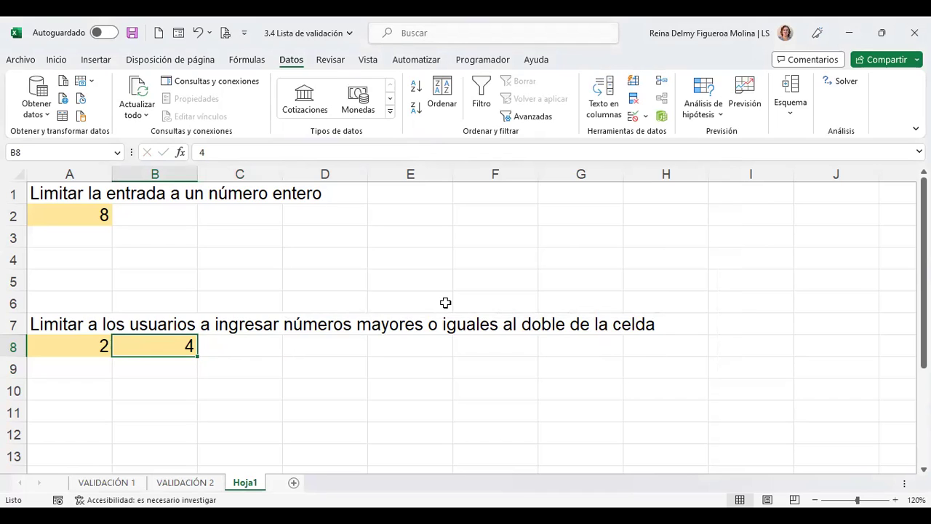
Change A8 to 4 and see B8 reject the values 2 and 5.
key("Left")
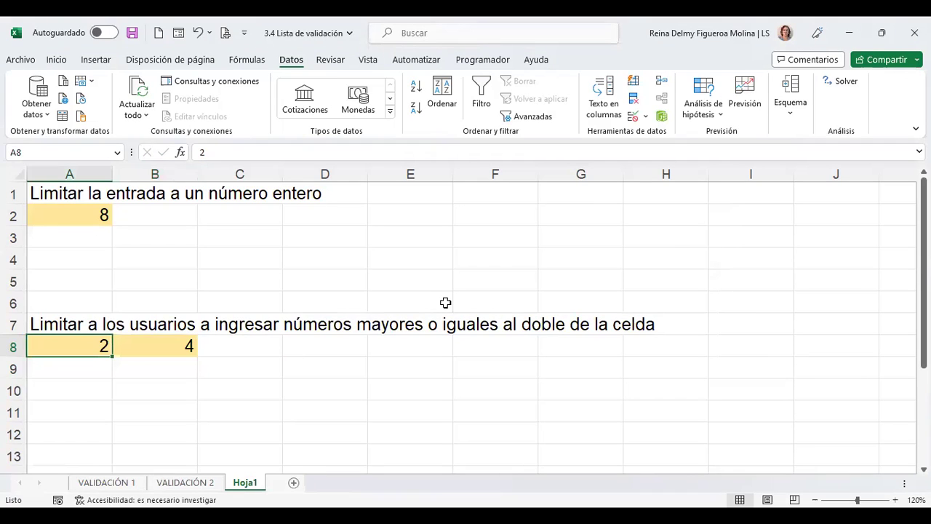
type("4")
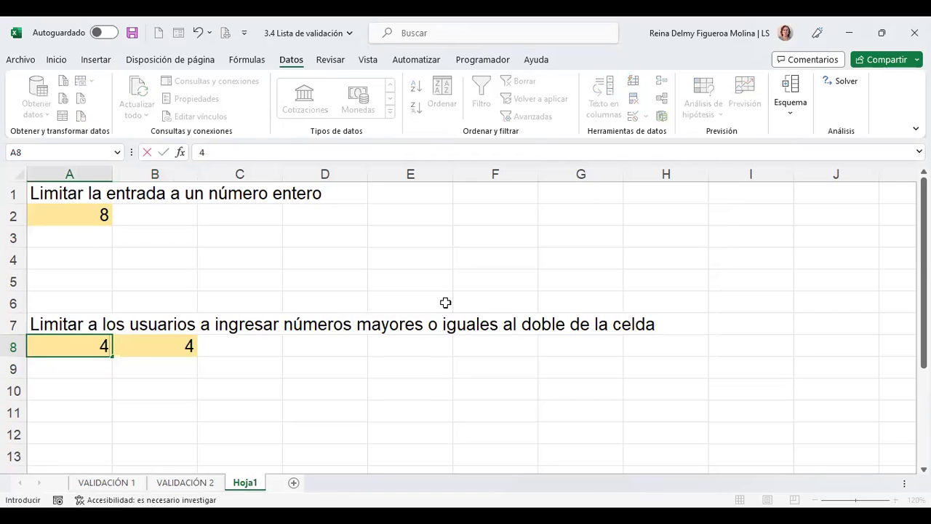
key("Tab")
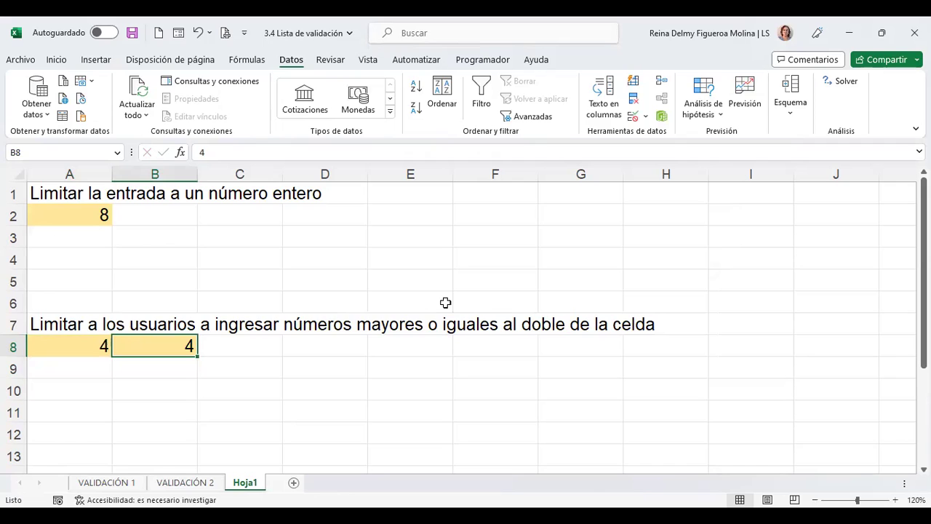
type("2")
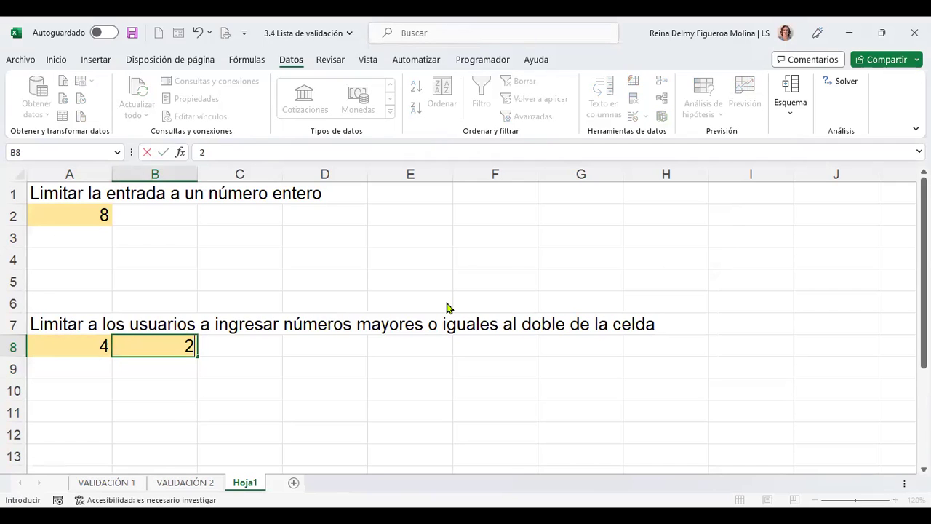
key("Return")
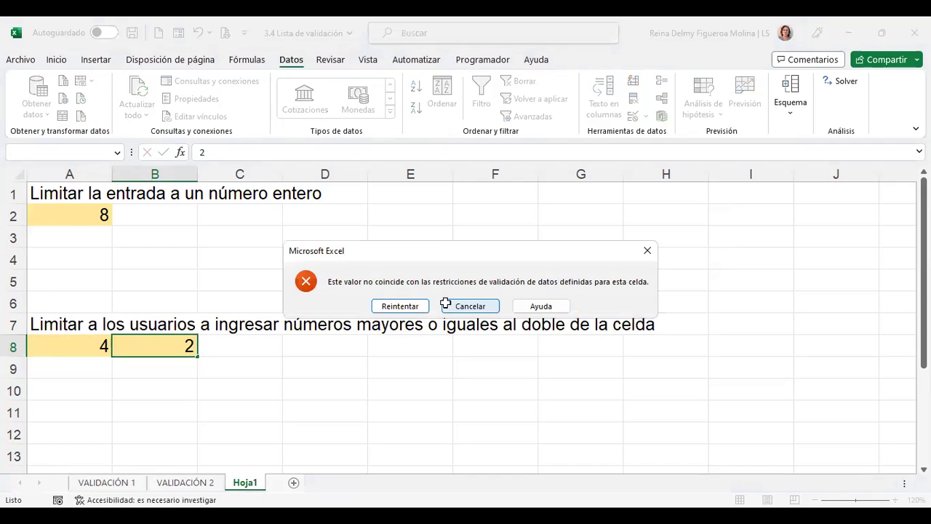
left_click(445, 303)
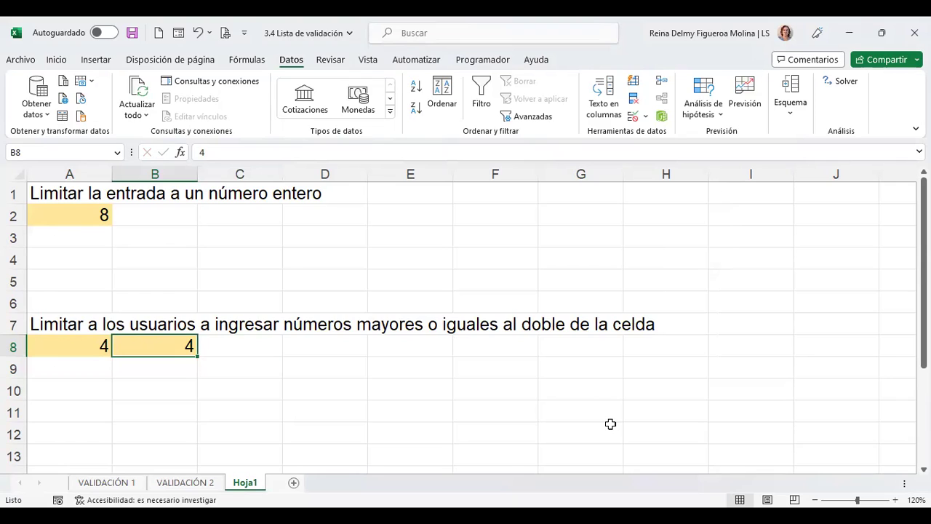
type("5")
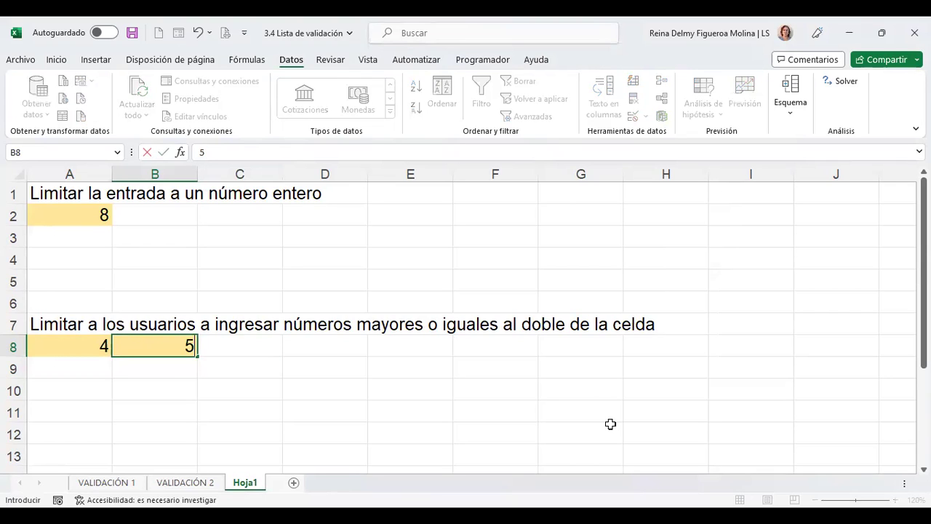
key("Return")
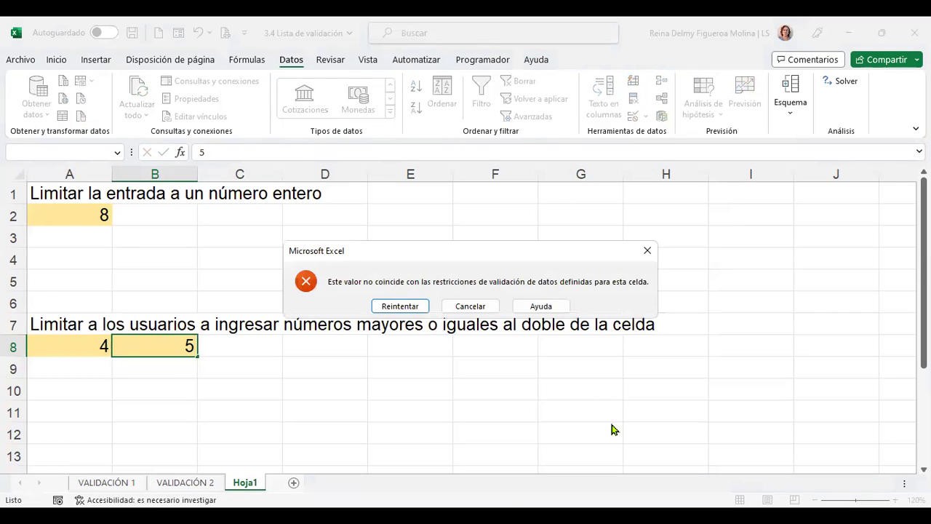
key("Escape")
Enter 8 and then 16 in B8, both accepted by the rule.
key("Left")
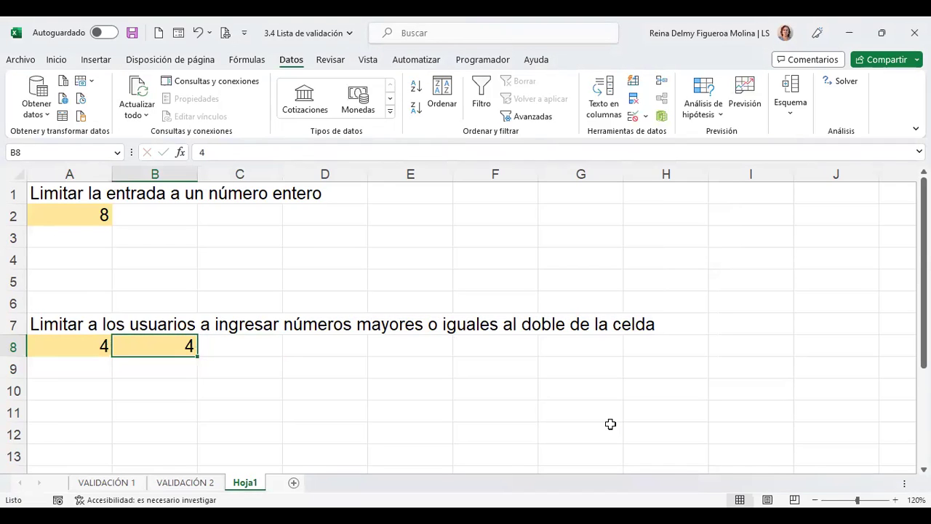
type("8")
key("Tab")
key("Left")
type("16")
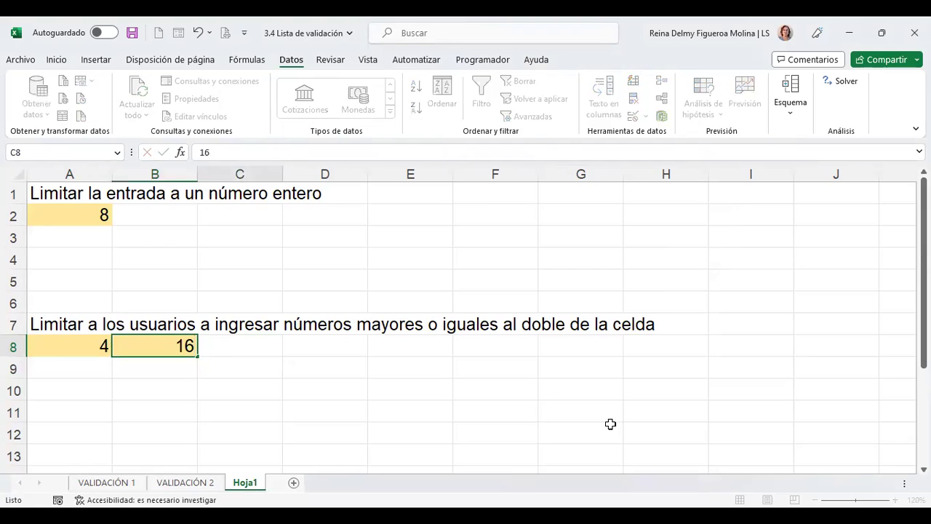
key("Tab")
key("Left")
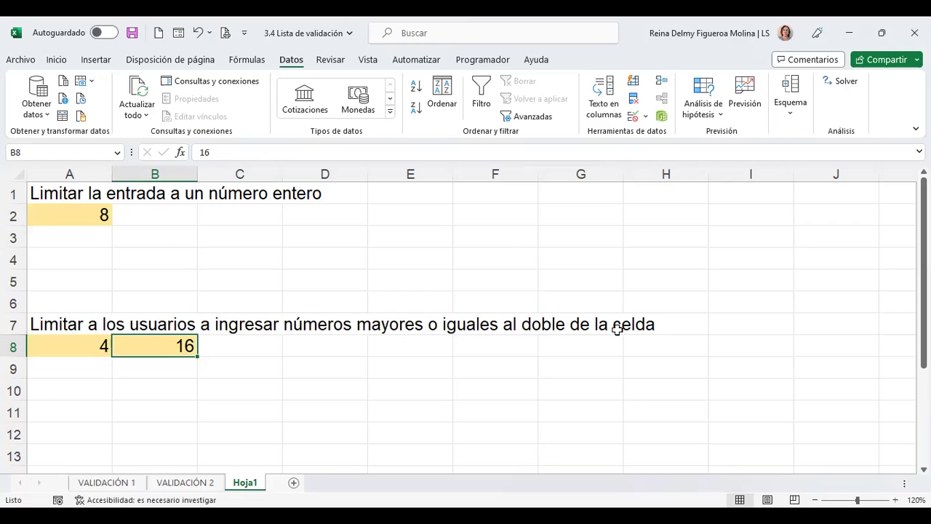
left_click(633, 116)
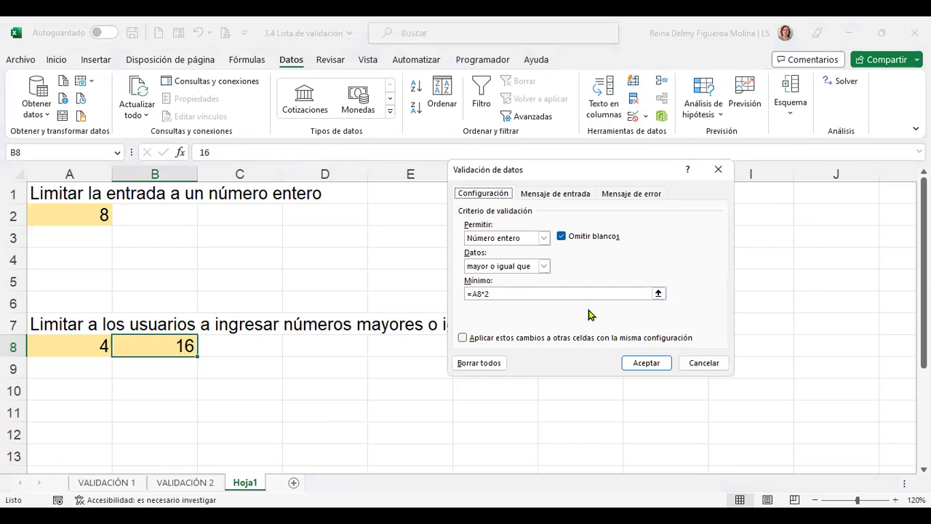
left_click(698, 361)
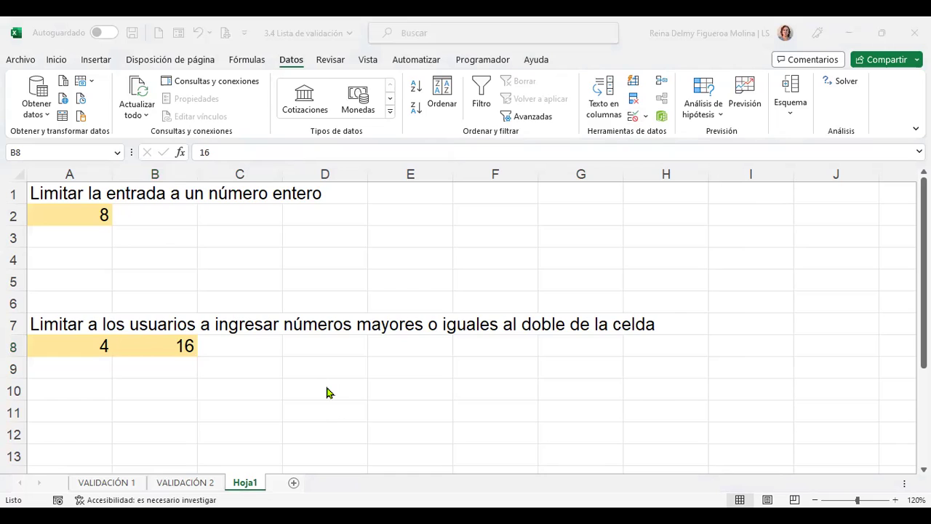
Type the section title 'Limitar entrada a decimal' in A11.
left_click(79, 416)
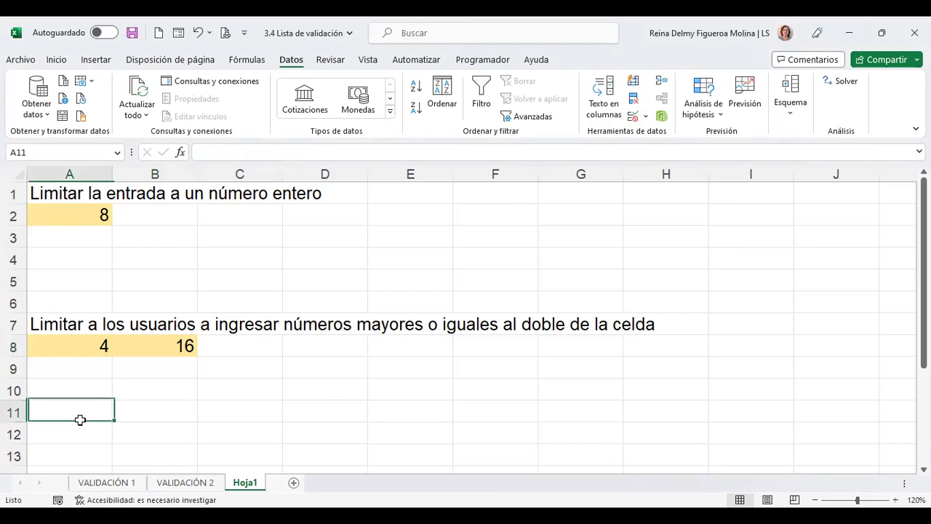
scroll(79, 420, "down", 2)
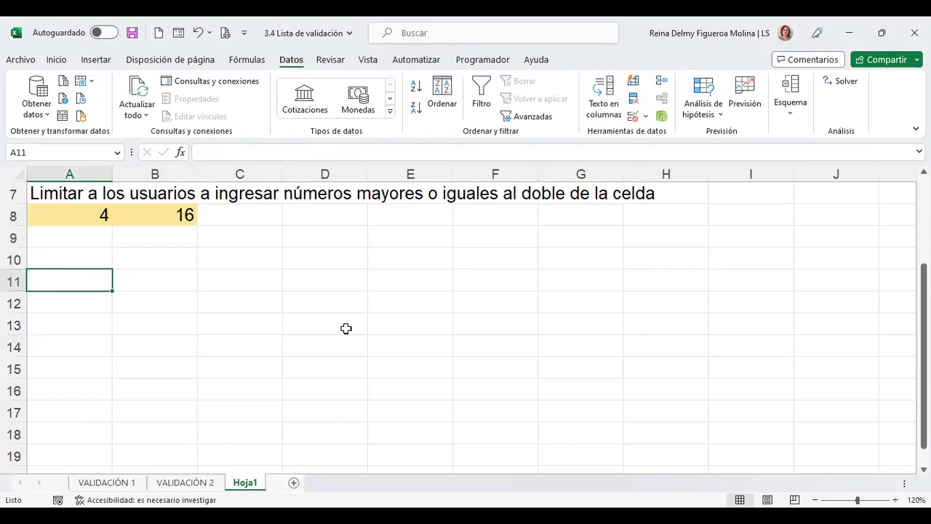
type("Limitar")
type("e")
key("BackSpace")
type("ada a decimal")
key("Return")
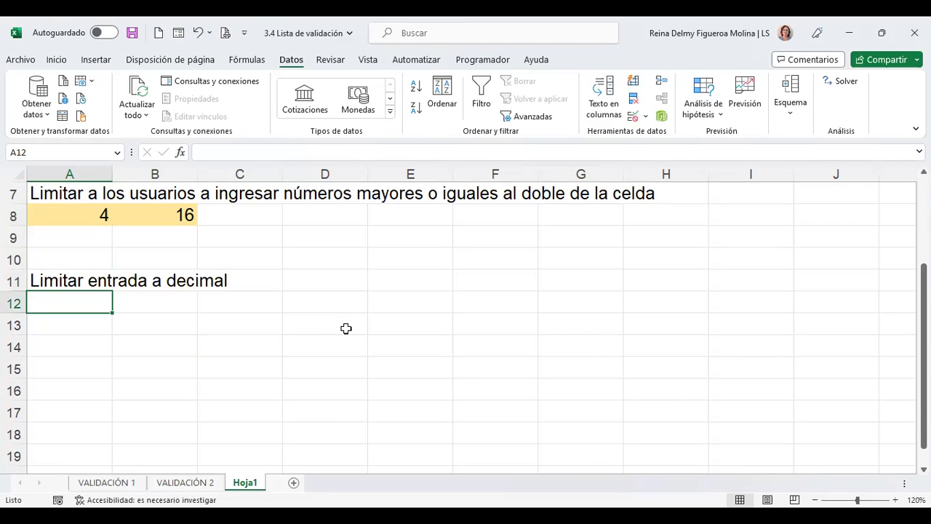
Enter the headers Salario, Aumento and Nuevo salario in A12:C12.
type("Salario")
key("Return")
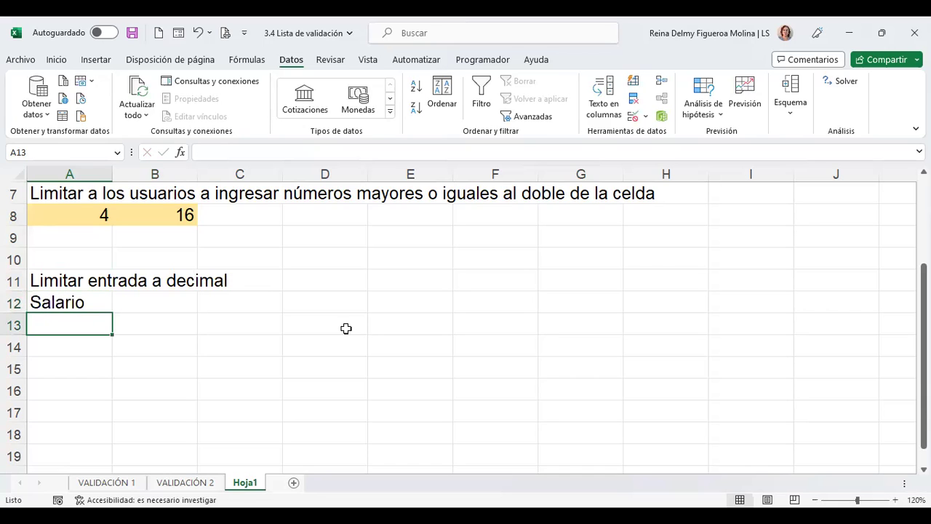
key("Up")
key("Right")
type("Aumento")
key("Return")
key("Up")
key("Right")
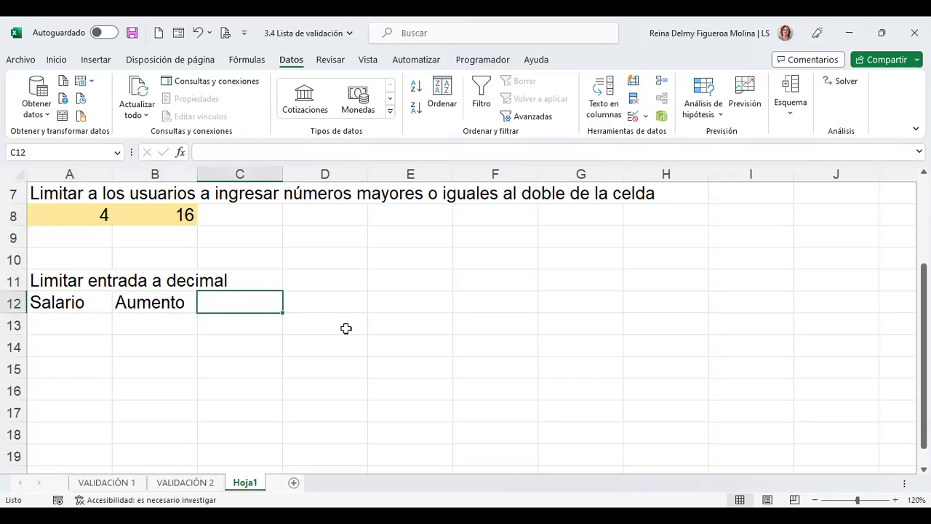
type("Nuevo slaar")
key("BackSpace")
key("BackSpace")
key("BackSpace")
key("BackSpace")
type("alario")
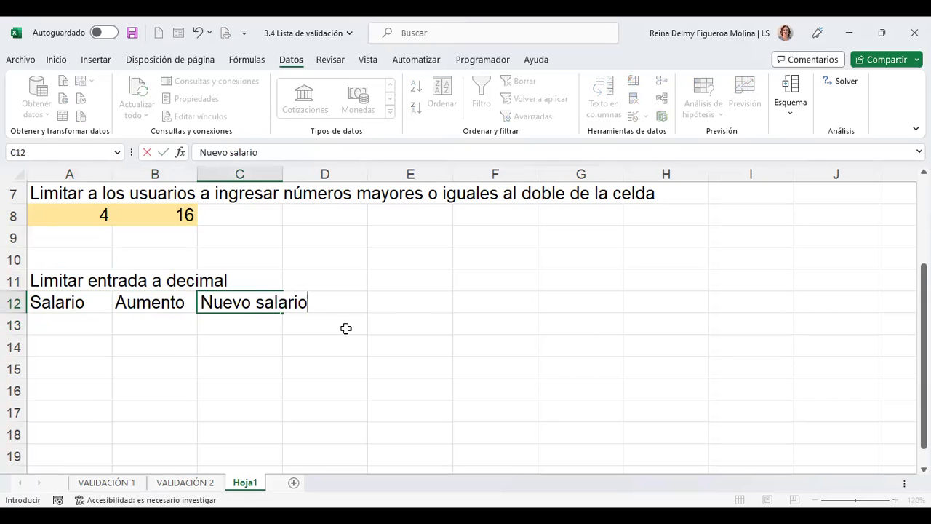
key("Return")
key("Left")
key("Left")
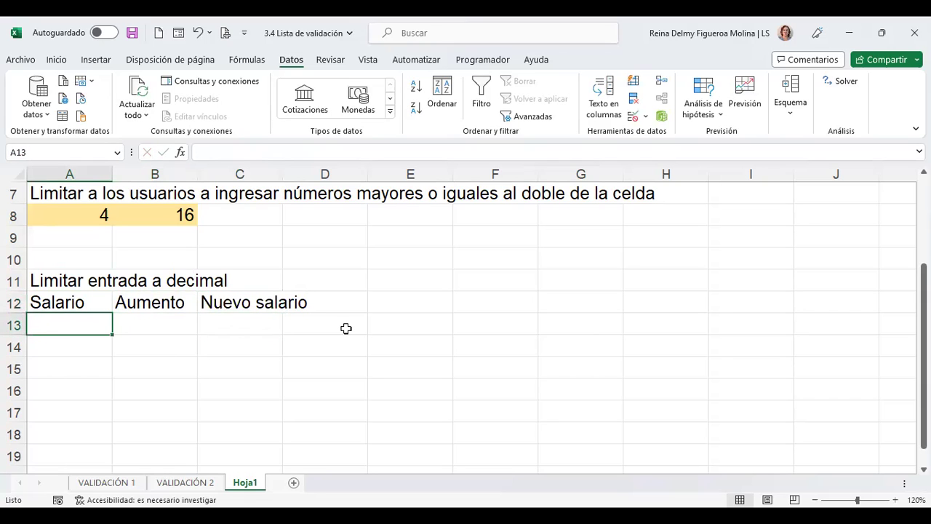
key("Right")
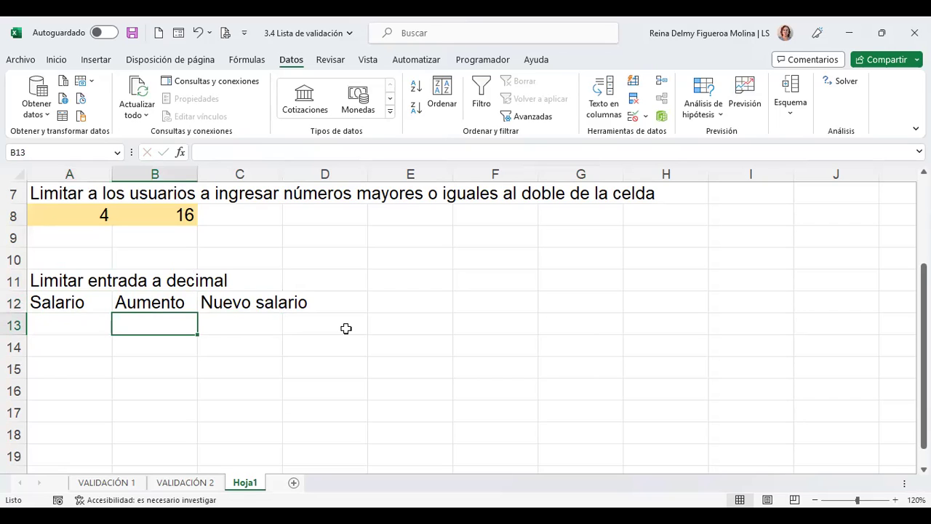
Fill B13 yellow and enter the salary 2000 in A13.
left_click(57, 60)
left_click(225, 109)
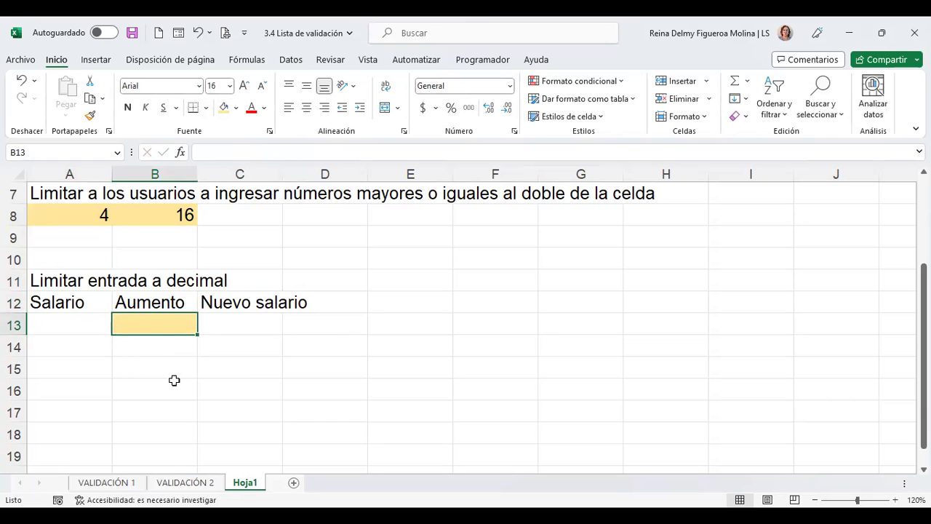
left_click(74, 320)
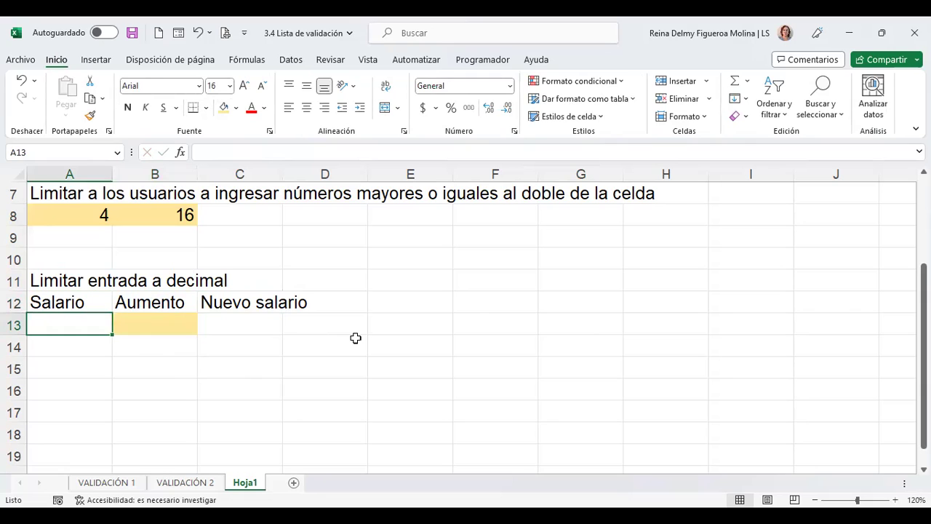
type("2000")
key("Tab")
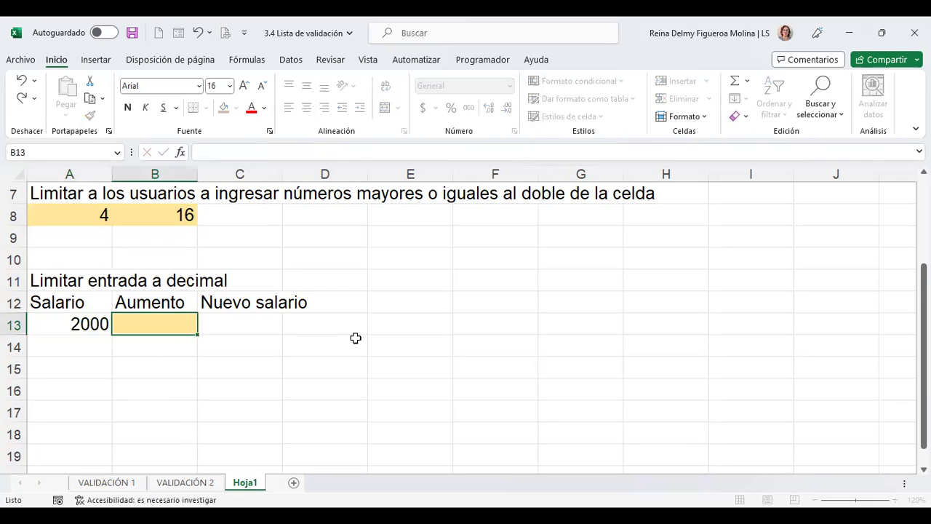
key("Tab")
key("shift+Tab")
key("Tab")
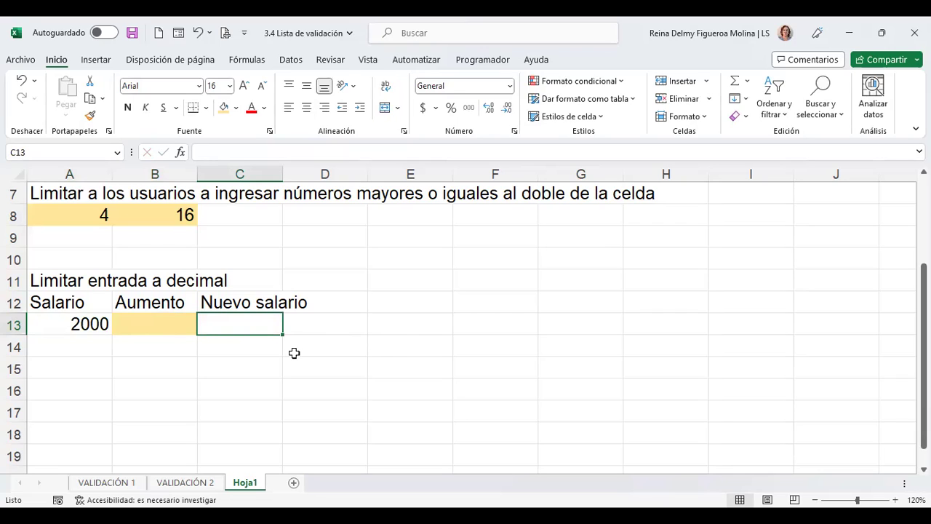
left_click(161, 323)
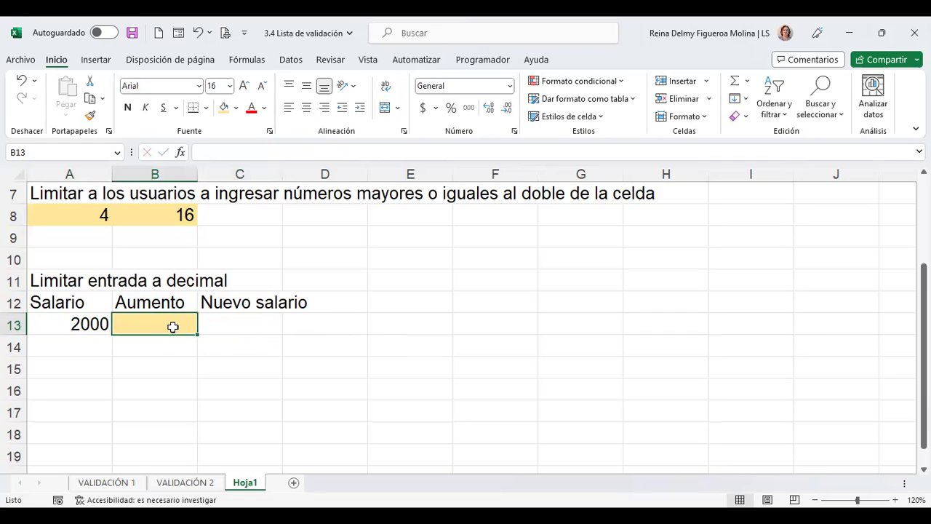
Enter the new salary formula +A13+A13*B13 in C13.
left_click(246, 323)
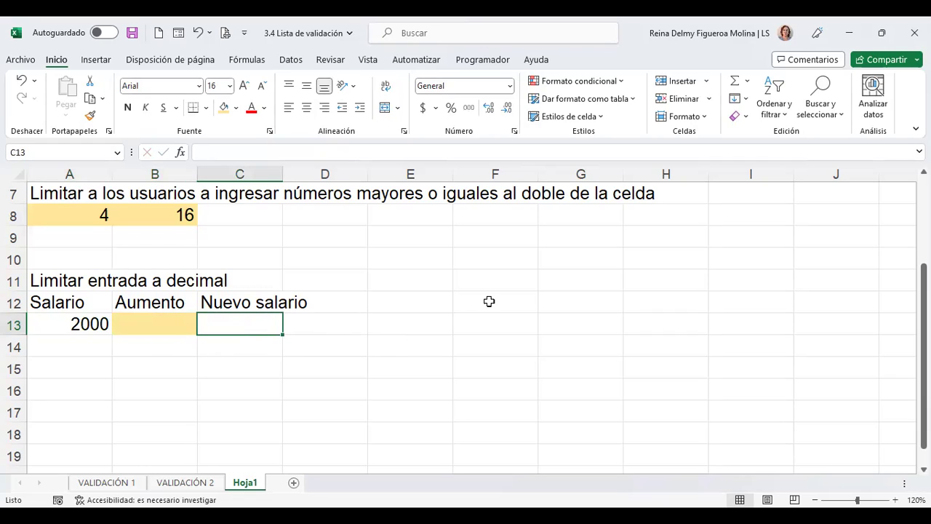
type("+")
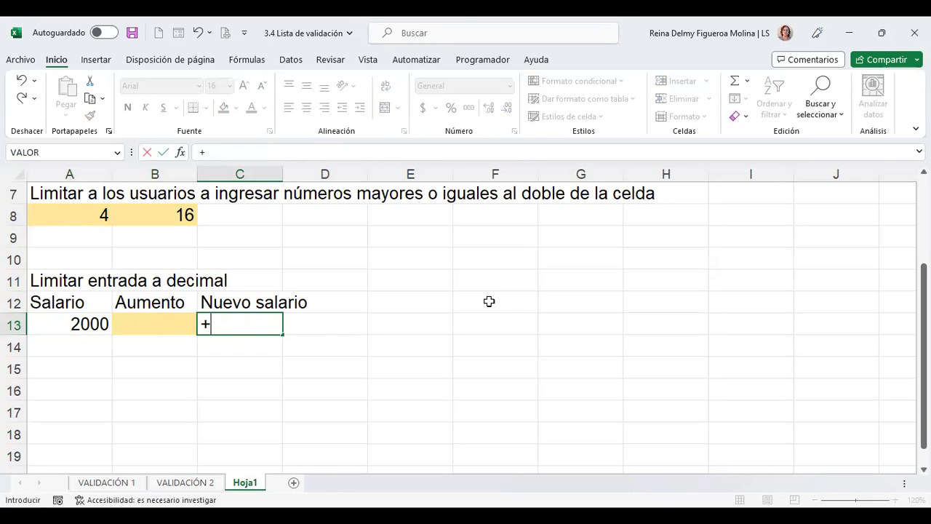
key("Left")
key("Left")
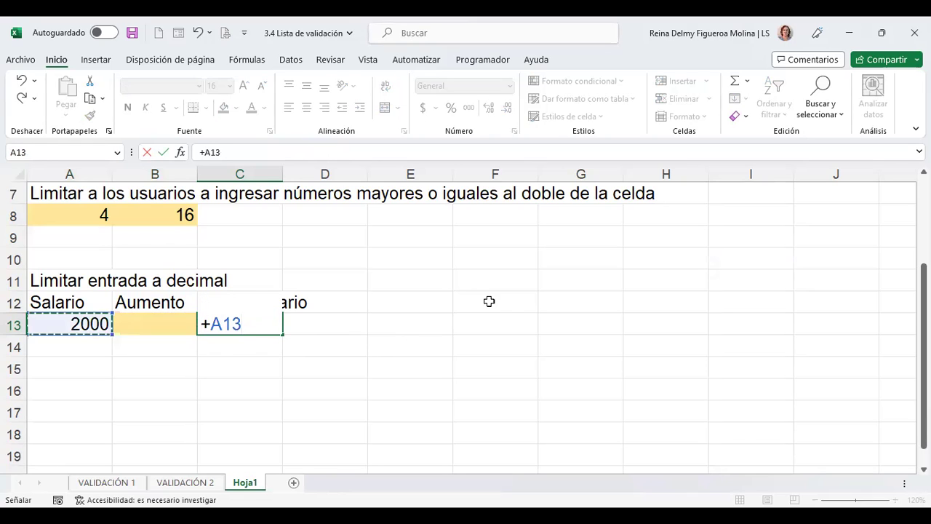
type("+")
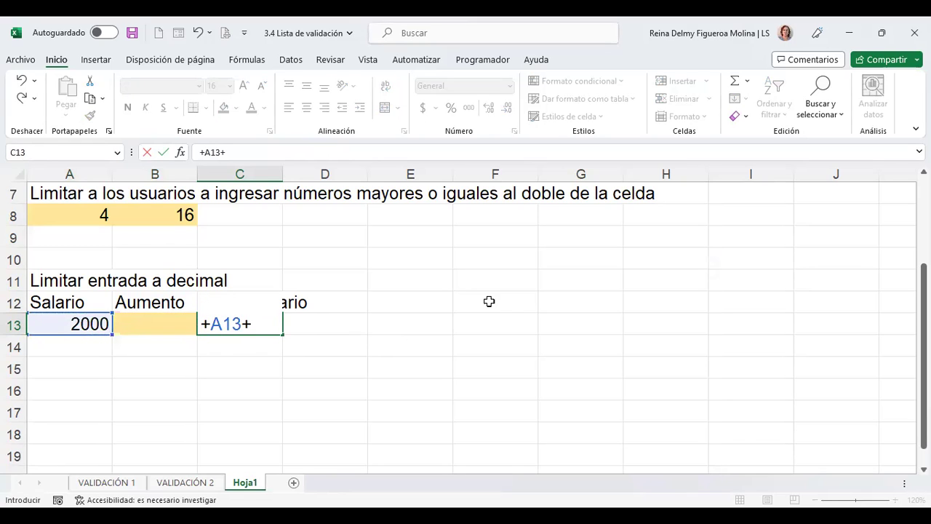
key("Left")
key("Left")
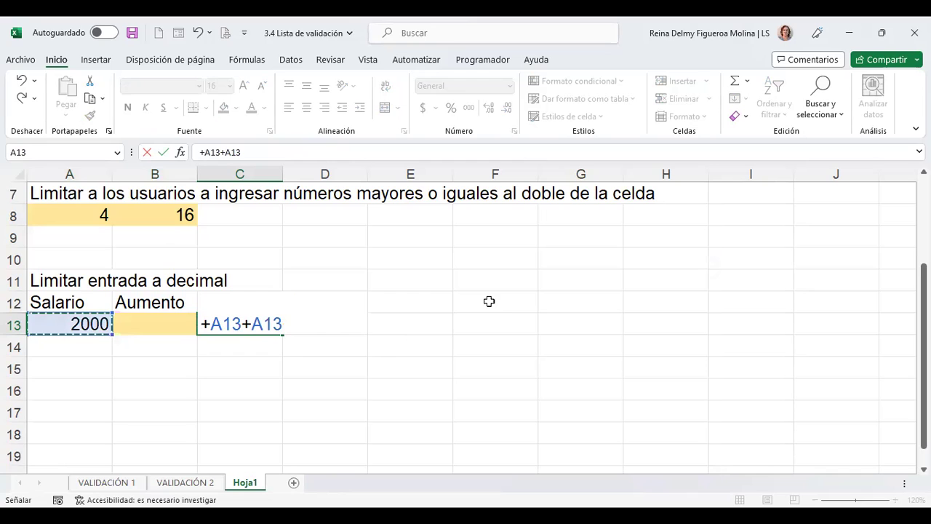
type("*")
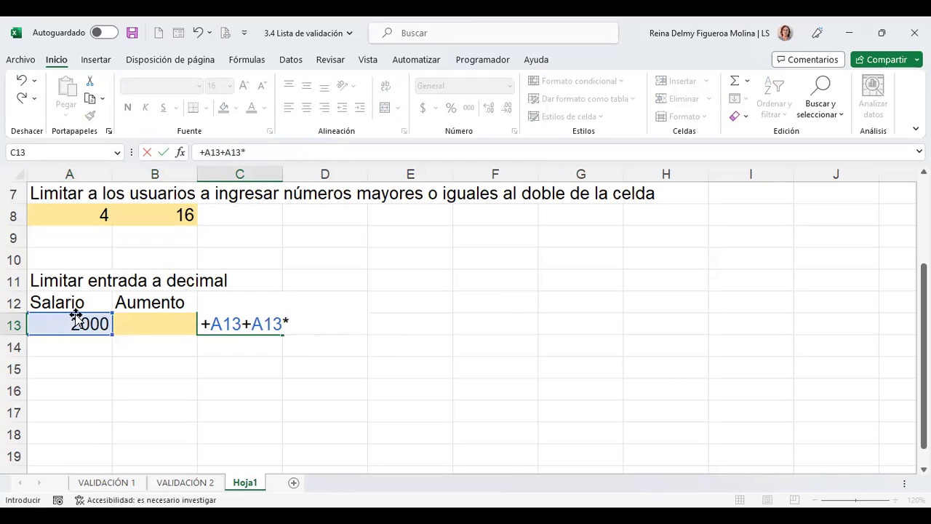
left_click(143, 325)
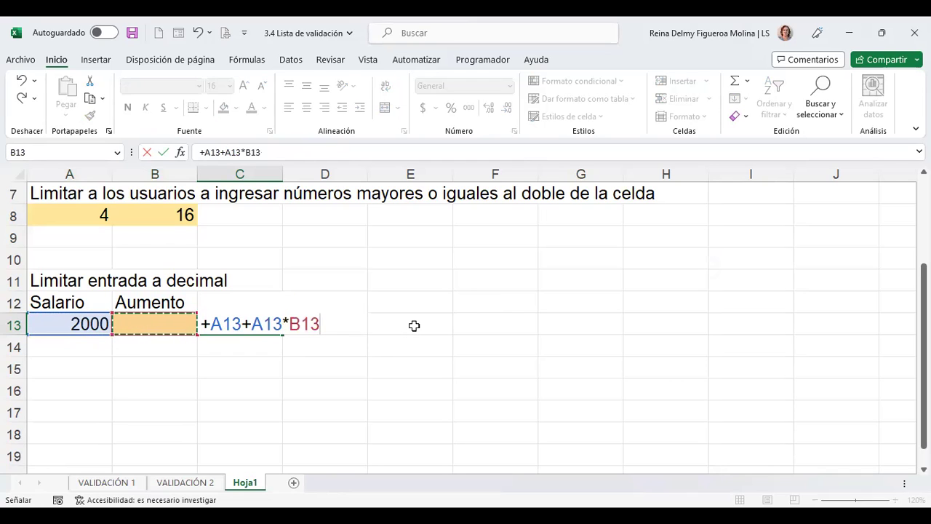
key("Return")
Try Aumento values 1, 1%, 3 and 5 in B13, then clear B13.
key("Up")
key("Left")
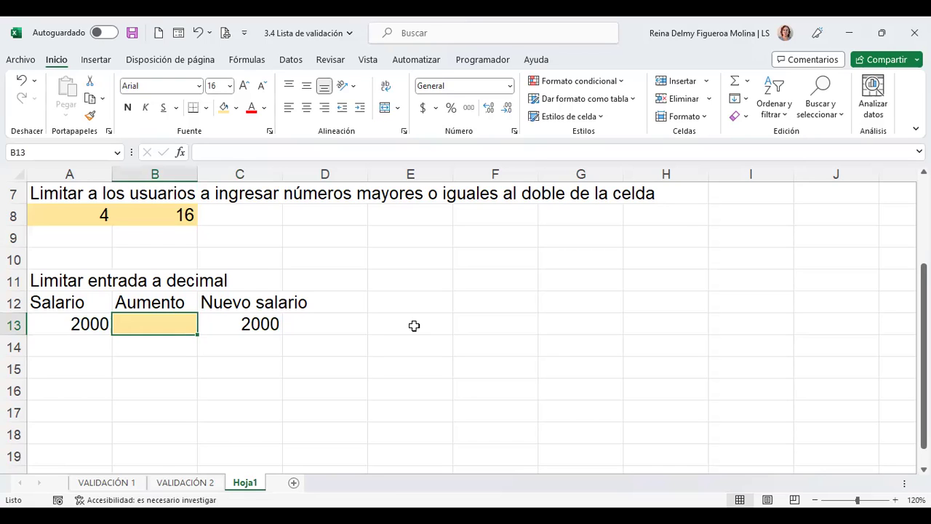
type("1")
key("Tab")
key("Left")
type("1%")
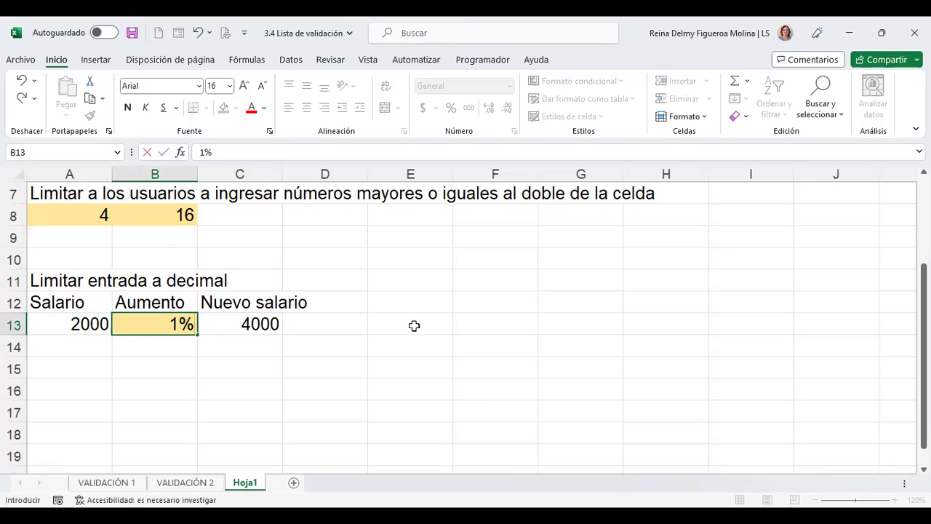
key("Return")
key("Up")
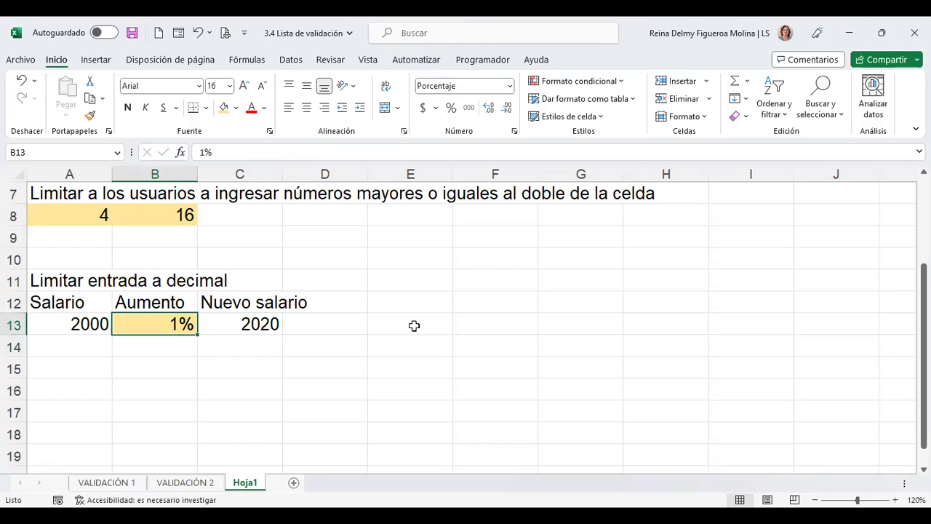
type("3")
key("Tab")
key("Left")
type("5")
key("Tab")
key("Left")
key("Delete")
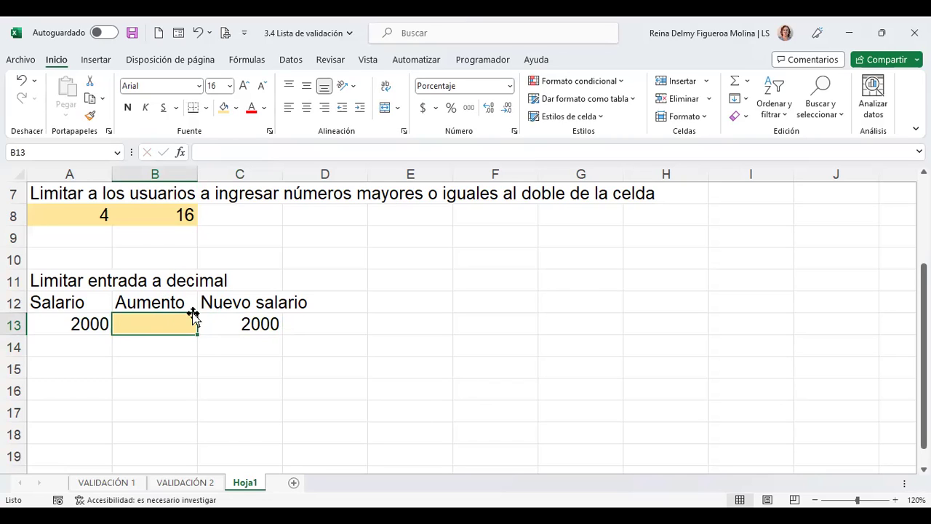
Set B13's validation to Decimal between a minimum of 1 and maximum of 3.
left_click(292, 59)
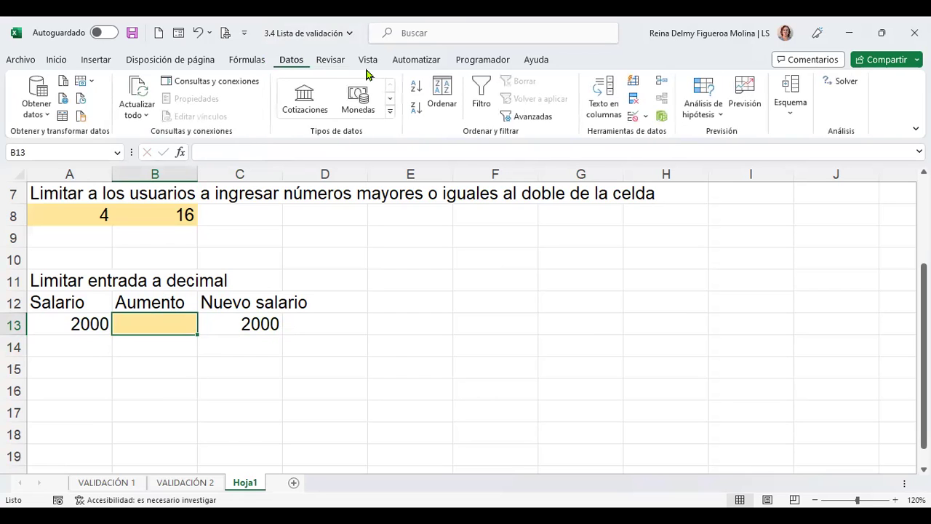
left_click(634, 117)
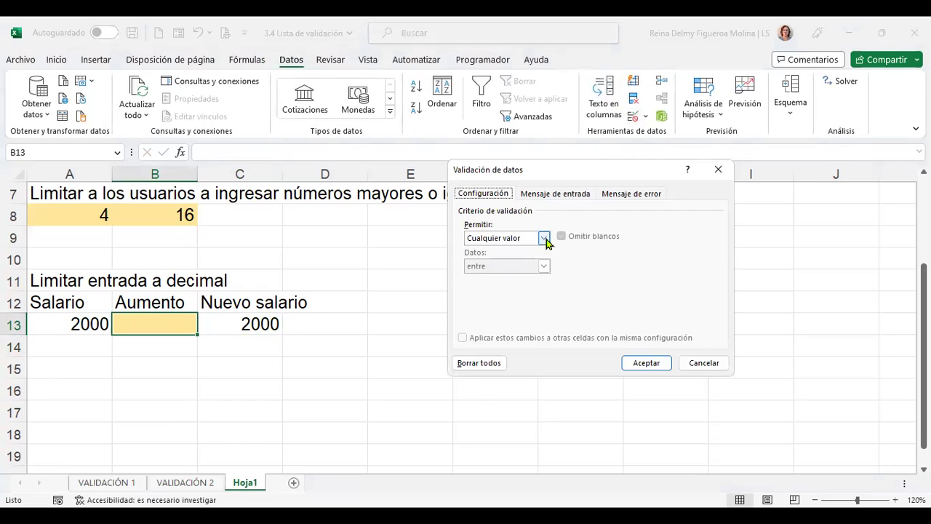
left_click(545, 238)
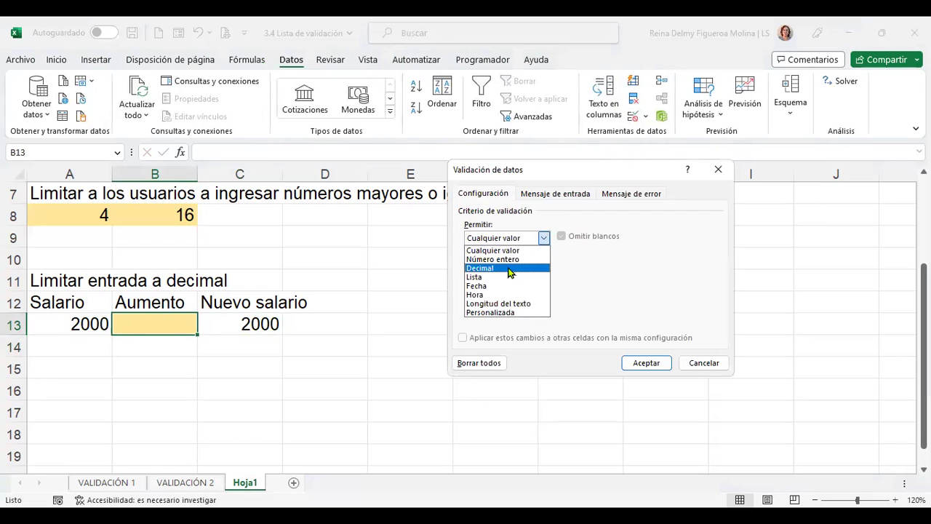
left_click(509, 269)
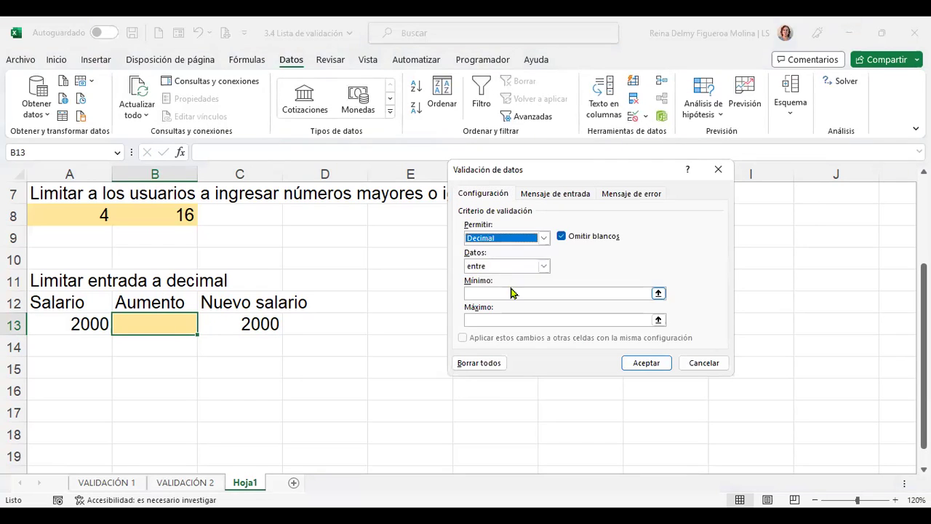
left_click(510, 293)
type("1")
left_click(514, 320)
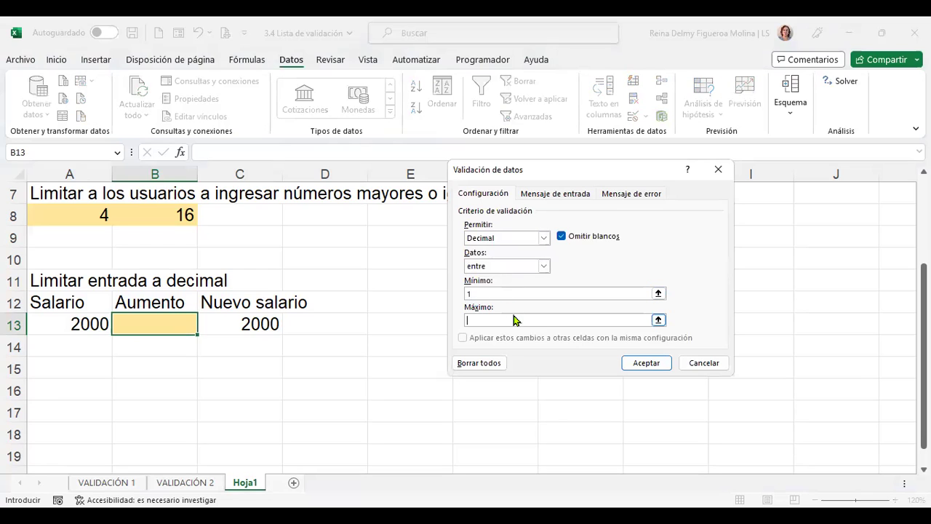
type("3")
left_click(646, 363)
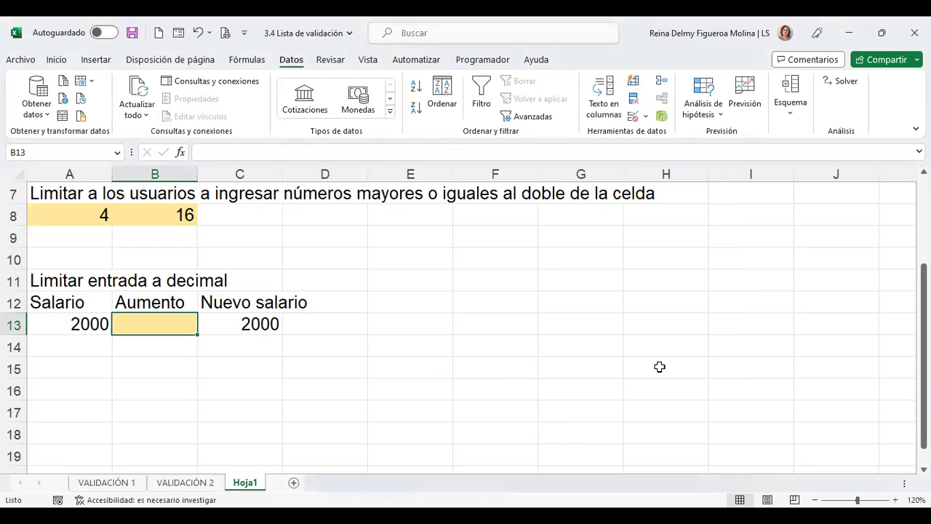
type("4%")
key("Return")
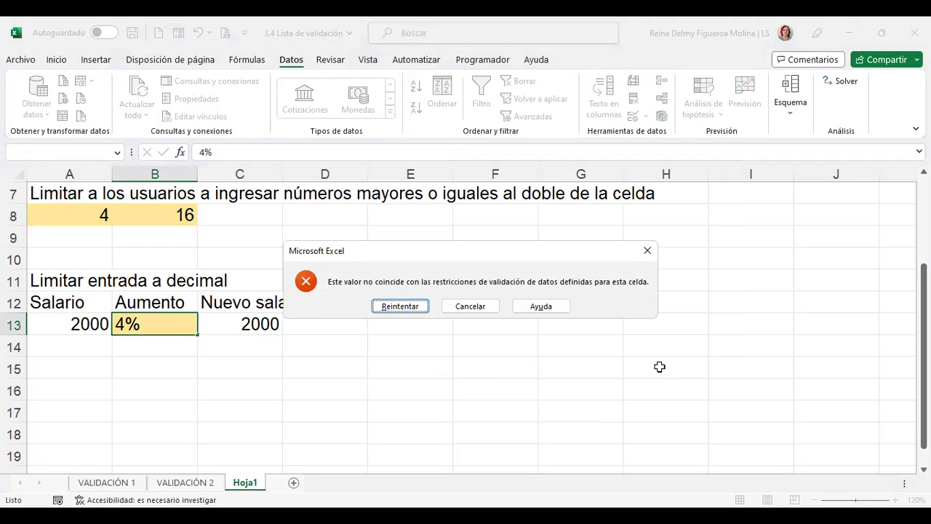
key("Escape")
type("2.5")
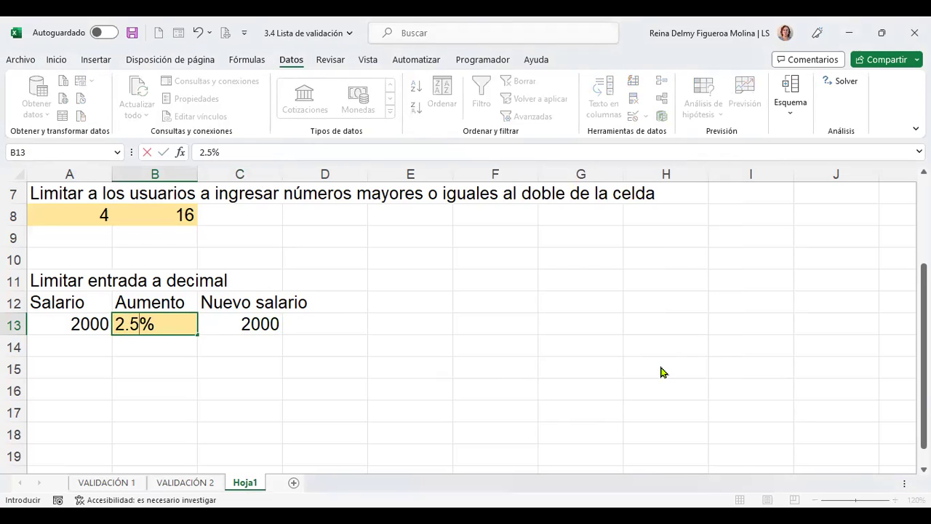
key("Return")
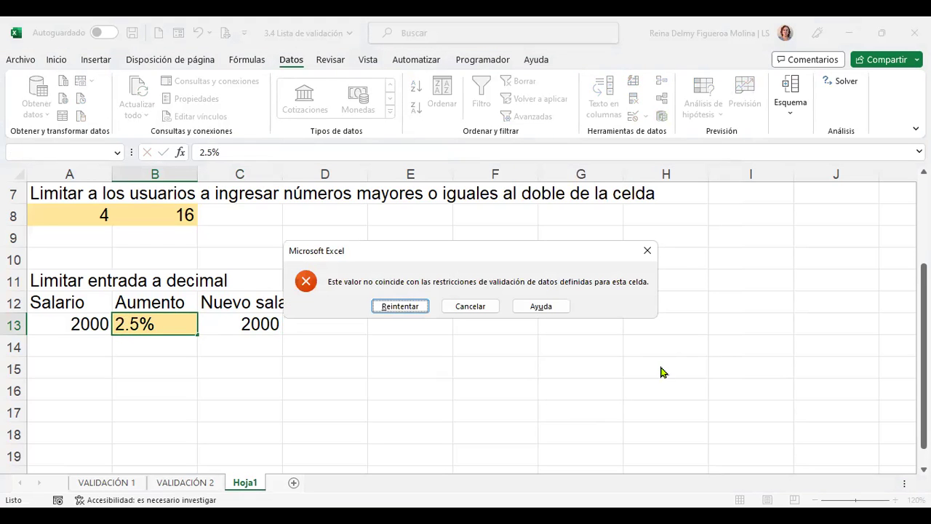
key("Escape")
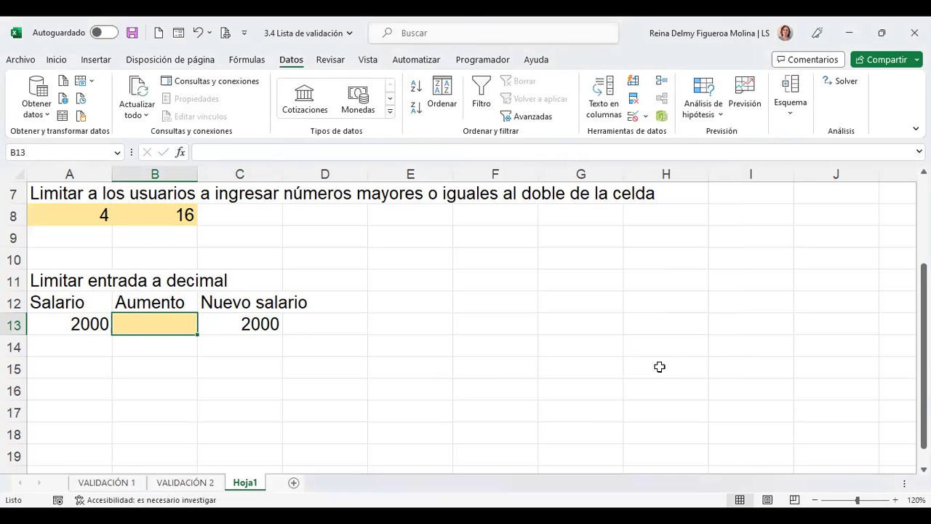
left_click(632, 116)
left_click(703, 362)
type("1.5")
key("Return")
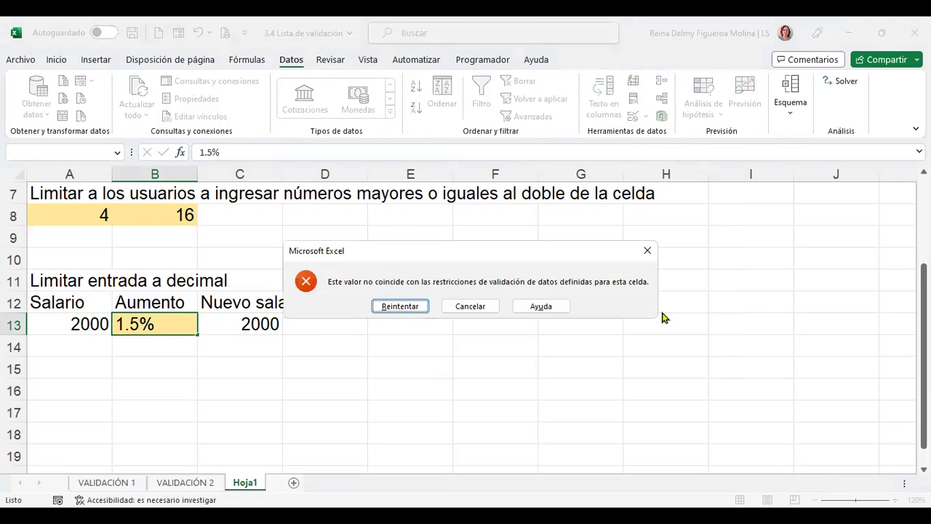
left_click(486, 305)
left_click(179, 322)
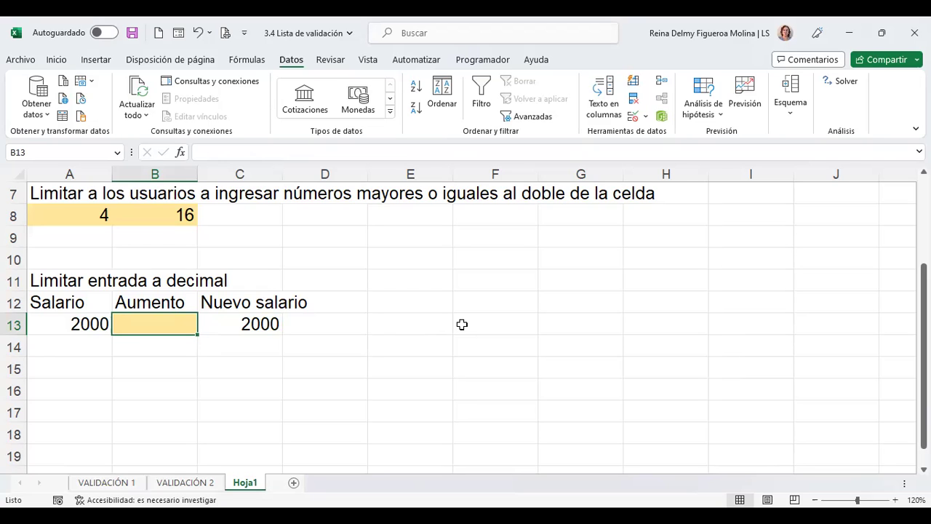
Try 0.5 and then 1% as the Aumento in B13, cancelling each rejected entry.
left_click(58, 60)
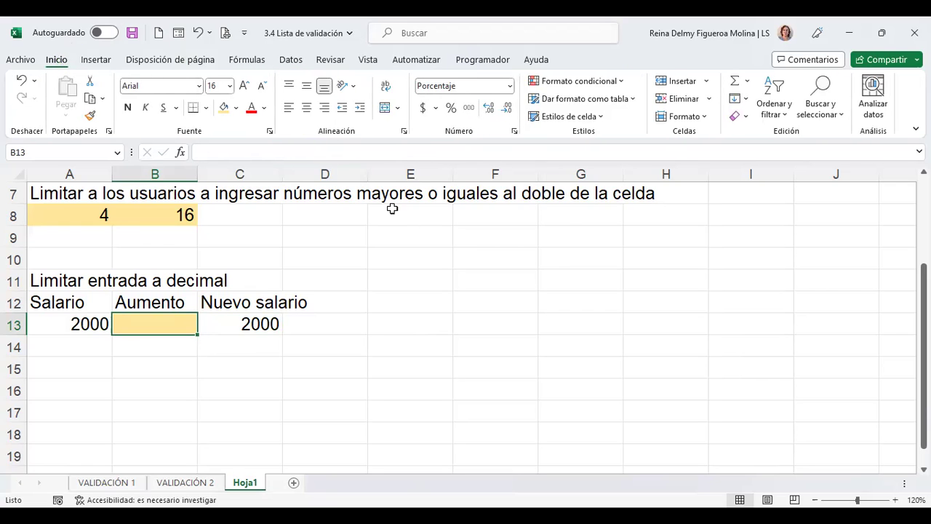
type("0.5")
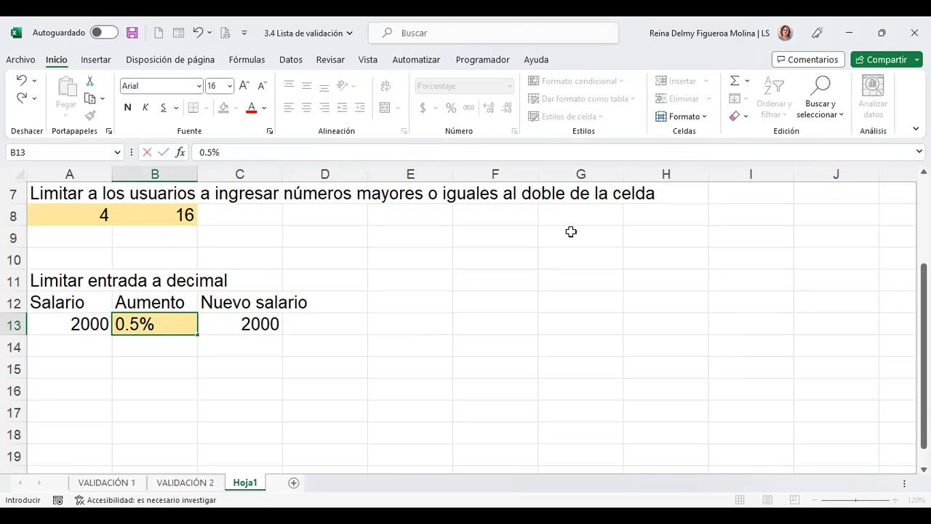
key("Return")
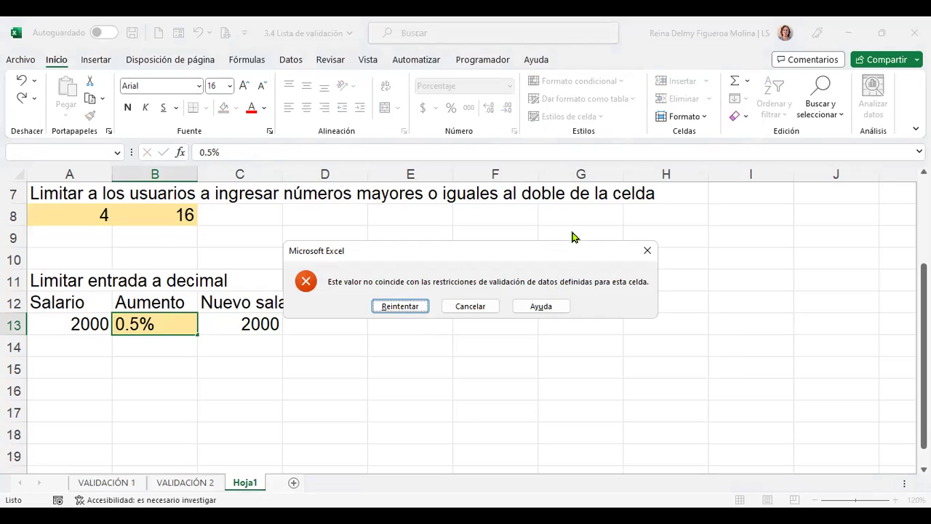
key("Return")
type("1%")
key("Return")
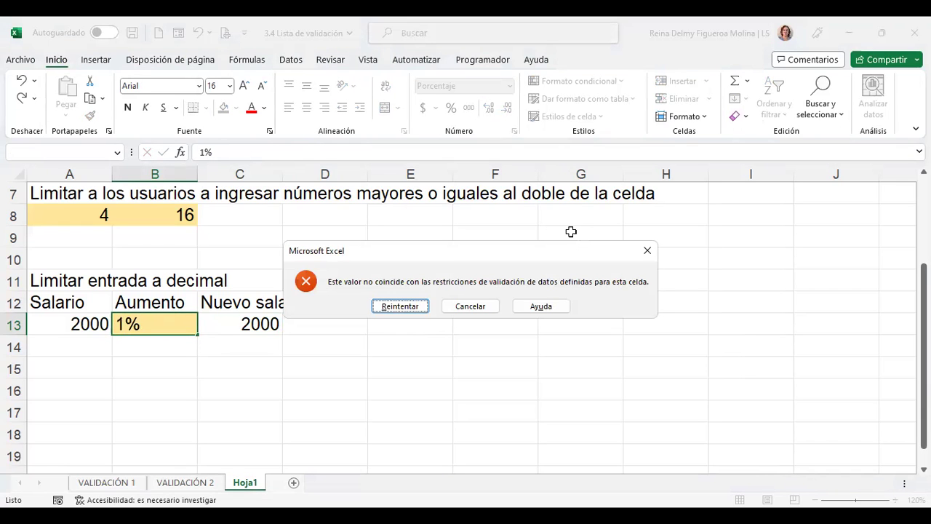
key("Escape")
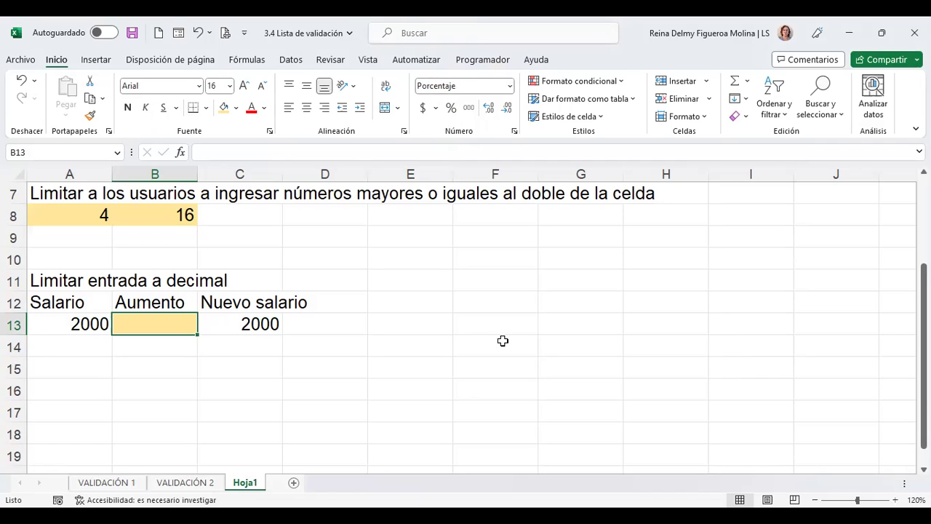
Try .01 in B13 and cancel when the validation rejects it.
type(".")
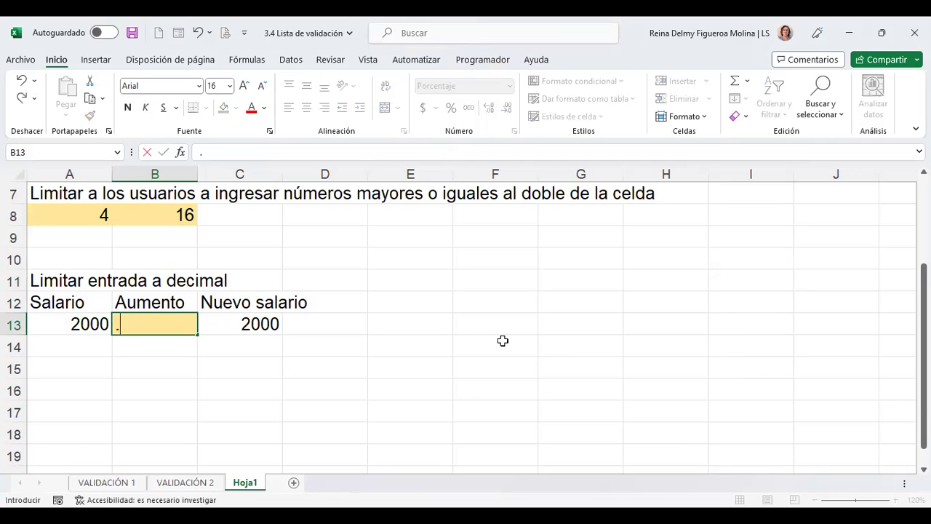
type("01")
key("Return")
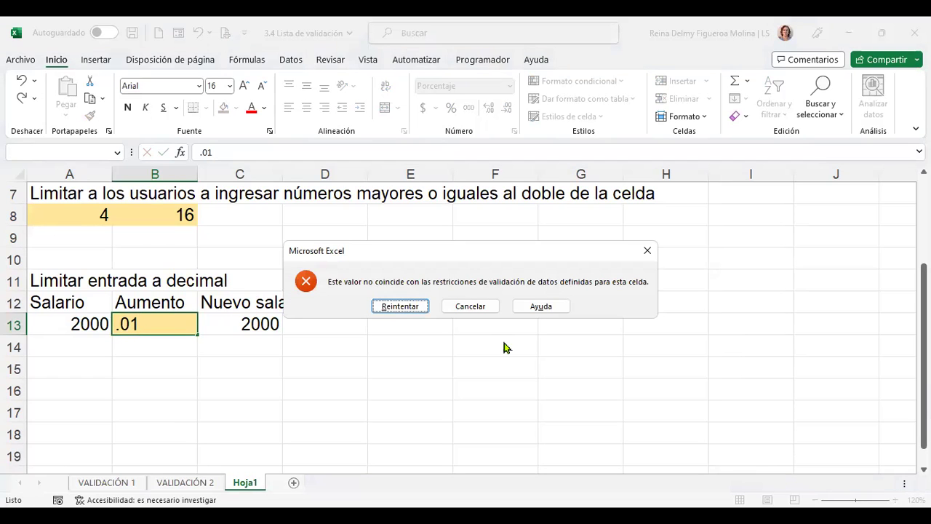
key("Return")
key("Escape")
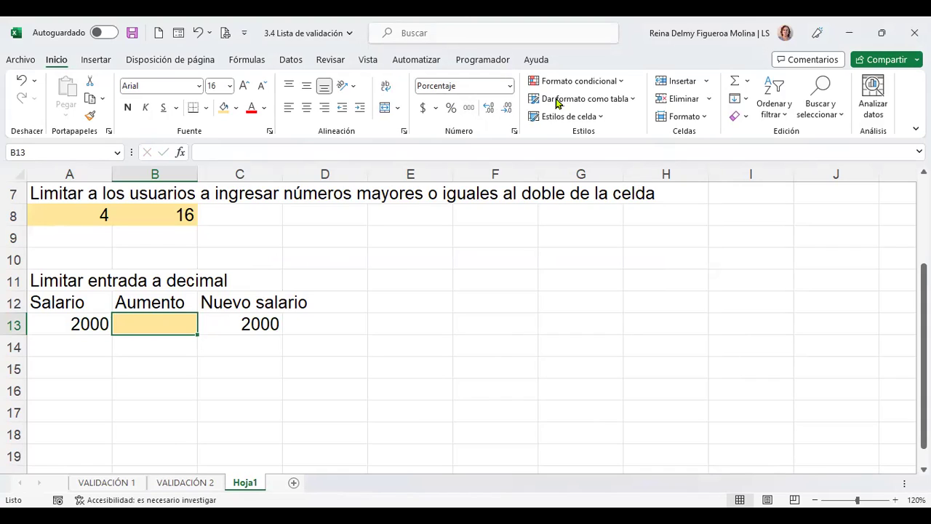
Keep B13 as Porcentaje and confirm 1.1% is rejected, leaving B13 empty.
left_click(510, 87)
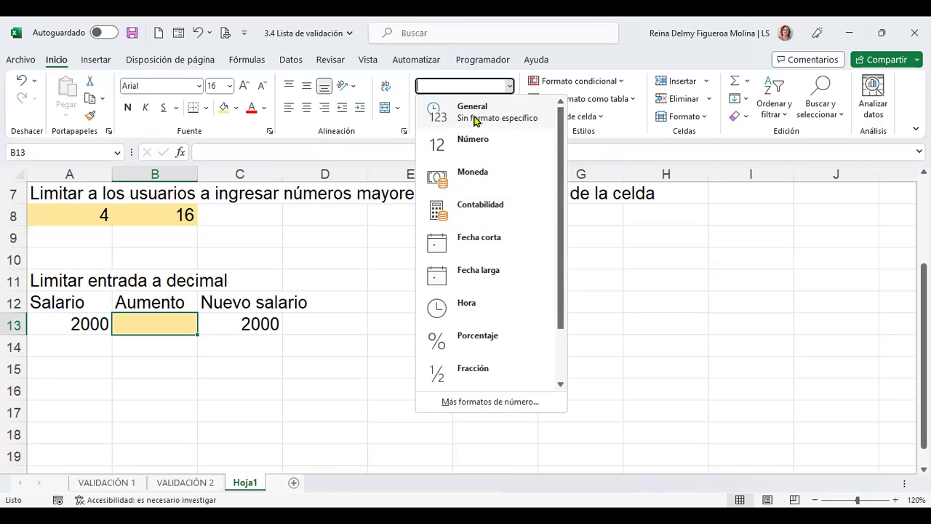
left_click(220, 397)
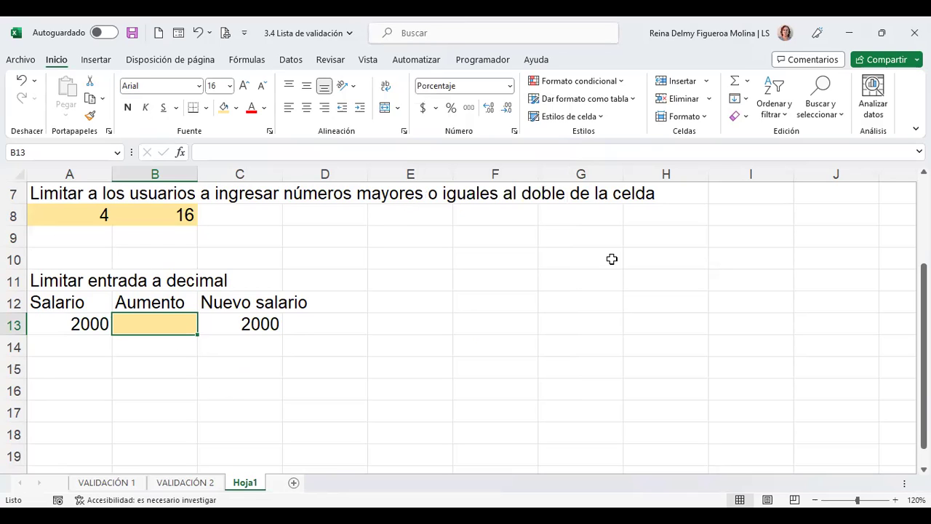
type("1.1")
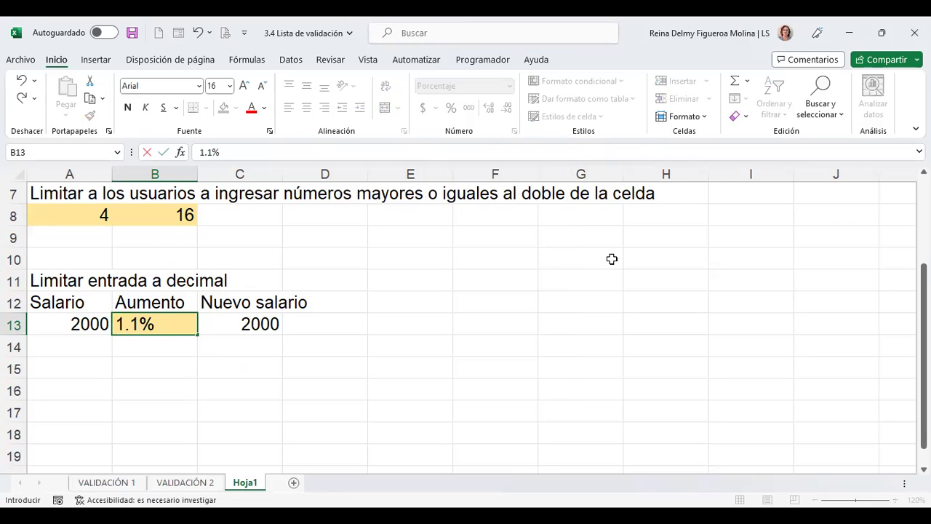
key("Return")
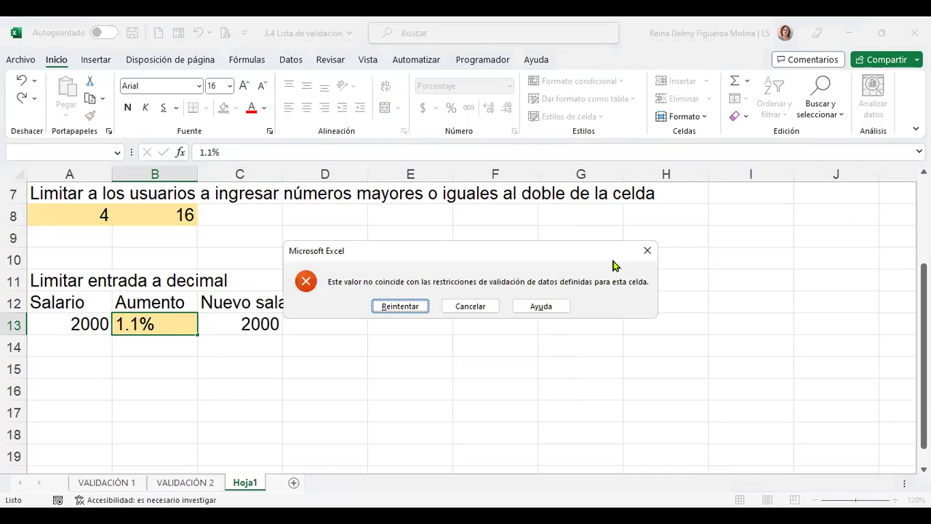
key("Escape")
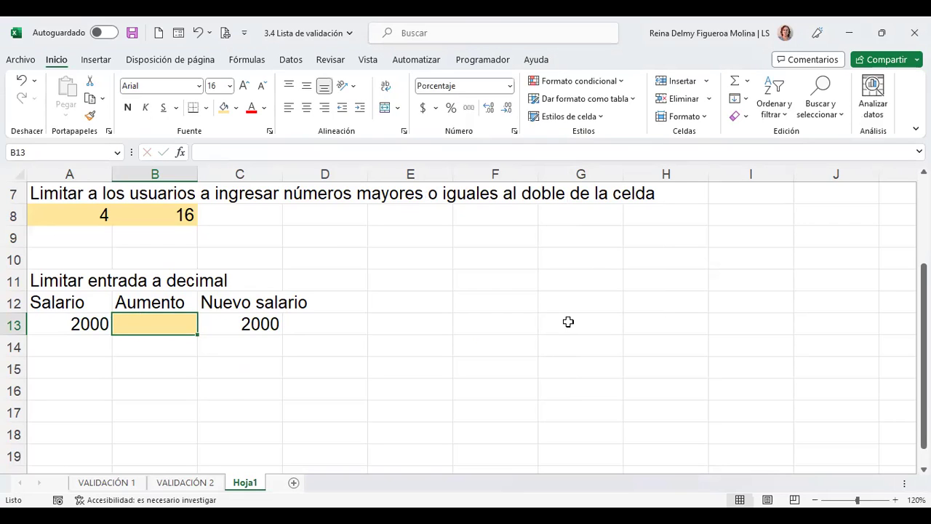
Enter helper calculations +1.1*100 (110) in G13 and +1/100 (0.01) in G14.
left_click(604, 323)
type("+1.1*100")
key("Return")
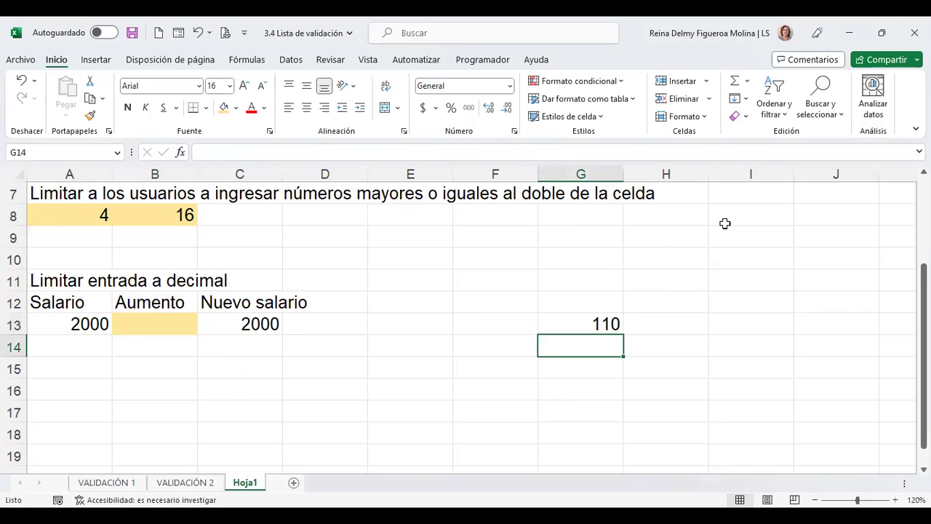
left_click(157, 327)
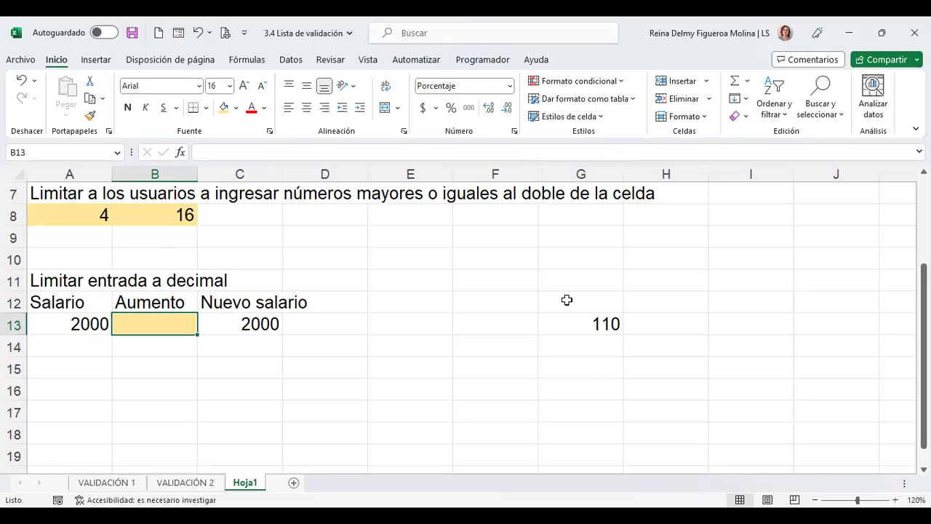
left_click(596, 340)
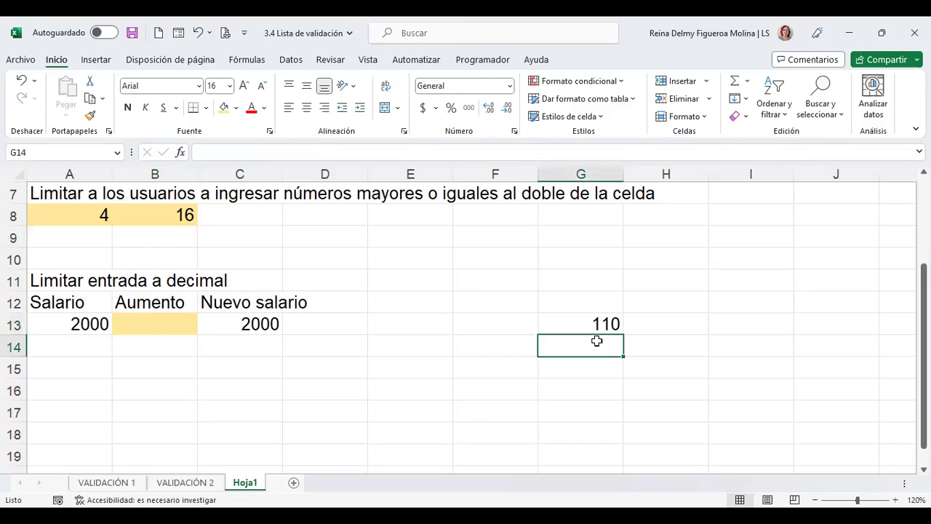
type("+1/100")
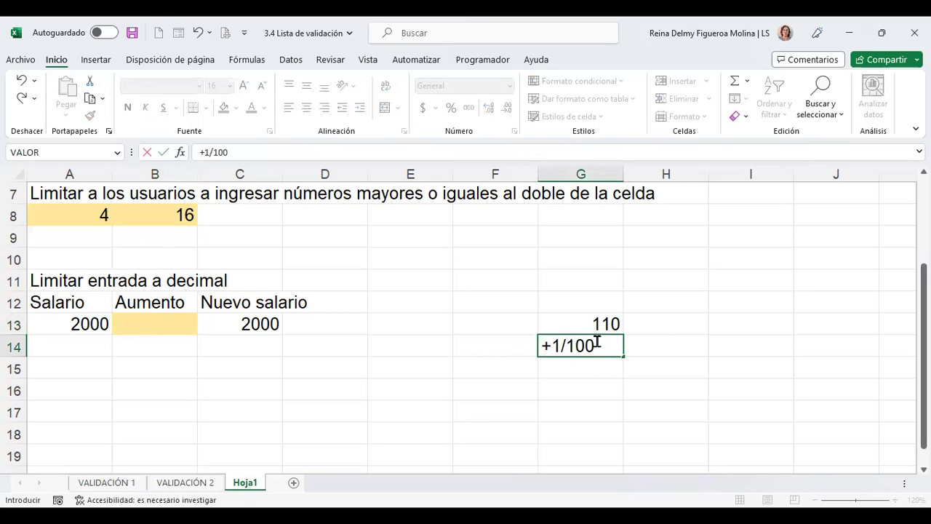
key("Return")
Confirm B13 also rejects 0.01 as the Aumento, cancelling the error.
left_click(160, 326)
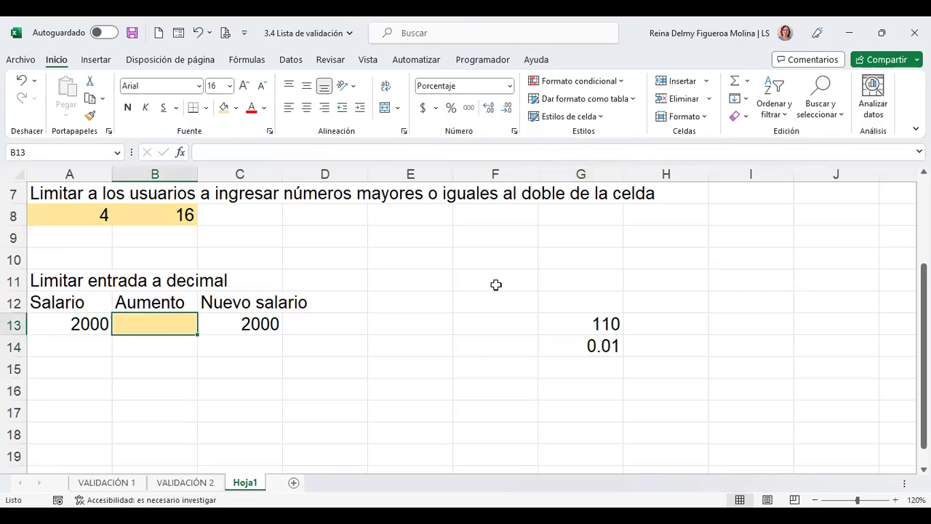
type("0.01")
key("Return")
key("Return")
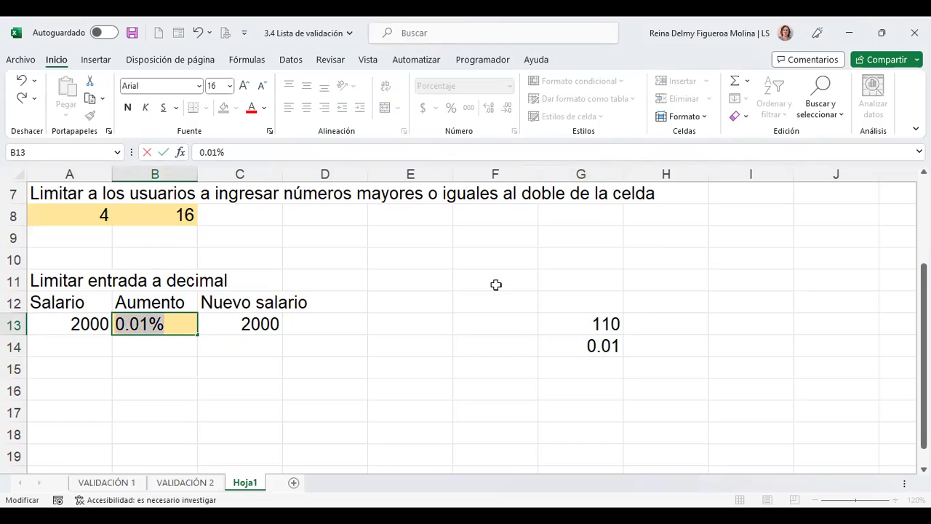
key("Escape")
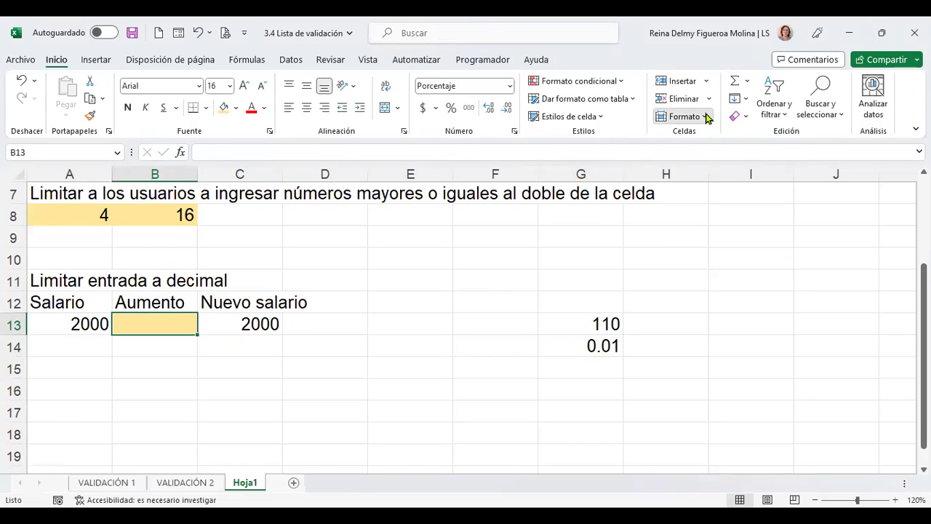
left_click(705, 116)
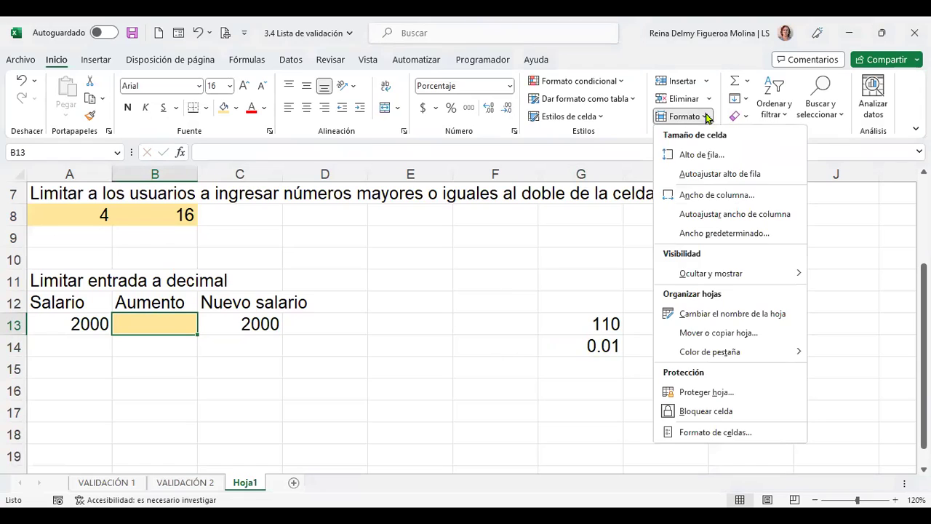
Review B13's Decimal between 1 and 3 rule, then enter an H14 formula multiplying G14, showing 1.
left_click(300, 63)
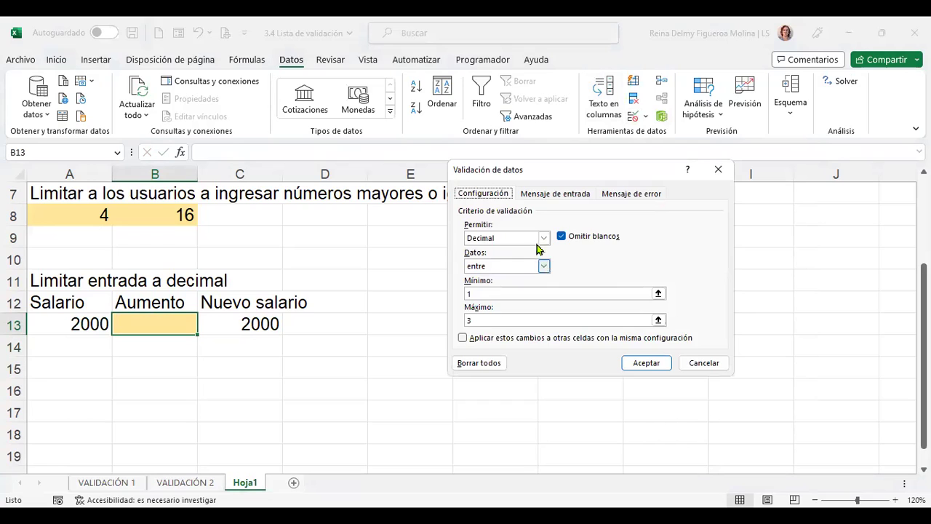
left_click(704, 363)
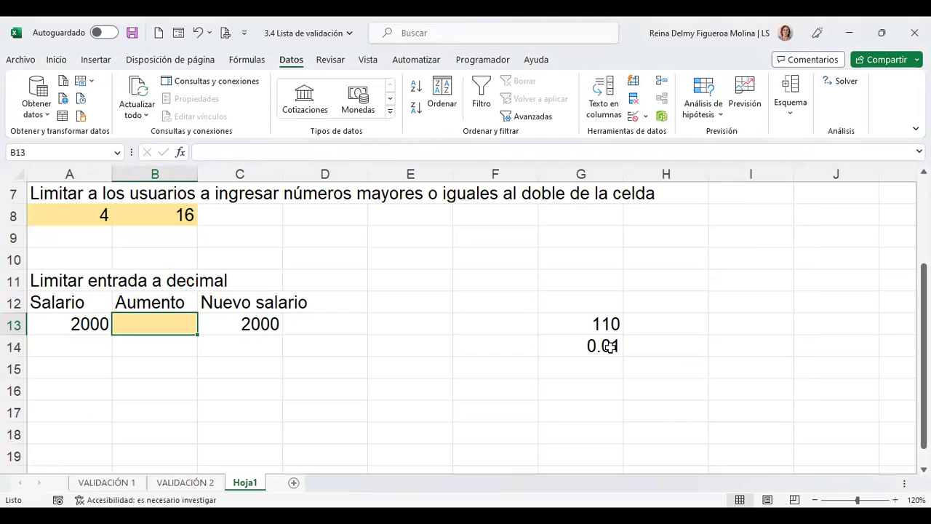
left_click(606, 347)
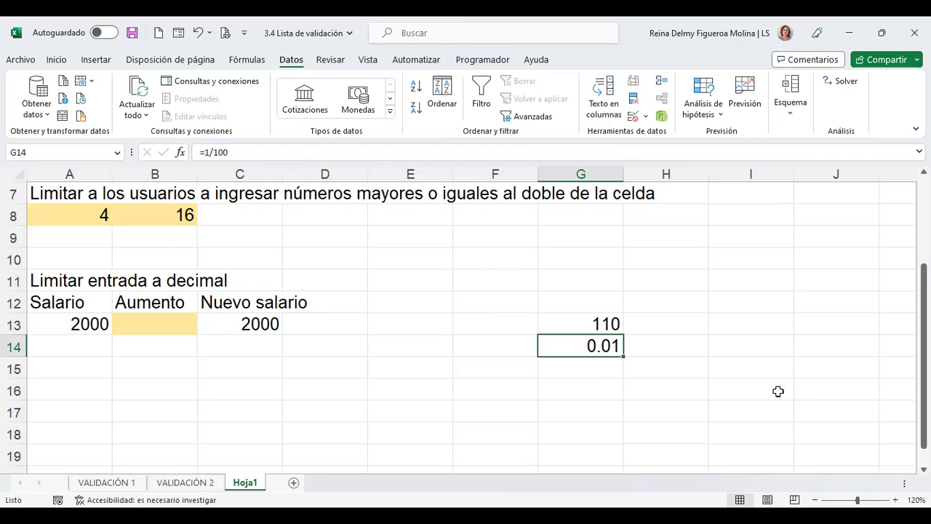
key("Right")
type("+")
key("Left")
type("*10")
key("Return")
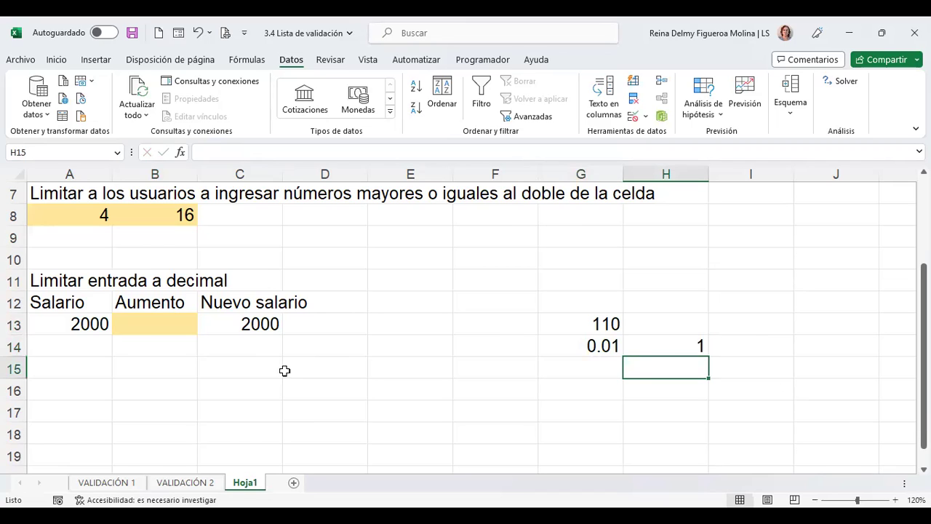
Inspect C13's formula =+A13+A13*B13 without changing it, then return to B13.
left_click(246, 327)
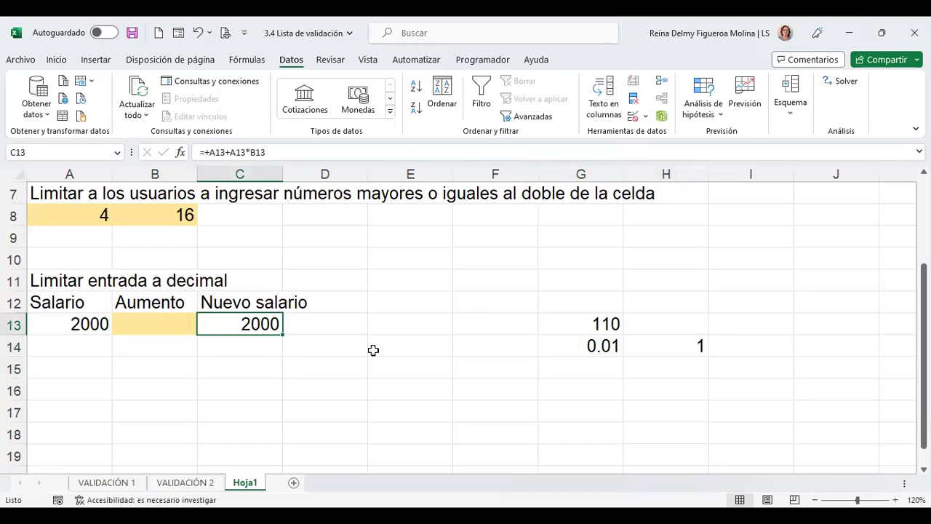
key("F2")
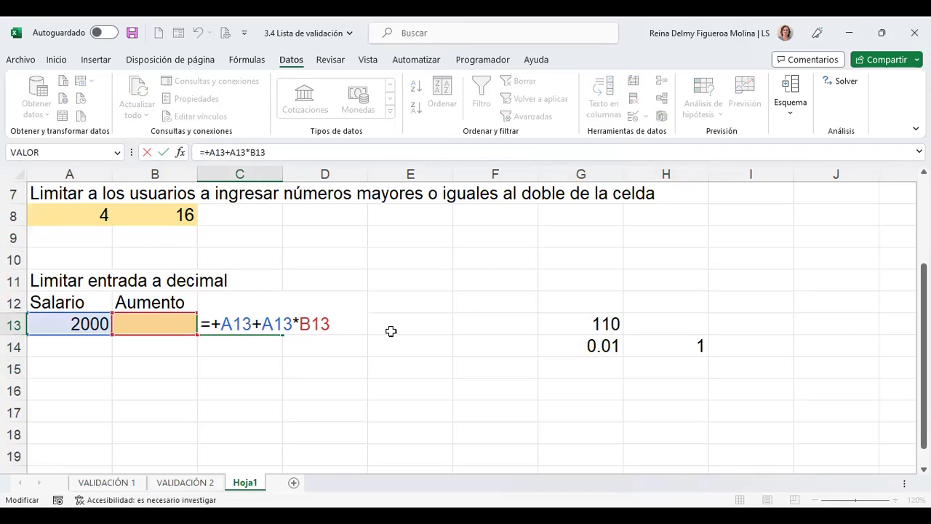
key("Return")
key("Up")
key("Left")
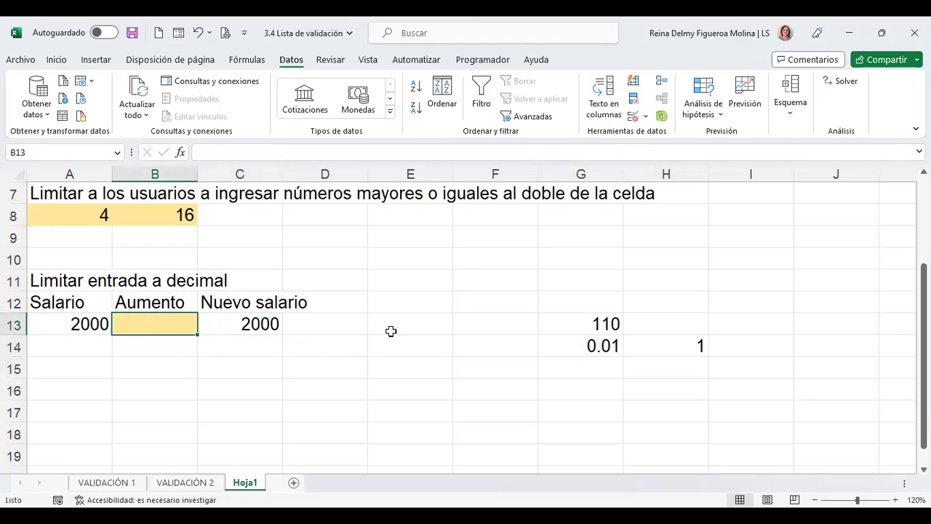
left_click(64, 59)
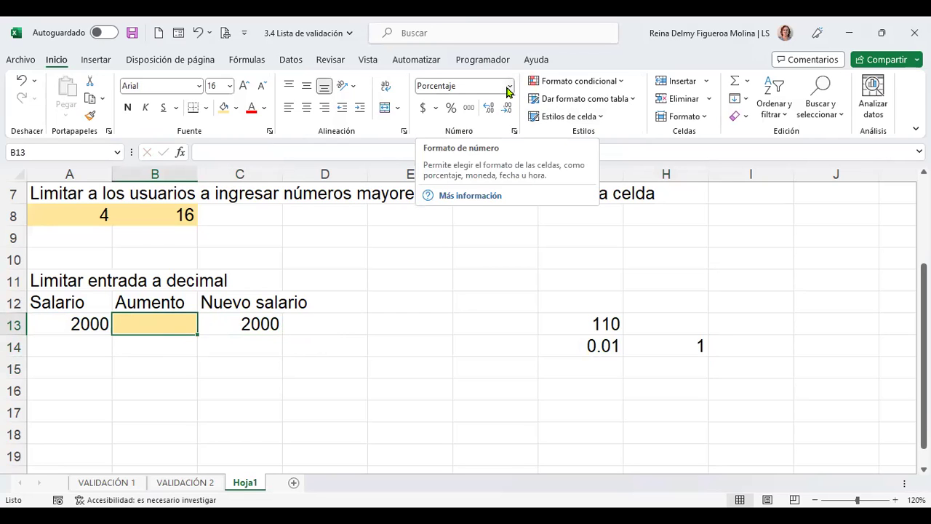
Format B13 as a plain number and enter 2.5 as the Aumento value.
left_click(507, 87)
left_click(504, 117)
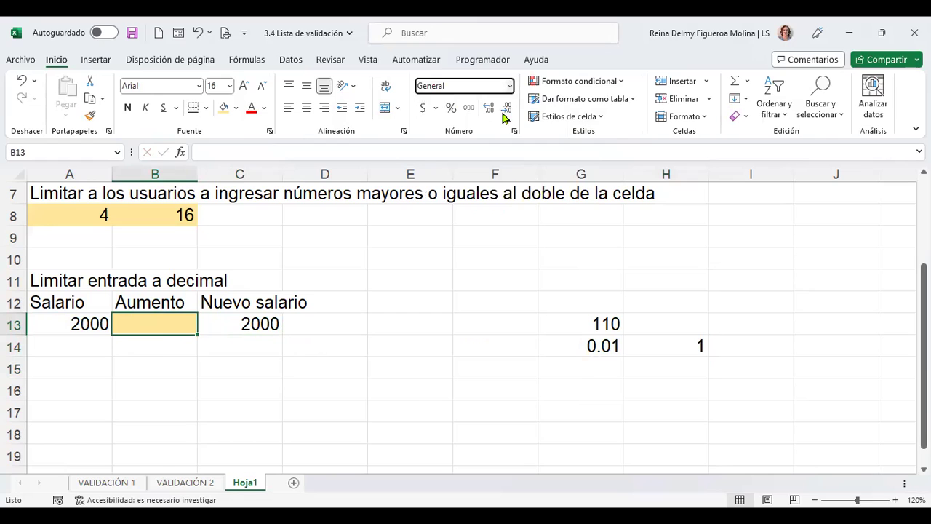
left_click(510, 86)
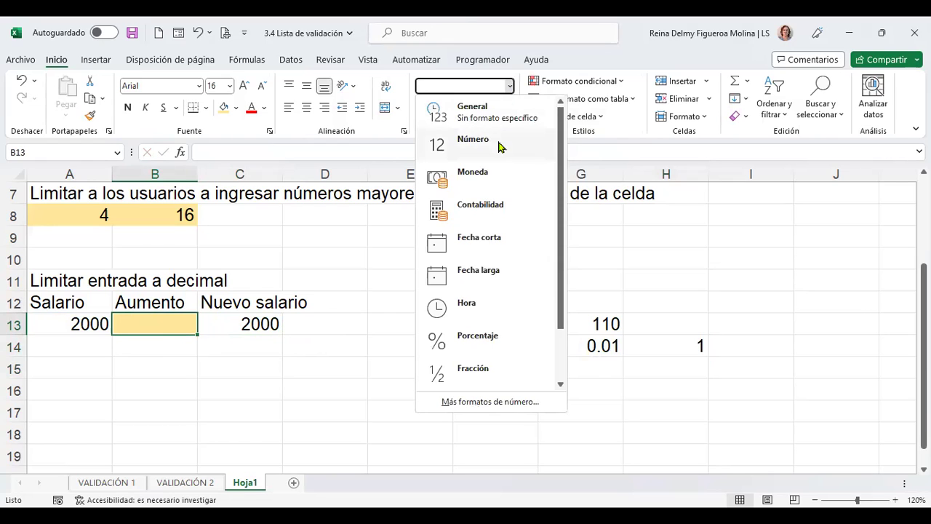
left_click(499, 147)
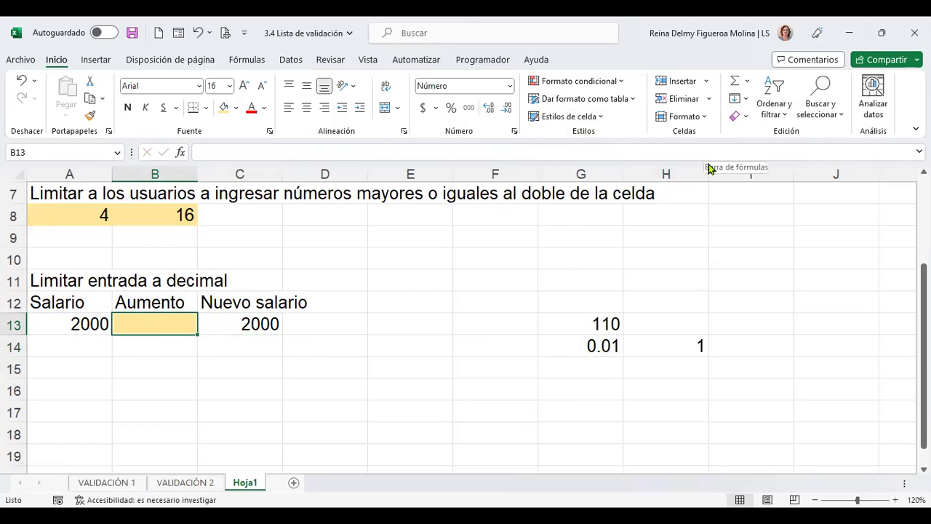
type("1")
key("Return")
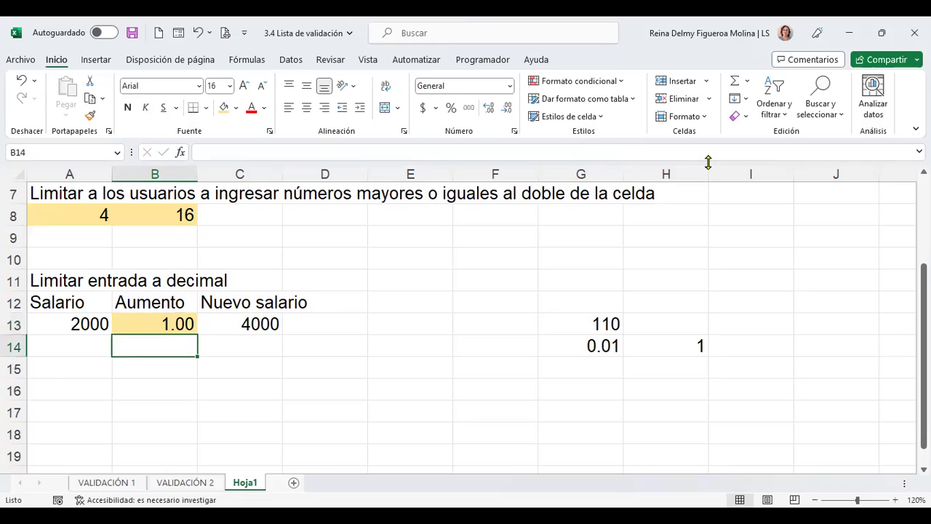
key("Up")
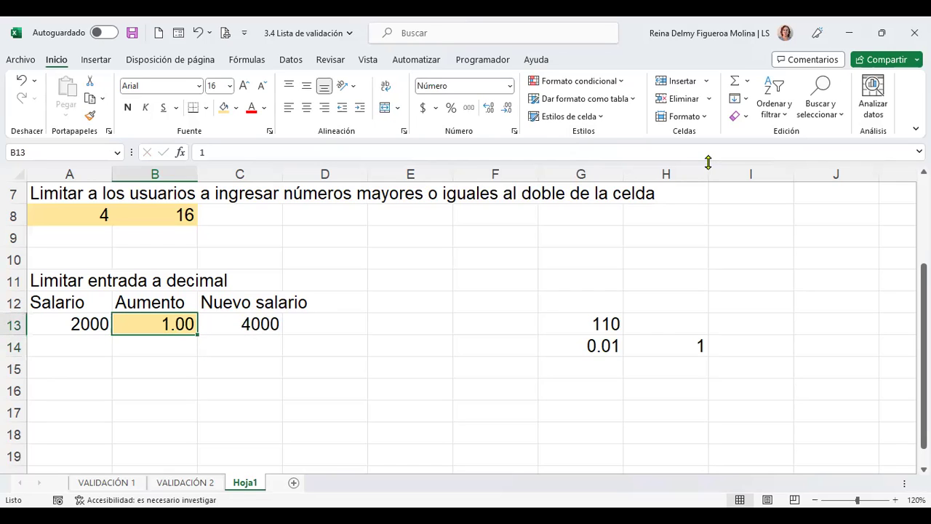
type("2.5")
key("Tab")
key("Left")
Rename the B12 header to Aumento (%), set its font size to 14, and autofit column B.
key("Up")
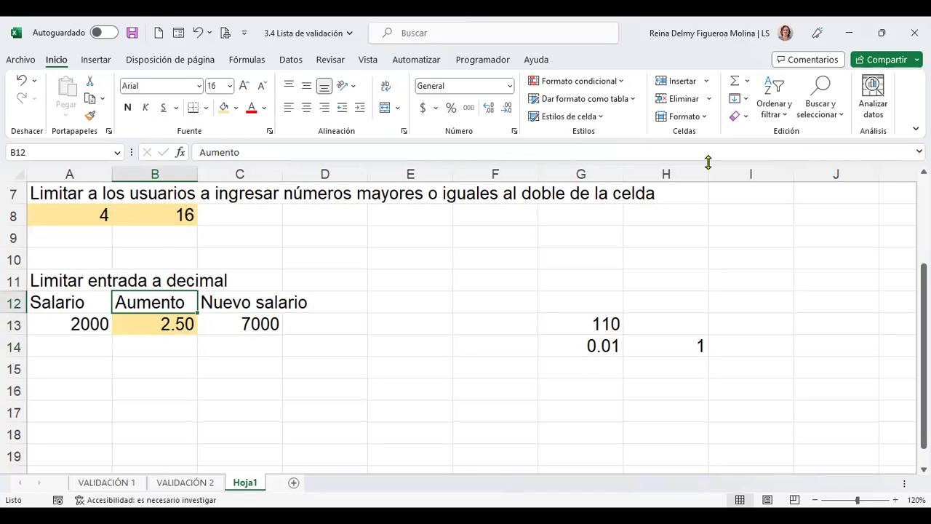
key("F2")
type("(")
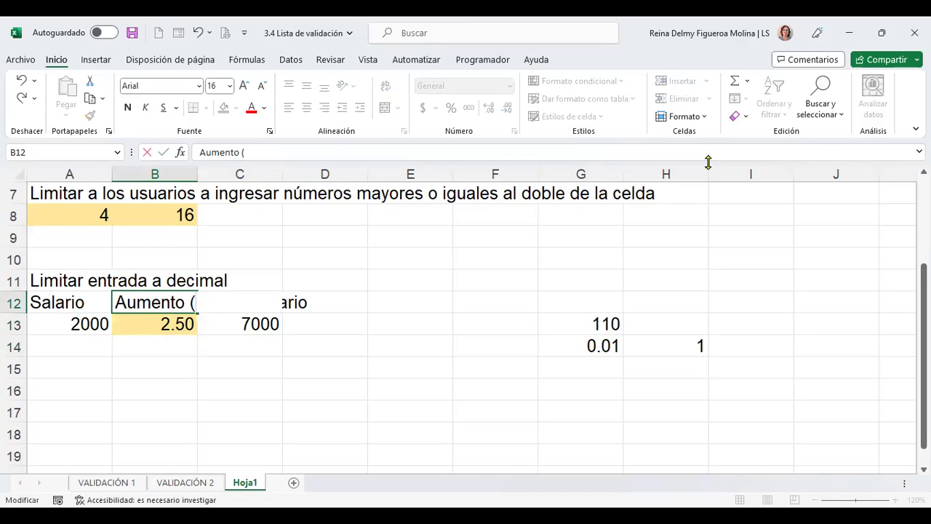
type("%)")
key("Return")
key("Up")
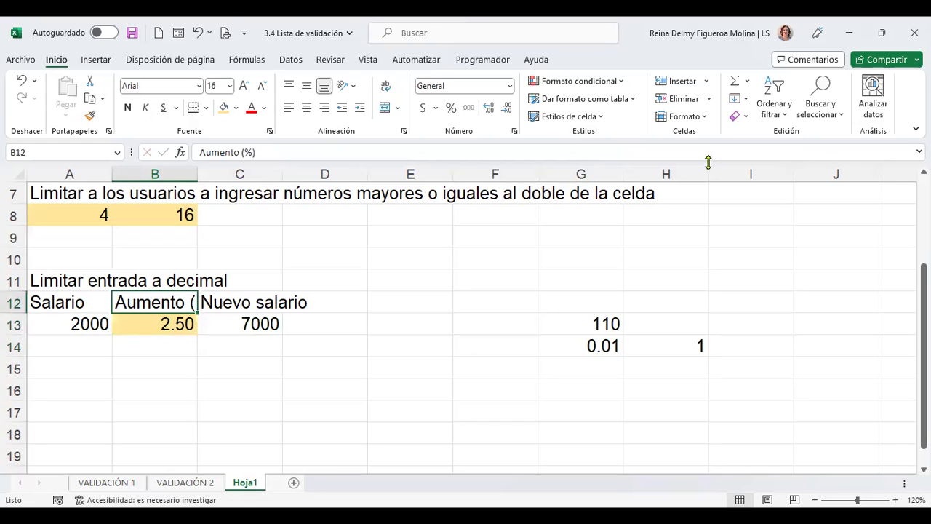
left_click(262, 85)
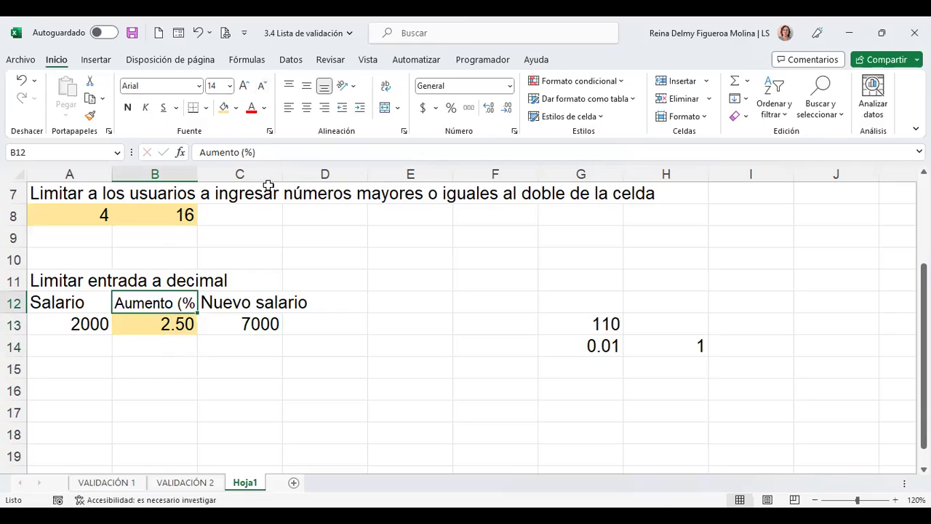
double_click(197, 173)
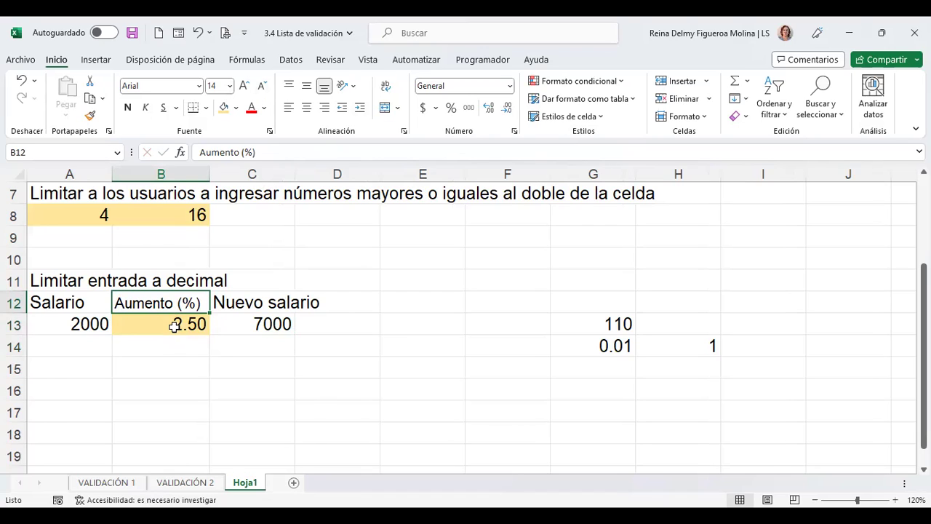
left_click(175, 327)
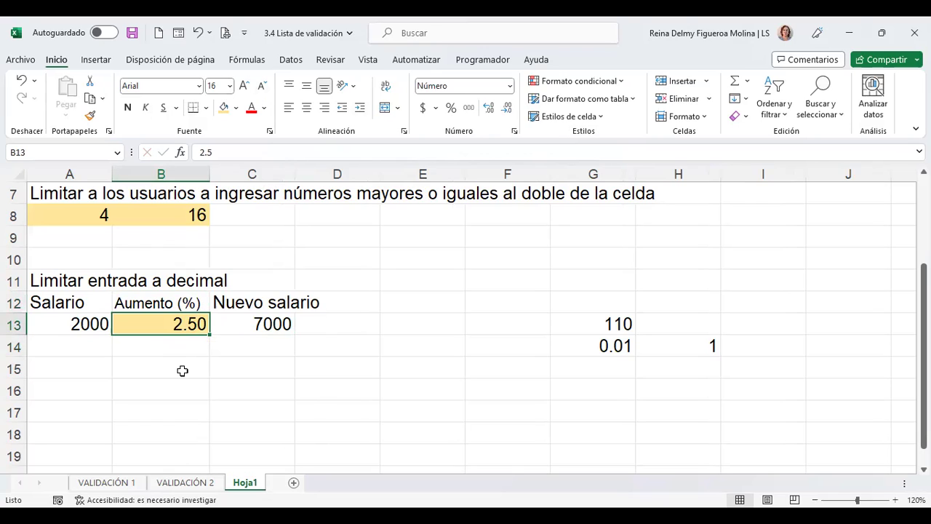
Apply the custom number format 0.00" %" to B13 so it shows 2.50 %.
left_click(514, 132)
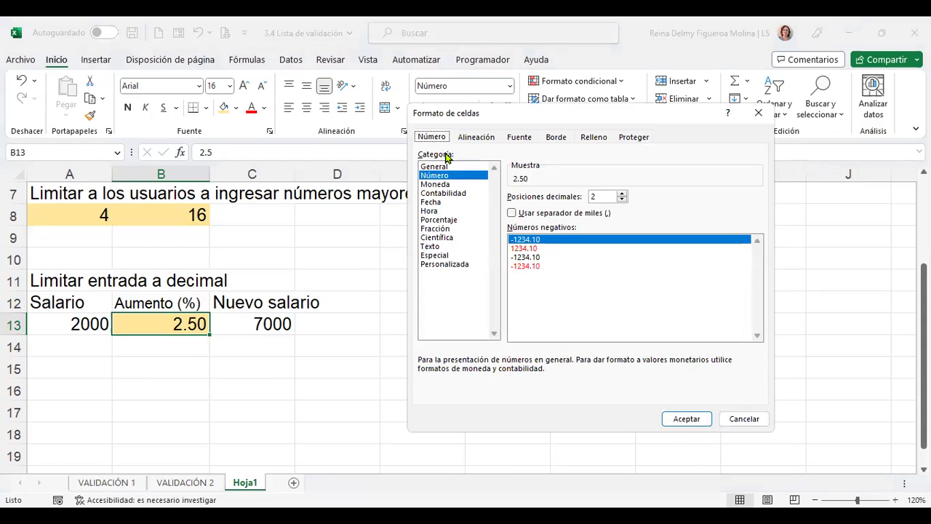
left_click(457, 265)
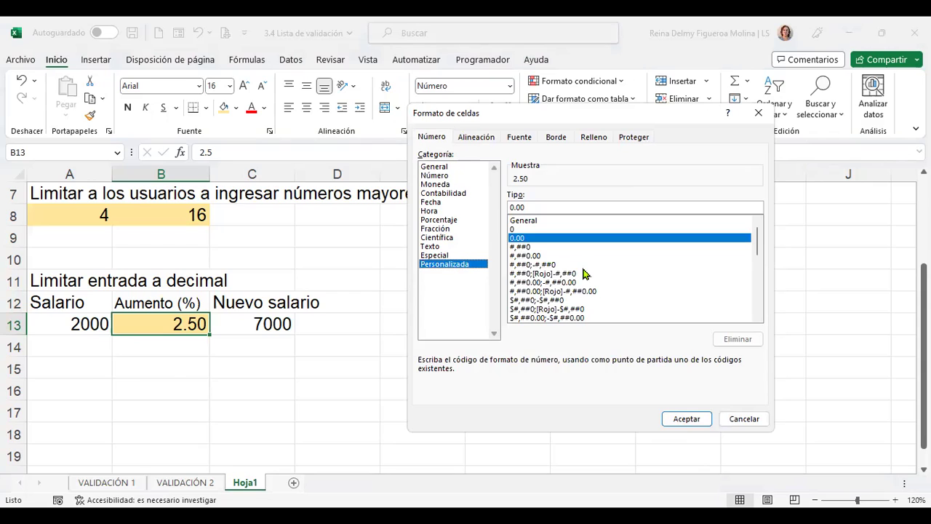
mouse_move(753, 254)
left_mouse_down()
mouse_move(755, 320)
mouse_move(756, 227)
left_mouse_up()
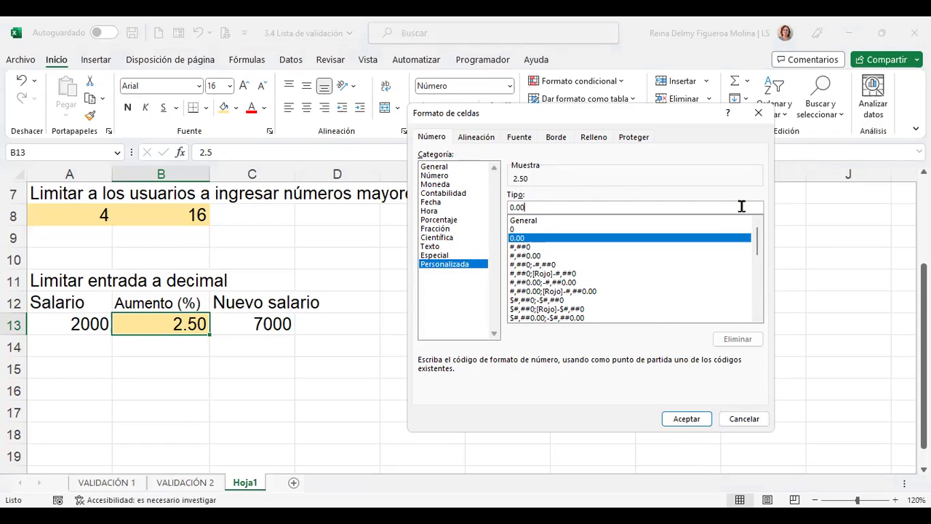
type("\" % ")
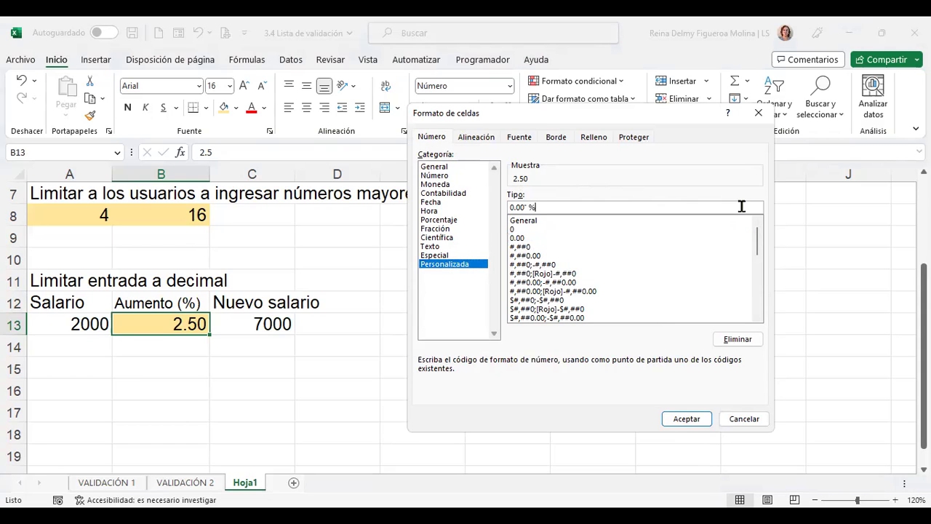
type("\"")
left_click(686, 420)
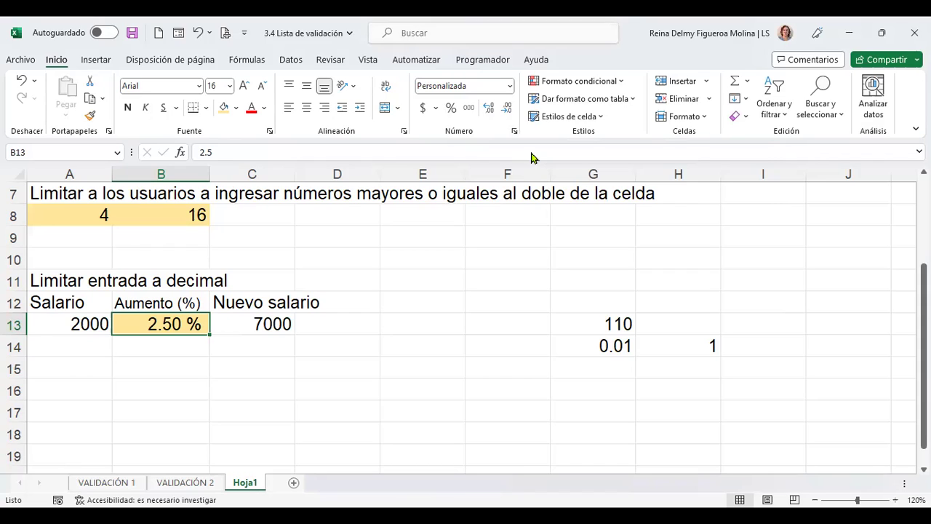
Append % to C13's formula, making it =+A13+A13*B13%, and review the result.
left_click(245, 324)
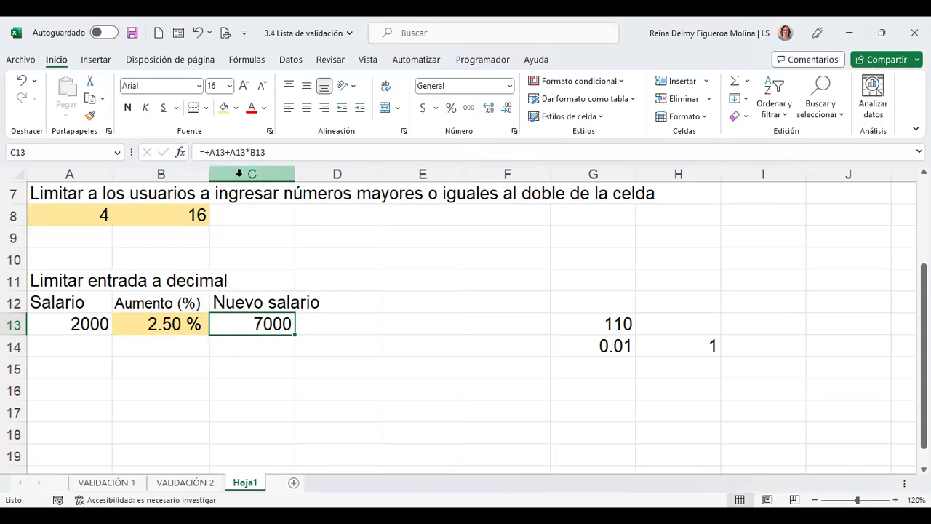
key("F2")
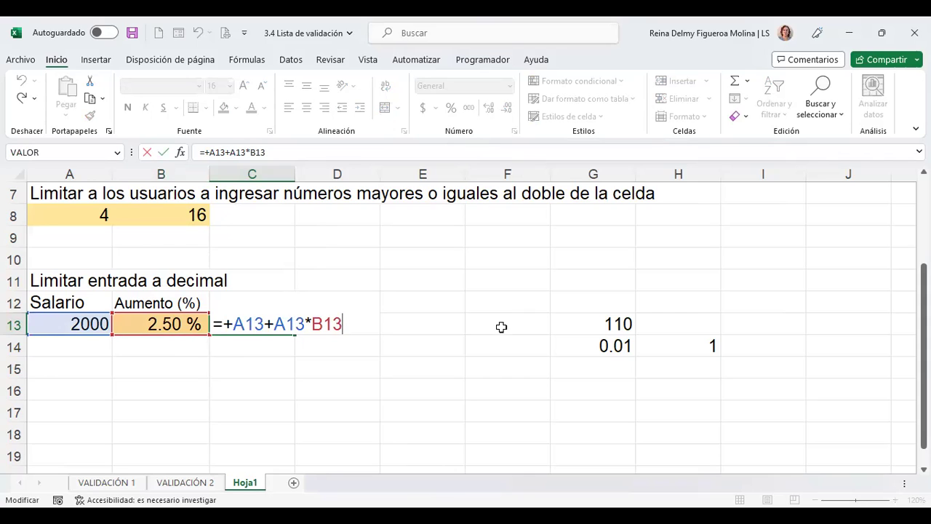
type("%")
key("Return")
key("Up")
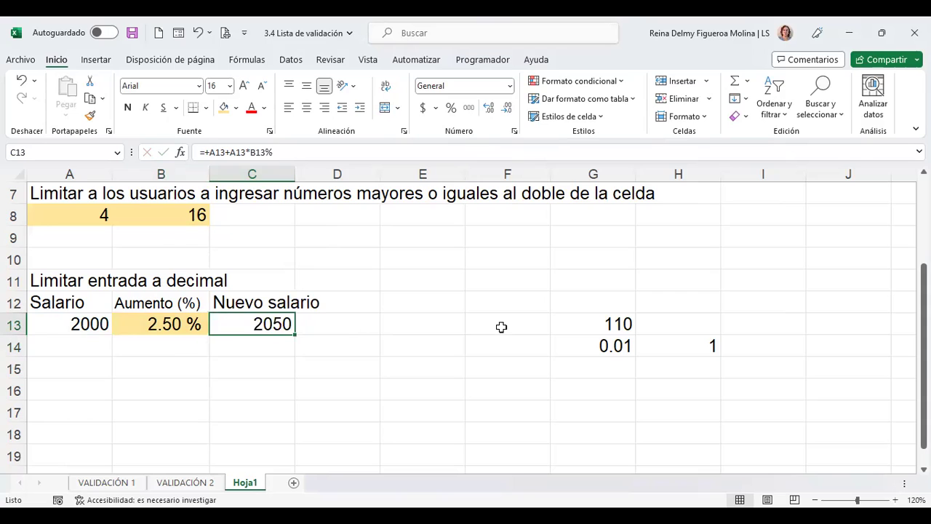
key("F2")
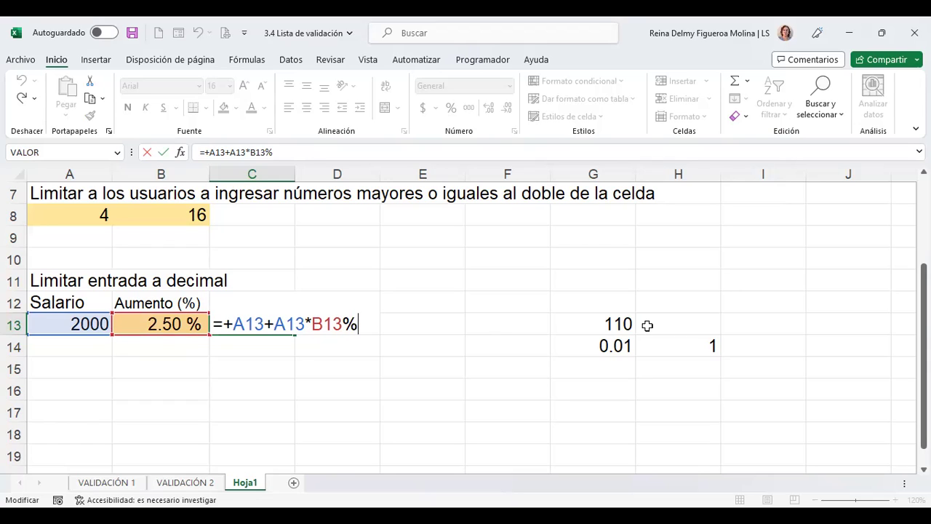
key("Return")
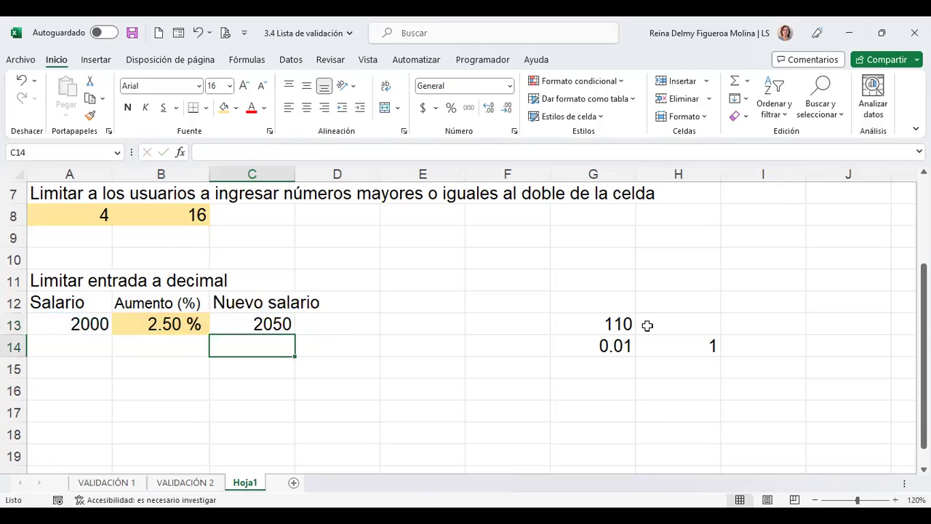
key("Up")
key("Left")
Enter 3 in B13, then try 4 and cancel the validation rejection.
type("3")
key("Tab")
key("Left")
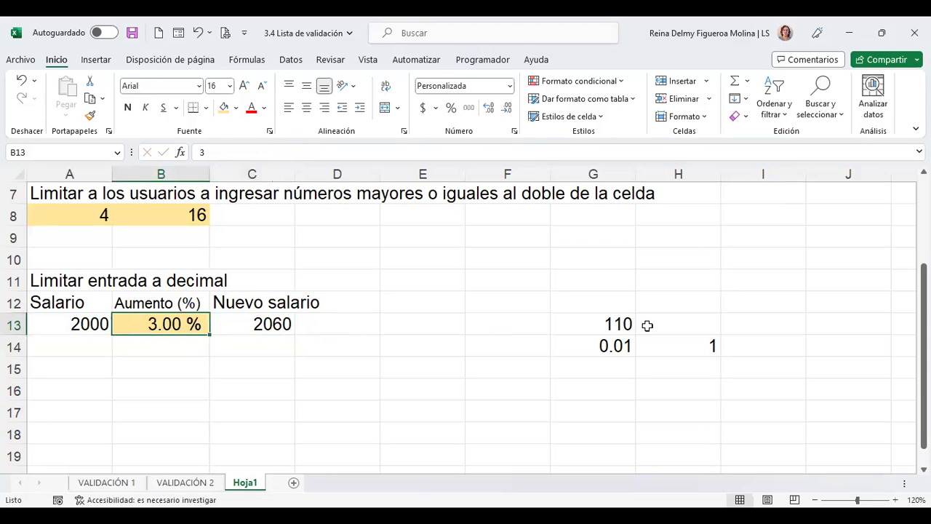
type("4")
key("Return")
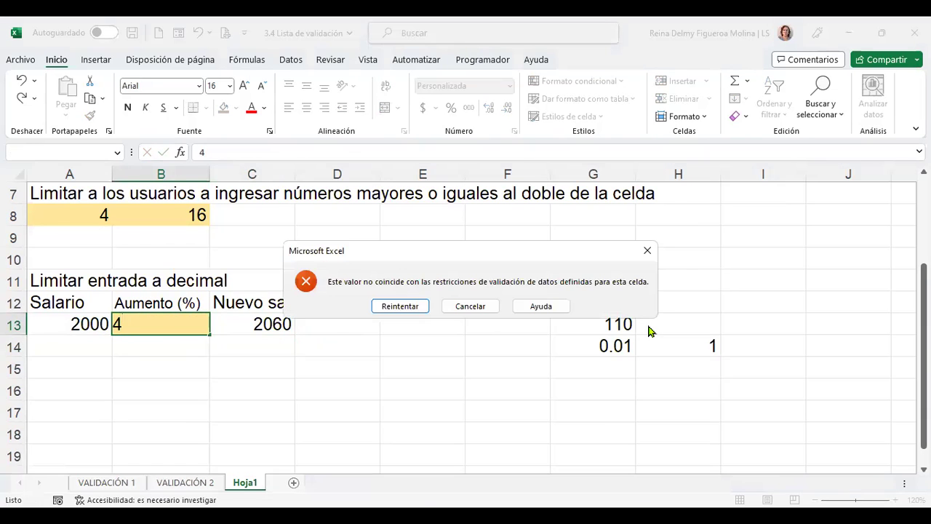
key("Escape")
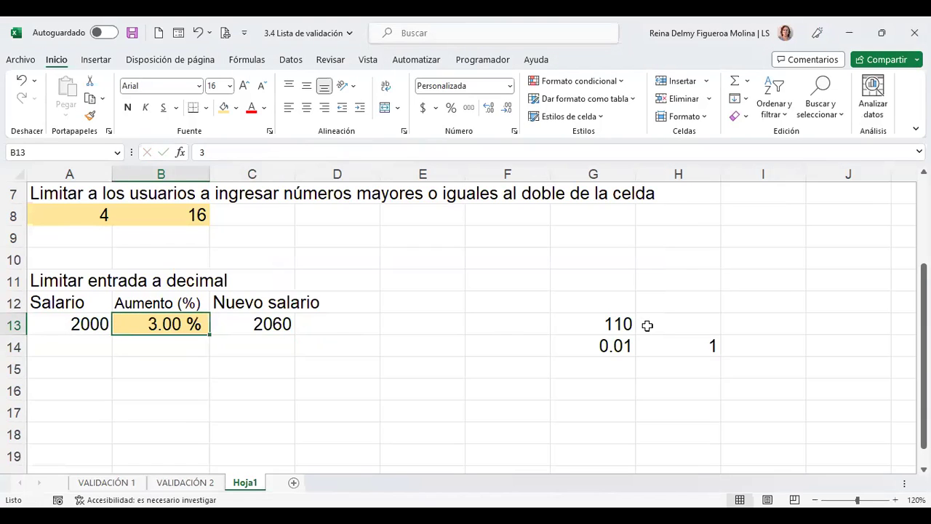
Set B13 to 2.3 and check that C13's =+A13+A13*B13% formula gives 2046.
type("2.3")
key("Tab")
key("Tab")
key("Left")
key("Left")
key("Left")
key("Right")
key("Right")
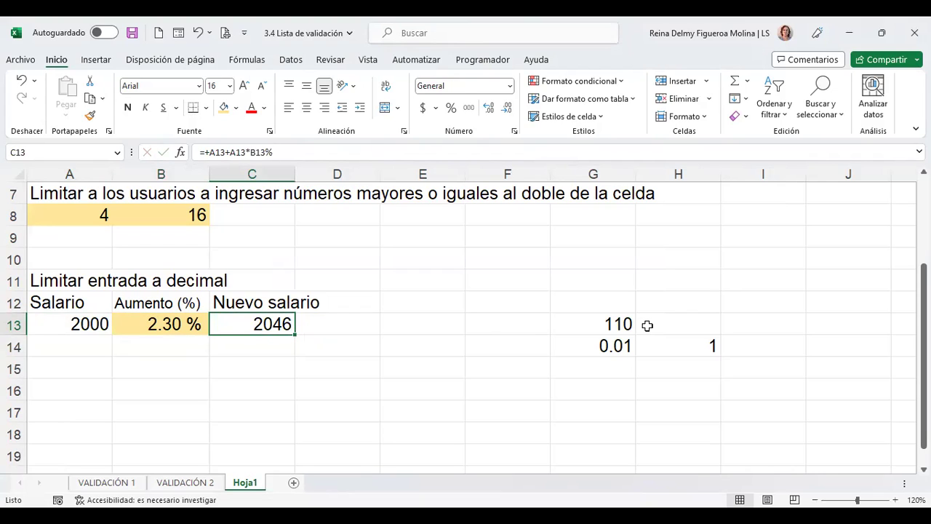
key("Left")
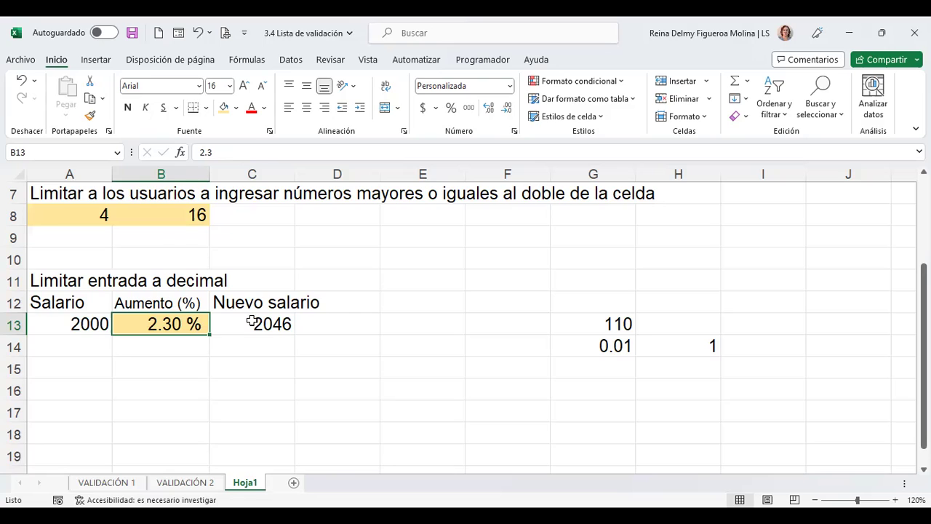
left_click(252, 322)
key("F2")
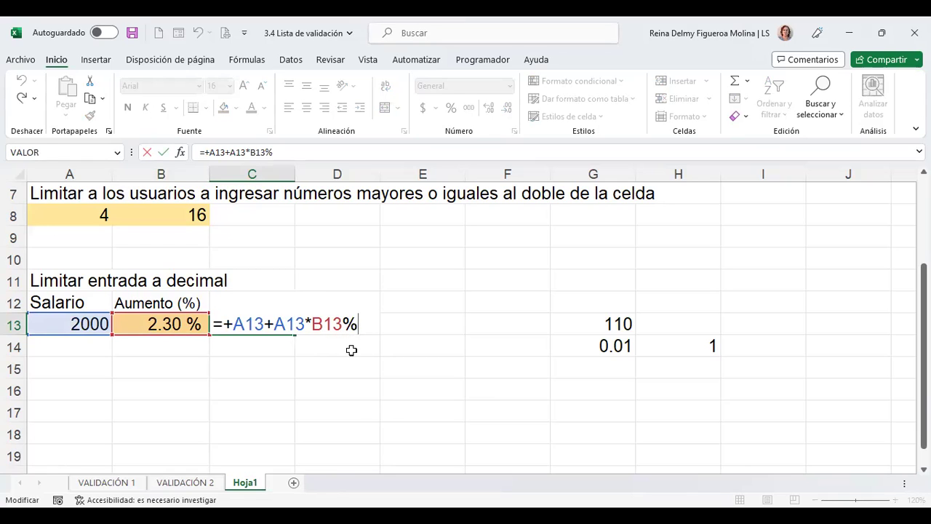
key("Return")
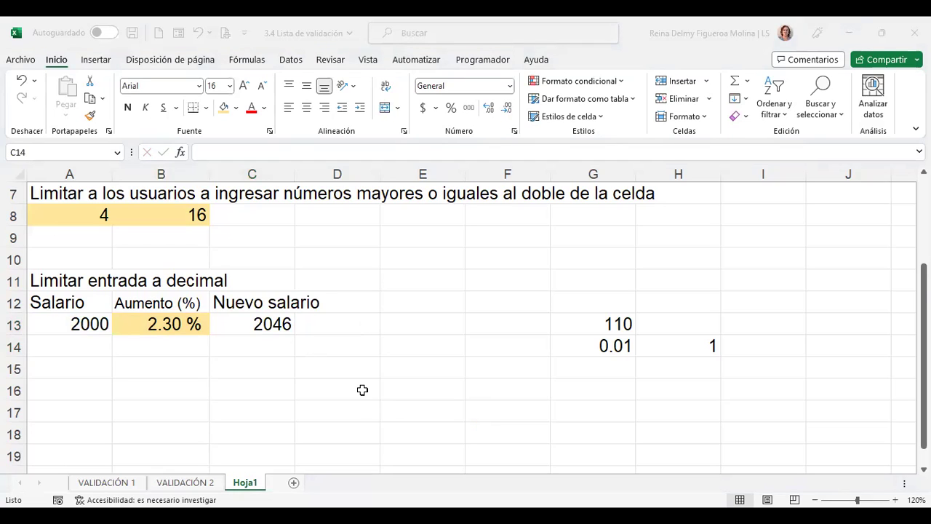
Type Departamentos in A17, then Contabilidad, RRHH, Ventas, Marketing, Operaciones and Ejecutivo below it.
scroll(241, 384, "down", 2)
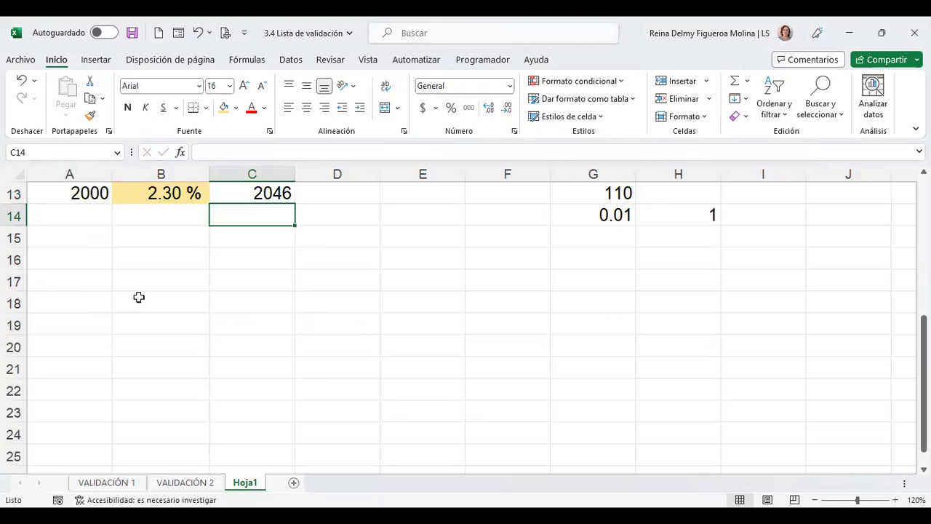
left_click(77, 277)
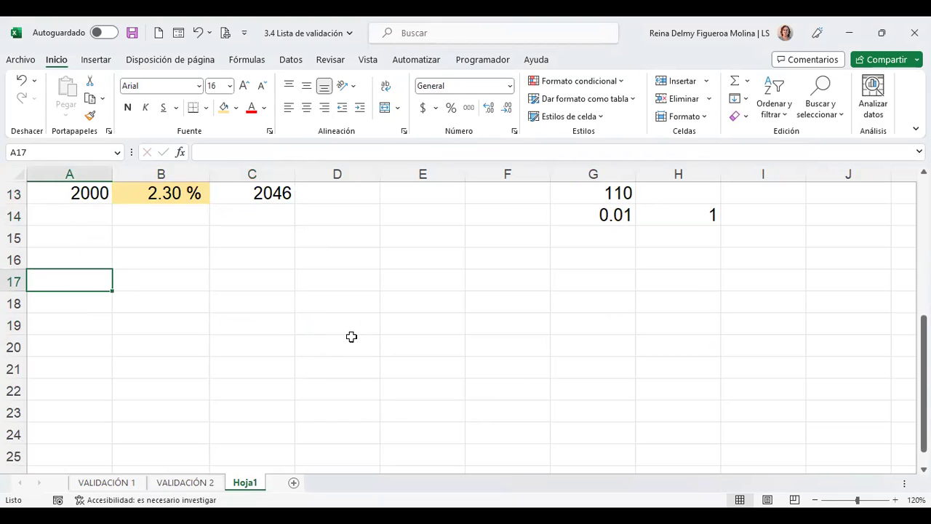
type("Departamentos")
key("Return")
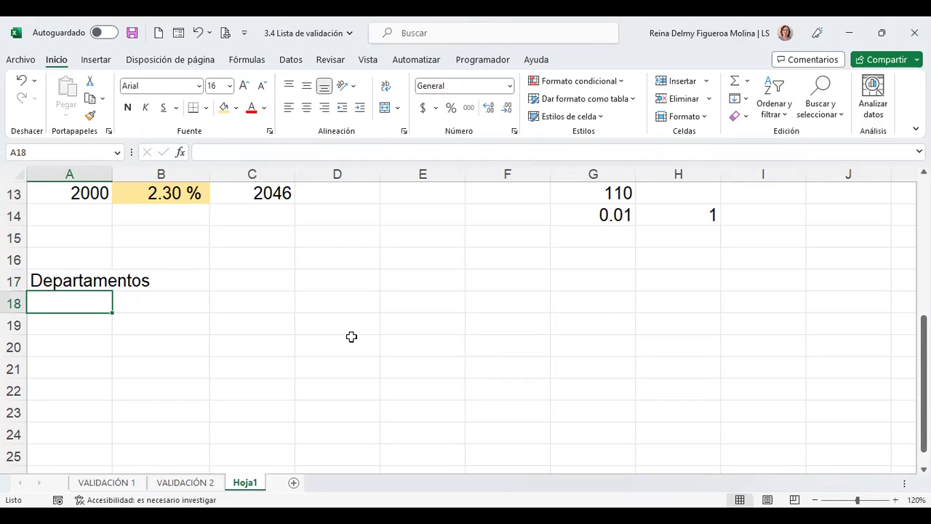
type("Contabilidad")
key("Return")
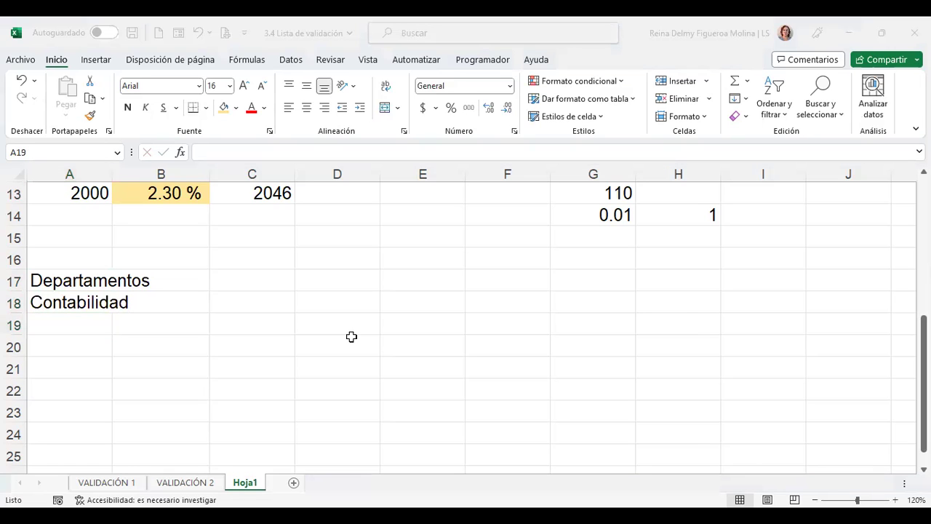
type("RRHH")
key("Return")
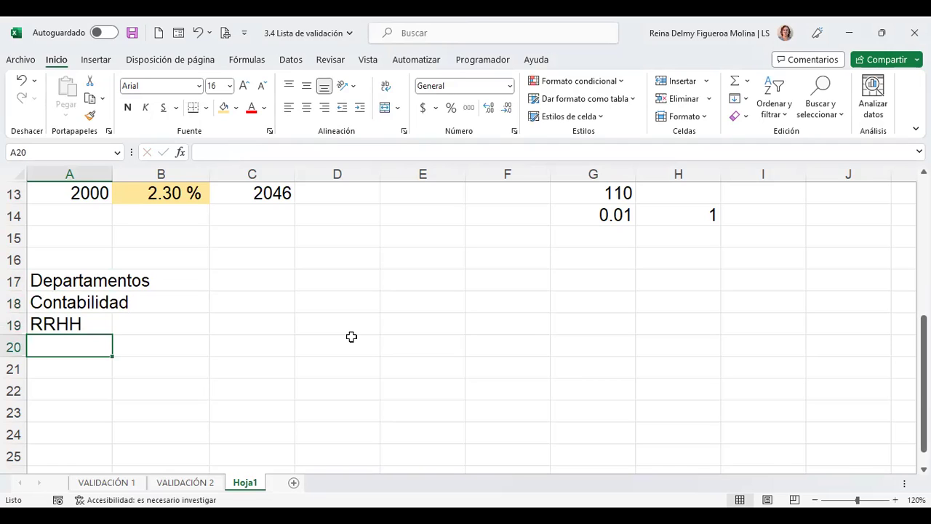
type("Ventas")
key("Return")
type("Mar")
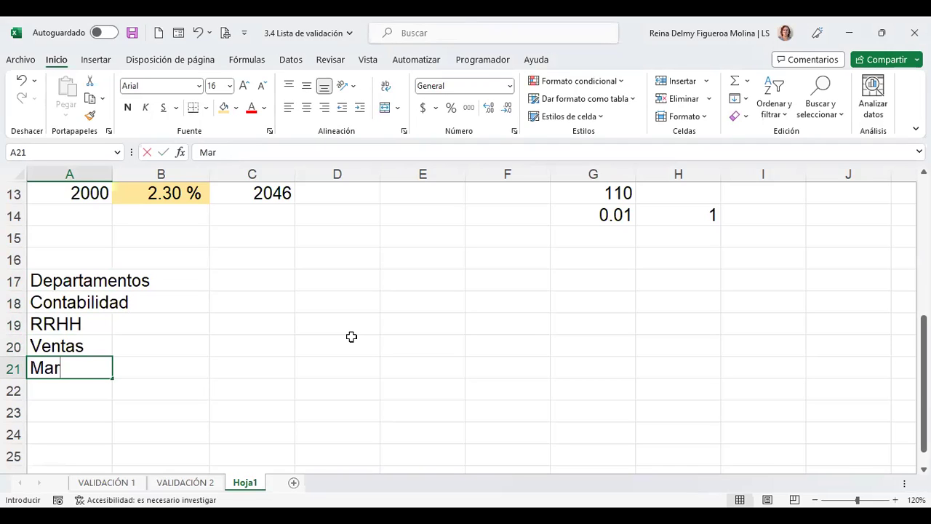
type("keting")
key("Return")
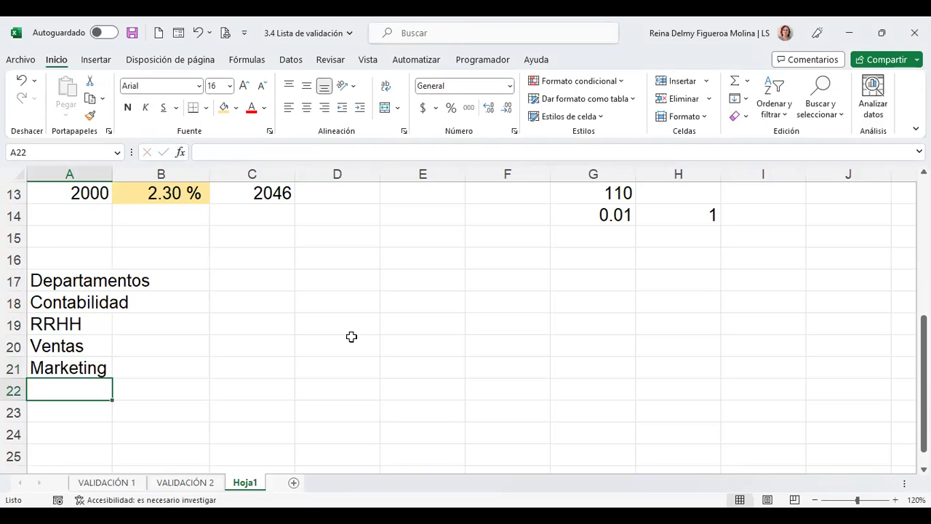
type("Operaciones")
key("Return")
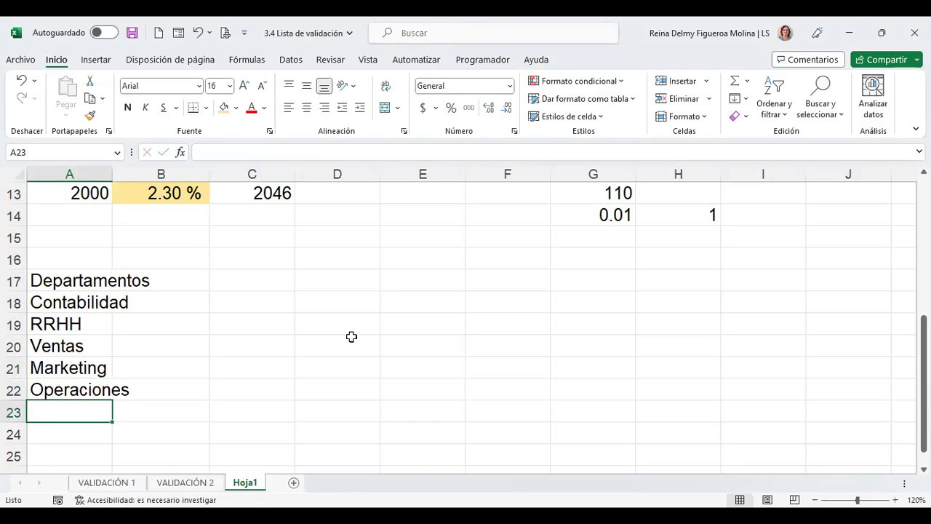
type("Ejecutivo")
key("Return")
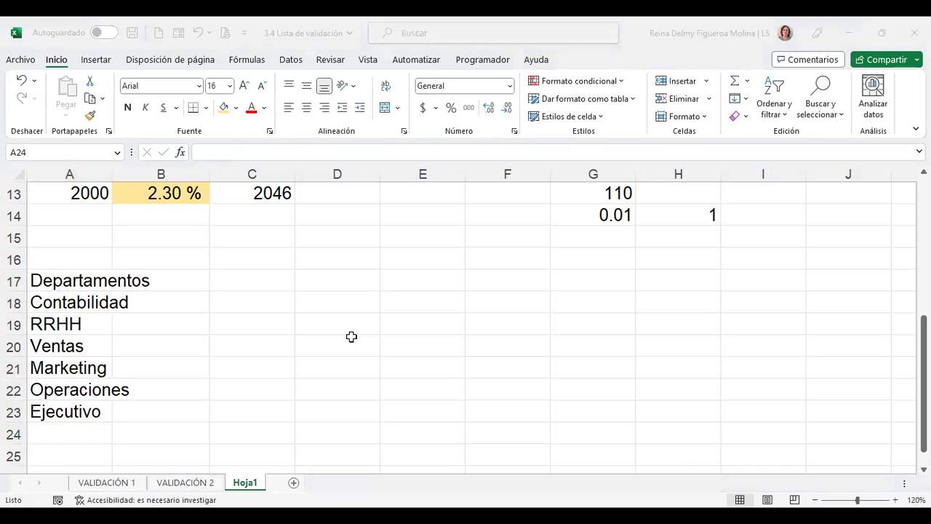
Add the heading Departamentos in C17.
key("Up")
key("Up")
key("Up")
key("Up")
key("Right")
key("Right")
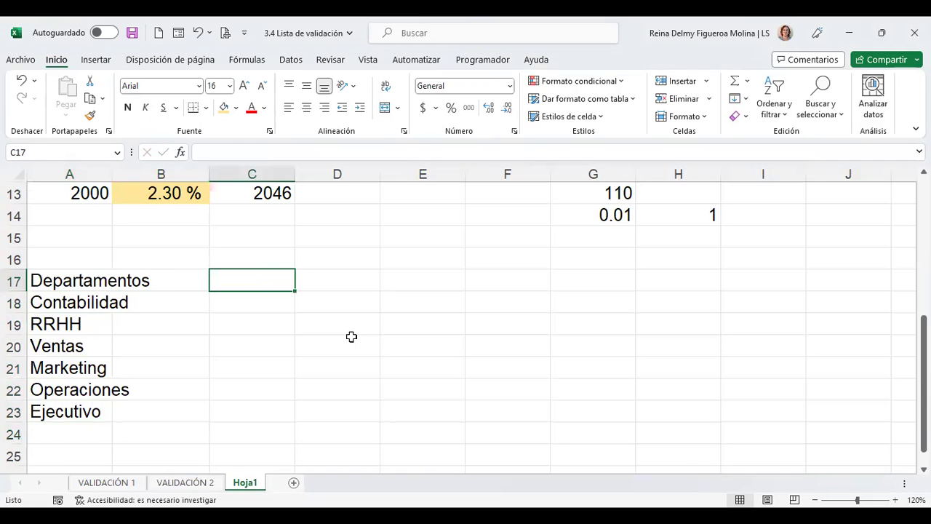
type("Departaments")
key("BackSpace")
key("BackSpace")
type("tos")
key("Return")
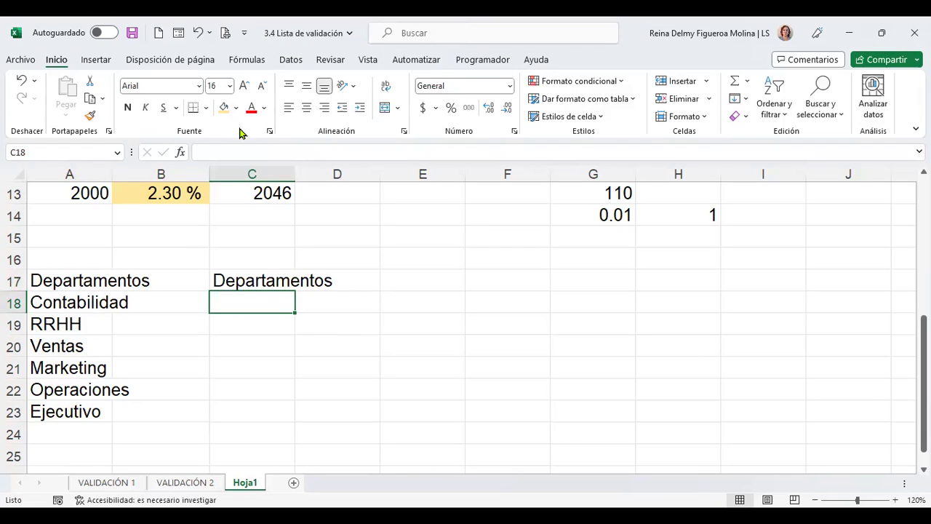
Fill C18 yellow and give it a list validation sourced from A18:A23.
left_click(224, 108)
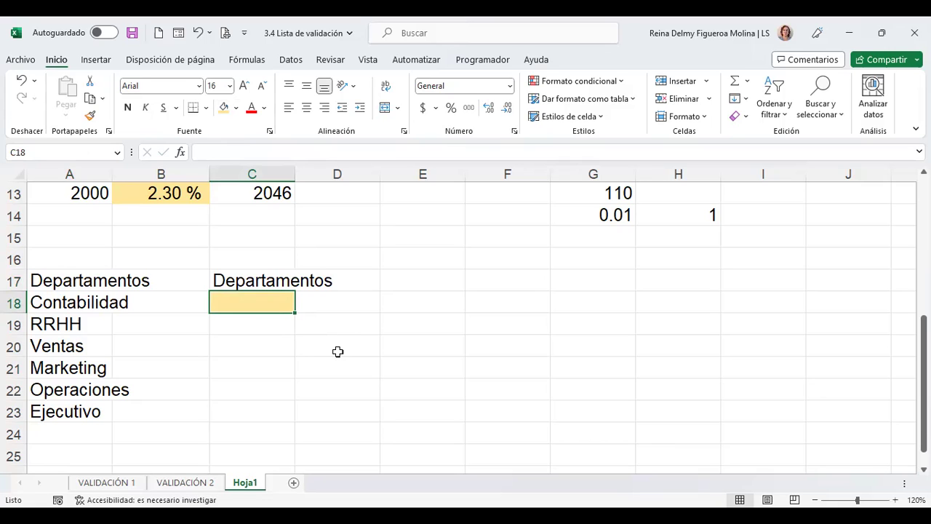
left_click(299, 61)
left_click(634, 118)
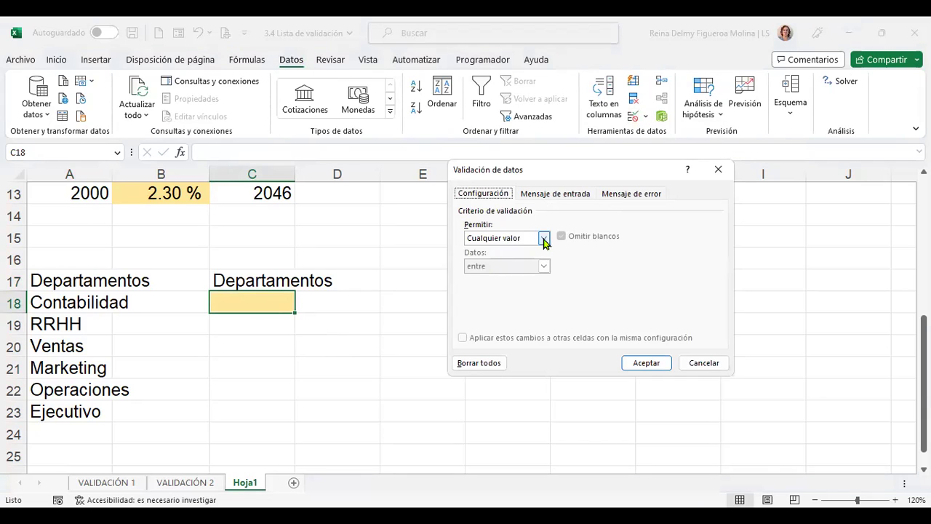
left_click(545, 240)
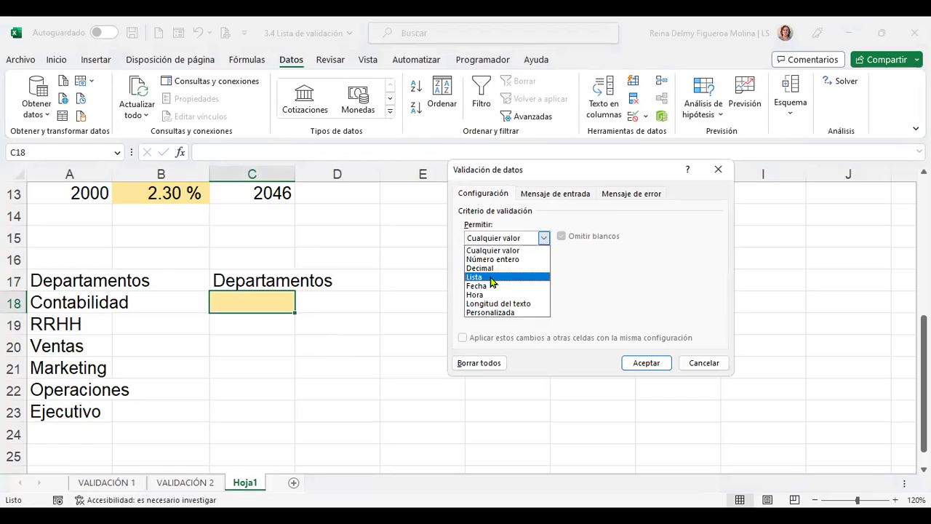
left_click(491, 277)
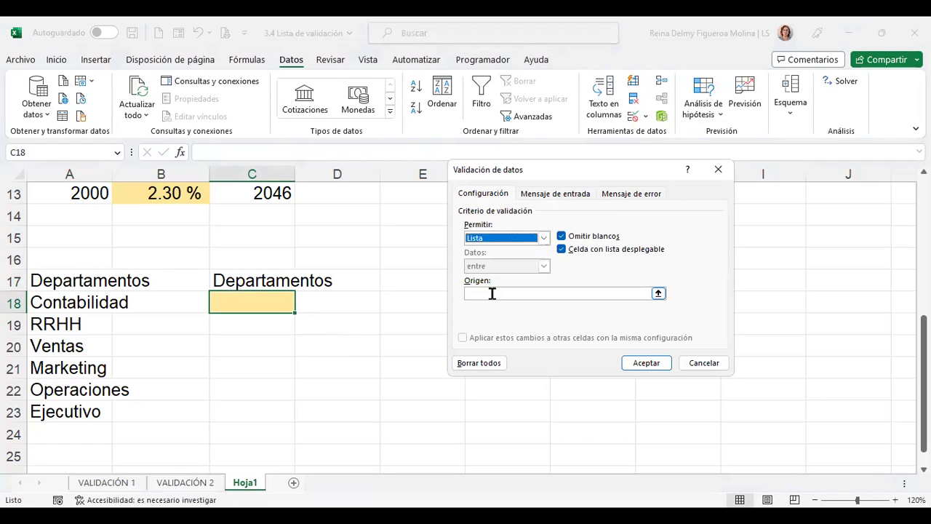
left_click(492, 293)
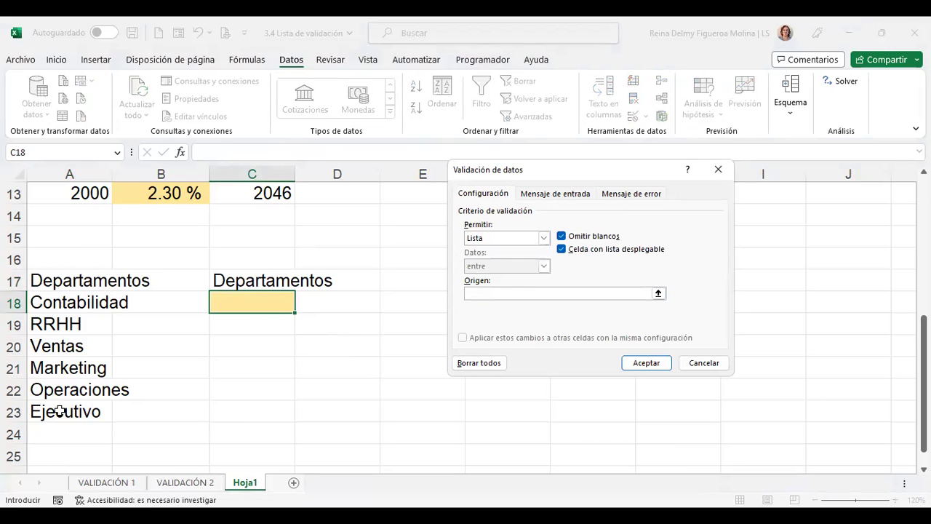
left_click_drag(64, 408, 65, 302)
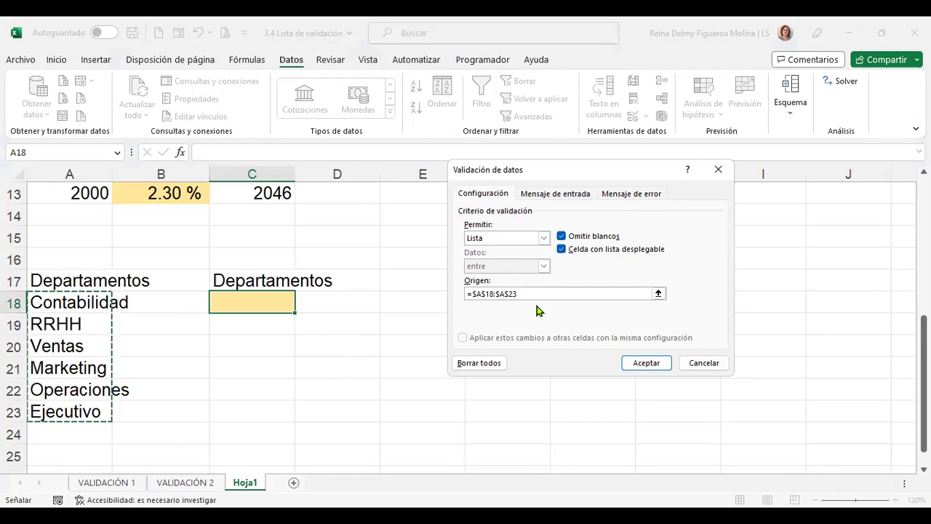
left_click(647, 362)
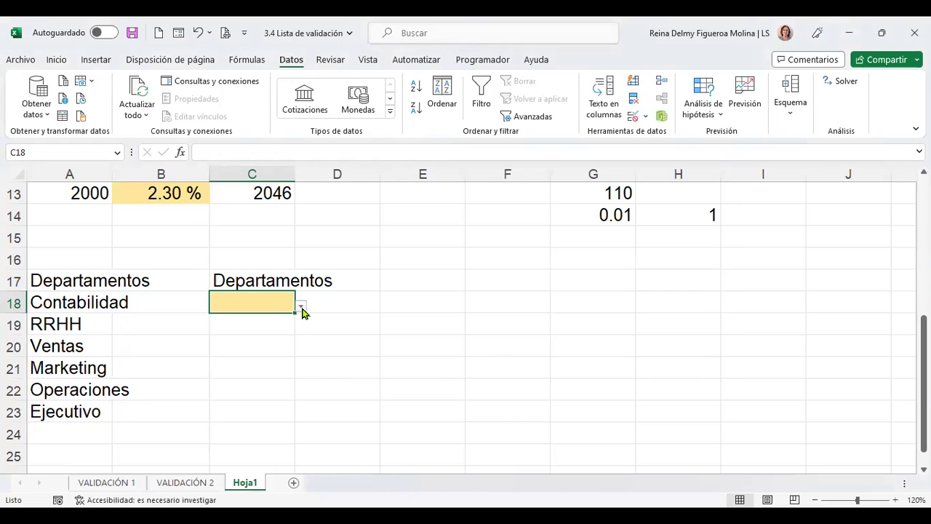
Set C18 to RRHH using its department dropdown, after briefly choosing Operaciones.
left_click(301, 307)
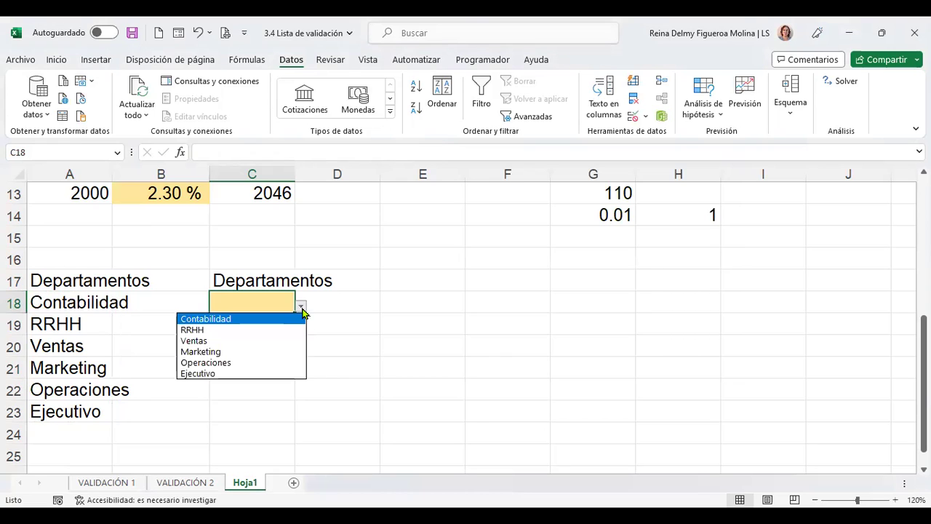
left_click(238, 362)
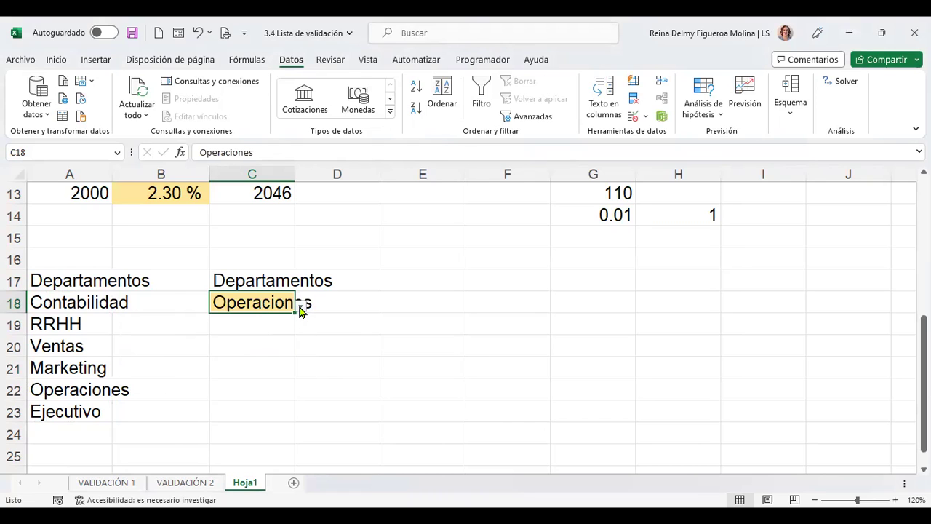
left_click(301, 309)
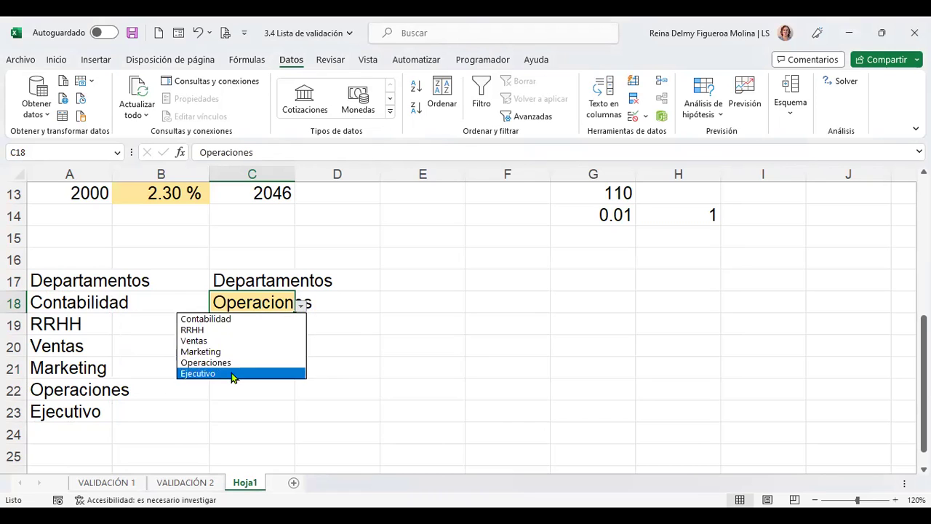
left_click(236, 327)
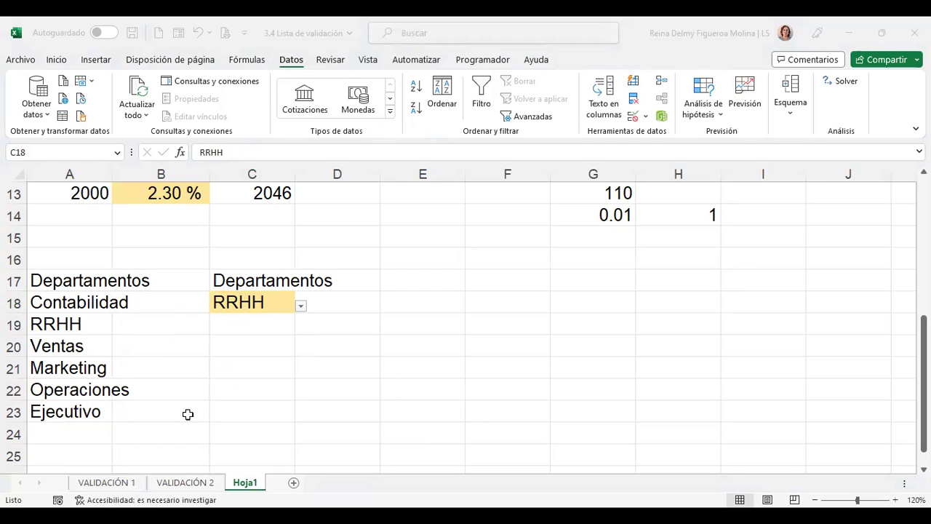
scroll(404, 339, "down", 3)
scroll(400, 340, "down", 1)
scroll(407, 342, "up", 2)
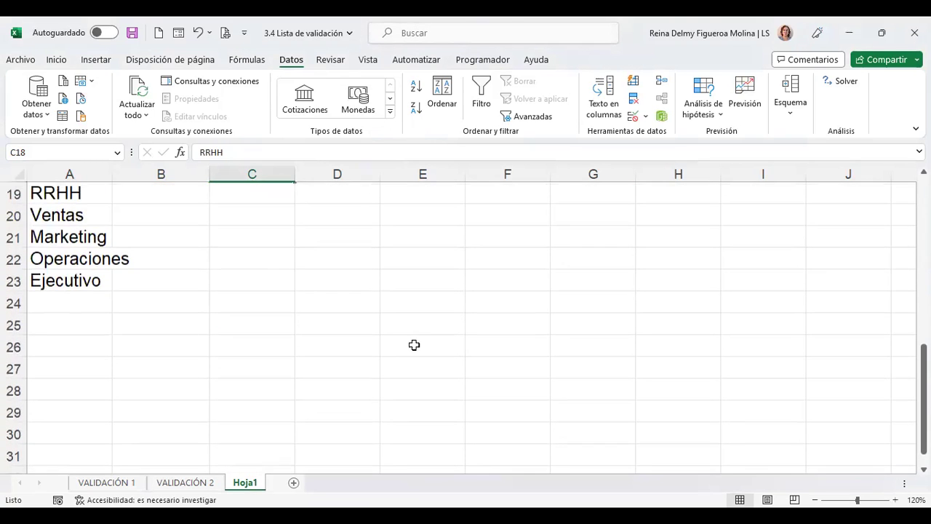
Enter the headings Códigos and Categorías in A26:B26, then codes 110 and 120 below.
left_click(74, 348)
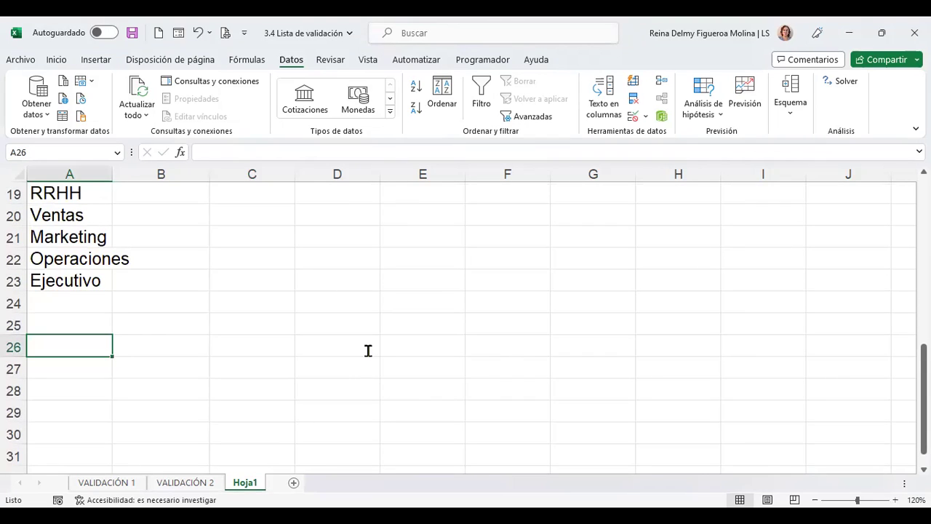
type("Códigos")
key("Tab")
type("Categorías")
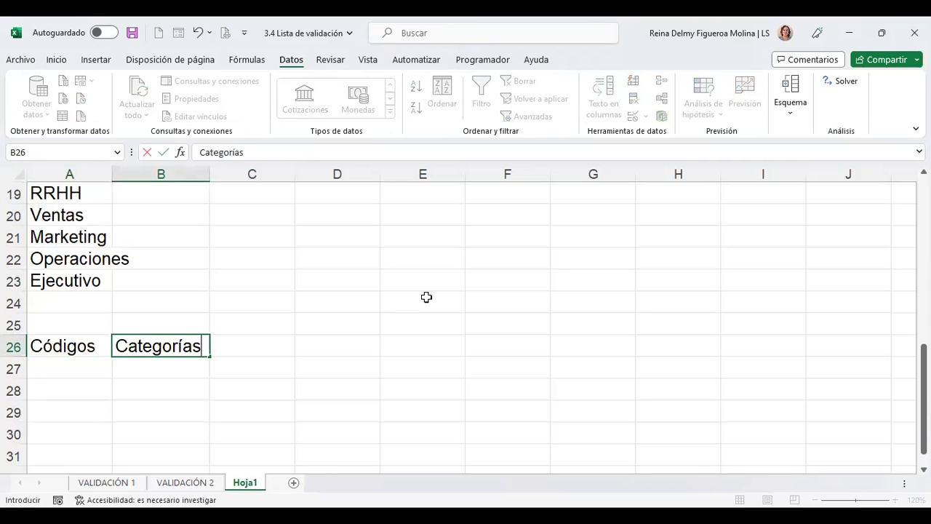
key("Return")
key("Left")
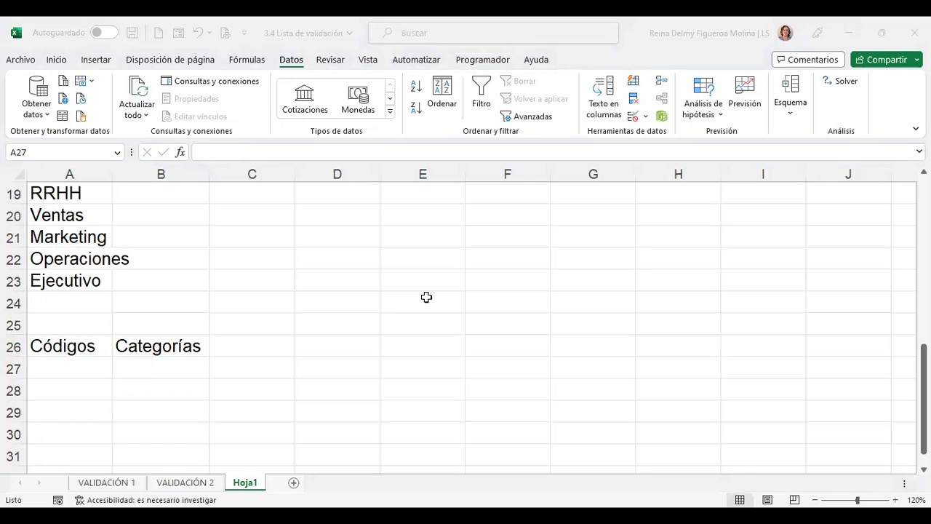
type("110")
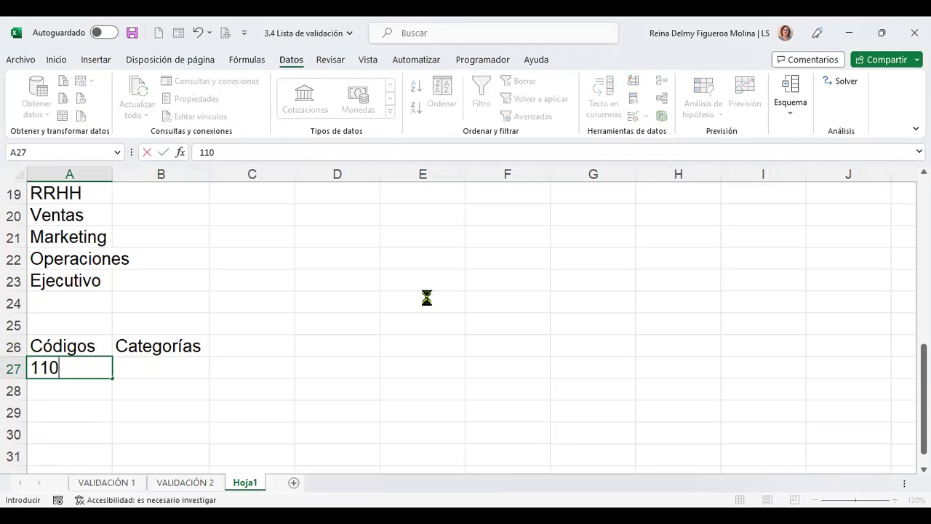
key("Return")
type("125")
key("BackSpace")
type("0")
key("Return")
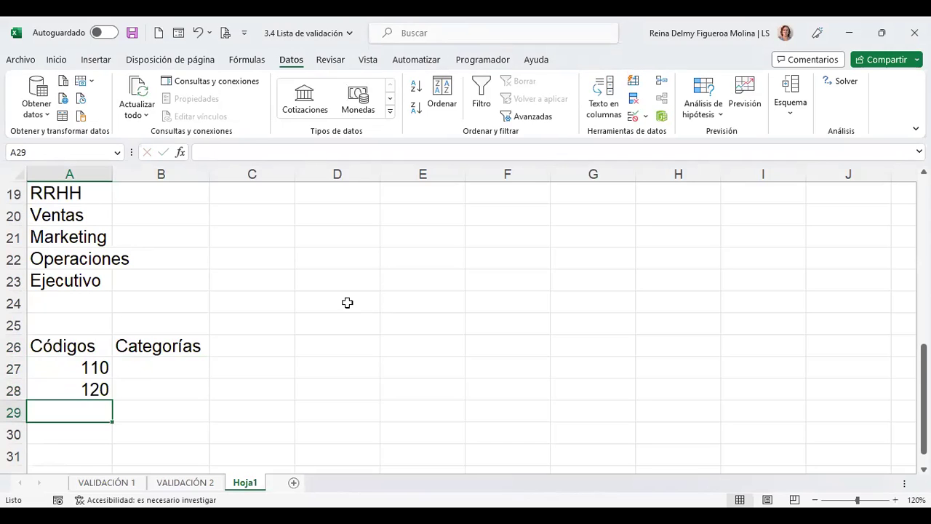
Fill the codes down in steps of ten to 190, clearing the extra 200 in A36.
scroll(342, 306, "down", 2)
left_click_drag(88, 230, 92, 258)
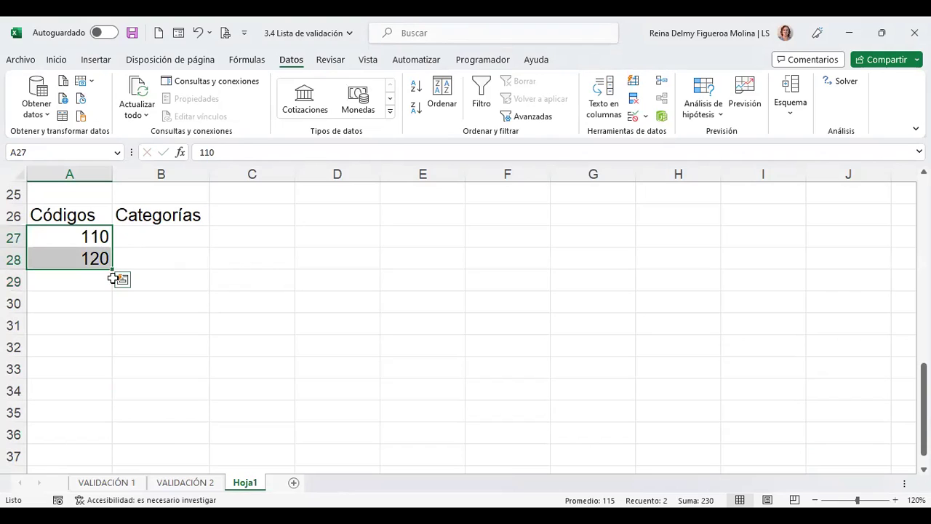
left_click_drag(112, 268, 111, 435)
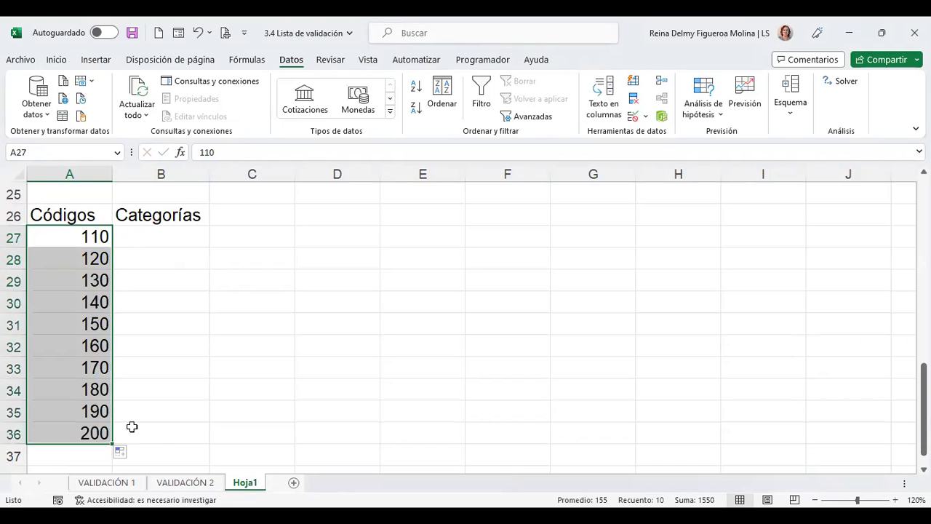
left_click(88, 434)
key("Delete")
key("Right")
key("Up")
key("Up")
key("Up")
key("Up")
key("Up")
key("Up")
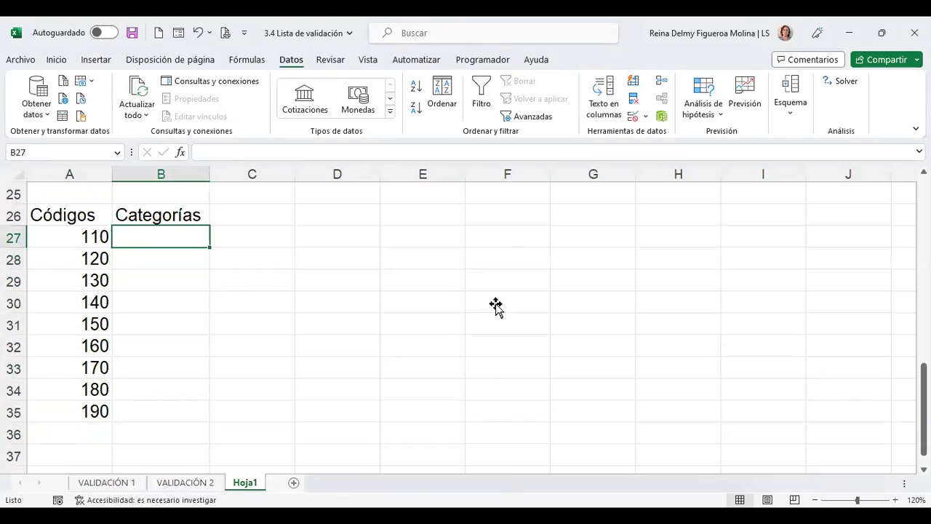
Enter Salario: sueldos regulares, Sueldos por hora, Comisión and Bonificación in B27:B30.
type("Salario: sueldos")
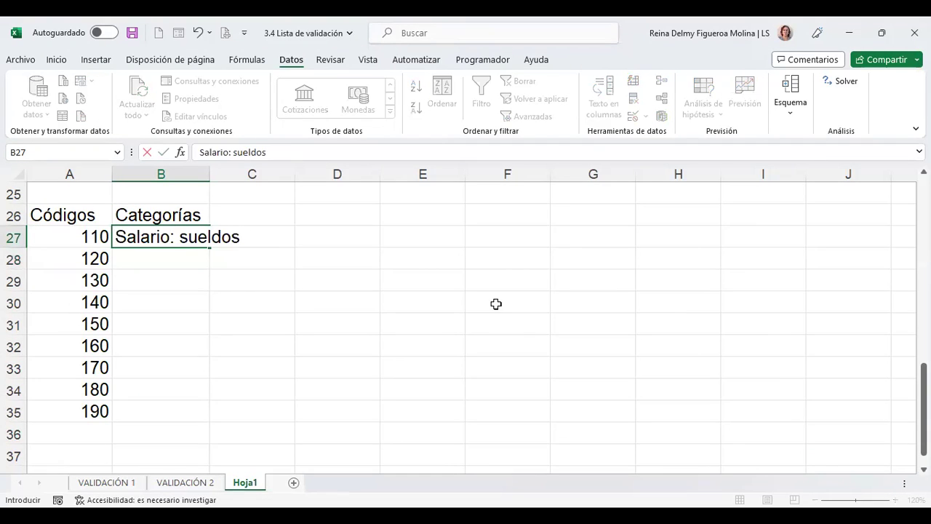
type(" regulare")
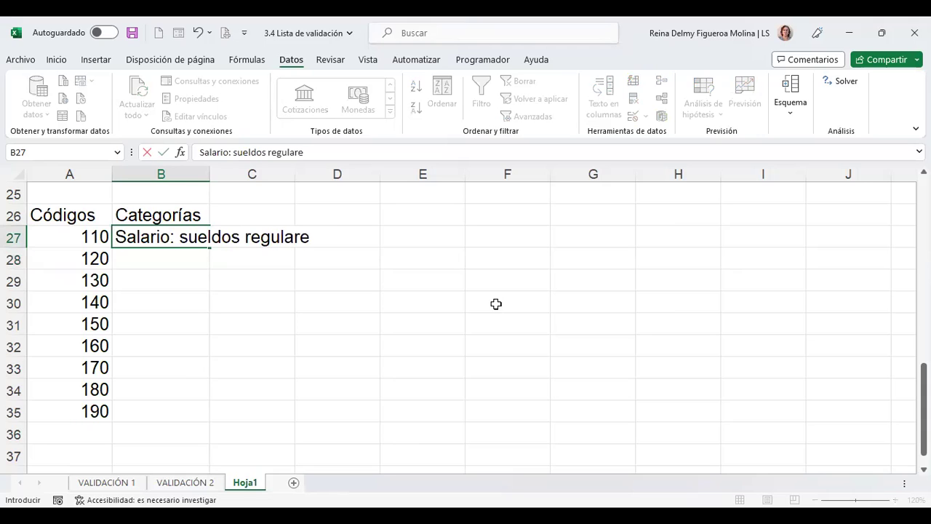
type("s")
key("Return")
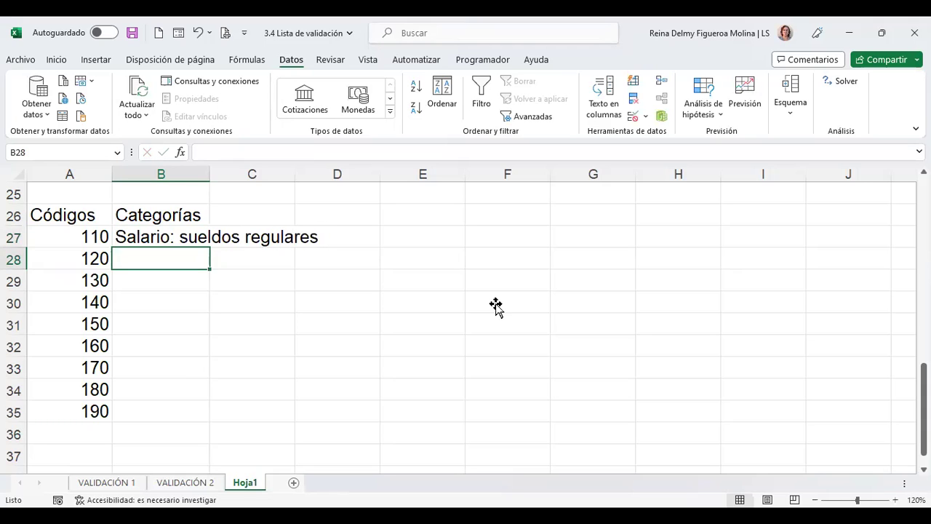
type("Sueldos por hora")
key("Return")
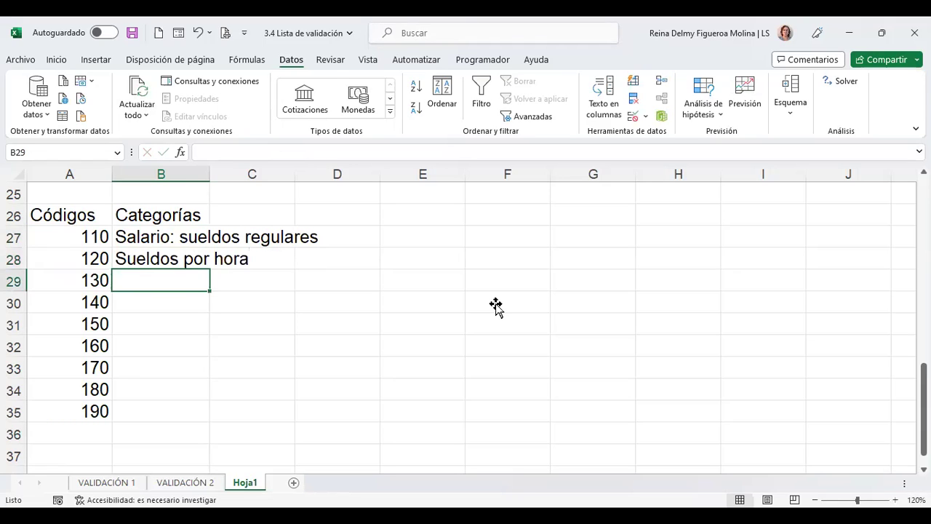
type("Comisión")
key("Return")
type("Bonificación")
key("Return")
Enter the categories Vacaciones and Incapacidad in B31:B32.
type("Vacaio")
key("BackSpace")
key("BackSpace")
type("cioes")
key("BackSpace")
key("BackSpace")
type("nes")
key("Return")
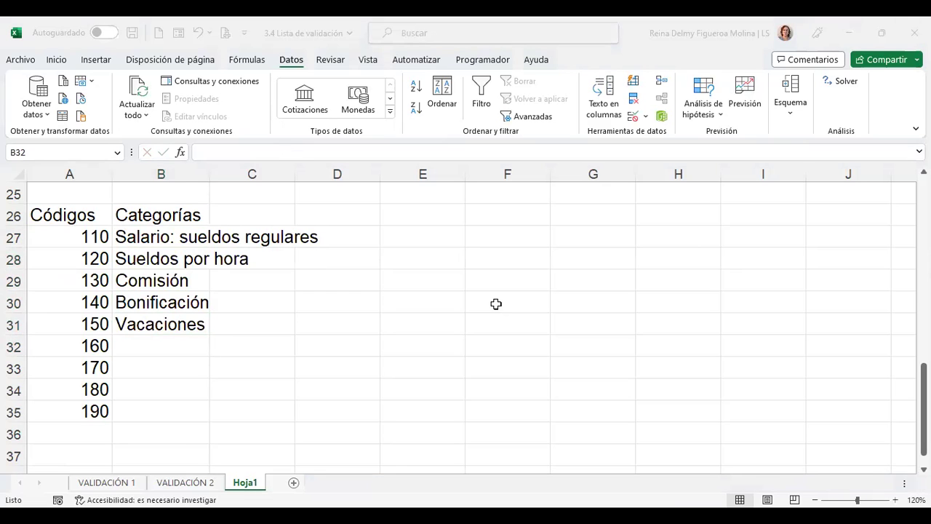
type("Incapacidad")
key("Return")
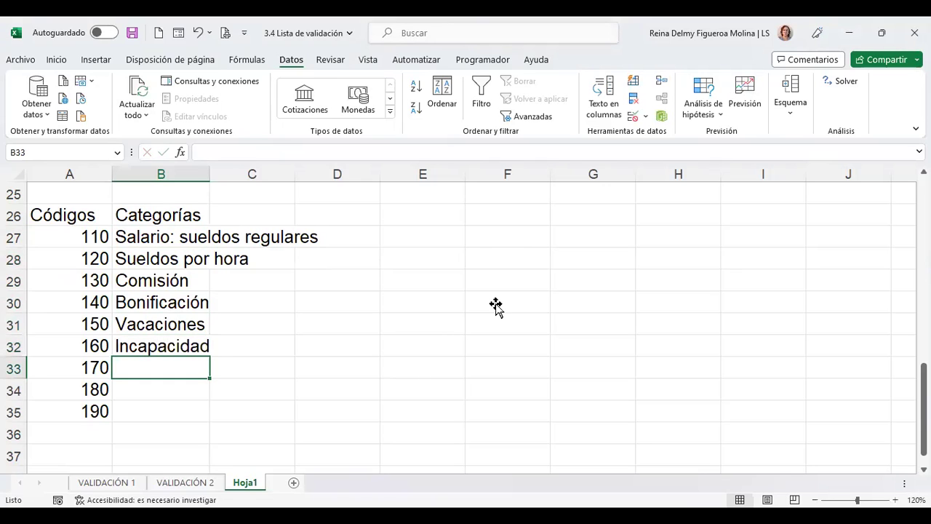
Delete the unused codes 170, 180 and 190 from A33:A35.
key("Left")
key("shift+Down")
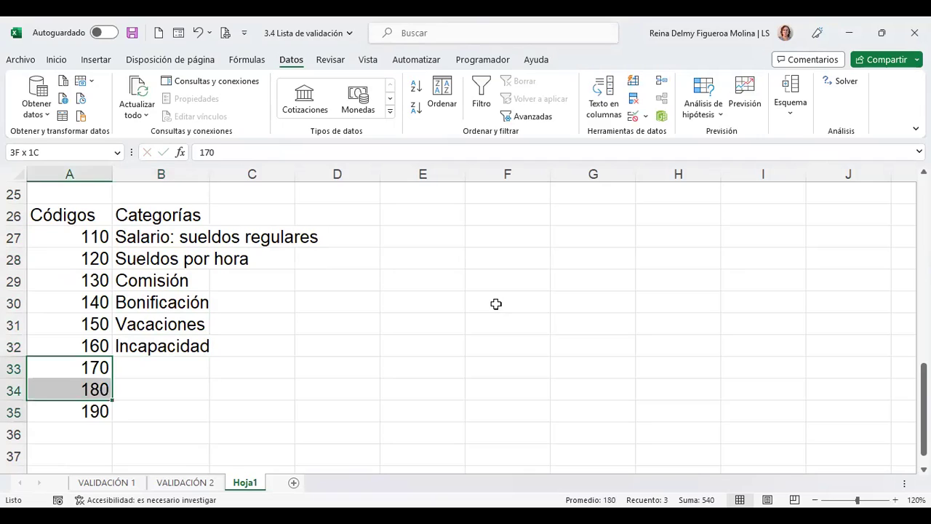
key("shift+Down")
key("Delete")
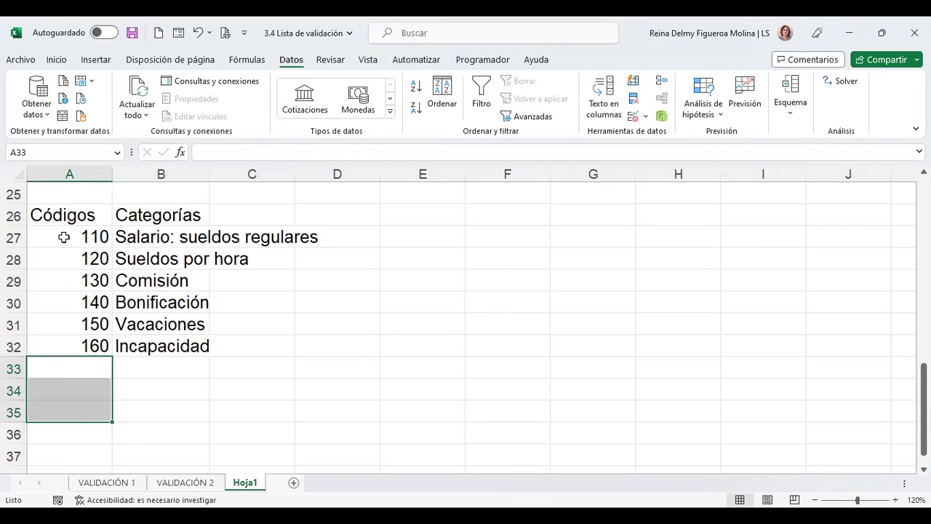
left_click(179, 237)
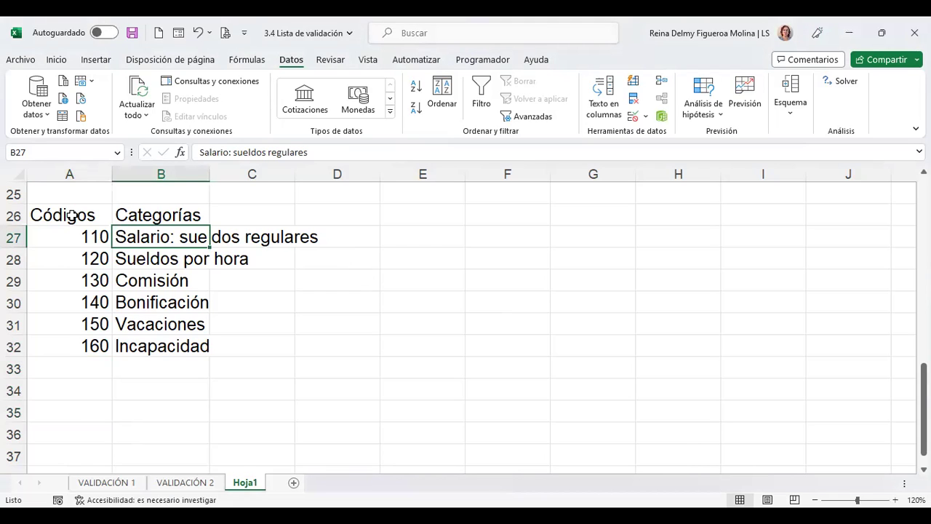
Copy the Códigos/Categorías table A26:B32 and paste it at A35.
left_click_drag(73, 215, 151, 348)
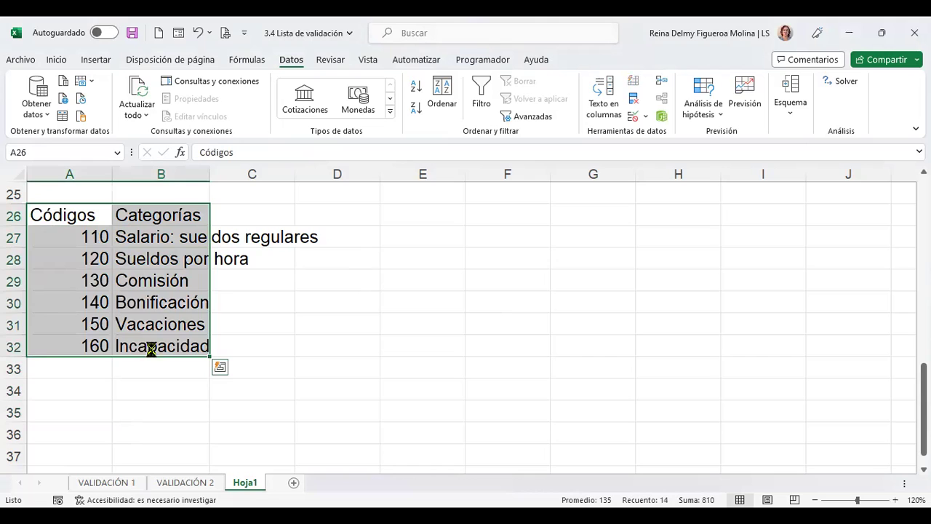
key("ctrl+c")
left_click(82, 411)
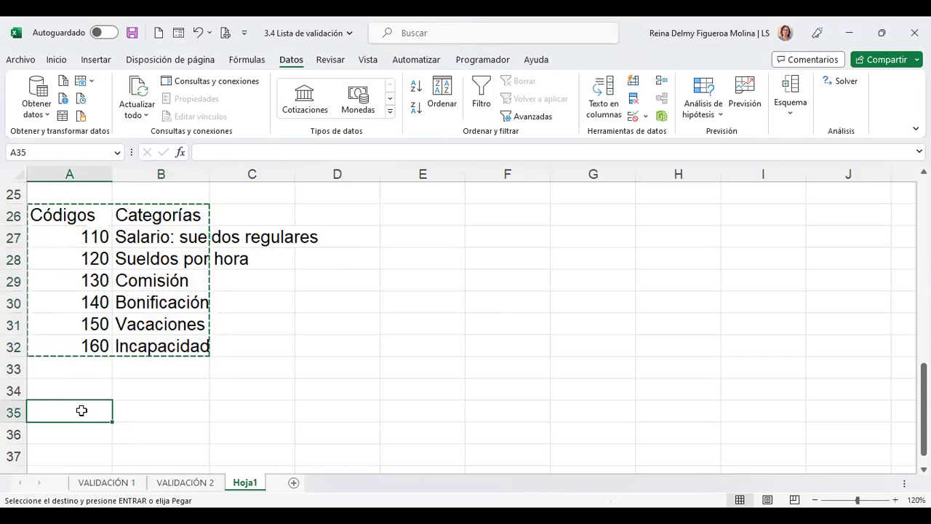
key("ctrl+v")
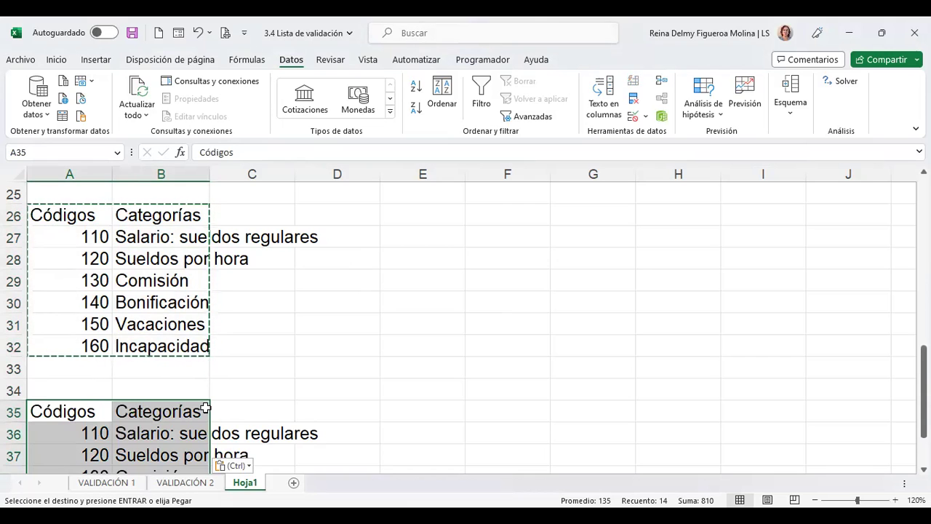
Clear the copied categories from B36:B41.
left_click(174, 430)
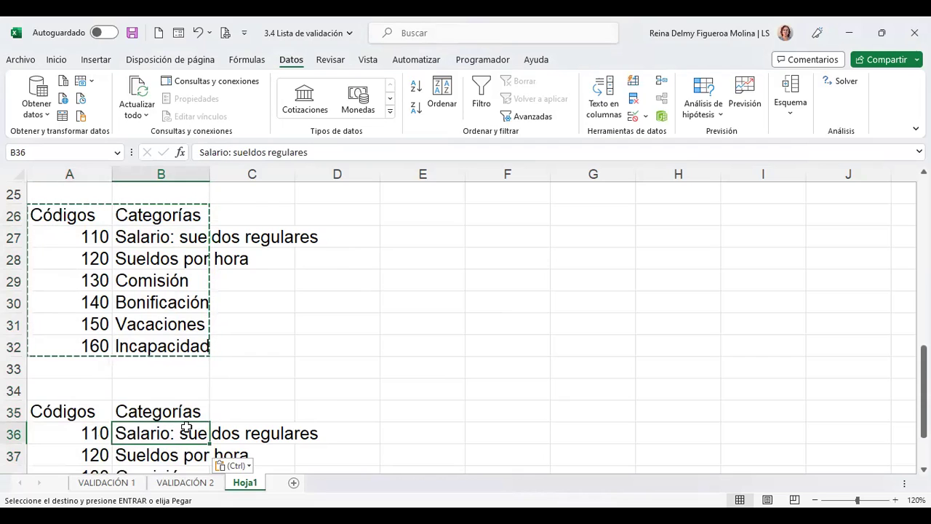
scroll(187, 428, "down", 2)
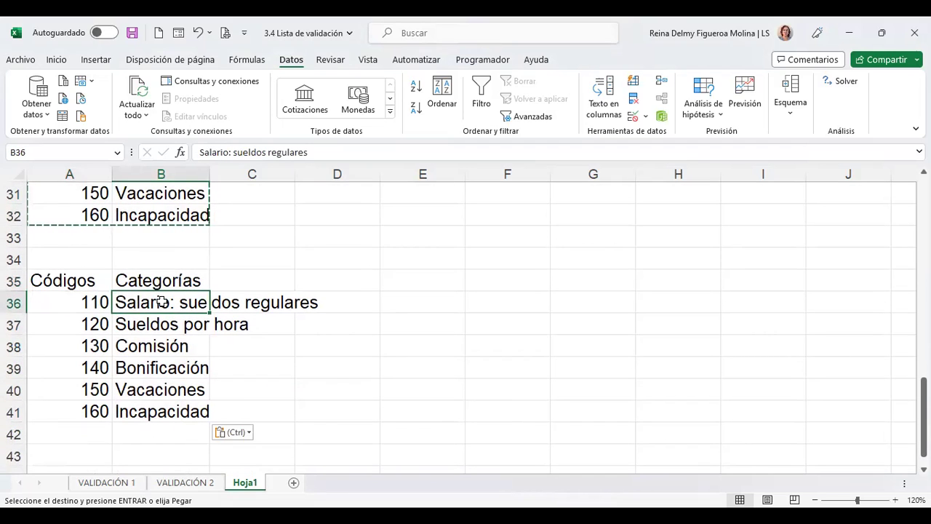
left_click_drag(162, 302, 168, 411)
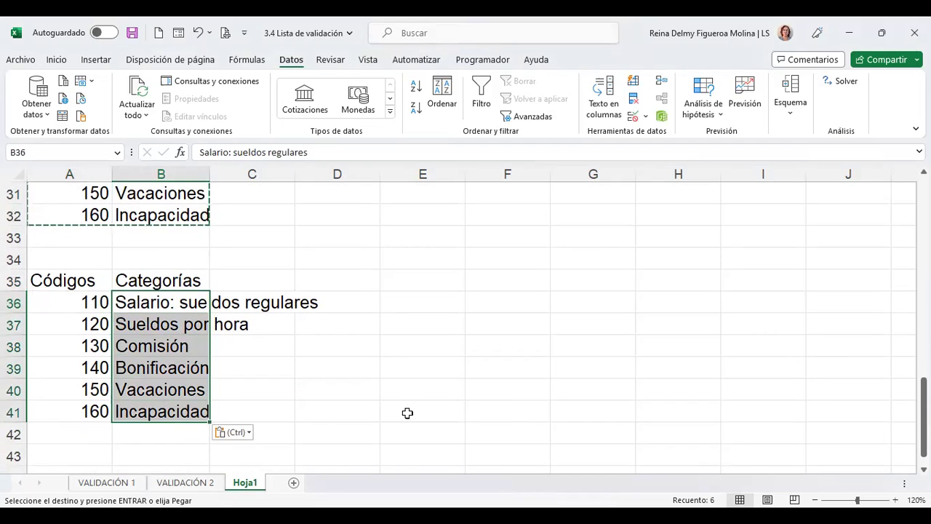
key("Delete")
scroll(382, 427, "up", 1)
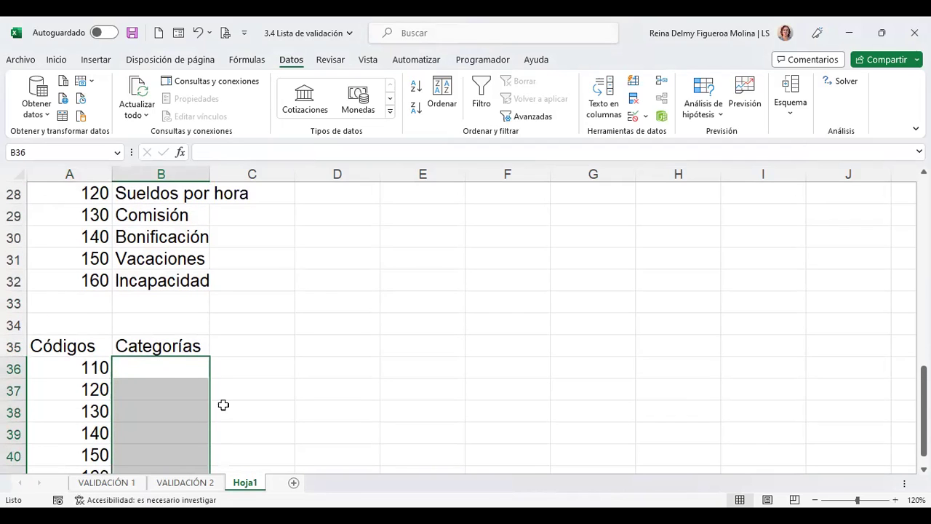
key("shift+Up")
key("shift+Up")
key("shift+Up")
left_click(180, 372)
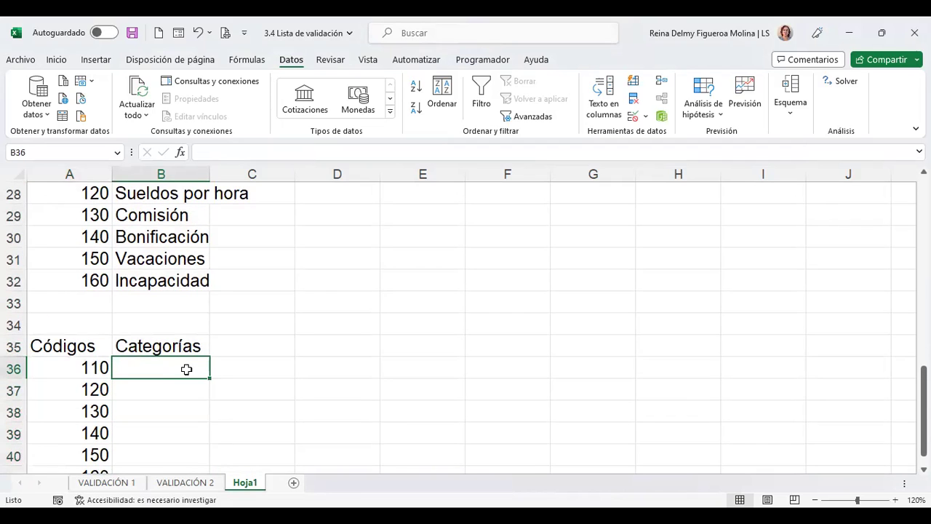
Clear the copied codes from A36:A41.
scroll(186, 369, "up", 1)
scroll(187, 375, "down", 1)
scroll(188, 384, "up", 2)
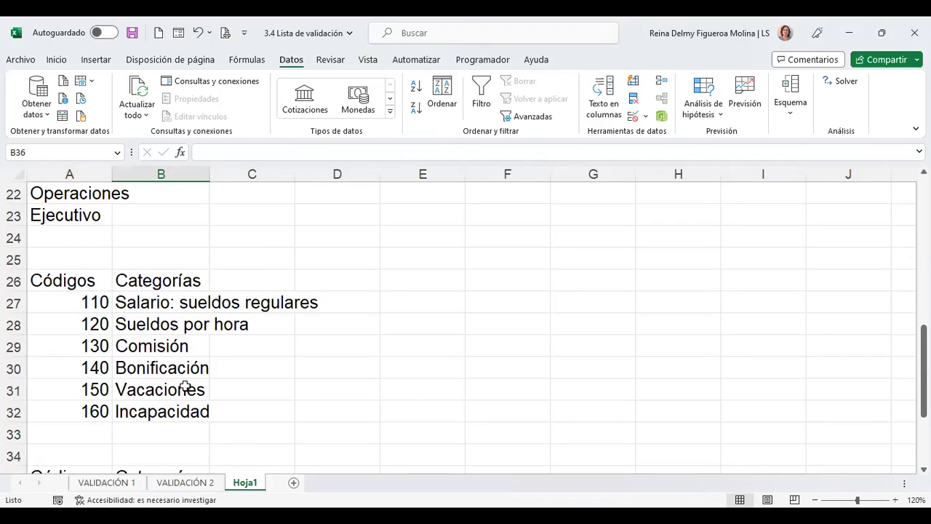
scroll(185, 387, "down", 2)
scroll(119, 380, "down", 1)
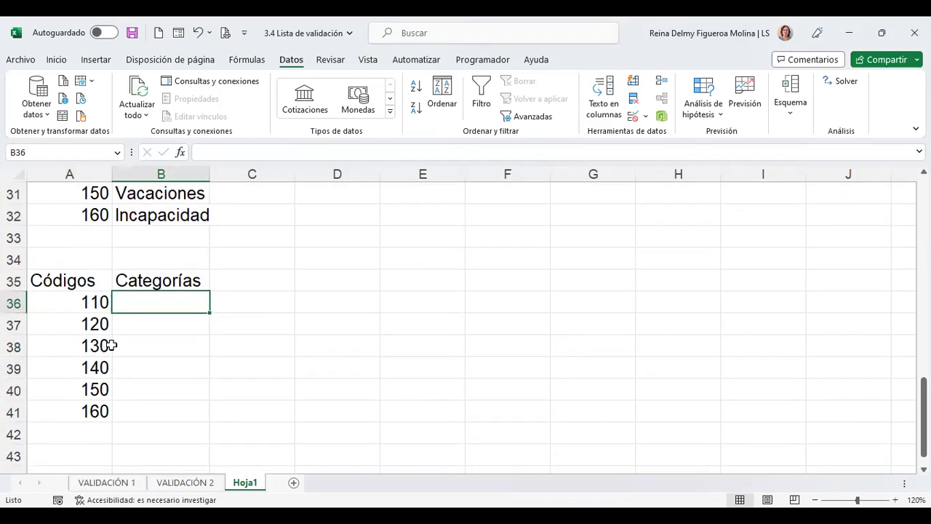
left_click(77, 312)
left_click_drag(77, 312, 75, 409)
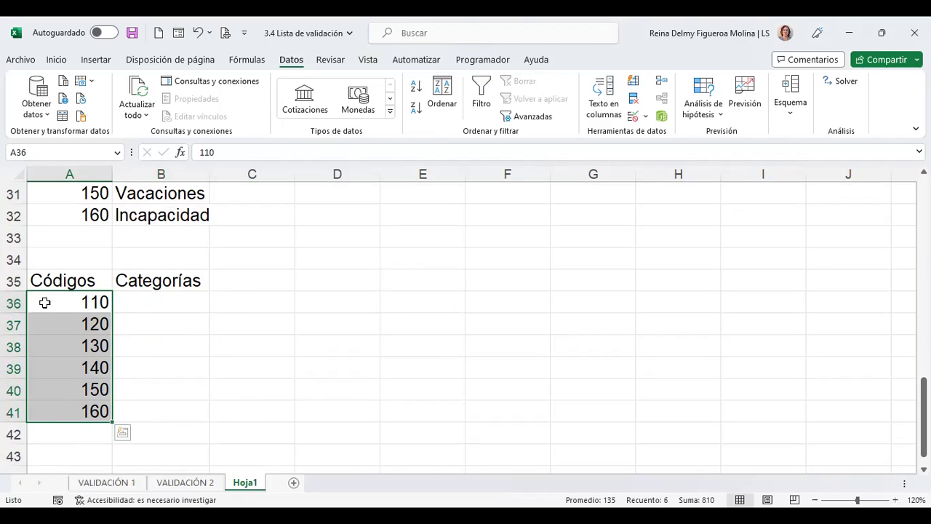
key("Delete")
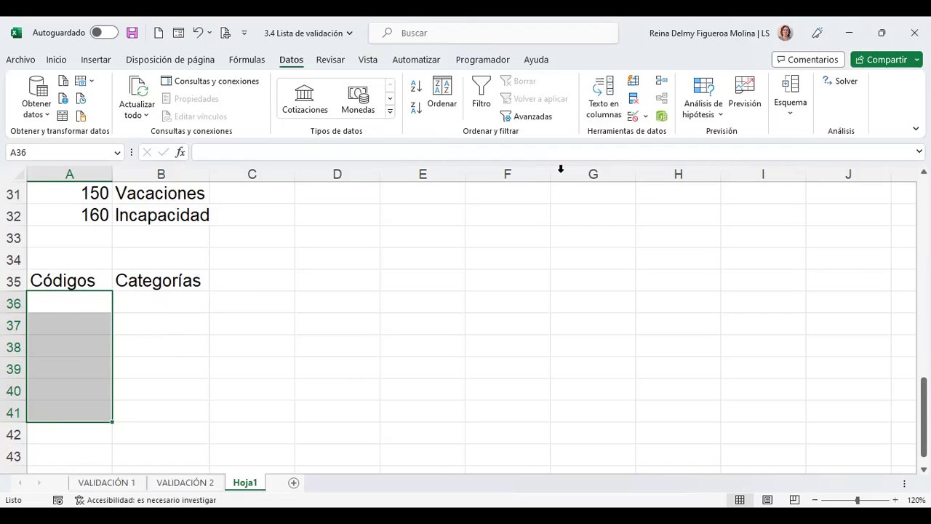
Add a Lista data validation to the code cells with source =$A$27:$A$32.
left_click(635, 121)
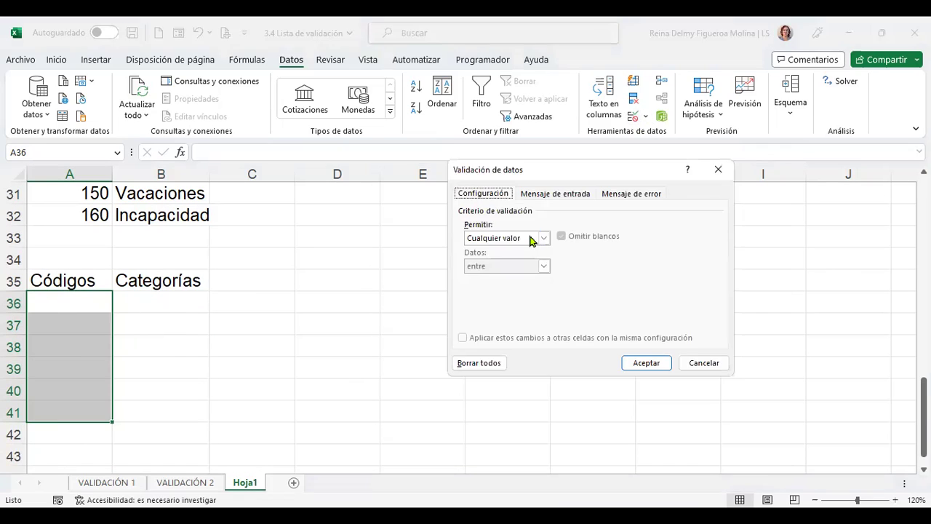
left_click(543, 239)
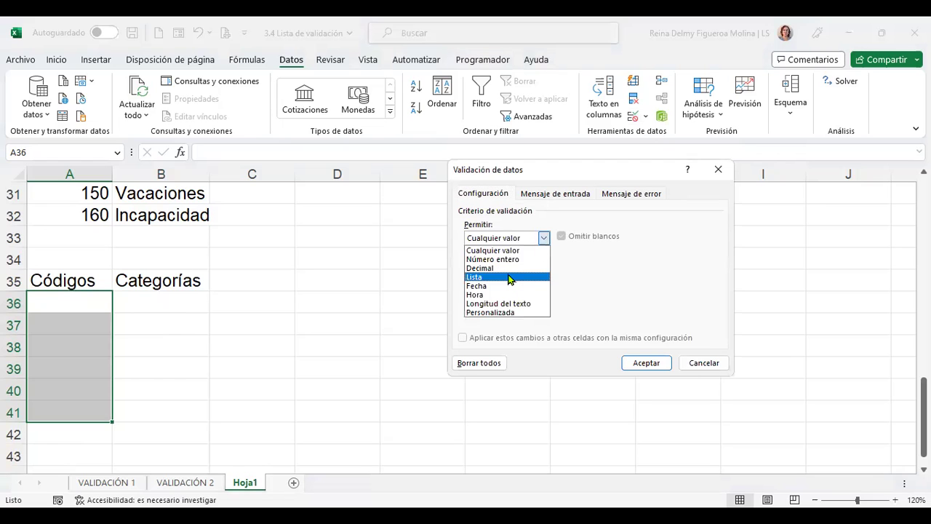
left_click(510, 278)
left_click(590, 292)
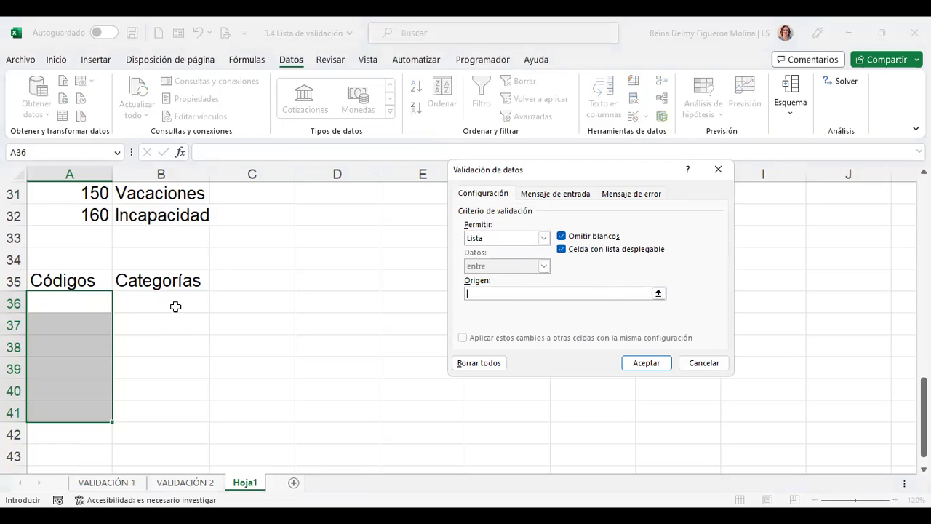
scroll(170, 307, "up", 1)
scroll(170, 307, "up", 1)
left_click_drag(75, 235, 73, 342)
left_click(630, 359)
Pick code 120 in A36 and 130 in A37 from the dropdowns.
scroll(208, 366, "down", 2)
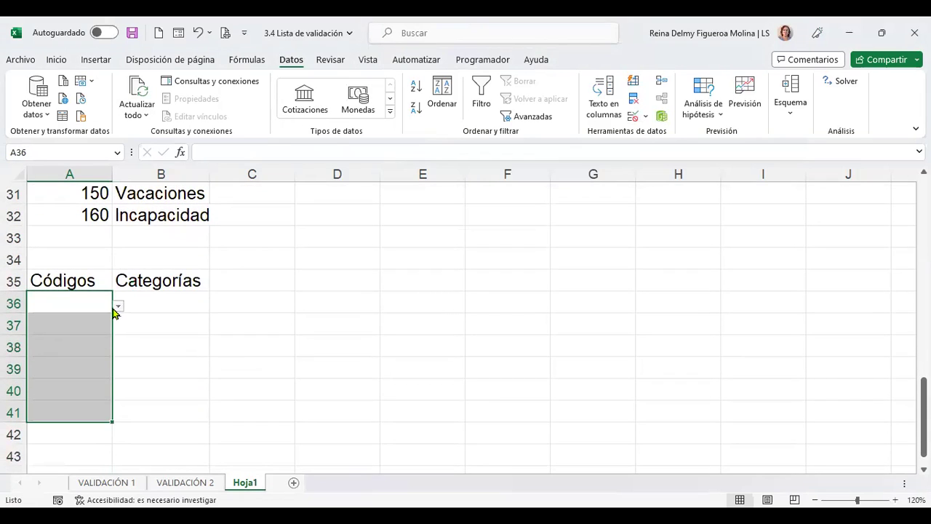
left_click(118, 306)
left_click(56, 332)
left_click(87, 324)
left_click(118, 328)
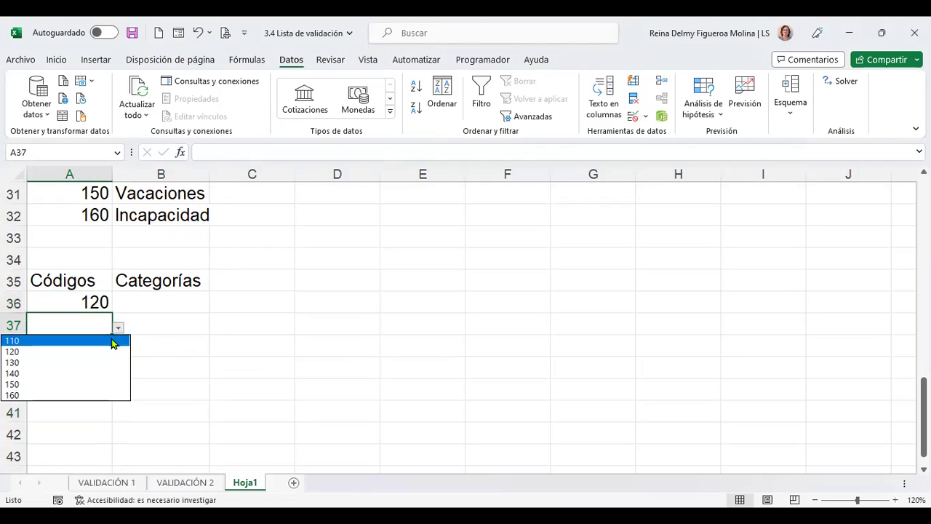
left_click(84, 363)
Pick 150 for A38 and 130 for A39, then clear the Categorías heading in B35.
left_click(85, 348)
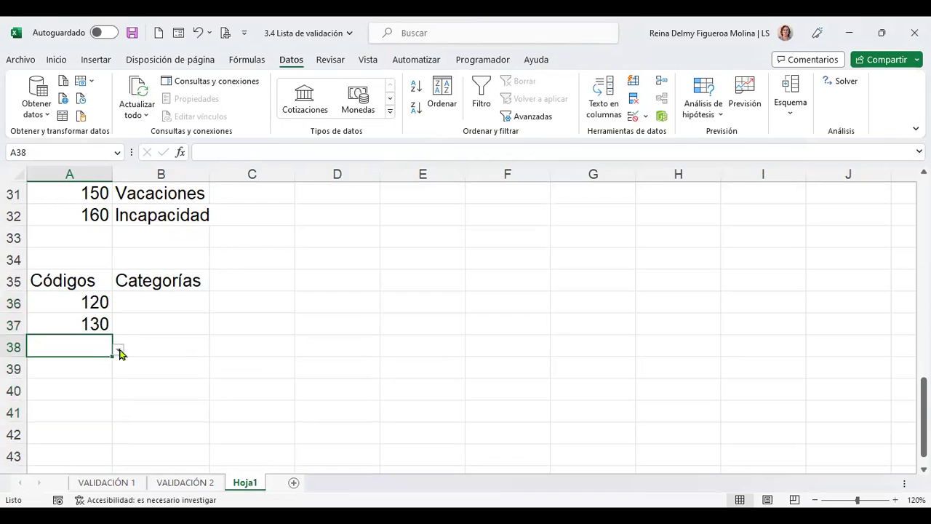
left_click(118, 350)
left_click(64, 386)
left_click(118, 350)
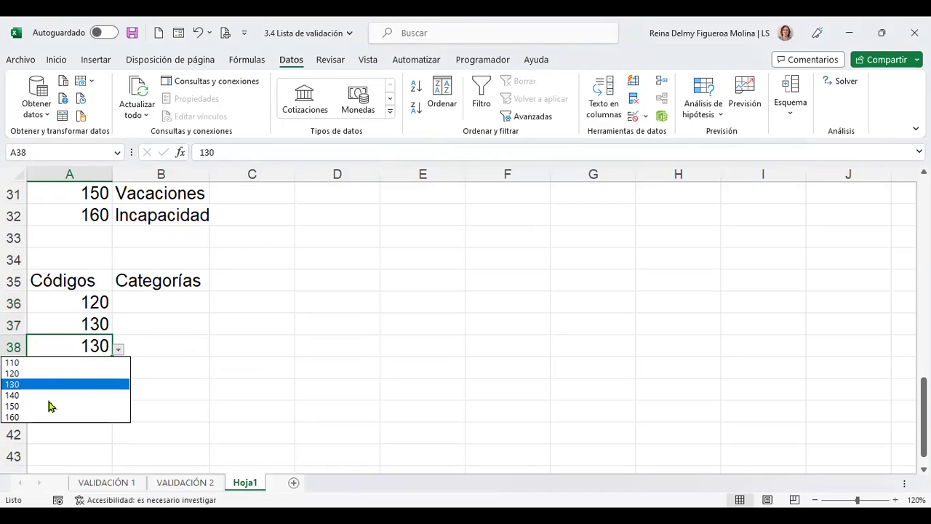
left_click(51, 406)
left_click(72, 365)
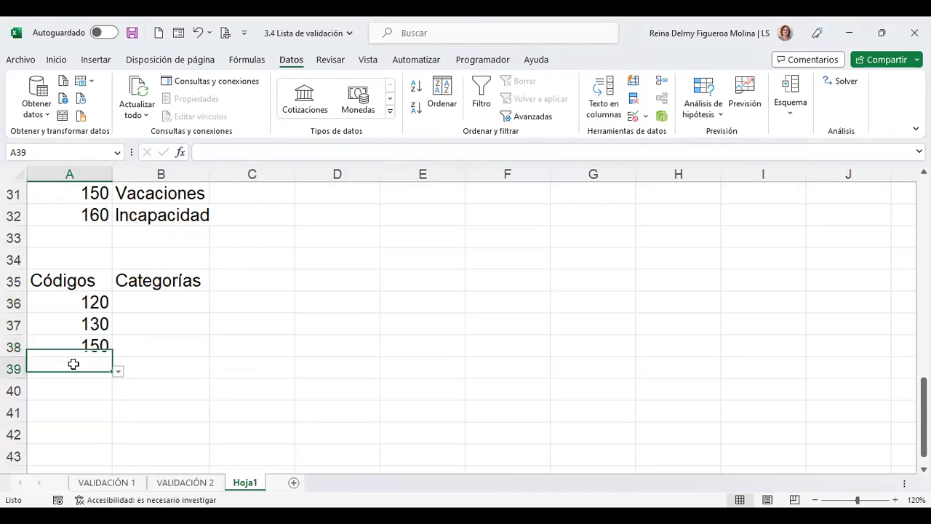
left_click(118, 371)
left_click(44, 406)
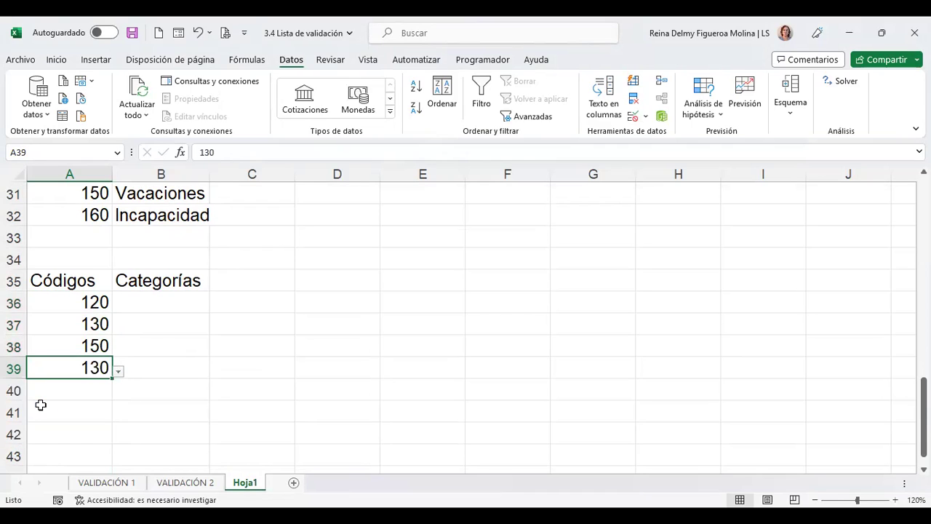
left_click(173, 281)
key("Delete")
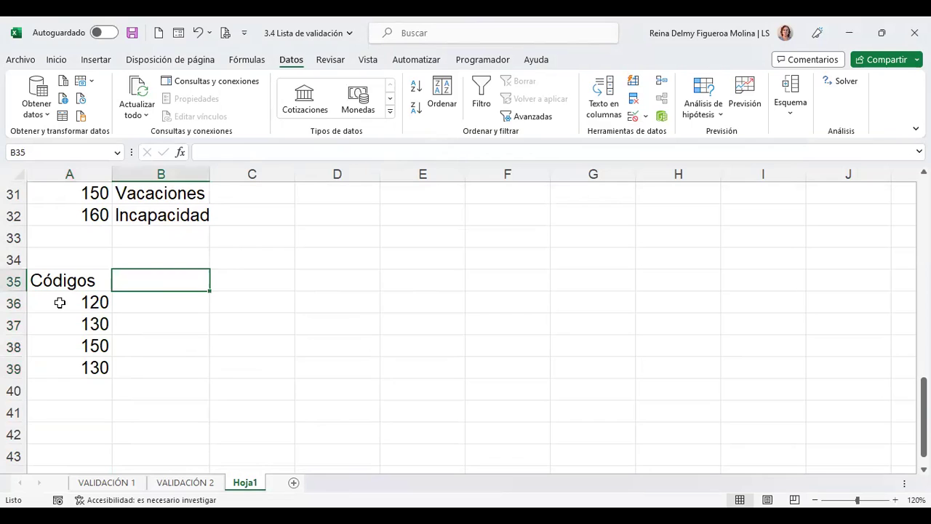
Copy the Códigos heading from A35 into B35.
left_click(92, 275)
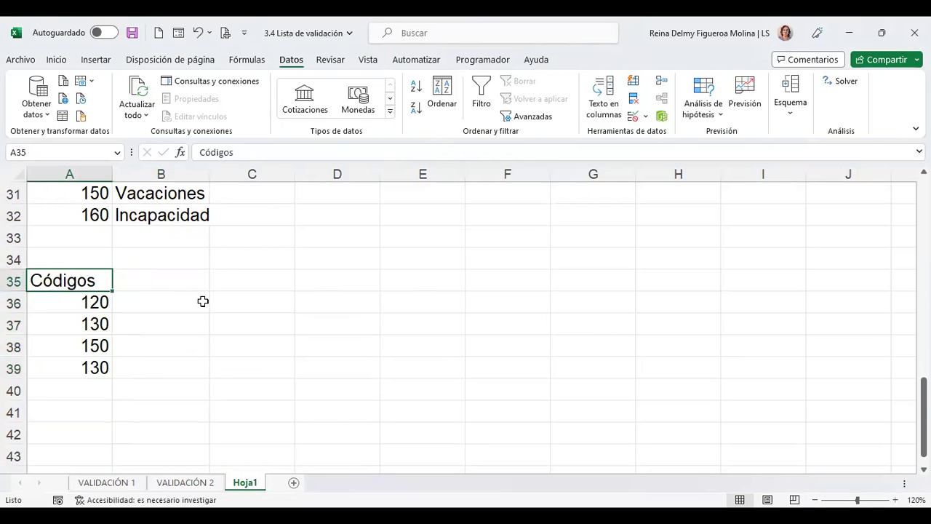
key("ctrl+c")
key("Right")
key("Return")
Select the empty cells B36:B41 below the new heading.
left_click(203, 301)
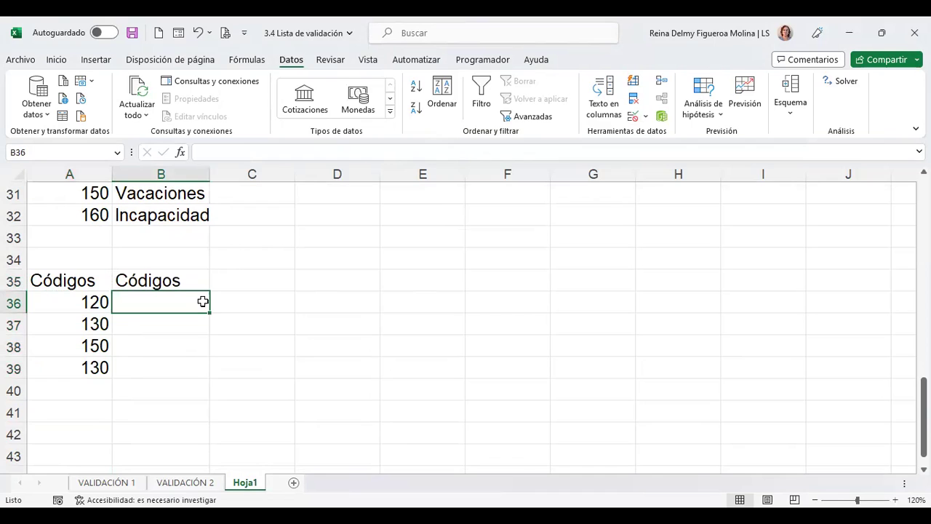
key("shift+Down")
key("shift+Down")
key("shift+Down")
key("shift+Down")
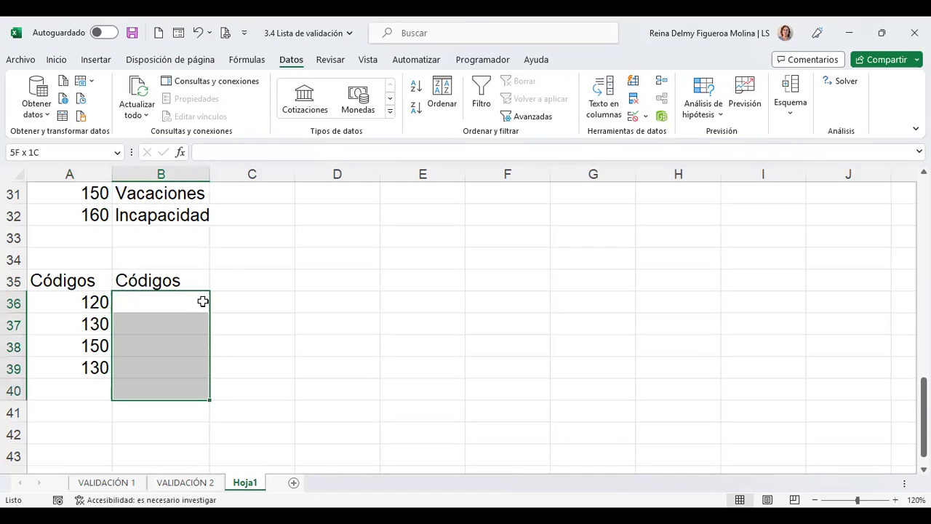
key("shift+Down")
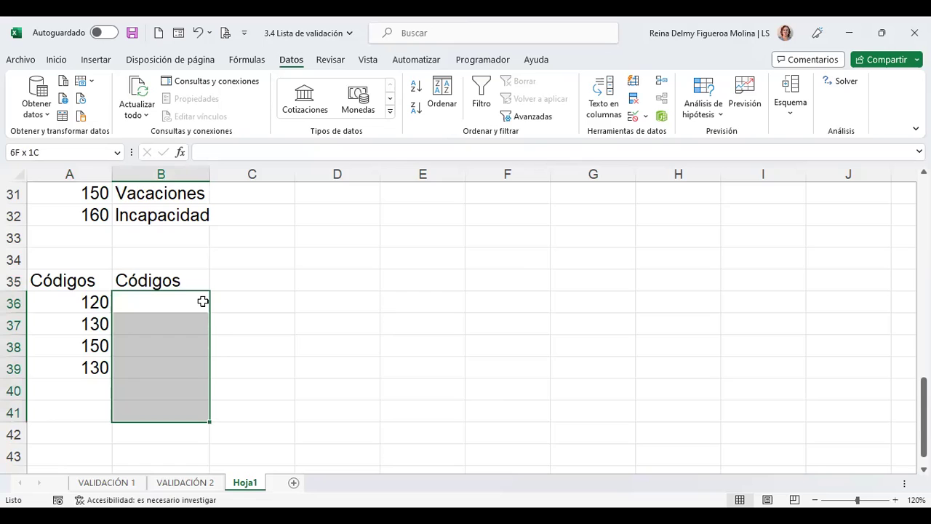
scroll(200, 310, "up", 2)
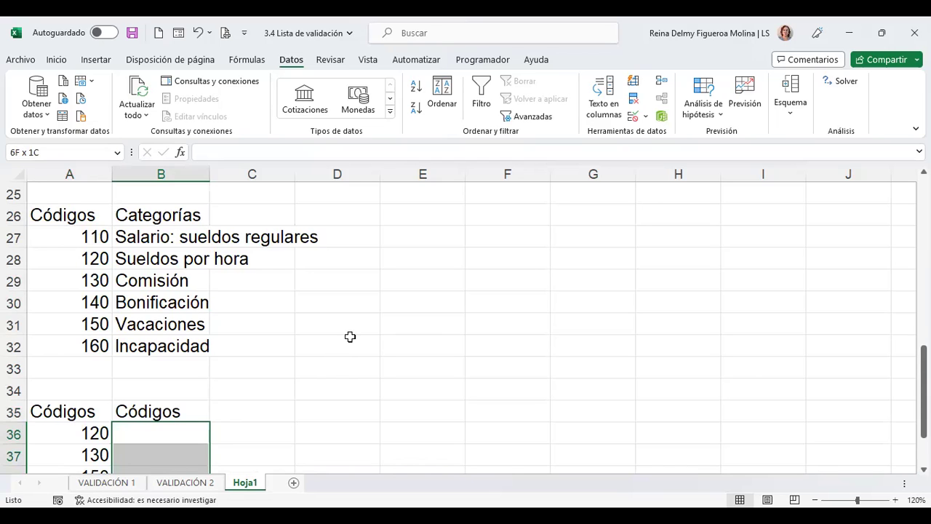
scroll(349, 337, "down", 1)
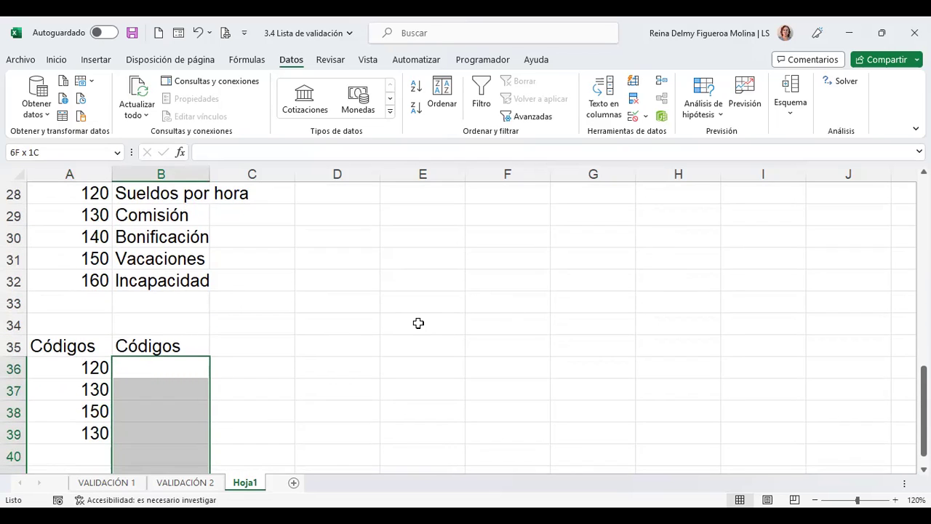
scroll(387, 349, "up", 1)
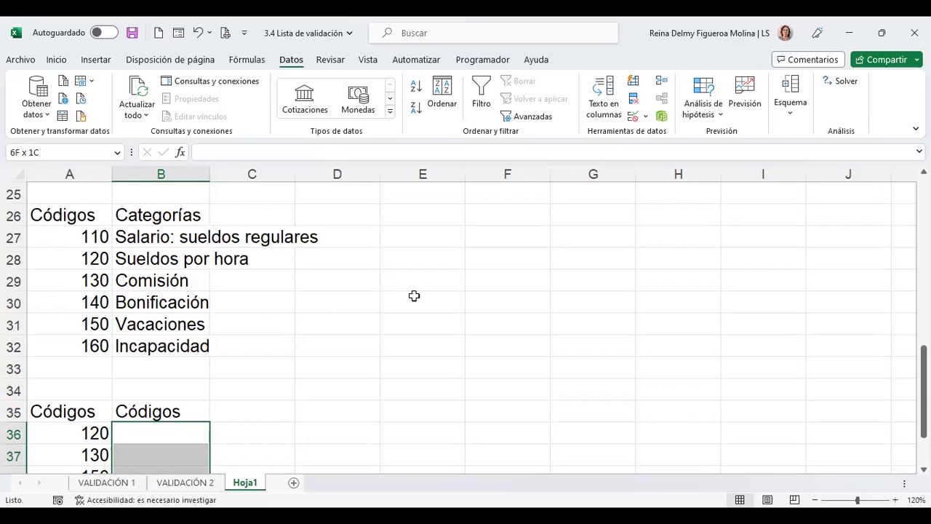
scroll(414, 295, "down", 1)
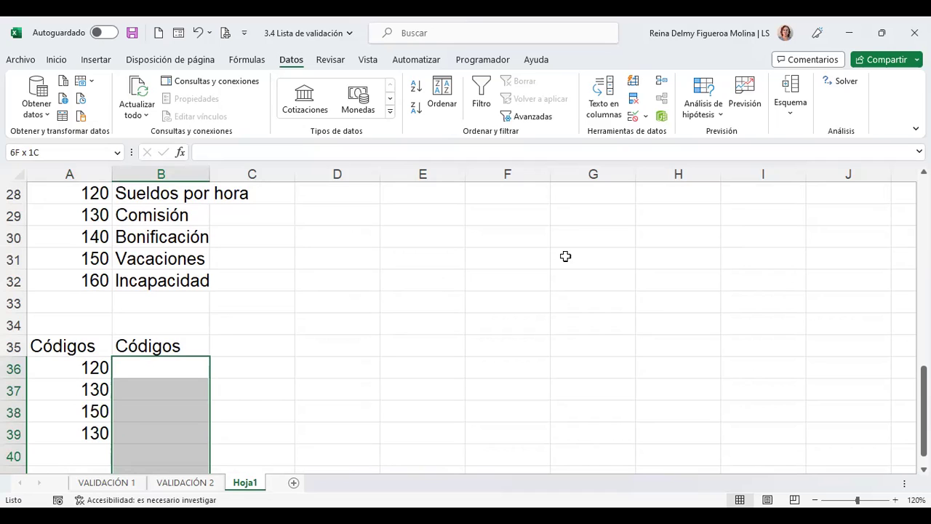
Set B36:B41 validation to Número entero with limits 110 and 160.
left_click(635, 116)
left_click(543, 239)
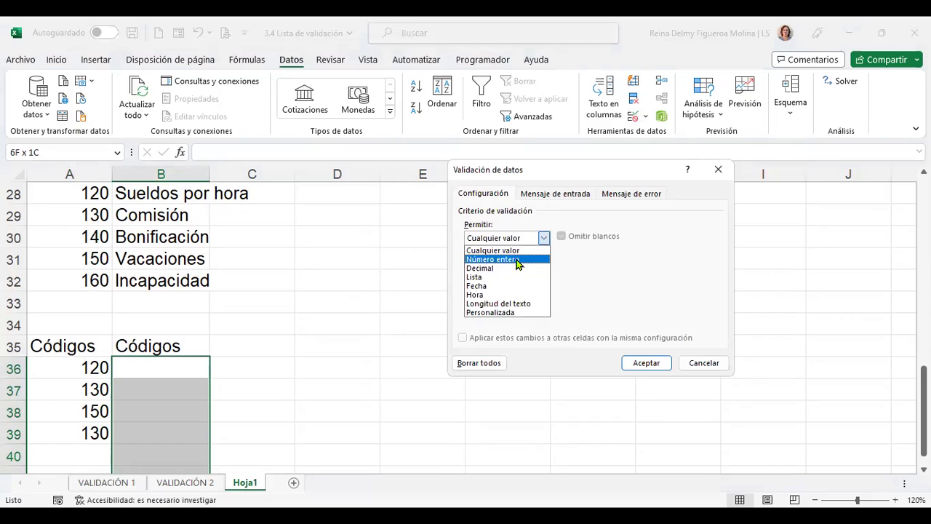
left_click(519, 260)
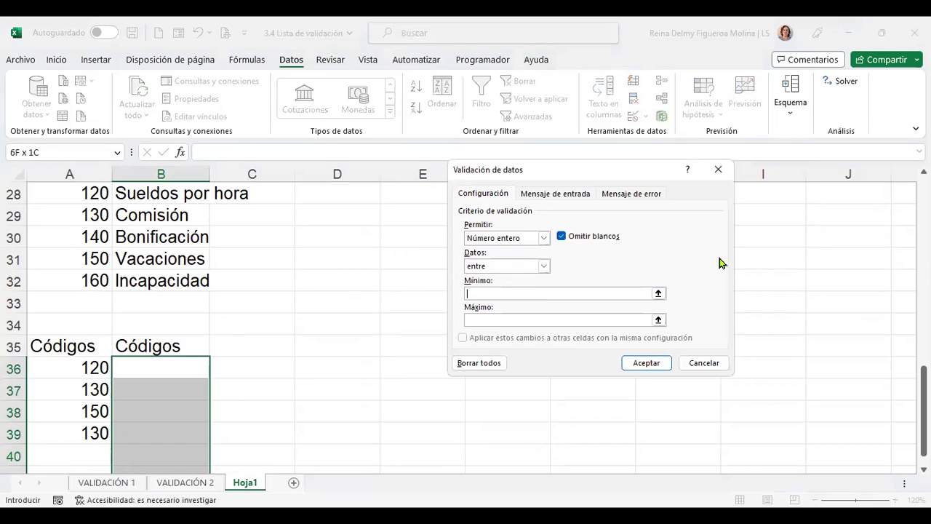
type("110")
type("60")
Apply the whole-number rule and enter 125 in B36.
left_click(646, 362)
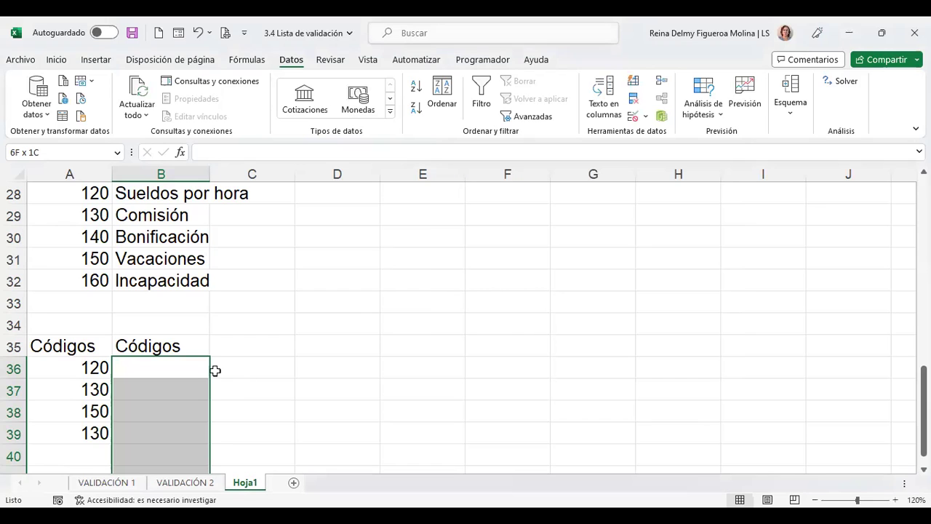
left_click(192, 370)
scroll(349, 357, "down", 1)
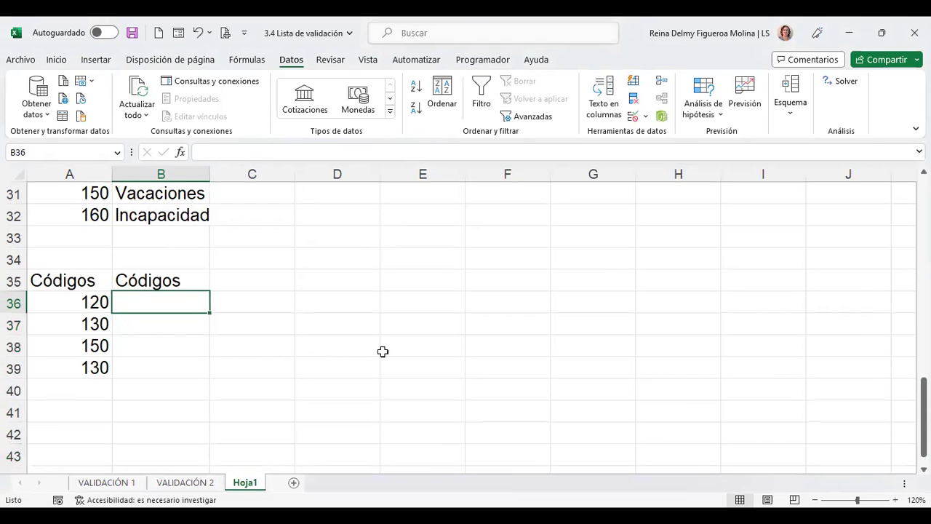
type("125")
key("Return")
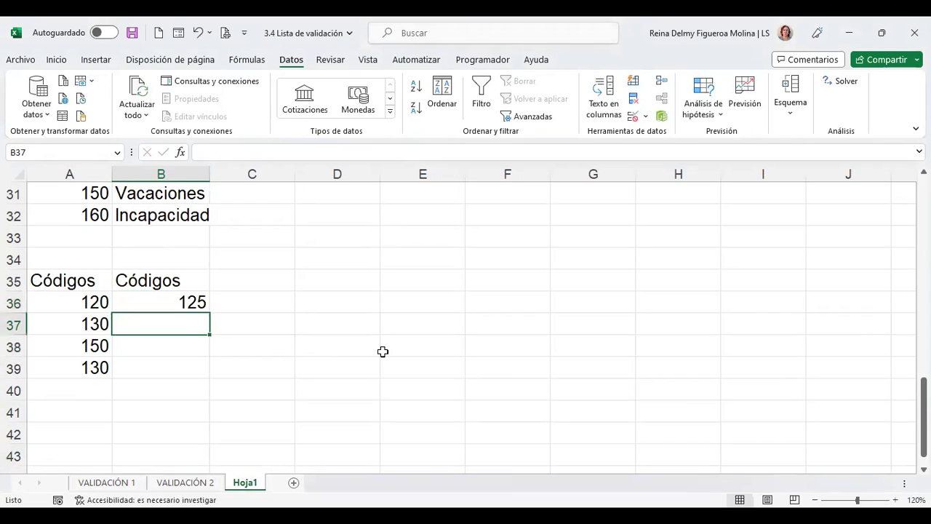
Test the rule with rejected 90 and 190, then enter 160, 150 and 145.
type("90")
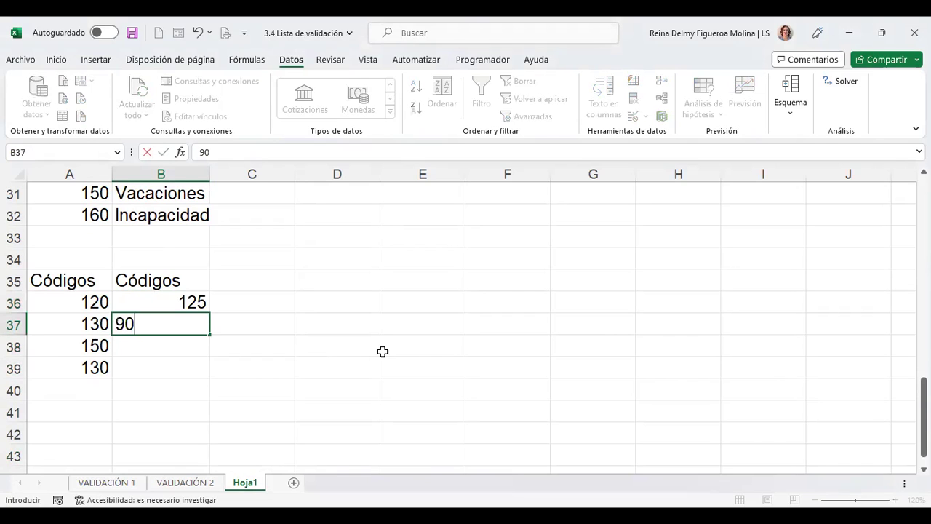
key("Return")
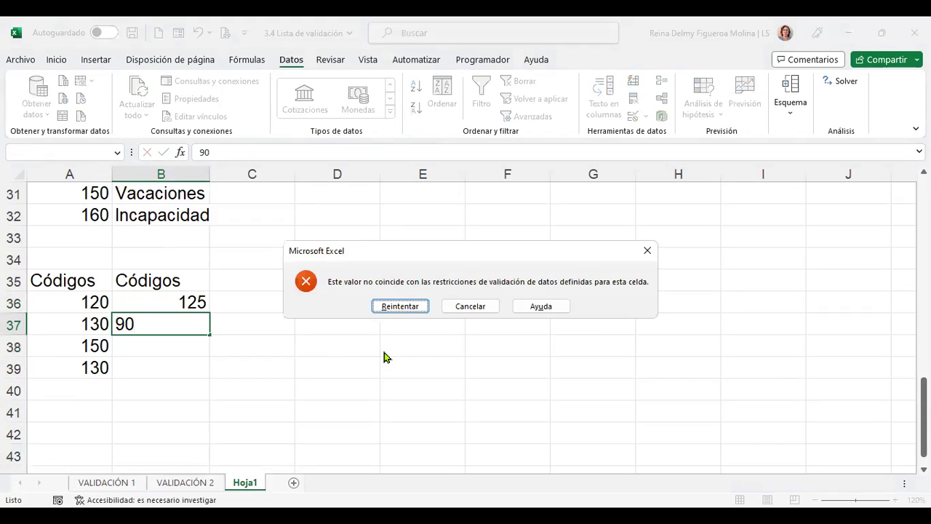
key("Return")
type("190")
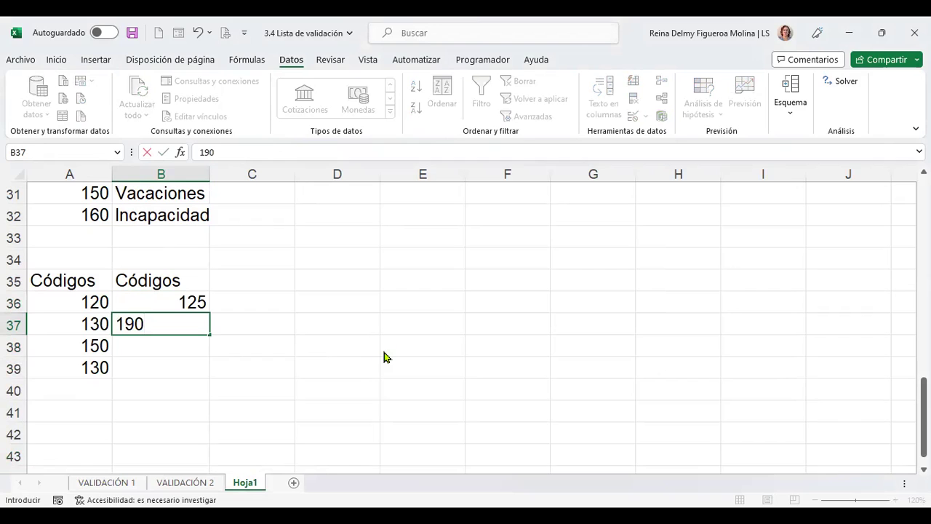
key("Return")
key("Return")
type("160")
key("Return")
type("150")
key("Return")
type("145")
key("Return")
Select the source codes 110–160 and both Códigos columns to review the entries.
key("Up")
key("Up")
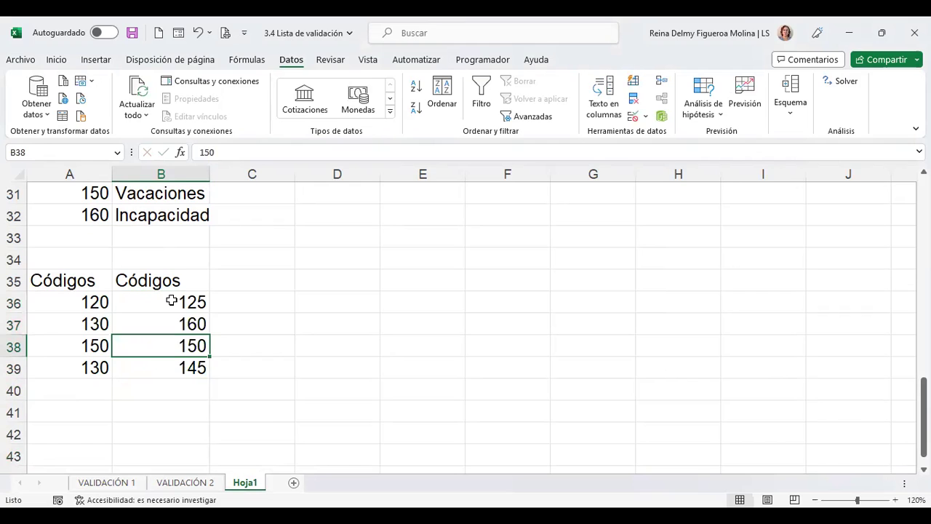
scroll(183, 288, "up", 1)
scroll(184, 291, "up", 1)
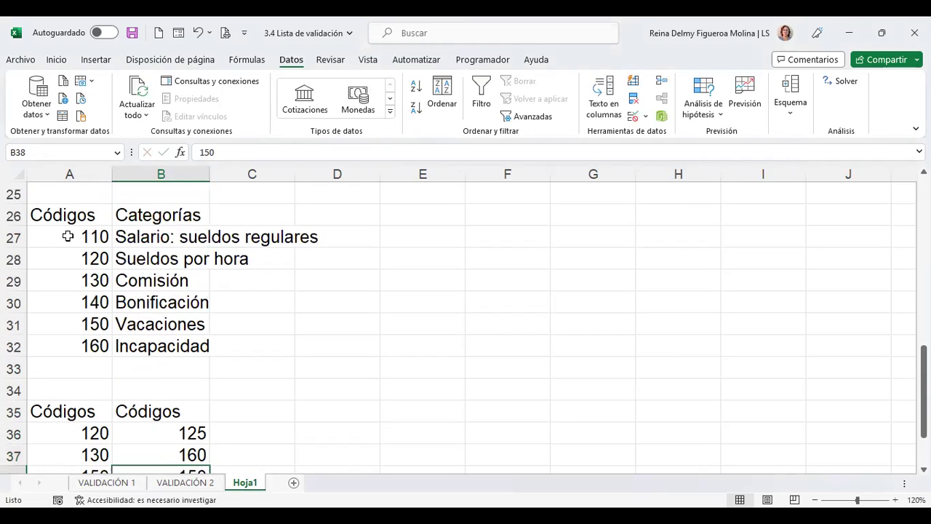
left_click_drag(72, 234, 64, 342)
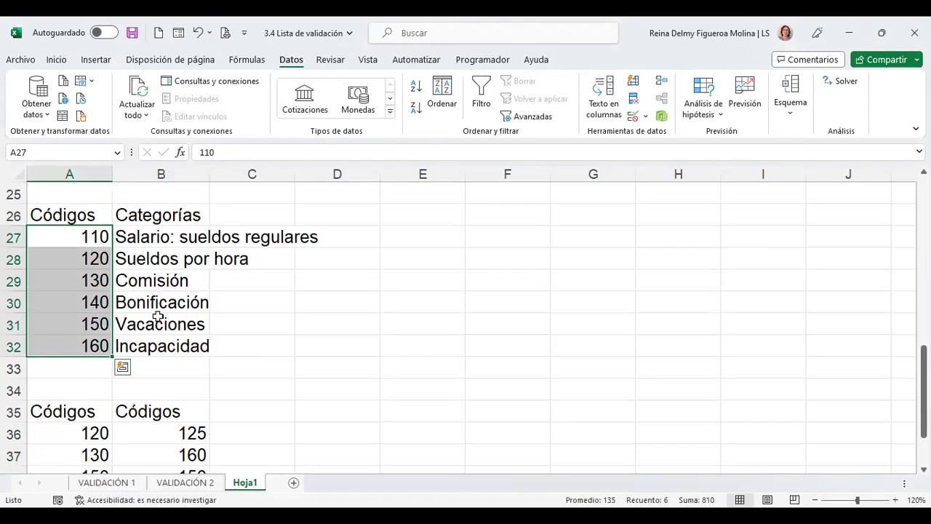
scroll(158, 316, "down", 2)
mouse_move(88, 303)
left_mouse_down()
mouse_move(172, 303)
mouse_move(170, 357)
left_mouse_up()
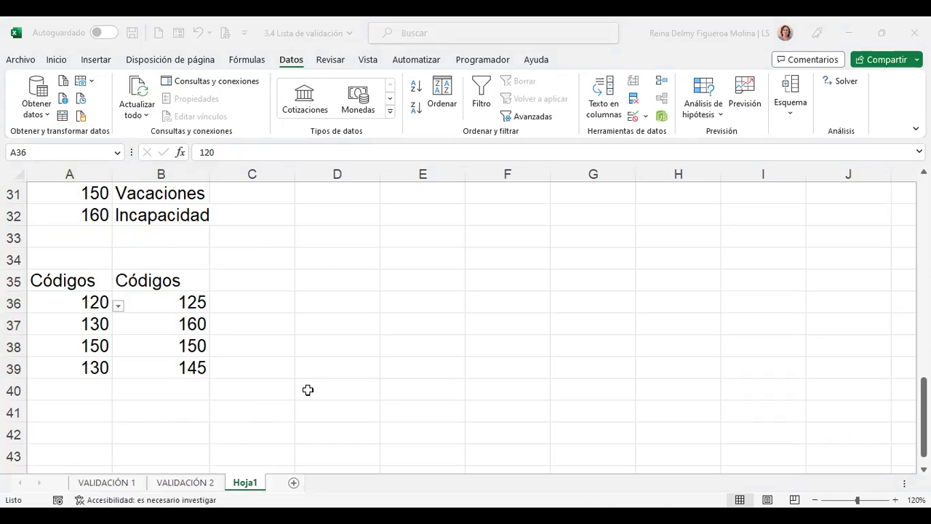
key("ctrl+shift+End")
scroll(175, 390, "down", 2)
Type the section title 'Limitar entradas a fechas' in A42.
left_click(77, 301)
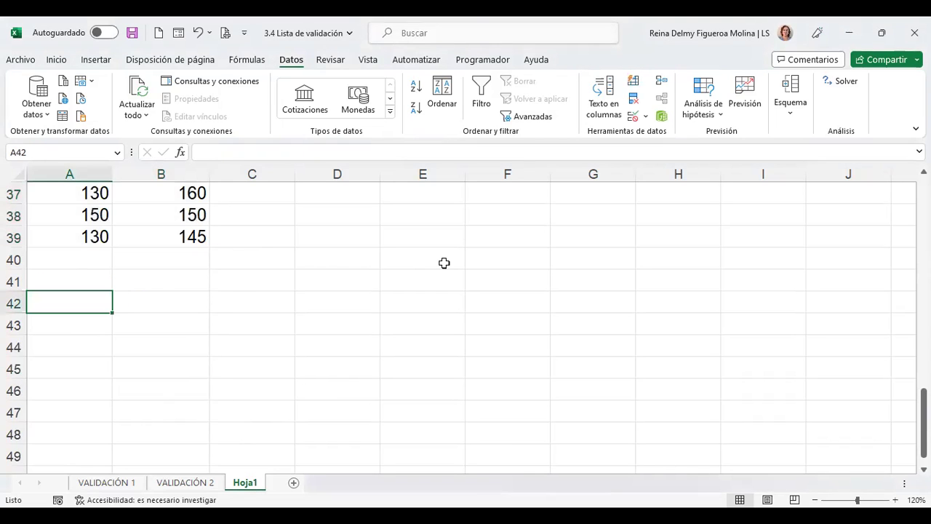
type("Limitar entradas a feca")
key("BackSpace")
type("has")
key("Return")
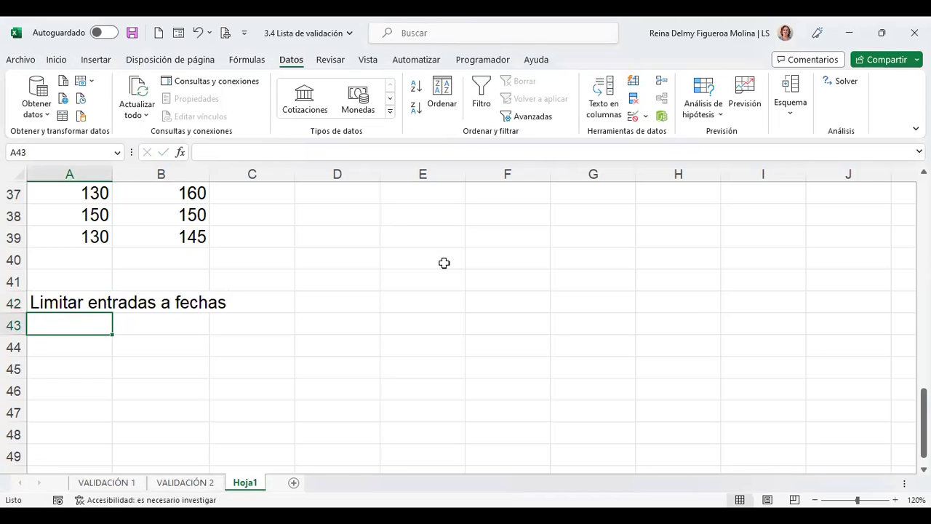
Enter the heading 'Fecha de inicio' in A43 and apply Ajustar texto to wrap it.
type("Fcha de")
key("BackSpace")
key("BackSpace")
key("BackSpace")
key("BackSpace")
key("BackSpace")
type("ed")
key("BackSpace")
type("cha de inicio")
key("Return")
key("Up")
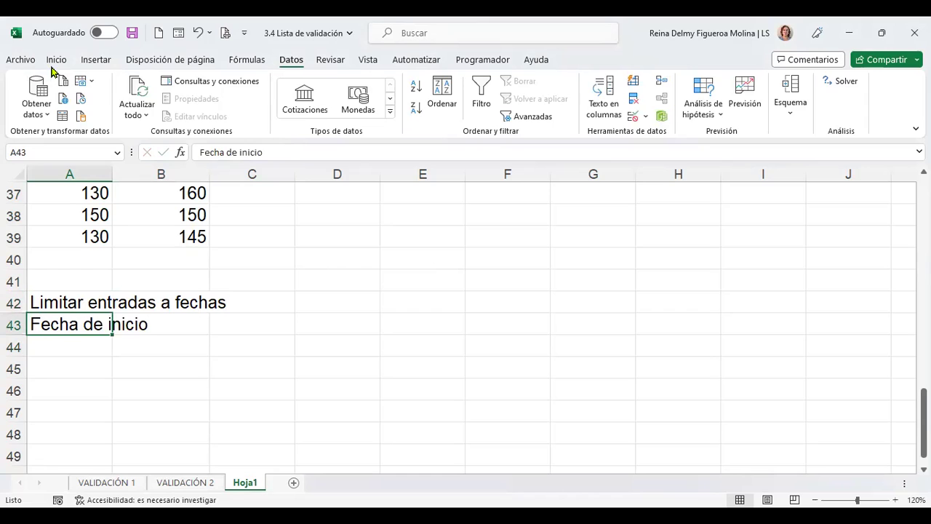
left_click(56, 60)
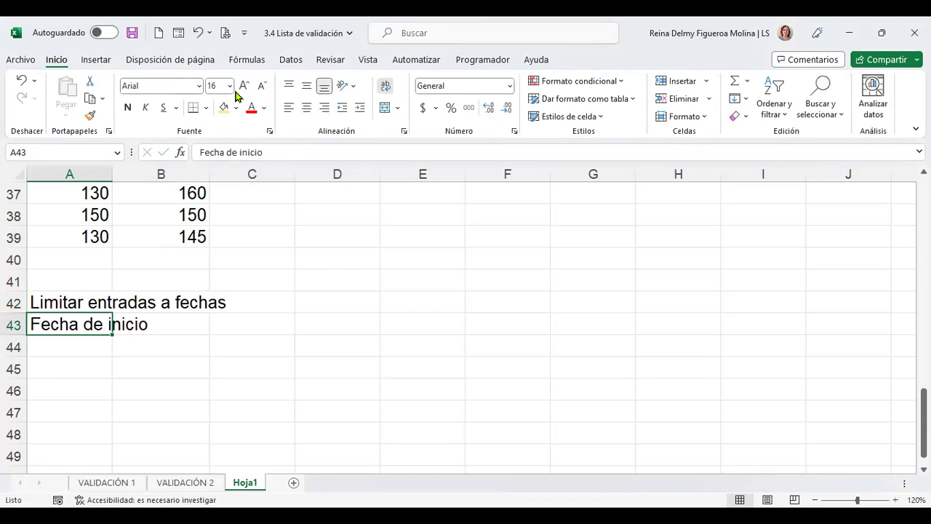
left_click(386, 86)
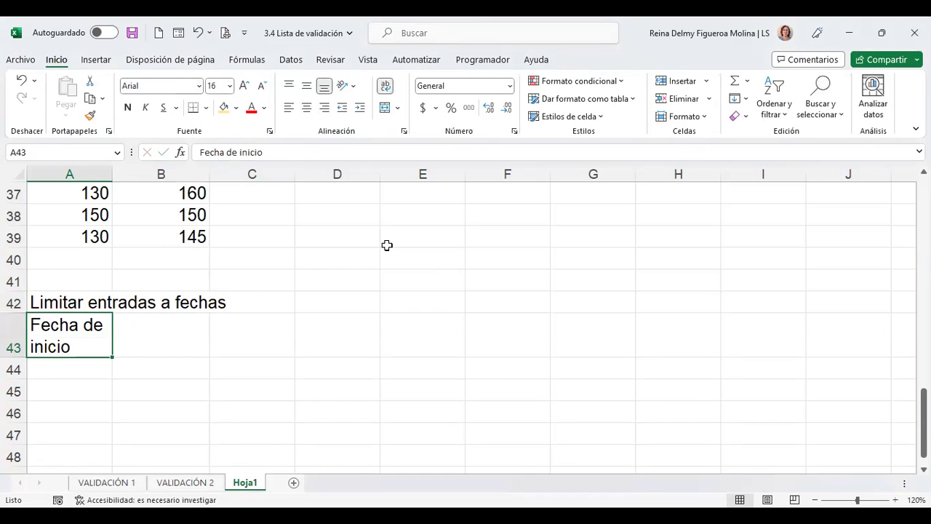
Copy the wrapped heading into B43 and change it to 'Fecha de finalización'.
key("ctrl+c")
key("Right")
key("Return")
key("F2")
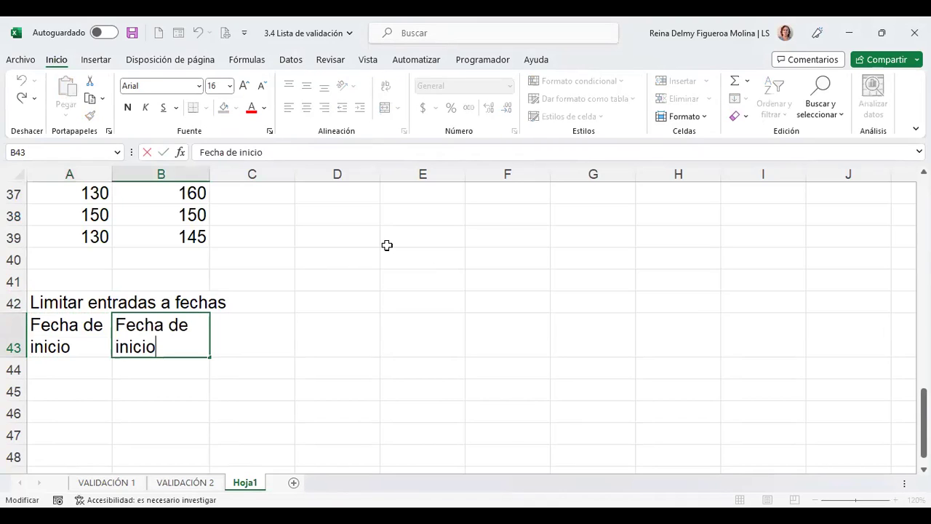
key("ctrl+shift+Left")
type("finalización")
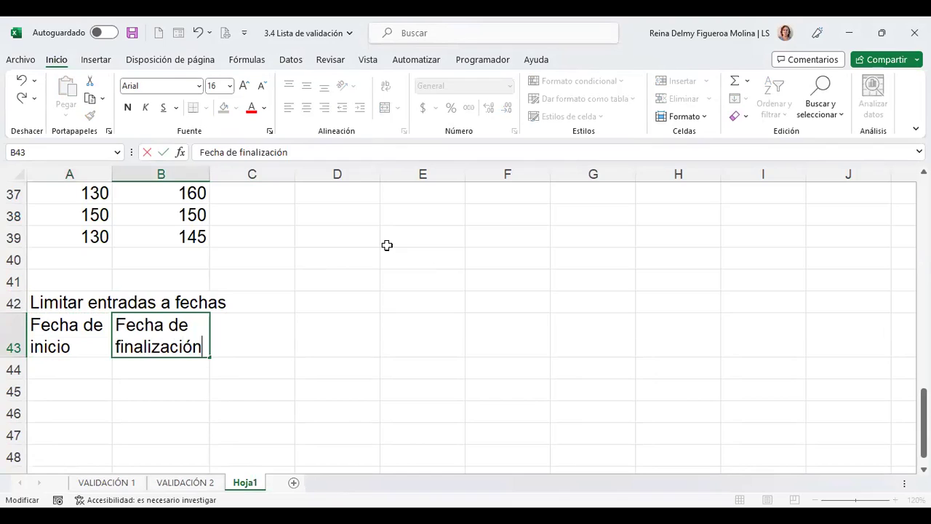
key("Return")
key("Up")
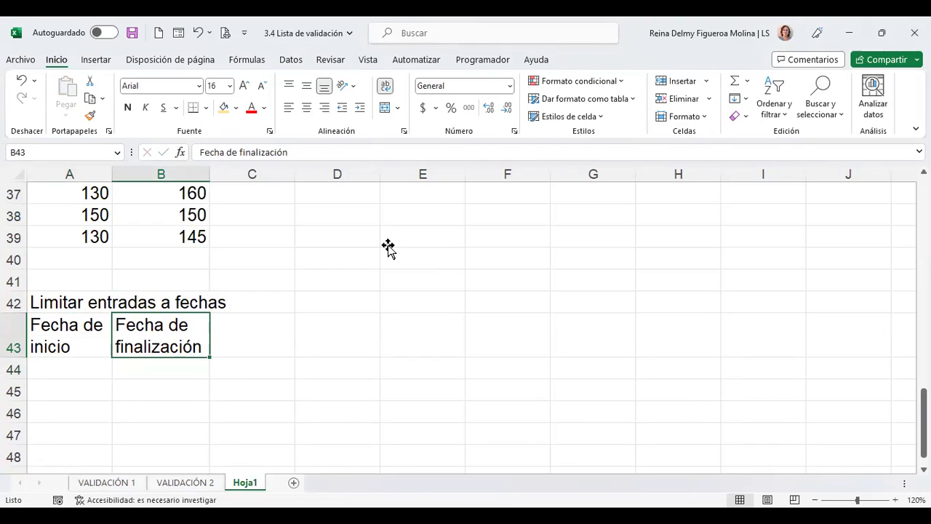
key("alt")
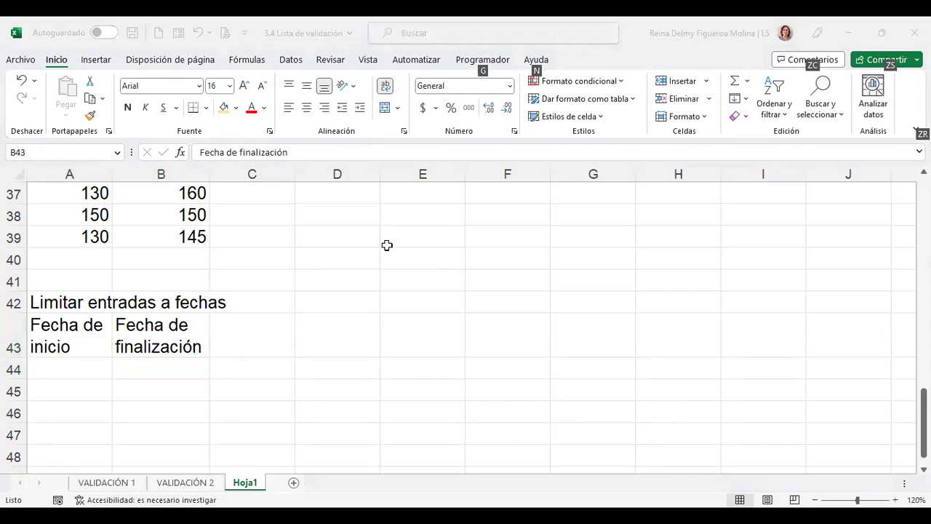
key("Left")
key("Down")
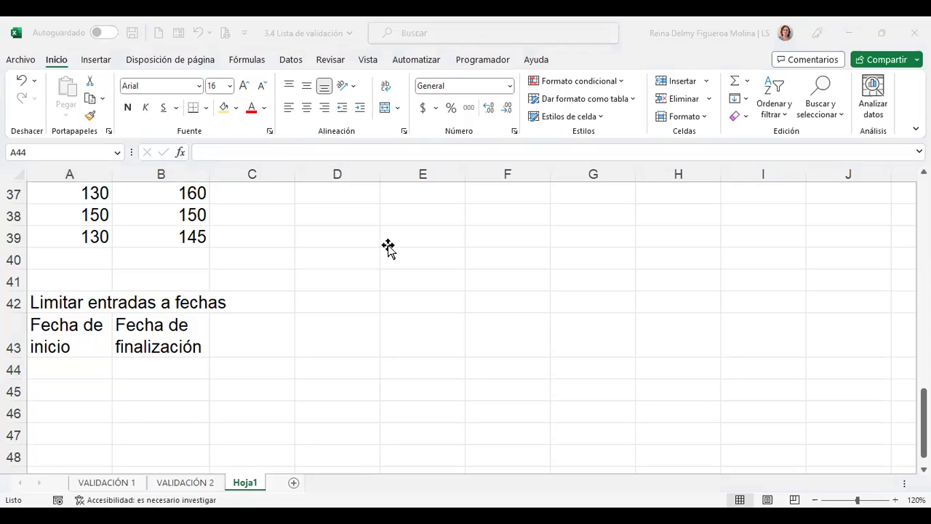
Enter the formula =+HOY() in A44 so it displays today's date, 2/3/2023.
type("+")
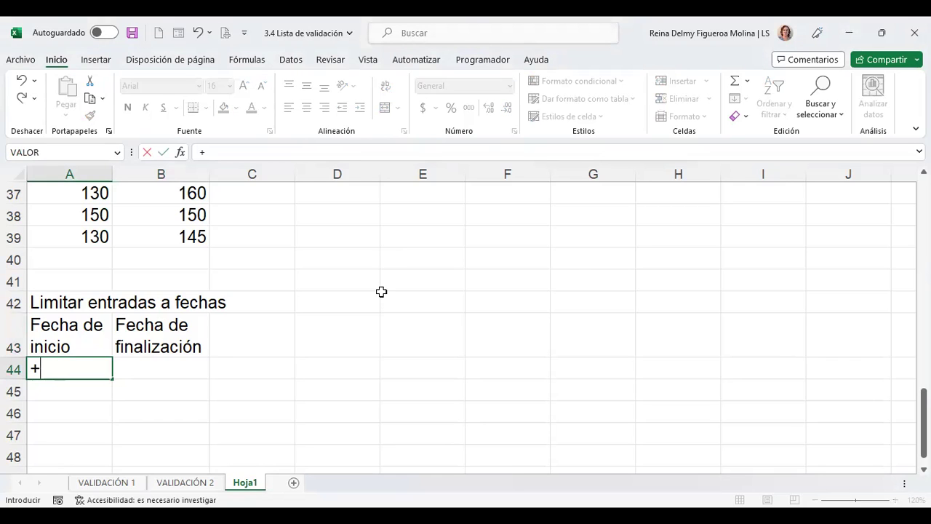
type("hoy")
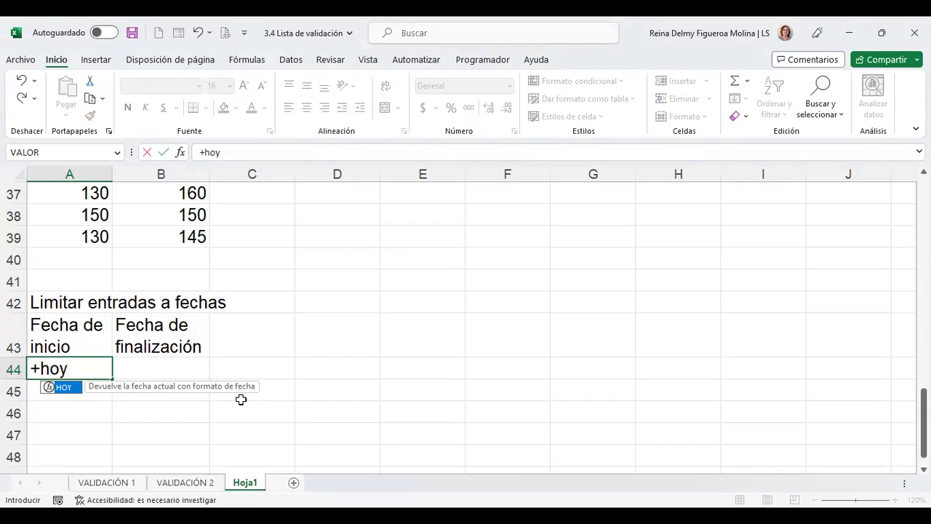
double_click(64, 386)
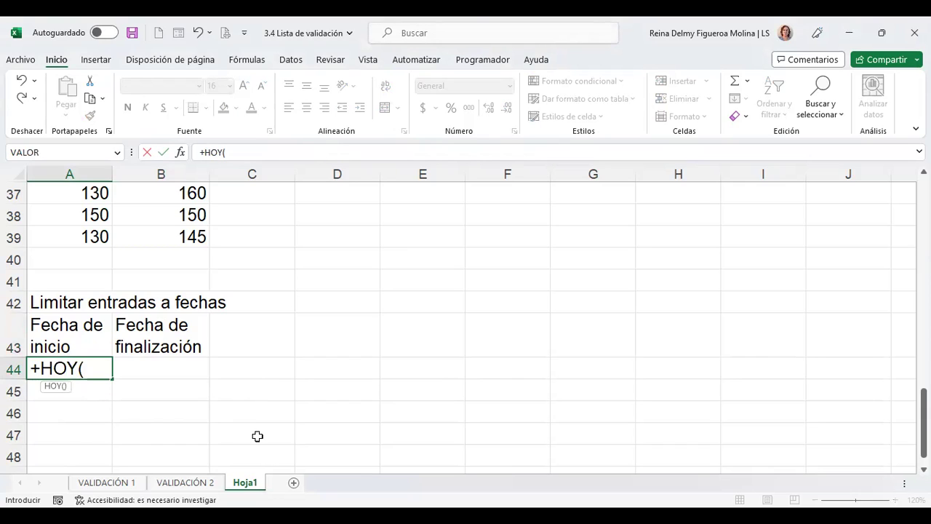
key("ctrl+Return")
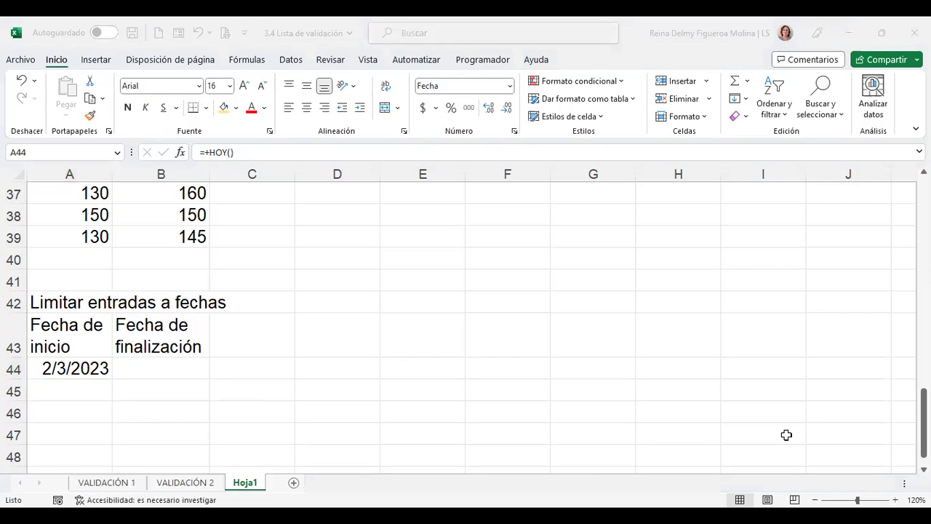
left_click(50, 362)
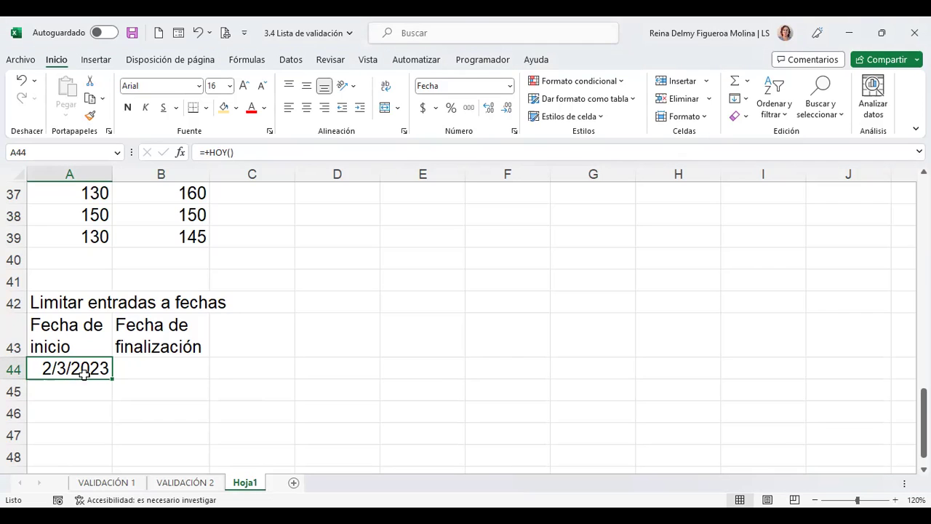
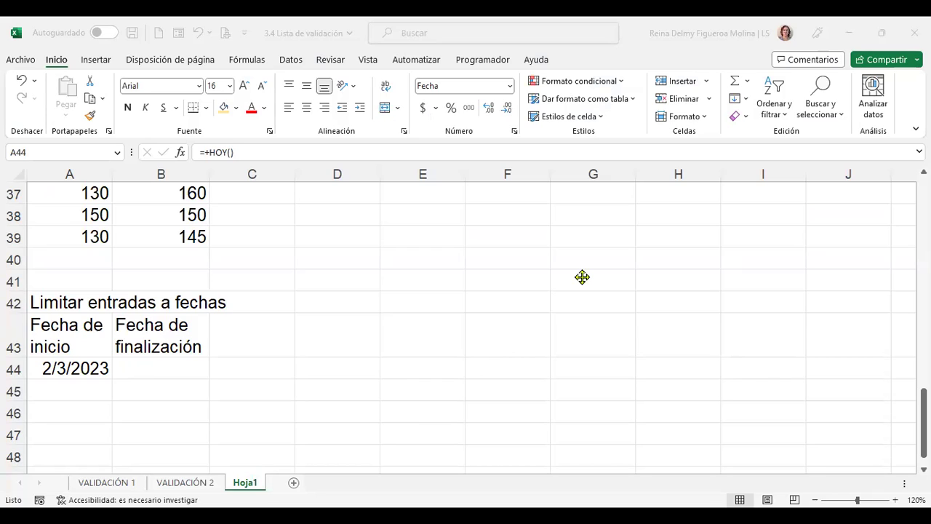
Select A44 and start a Fecha rule in Validación de datos, then cancel it.
left_click(49, 364)
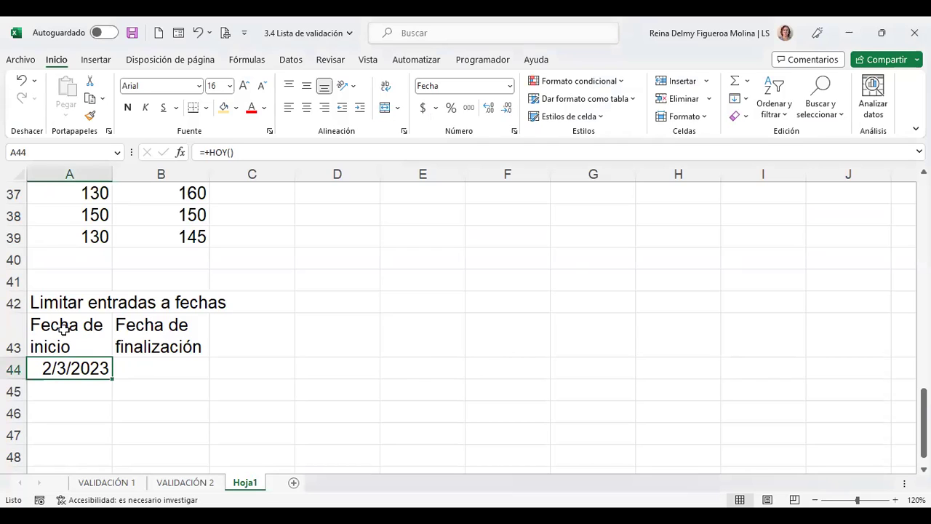
left_click(291, 60)
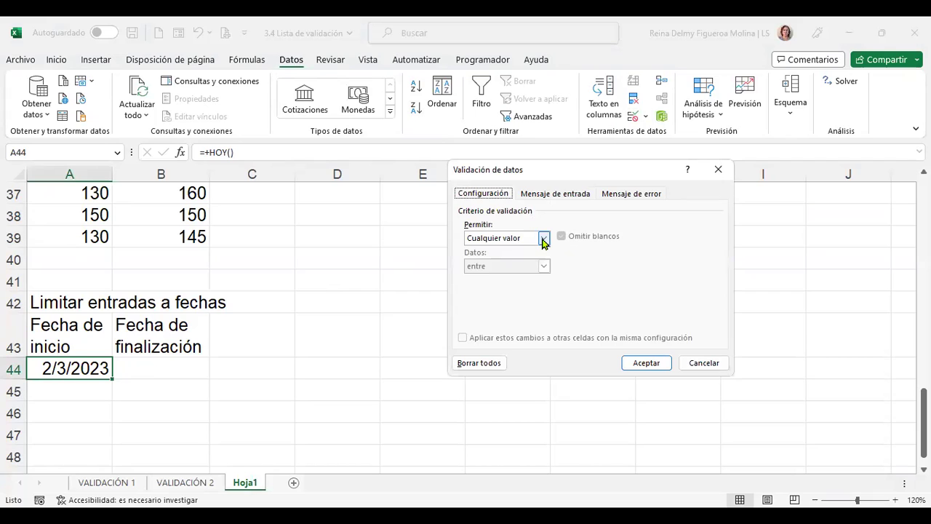
left_click(544, 240)
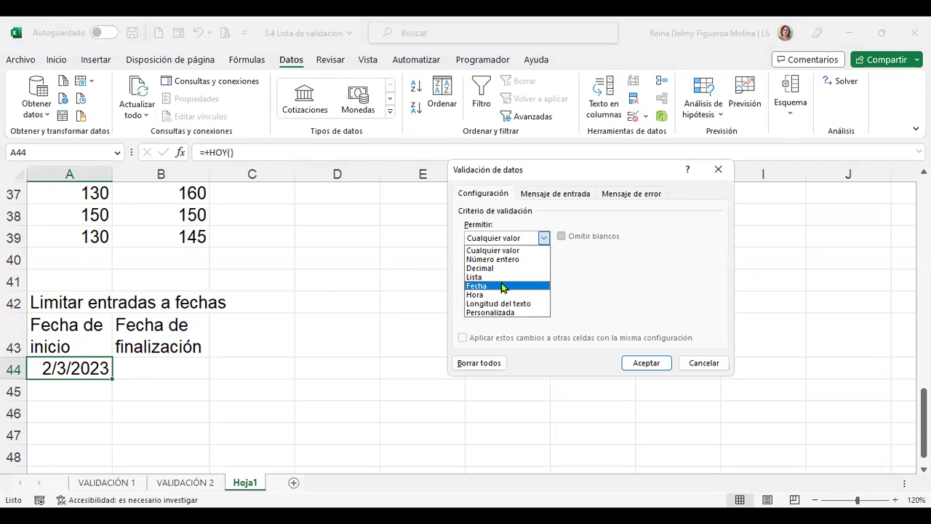
left_click(502, 286)
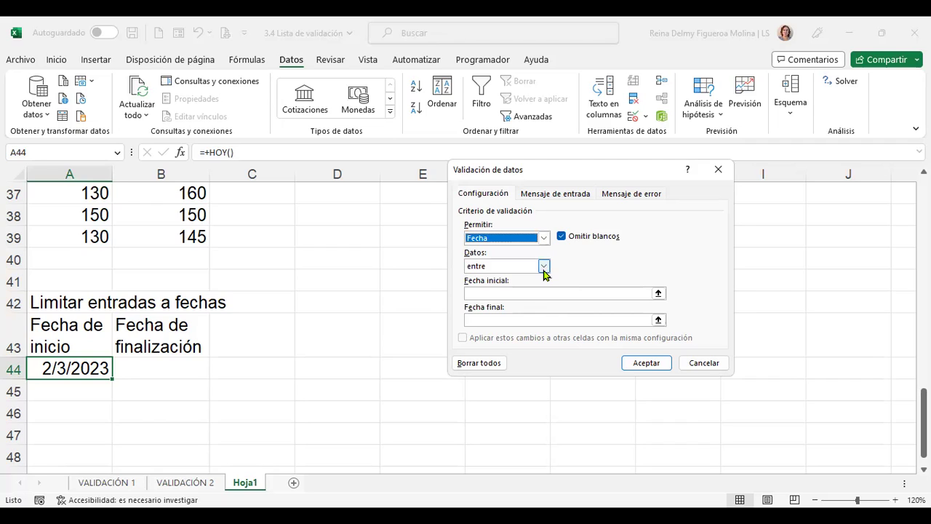
key("Escape")
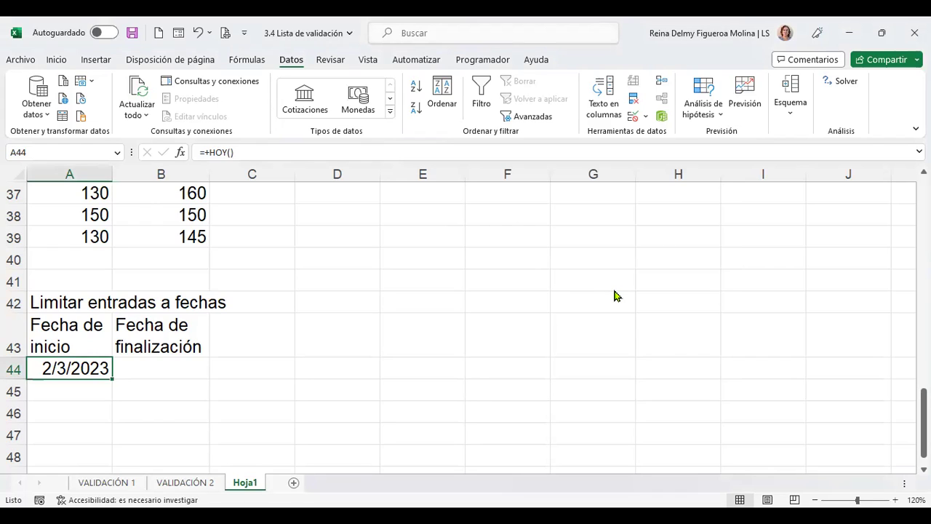
Set A44's validation to Fecha, mayor que, with start date =HOY(), and apply it.
left_click(634, 116)
left_click(543, 237)
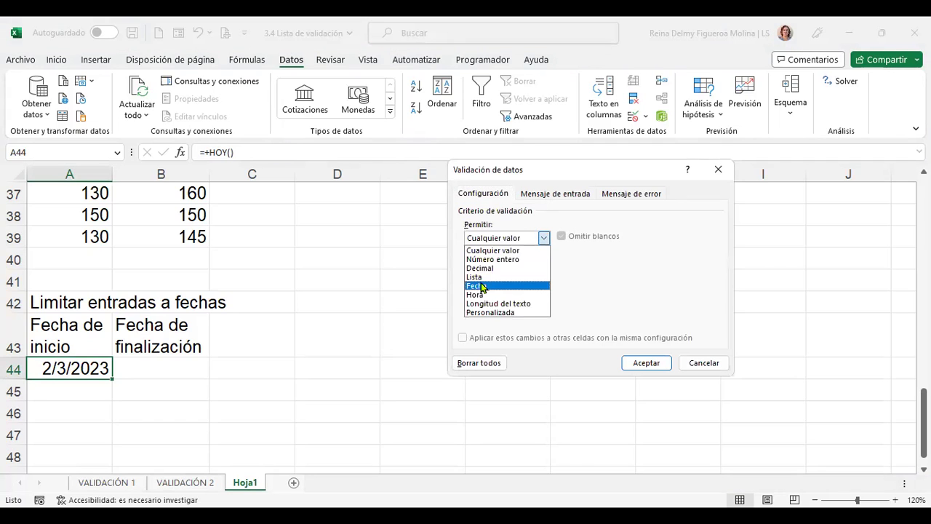
left_click(481, 287)
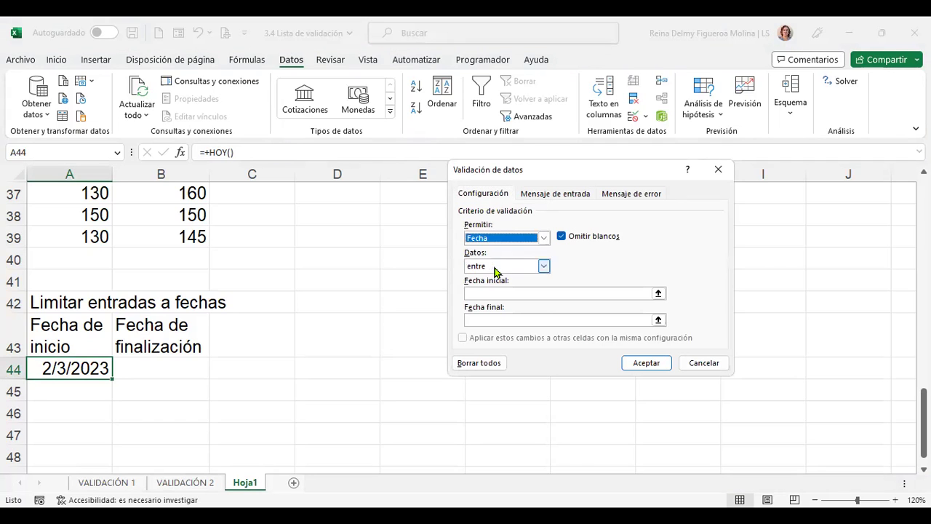
left_click(544, 266)
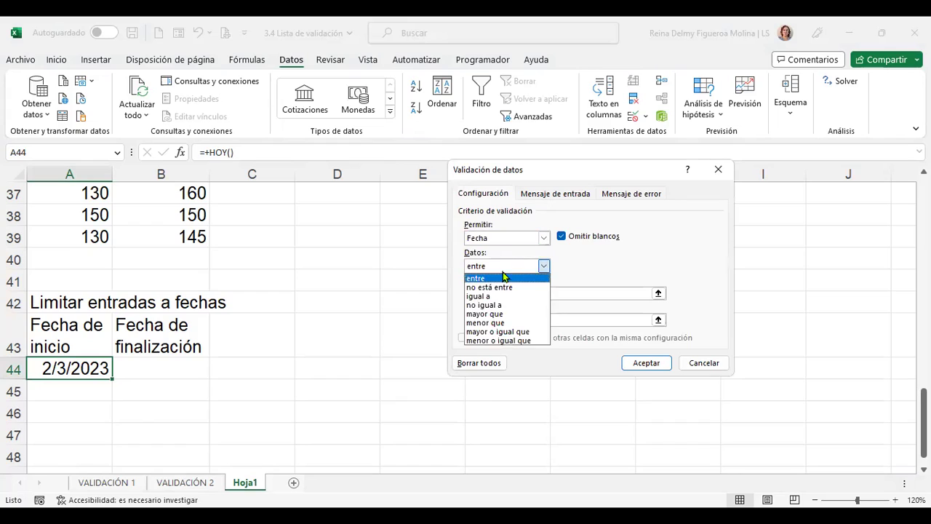
left_click(498, 316)
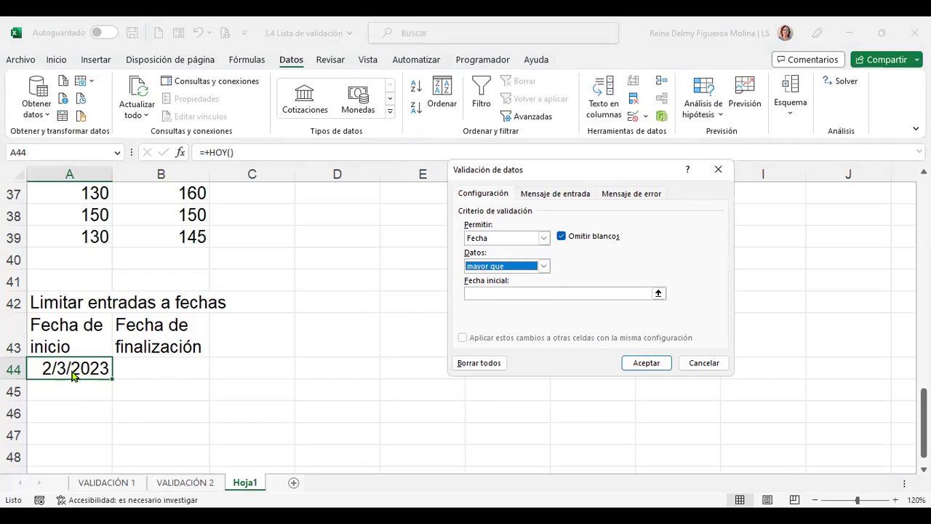
left_click(508, 294)
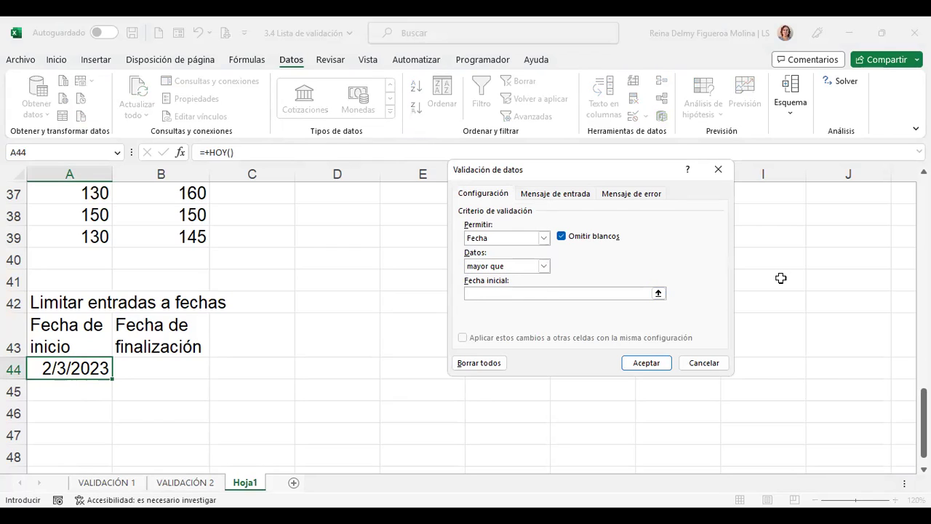
type("=")
type("HOY()")
key("BackSpace")
key("BackSpace")
type("()")
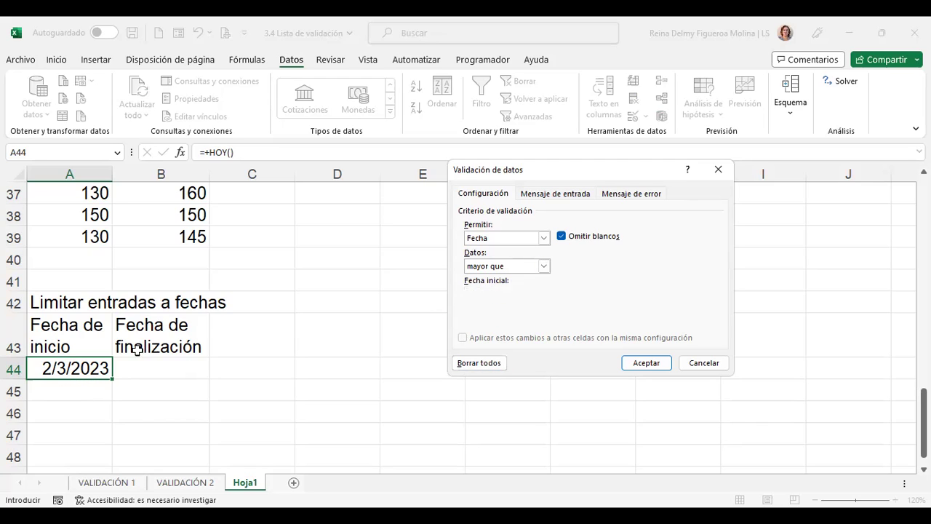
left_click(659, 363)
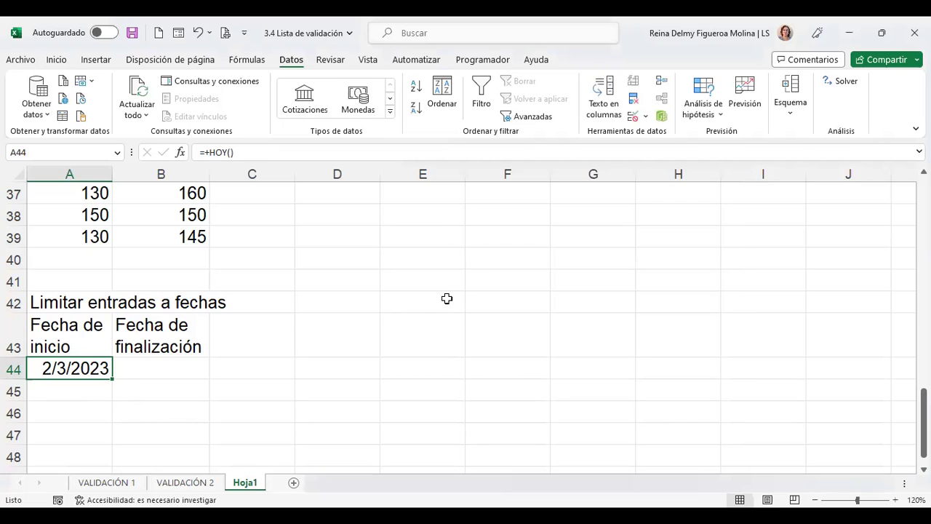
Try the earlier date 1/3/23 in A44 and cancel the validation error.
key("F2")
key("BackSpace")
key("BackSpace")
key("BackSpace")
type("1/3/23")
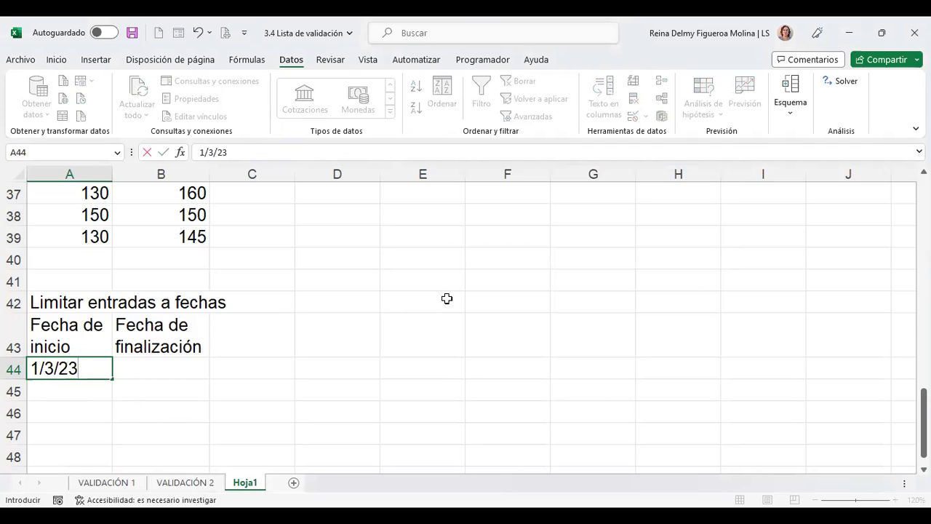
key("Return")
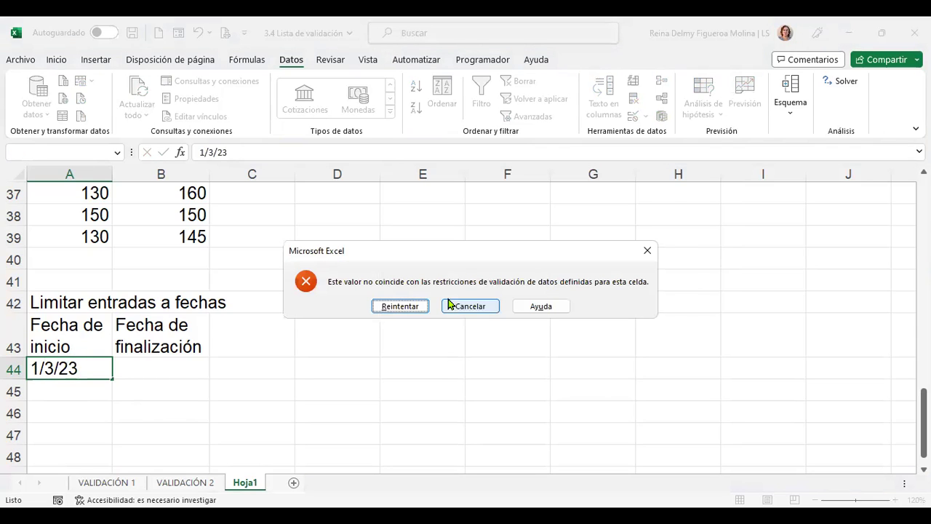
left_click(449, 305)
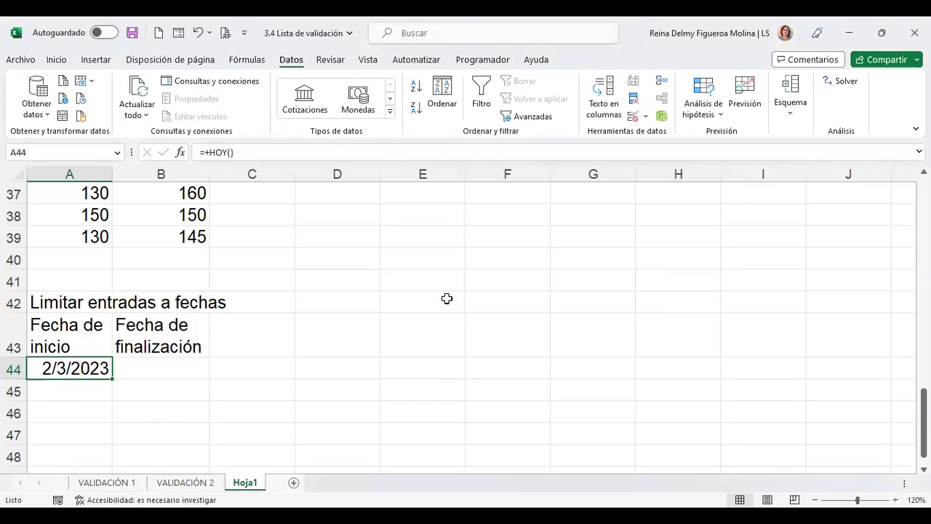
Enter 3/3/2023 as the start date in A44, then move to B44.
type("3/3/2023")
key("Return")
key("Up")
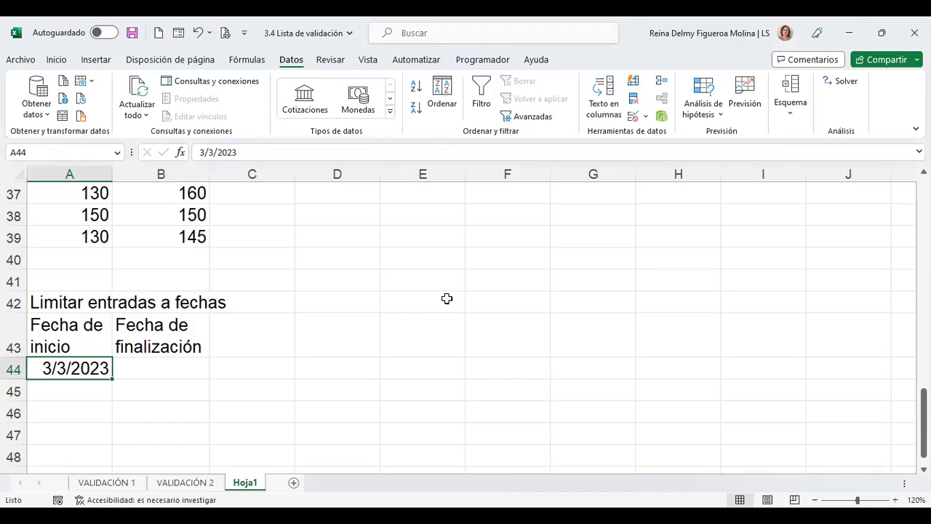
key("Right")
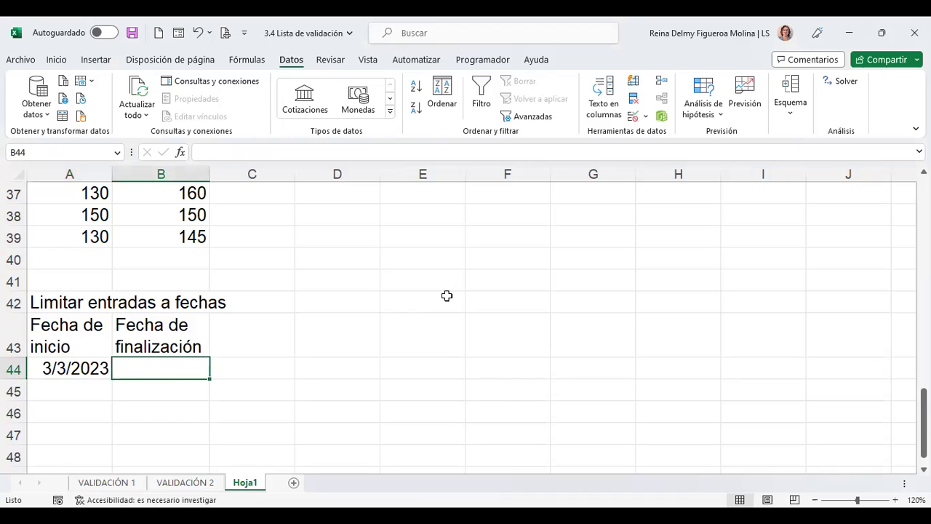
key("alt+d+l")
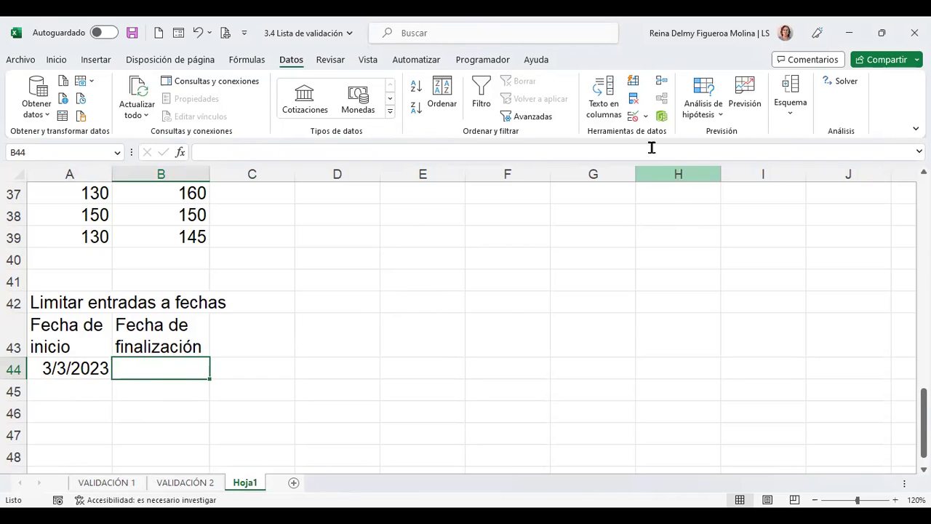
Set B44's validation to Fecha, mayor que, with start date =A44, and apply it.
left_click(631, 117)
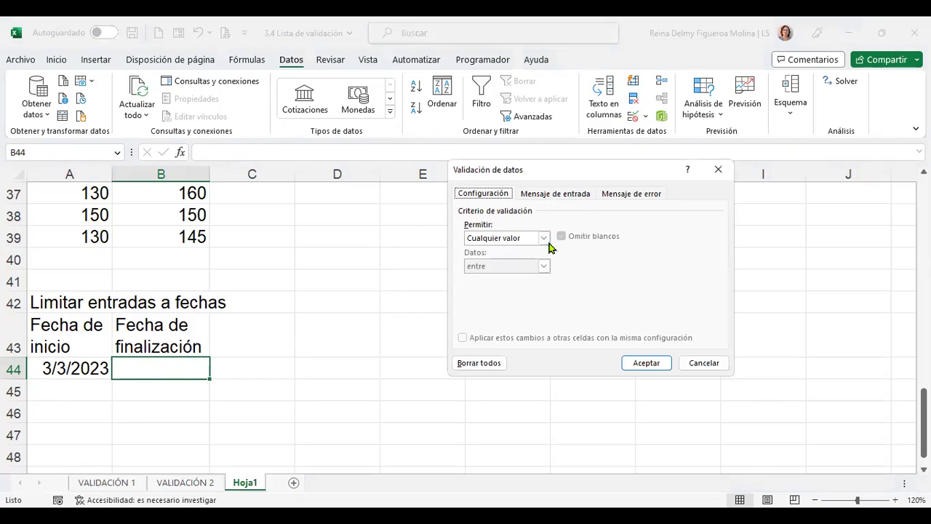
left_click(507, 238)
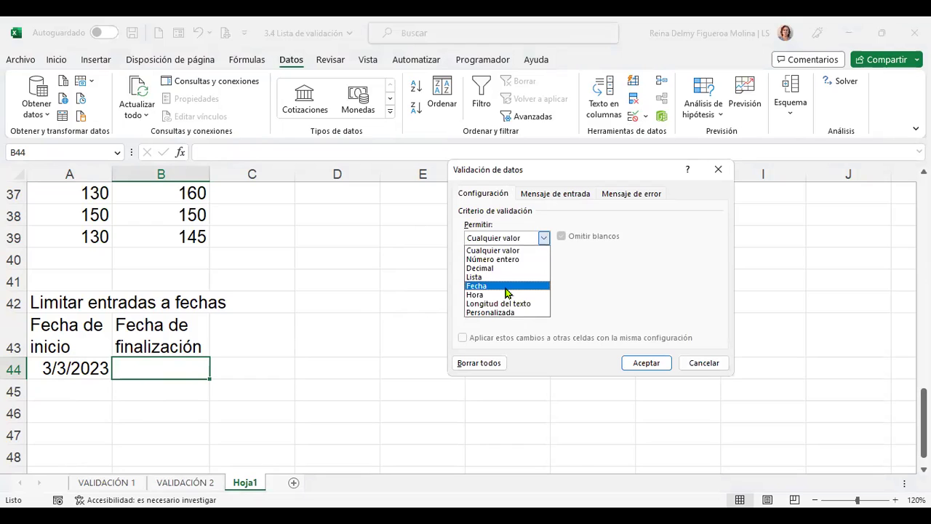
left_click(508, 286)
left_click(544, 267)
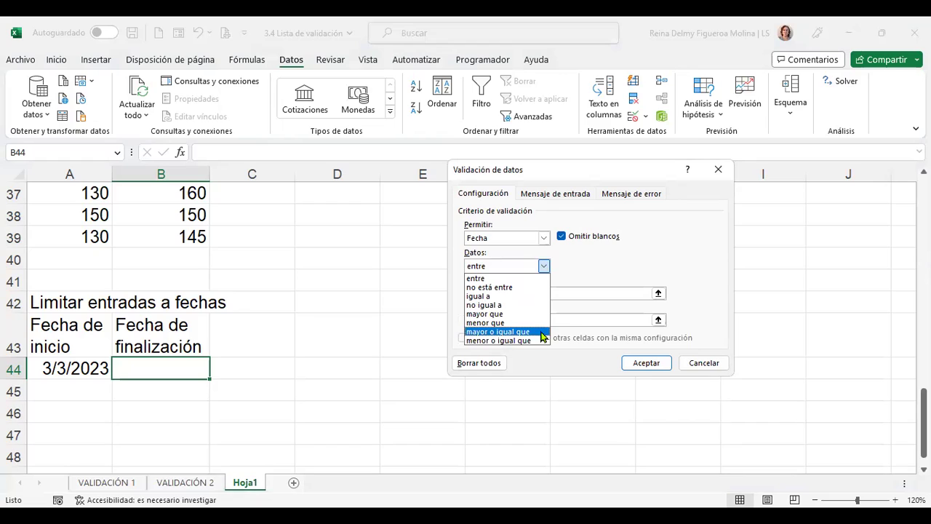
left_click(521, 316)
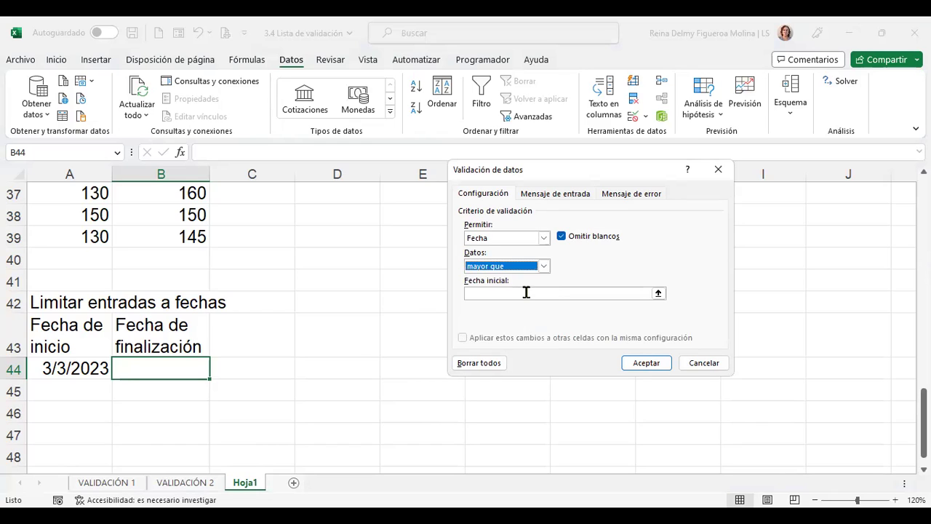
left_click(585, 292)
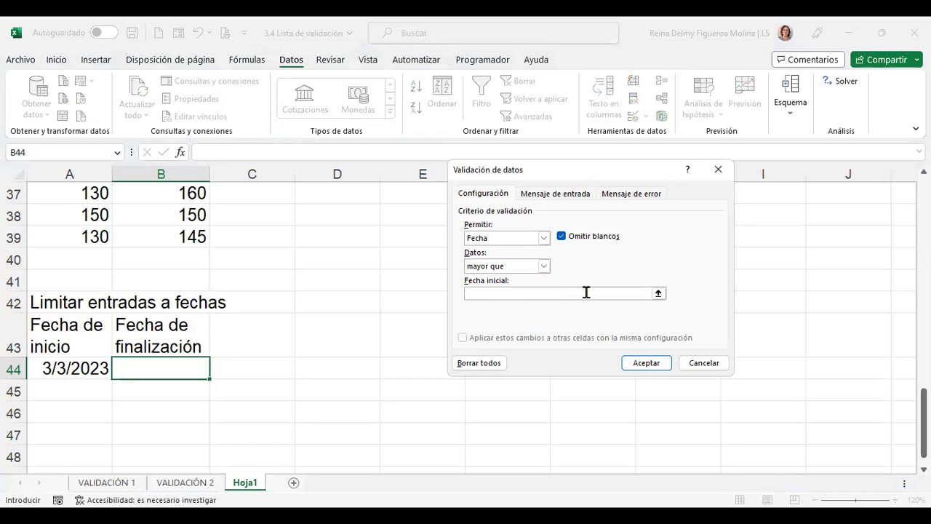
type("=")
left_click(82, 368)
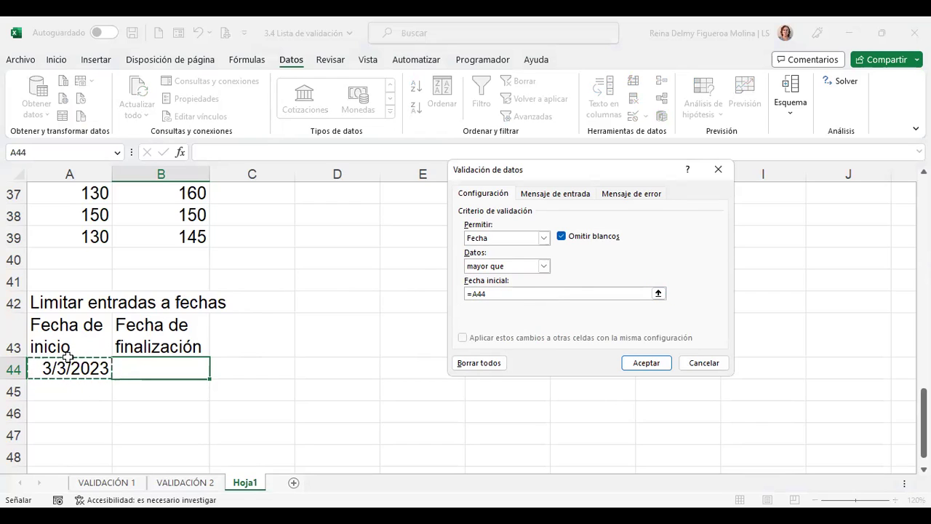
left_click(646, 364)
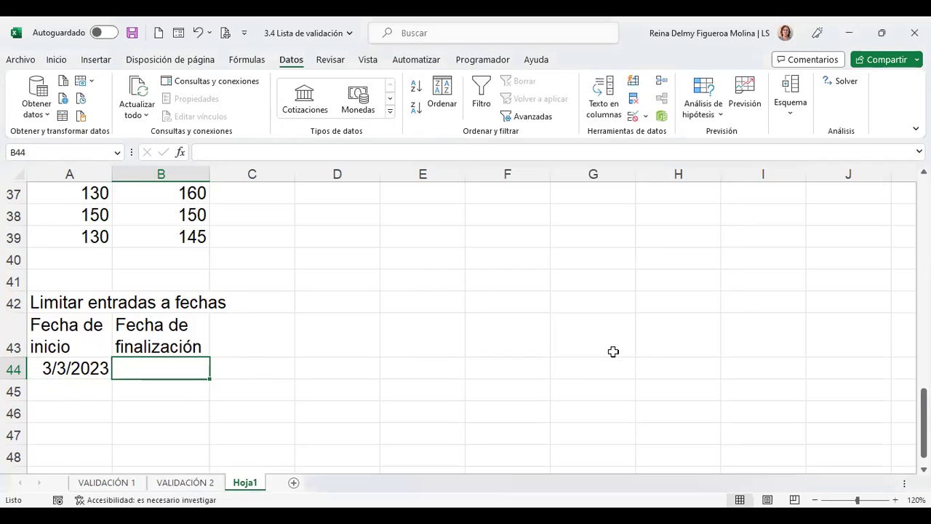
type("2/3/23")
key("Return")
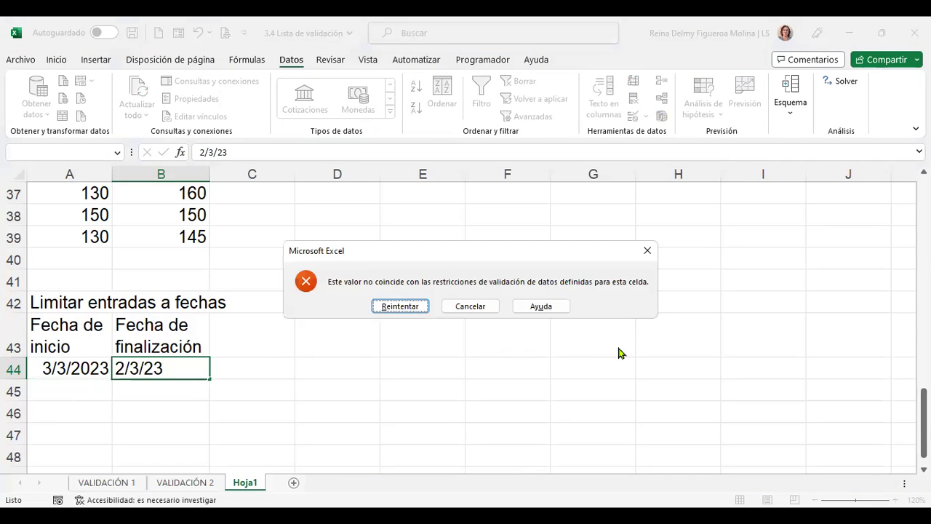
key("Escape")
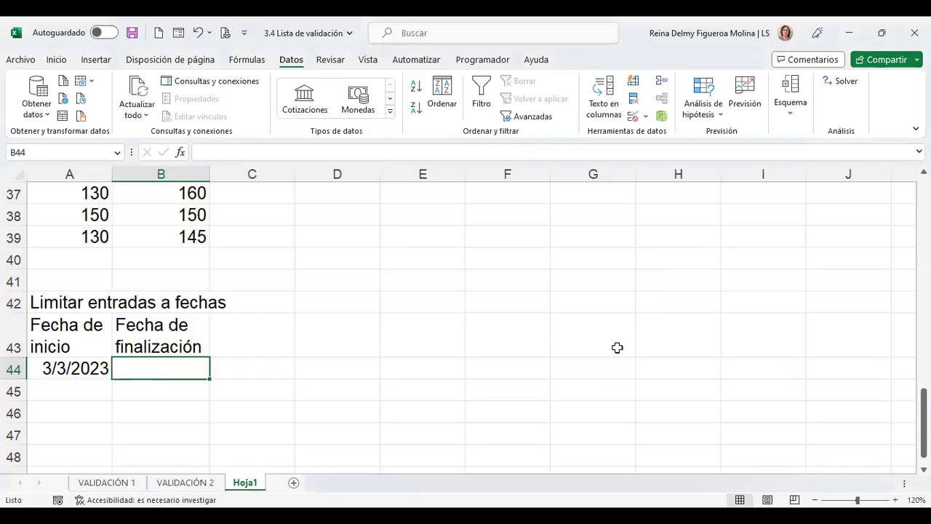
type("5/3")
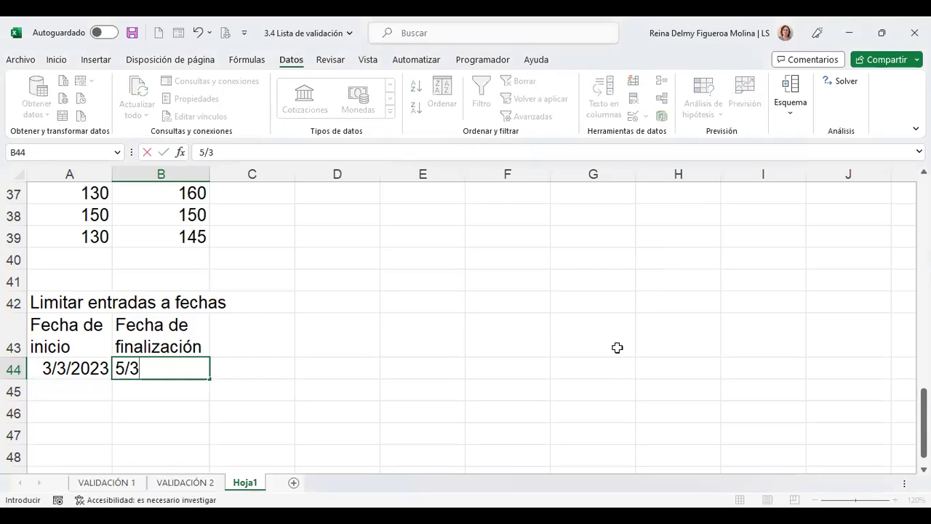
type("/2023")
key("Return")
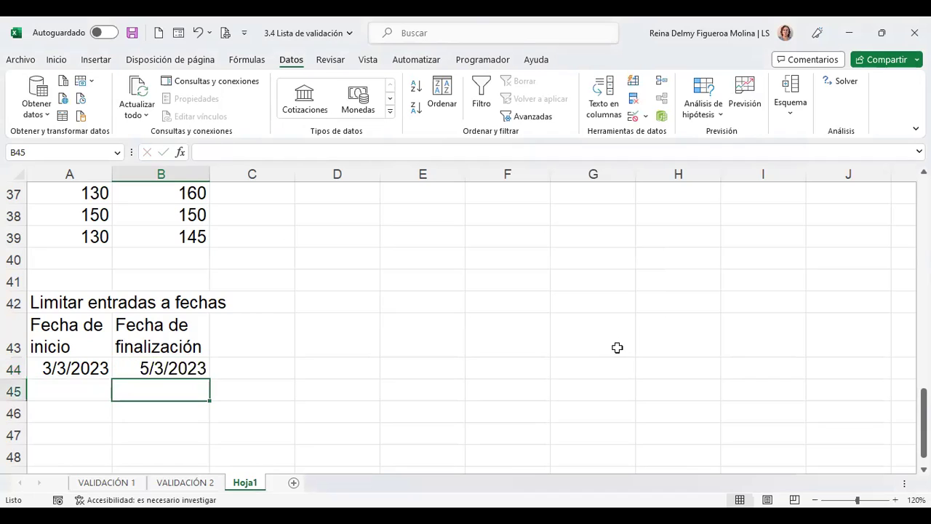
key("Up")
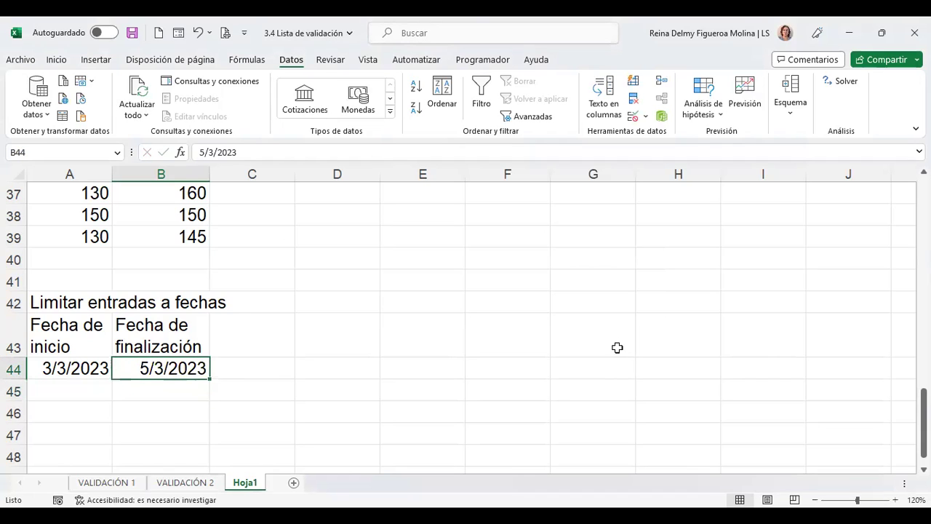
key("Left")
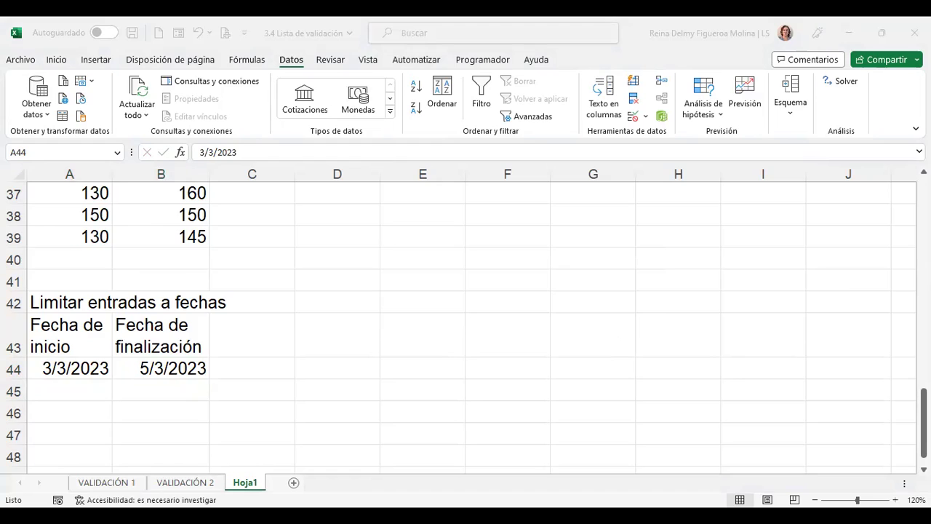
Type the title 'Limitar a los usuarios a entradas de tiempo' in A47.
scroll(430, 326, "down", 1)
key("Down")
key("Down")
key("Down")
type("Lim")
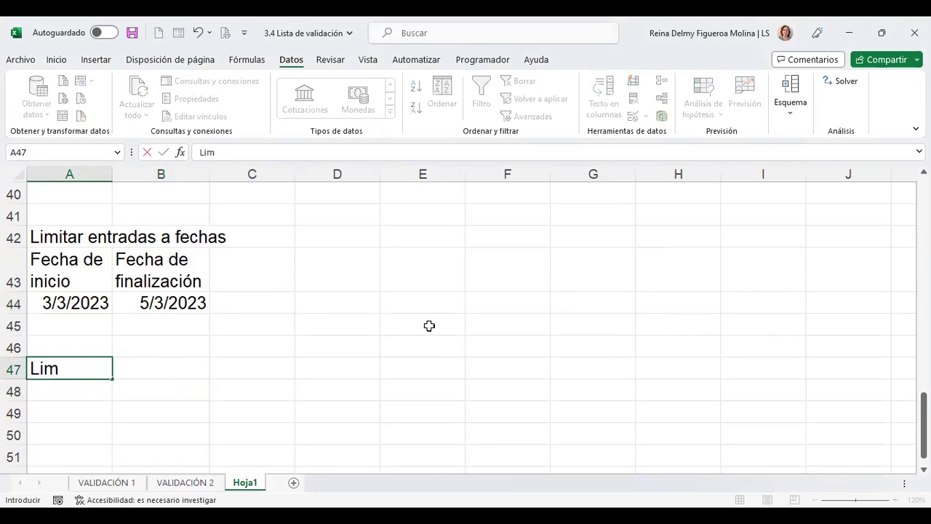
type("itar a los usuarios a ent")
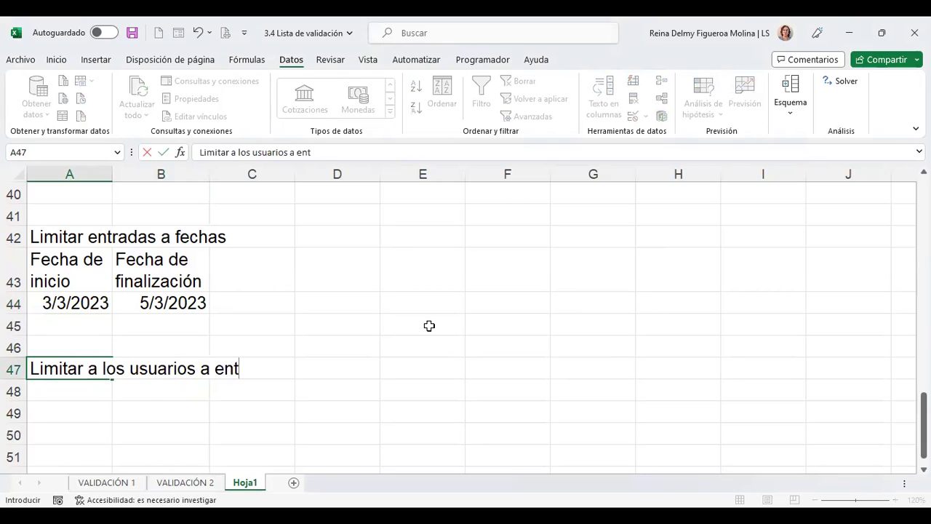
type("radas de tiempo")
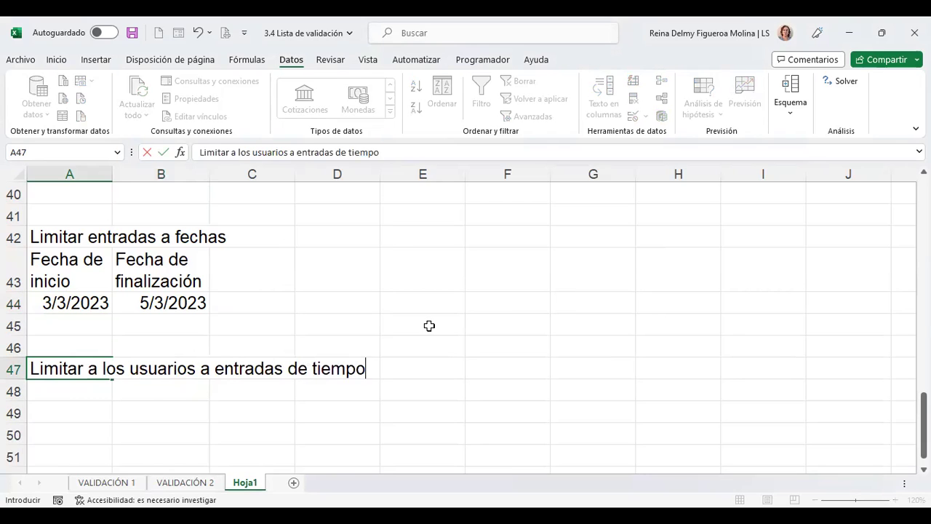
key("Return")
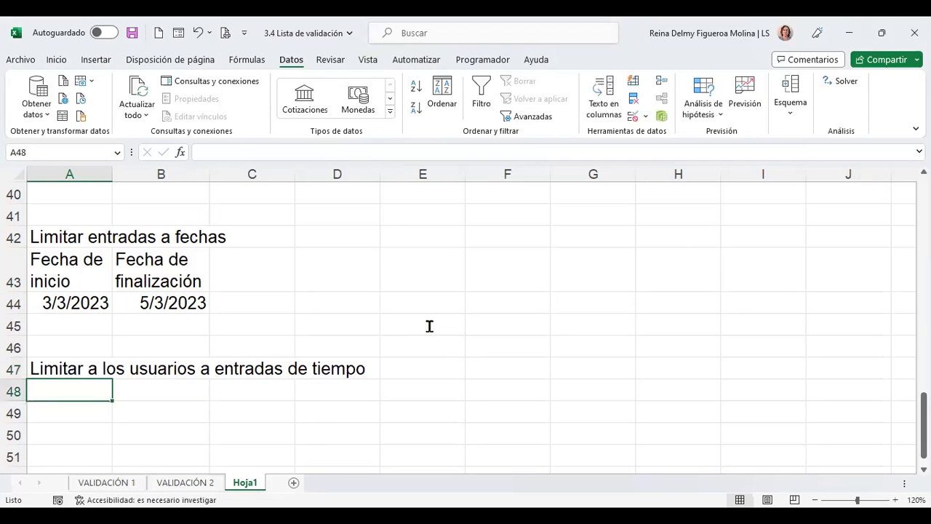
Copy the Fecha de inicio and Fecha de finalización headers from row 43 to A48:B48.
key("Up")
key("Up")
key("Up")
key("Up")
key("Up")
key("shift+Right")
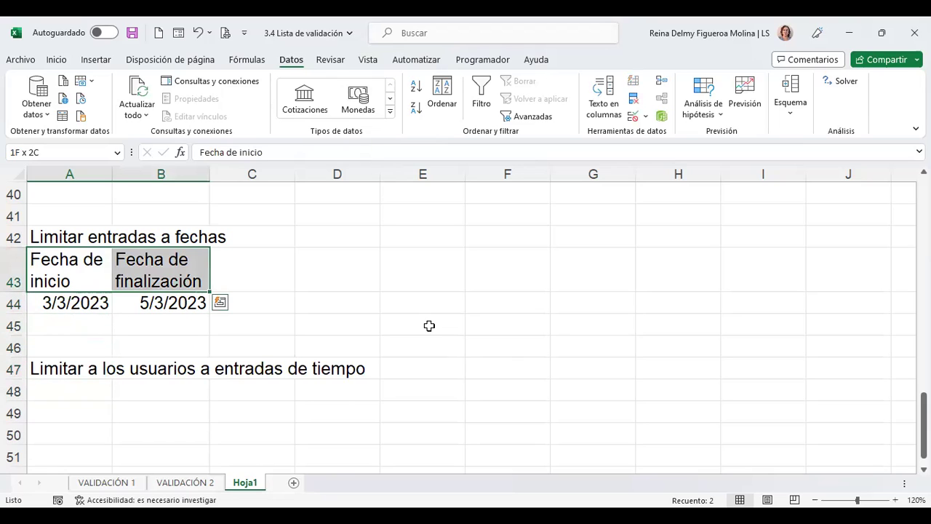
key("ctrl+c")
key("Down")
key("Down")
key("Down")
key("Down")
key("Down")
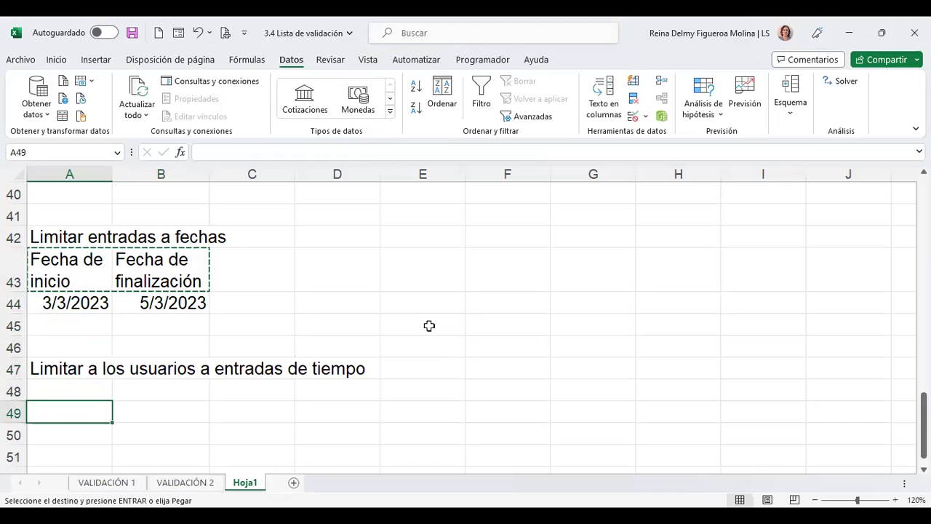
key("Up")
key("shift+Right")
key("ctrl+v")
key("Escape")
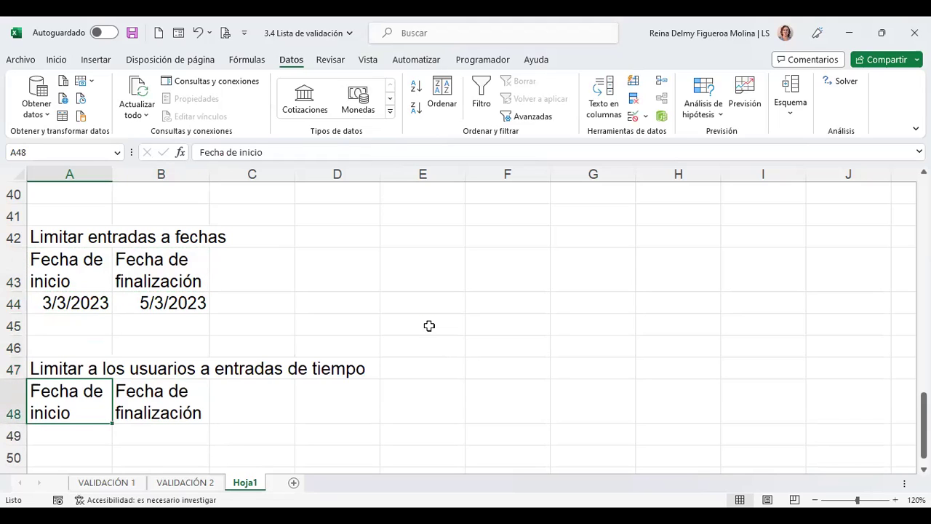
Rename the row 48 headers to Hora de inicio and Hora de finalización.
key("F2")
key("ctrl+Home")
key("ctrl+shift+Right")
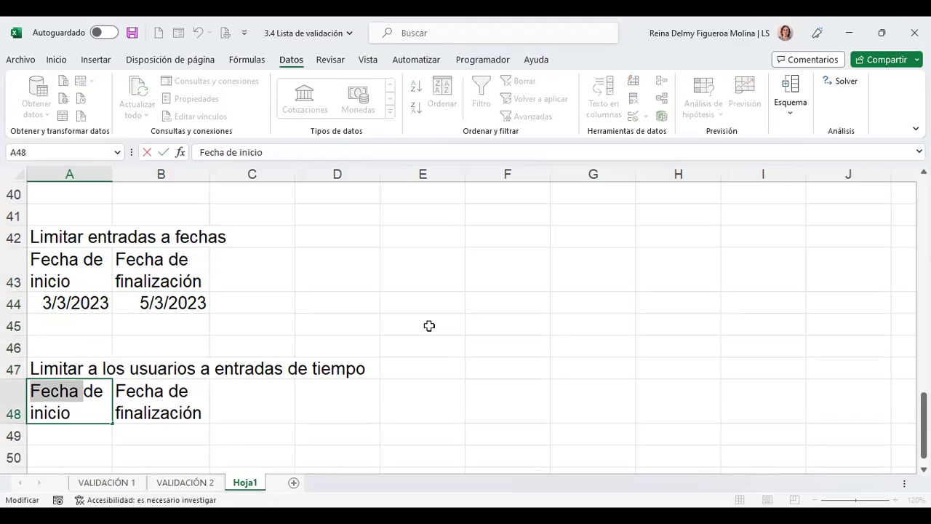
type("Hora")
key("ctrl+Return")
key("Right")
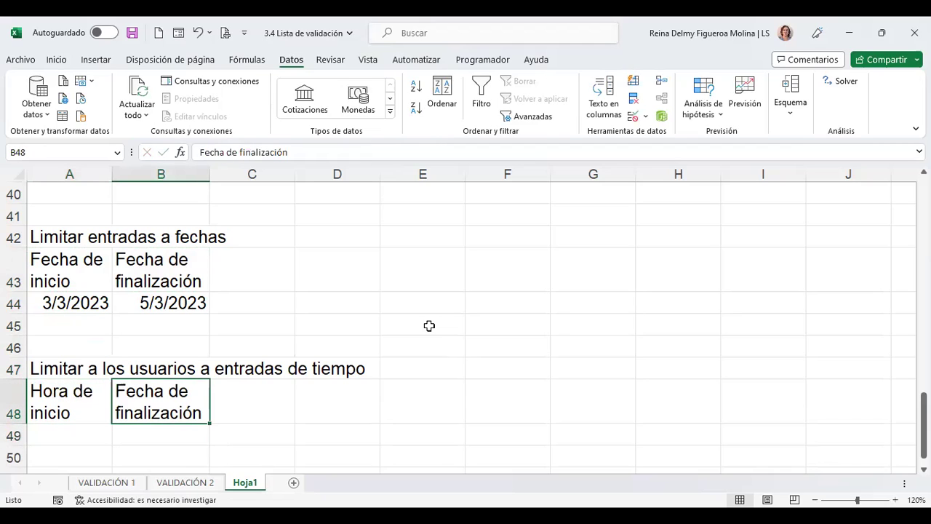
key("F2")
key("ctrl+Home")
key("ctrl+shift+Right")
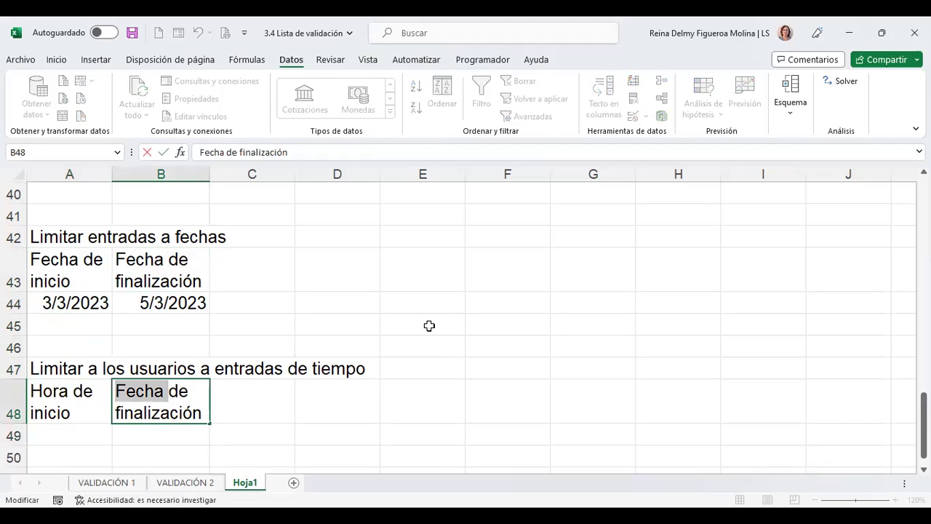
type("Hora")
key("Return")
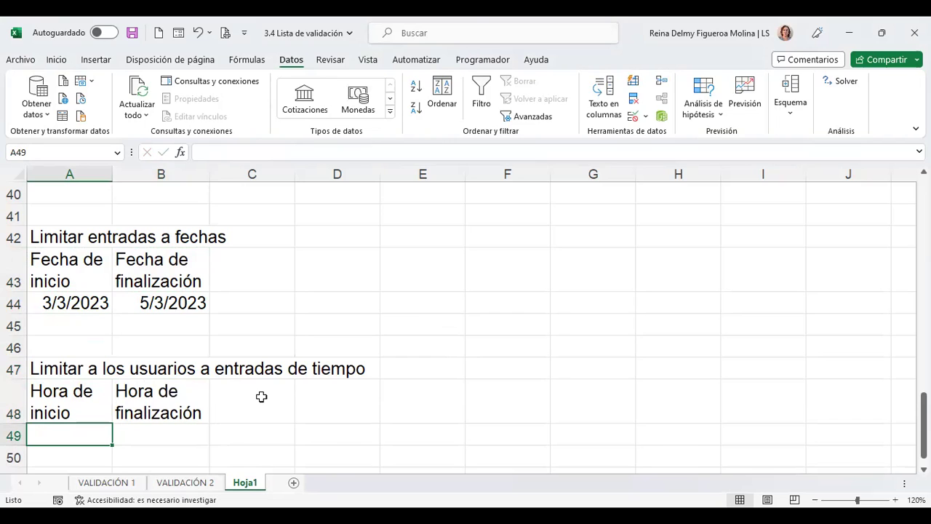
Add the Reunión header in C48 and select A49 for the start time.
key("Right")
key("Up")
key("Up")
key("Right")
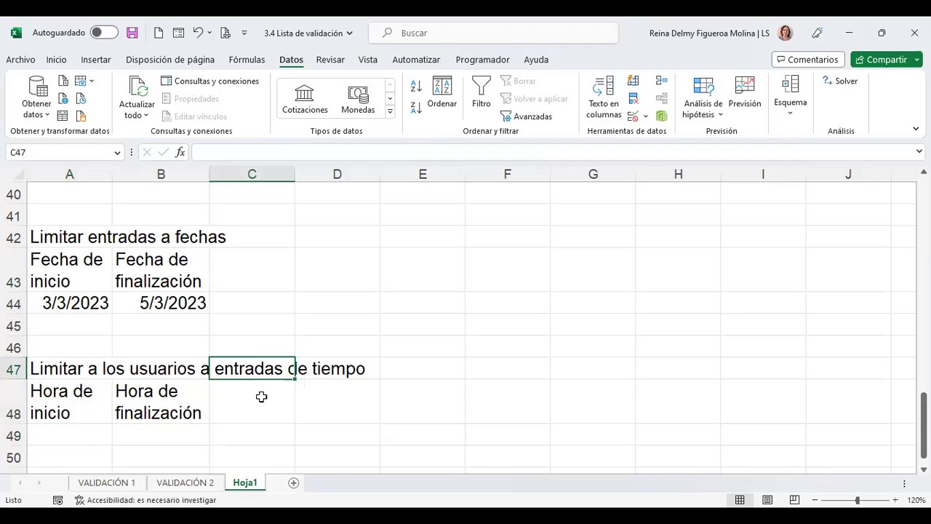
key("Down")
type("Reunión")
key("Return")
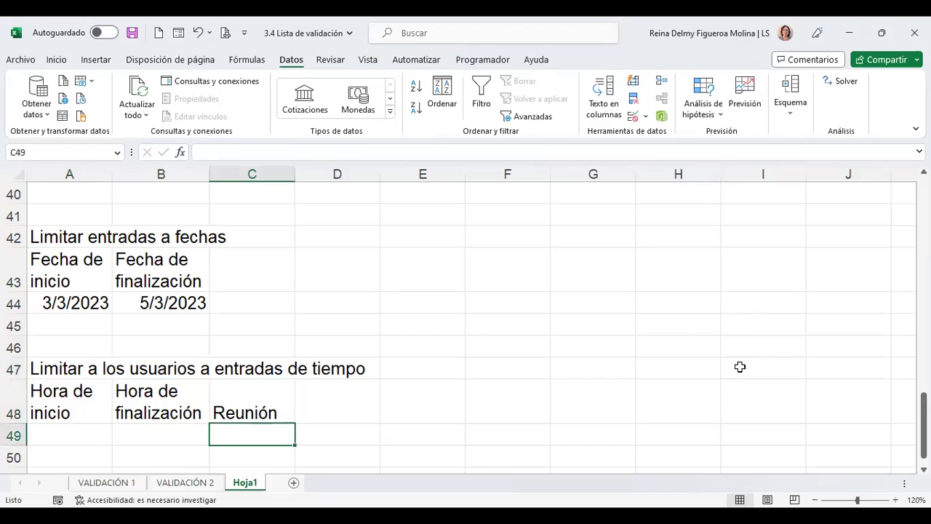
left_click(83, 432)
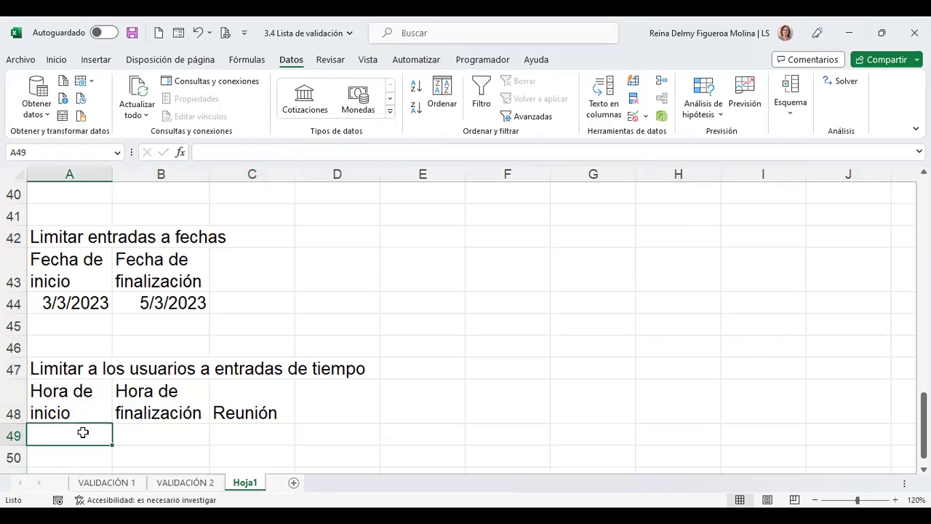
left_click(255, 432)
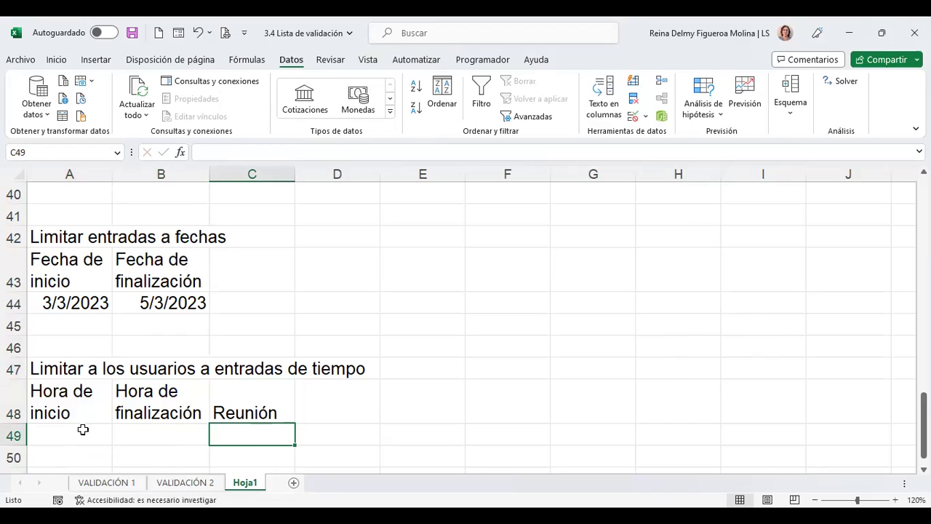
left_click_drag(83, 432, 124, 435)
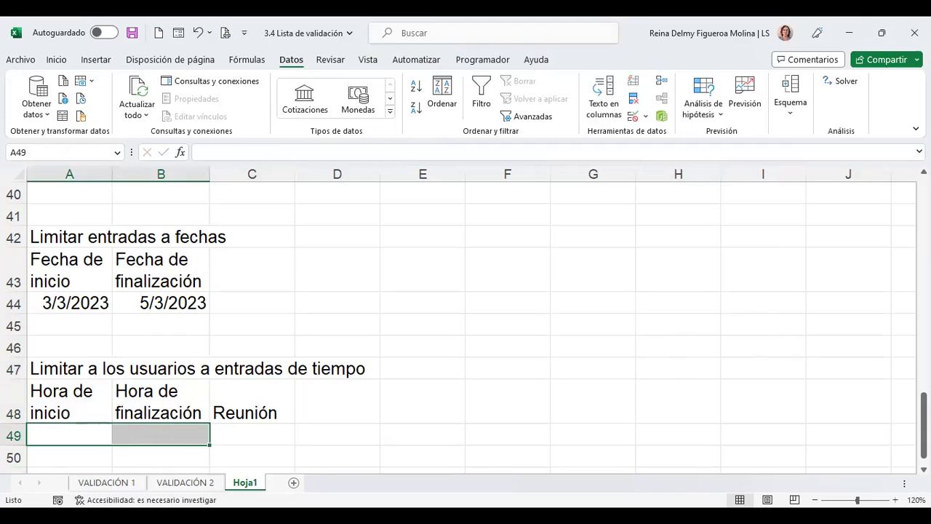
key("shift+Left")
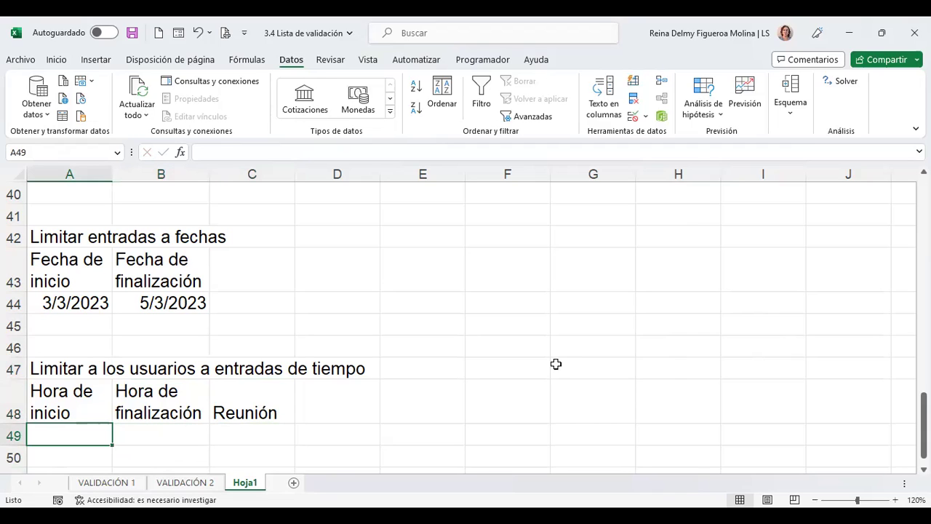
Enter 8:00 in A49 and 17:00 in B49.
type("8:00")
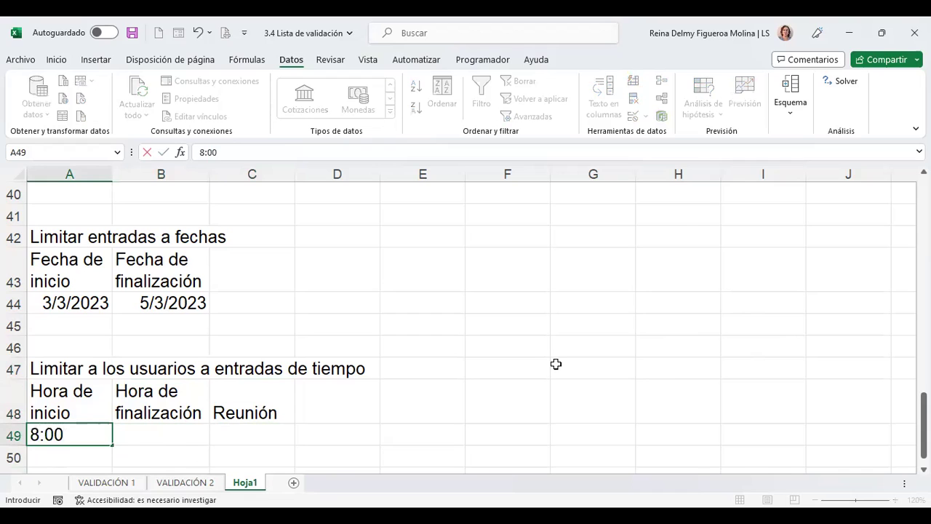
key("Tab")
key("Left")
key("Right")
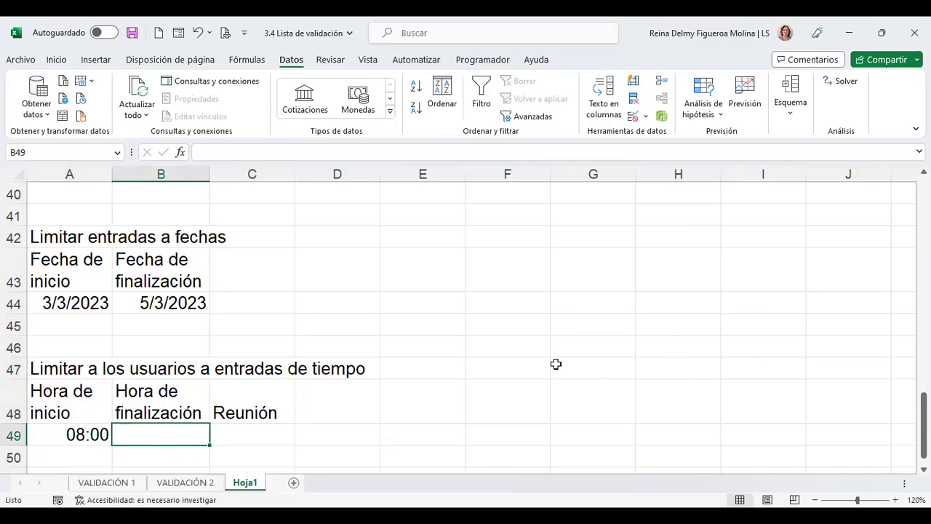
type("17:00")
key("Tab")
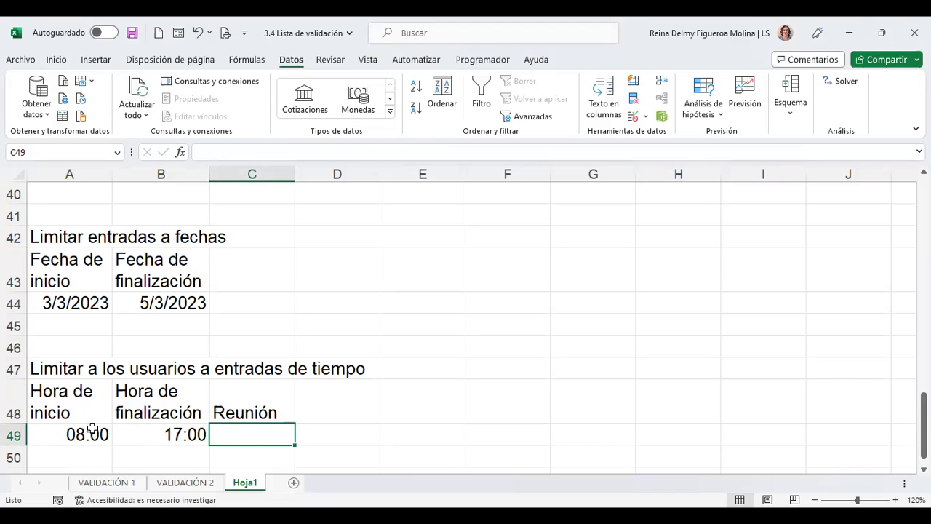
Set C49's validation to Hora between =A49 and =B49, and apply it.
left_click(632, 116)
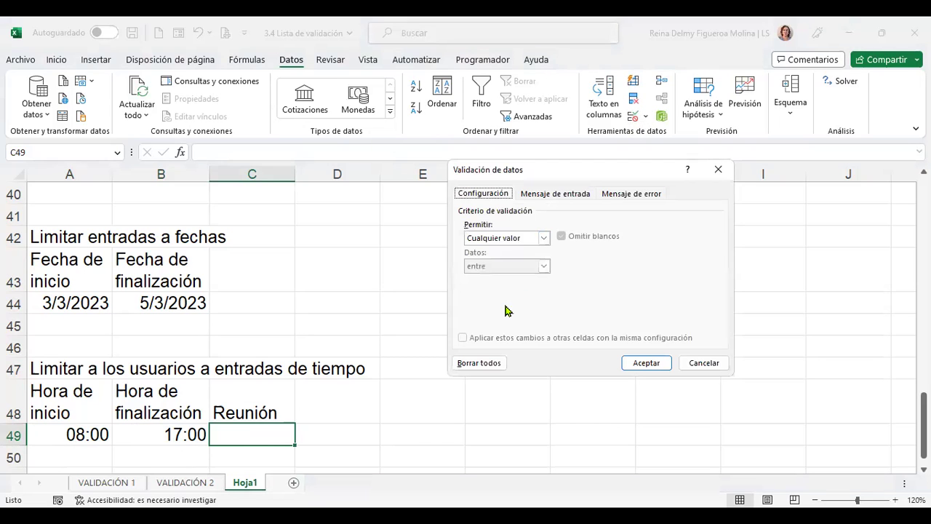
left_click(544, 239)
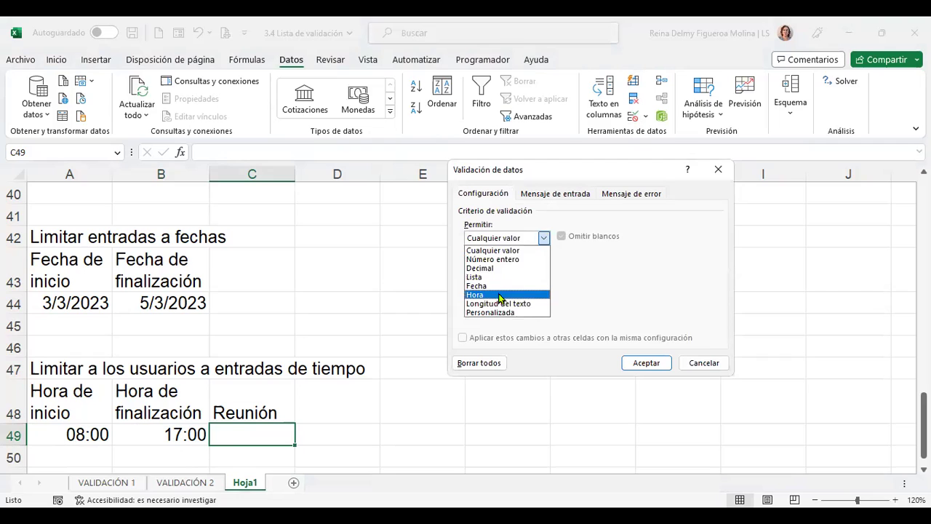
left_click(500, 295)
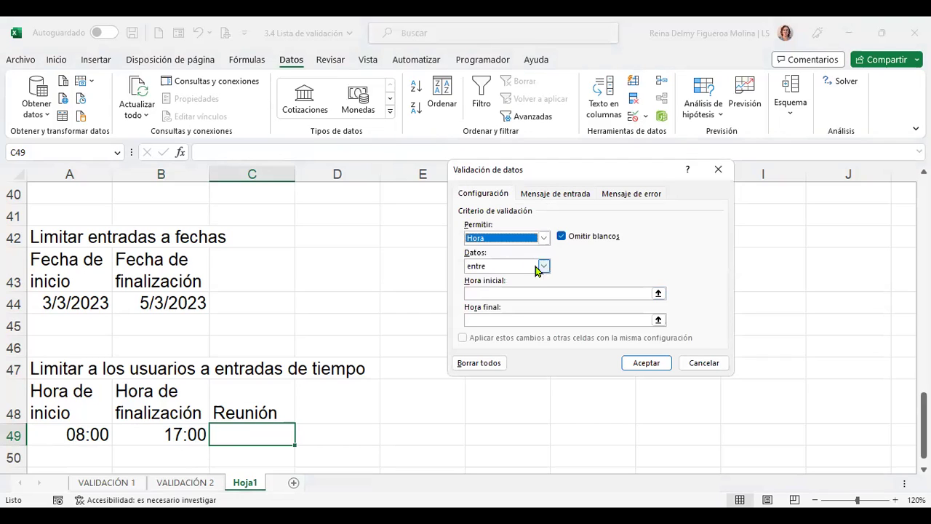
left_click(524, 289)
left_click(524, 289)
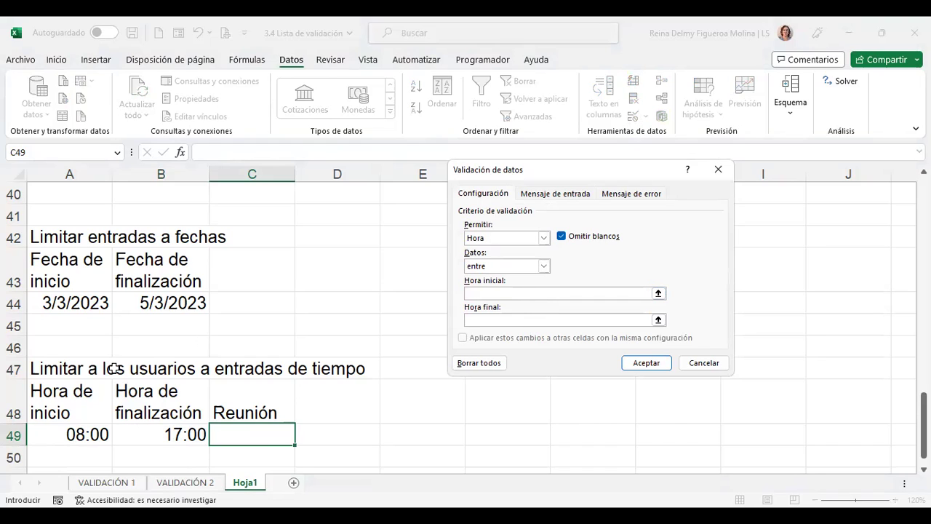
left_click(64, 435)
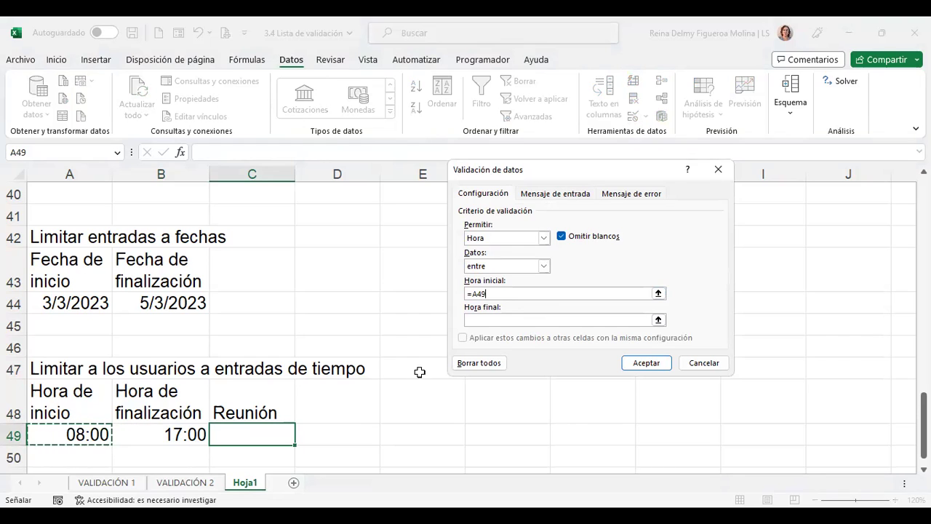
left_click(501, 319)
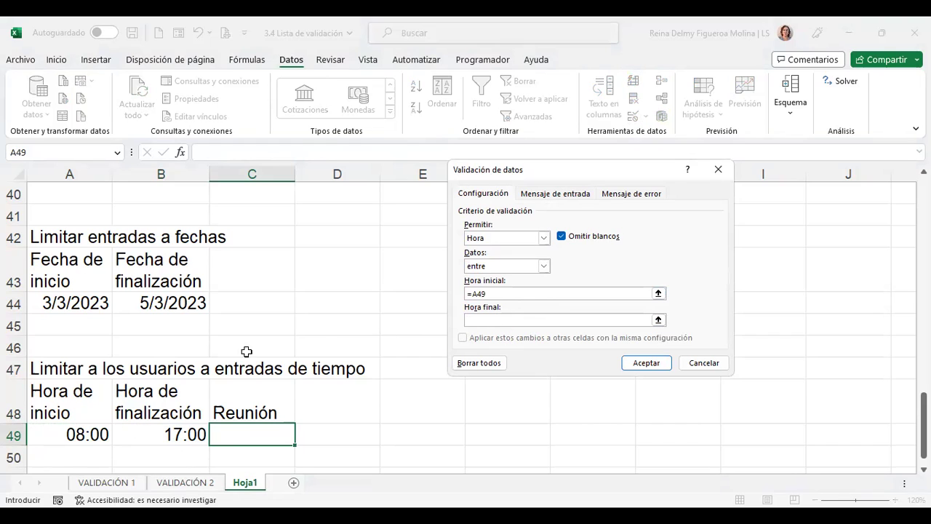
left_click(166, 435)
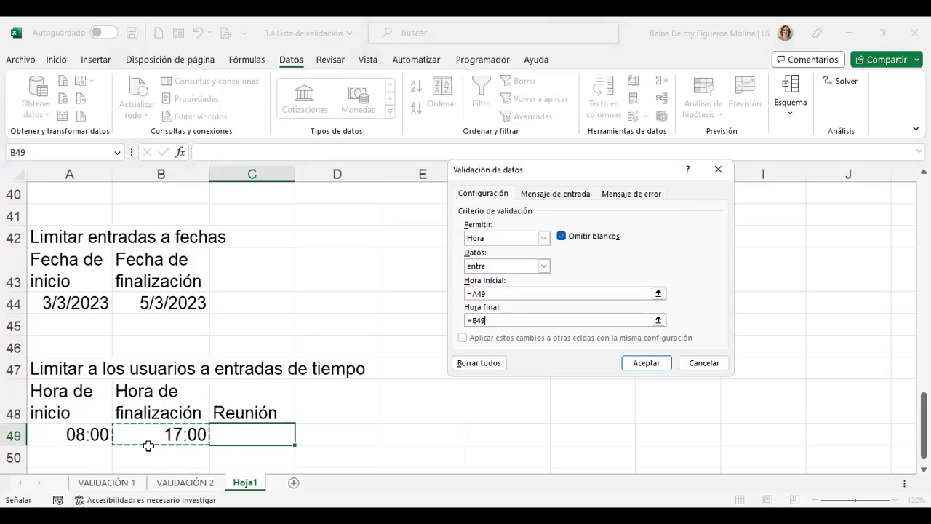
left_click(649, 362)
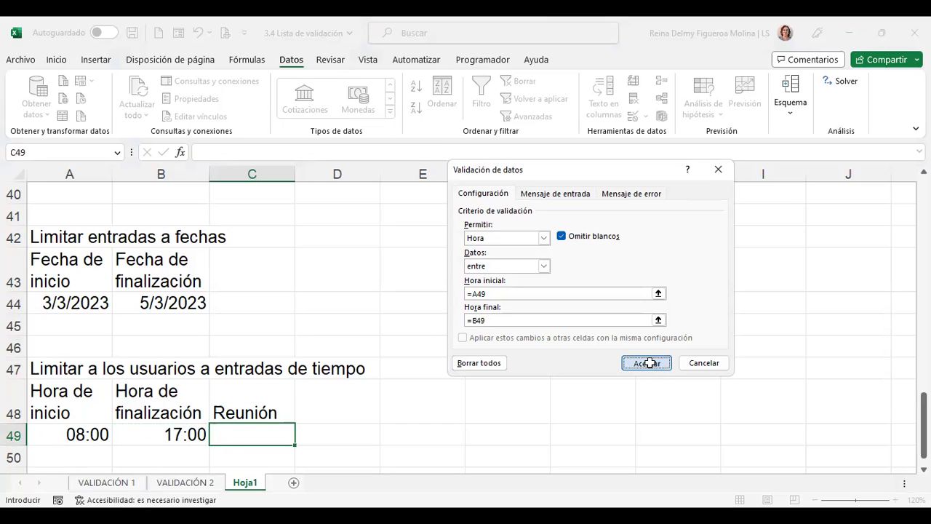
Try 18:00 in C49 and cancel the out-of-range rejection.
type("18:00")
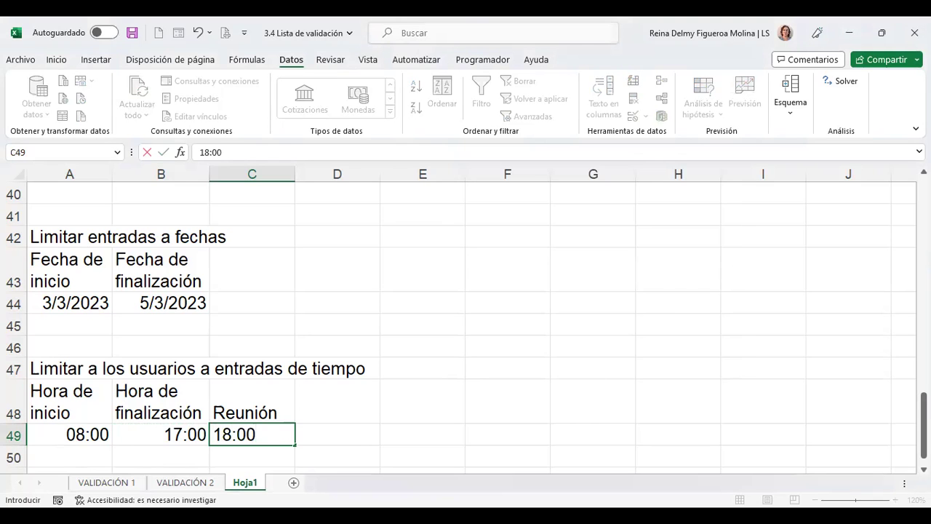
key("Return")
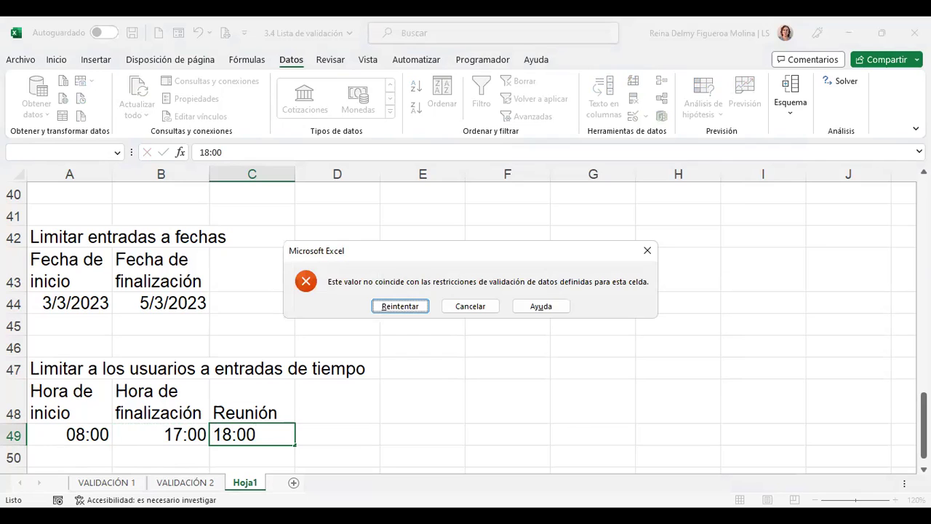
key("Escape")
Enter 9:00 as the Reunión meeting time in C49.
left_click(251, 435)
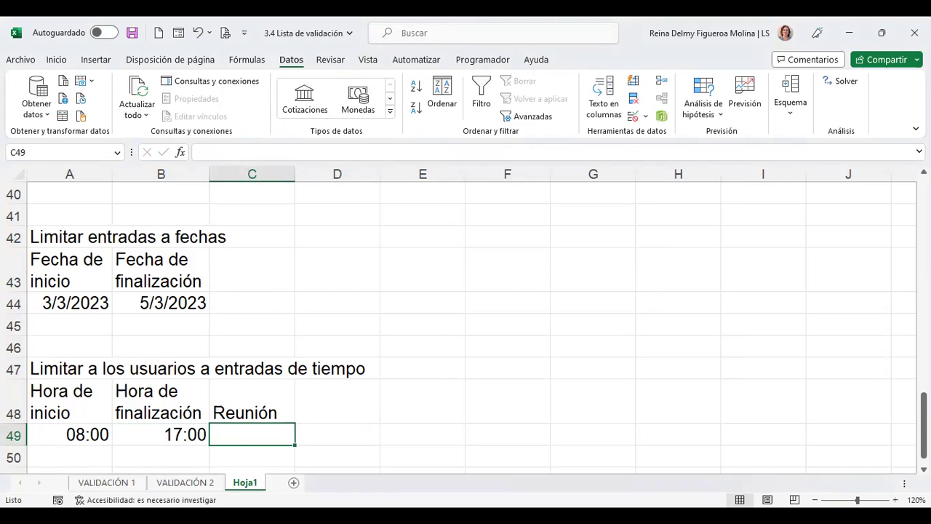
type("9:0")
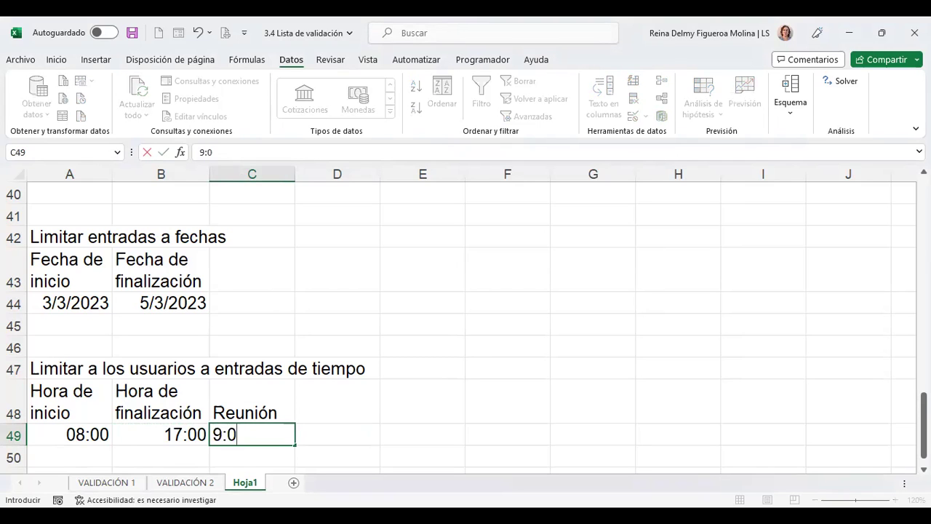
type("0")
key("Tab")
left_click(252, 435)
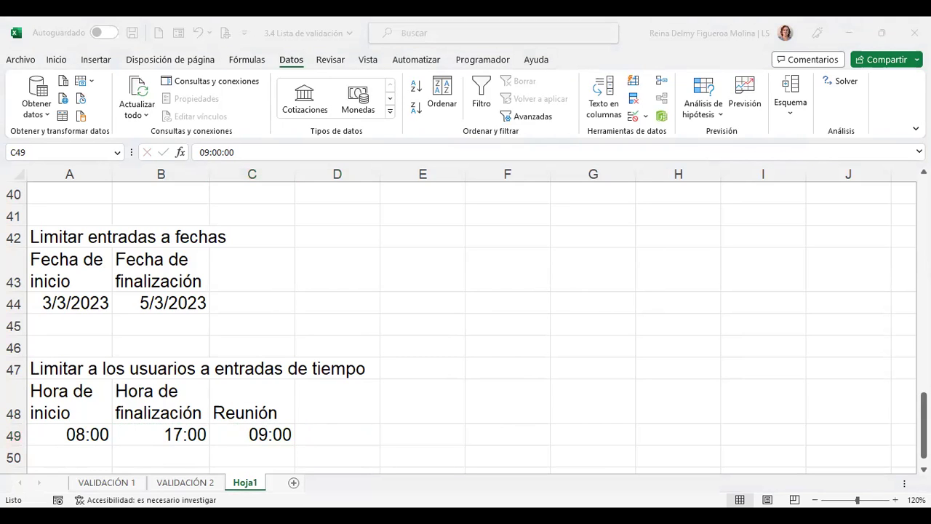
scroll(218, 360, "down", 3)
scroll(167, 345, "up", 1)
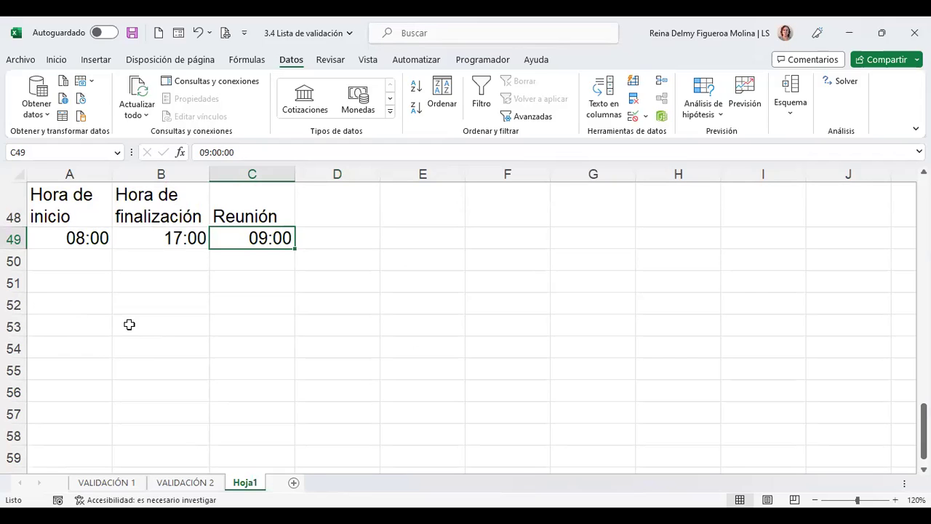
Type the heading 'Limitar entradas a una determinada cantida de texto' in A52.
left_click(41, 306)
type("Limitar entradas de")
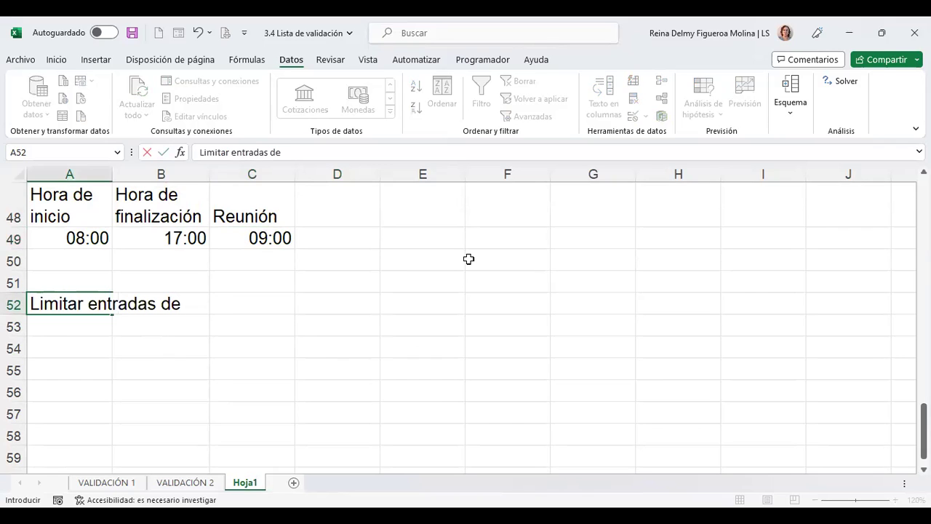
key("BackSpace")
key("BackSpace")
key("BackSpace")
type("a")
type(" una")
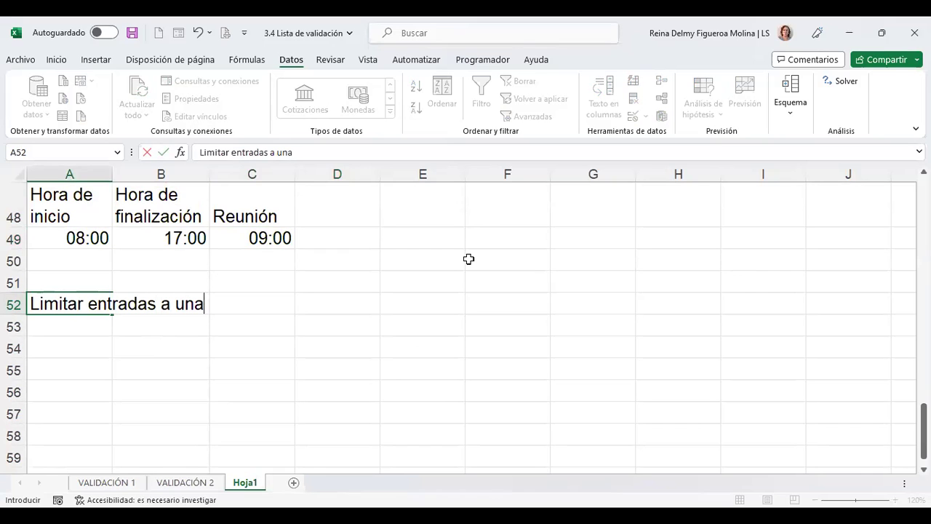
type(" deter")
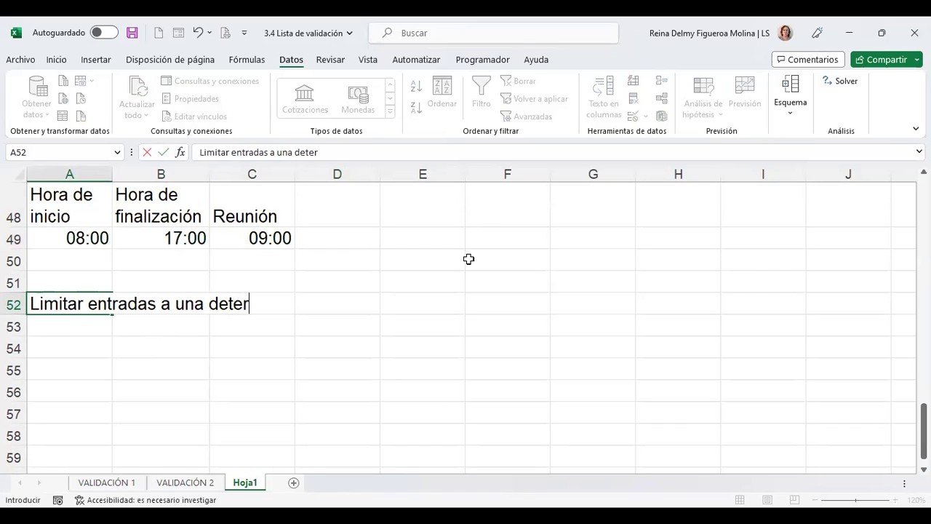
type("minada can")
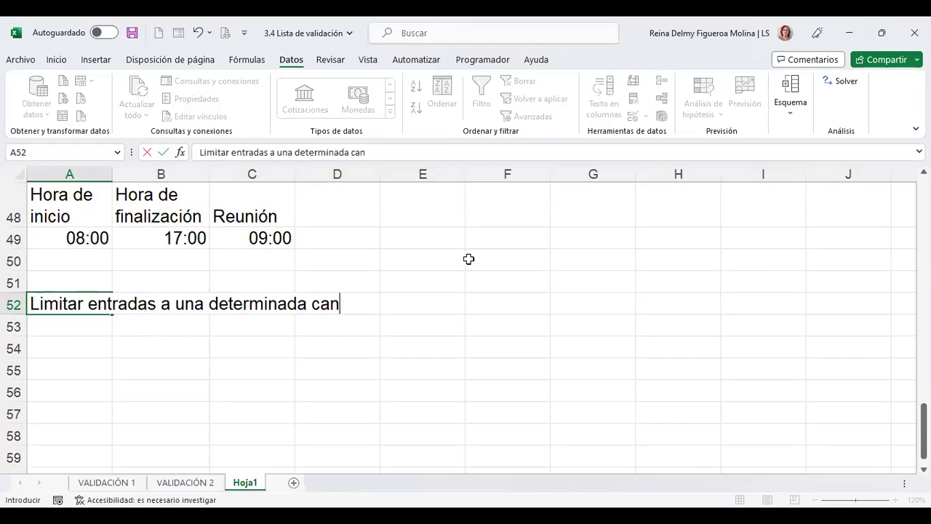
type("tida de texto")
key("Return")
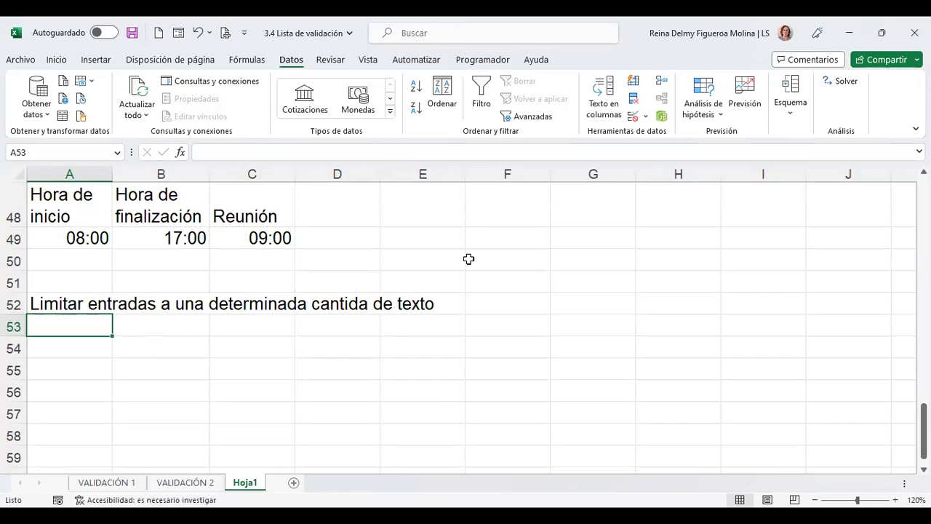
Fix the A52 heading typo so it reads 'cantidad'.
key("Up")
key("F2")
key("Left")
key("Left")
key("Left")
key("Left")
key("Left")
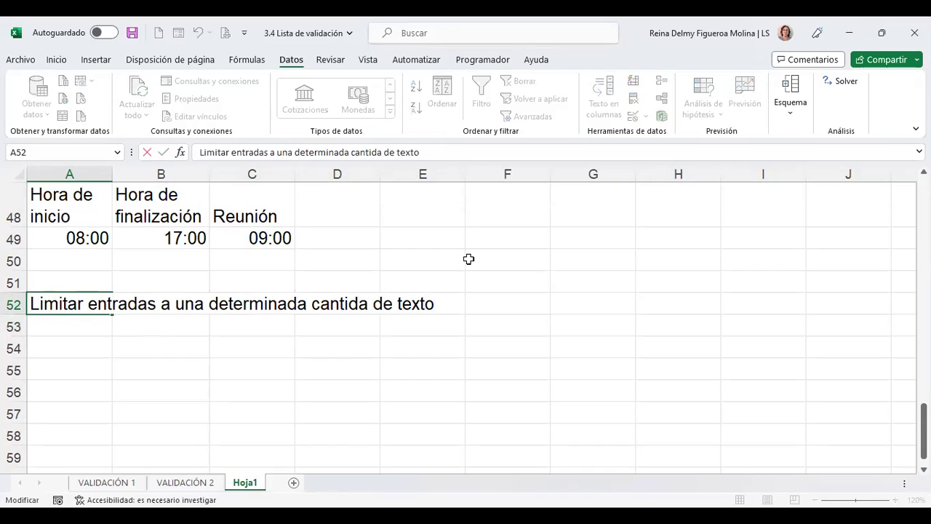
type("d")
key("Return")
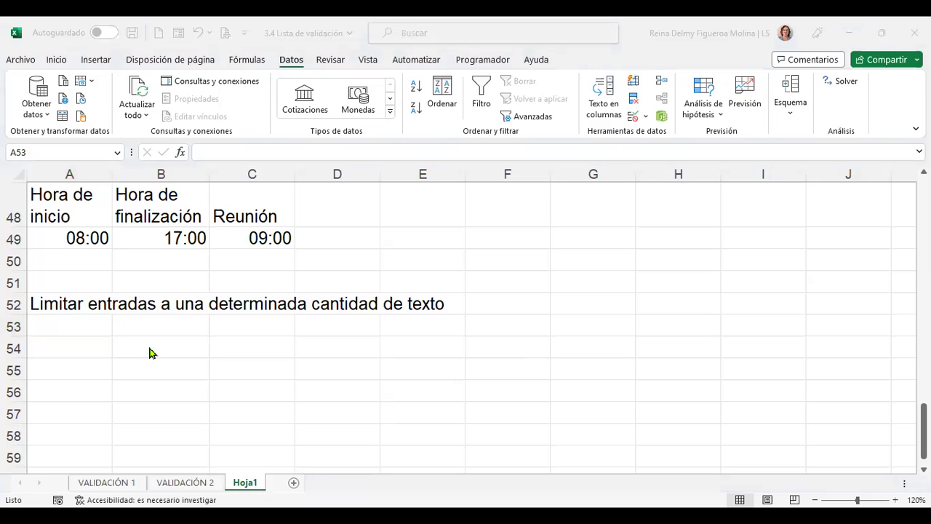
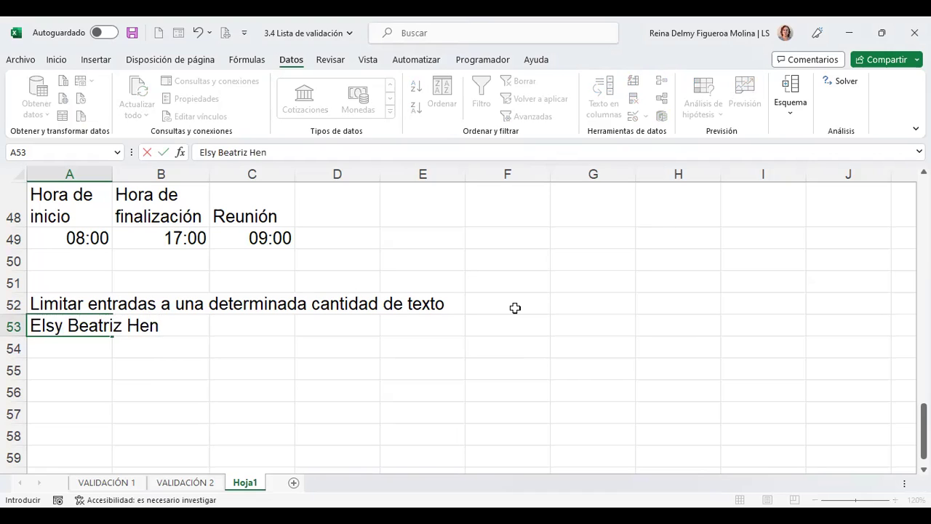
Type a sample full name in A53, then clear the cell.
key("Return")
key("Up")
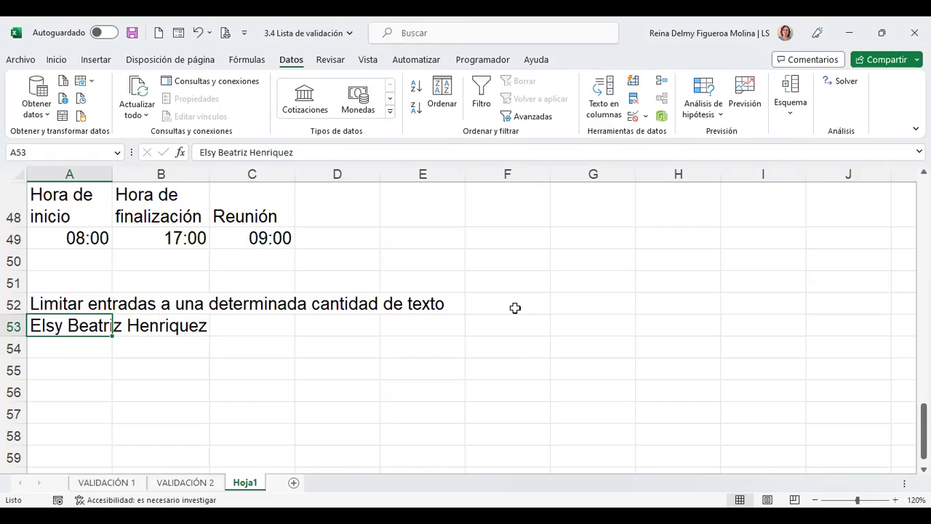
key("Delete")
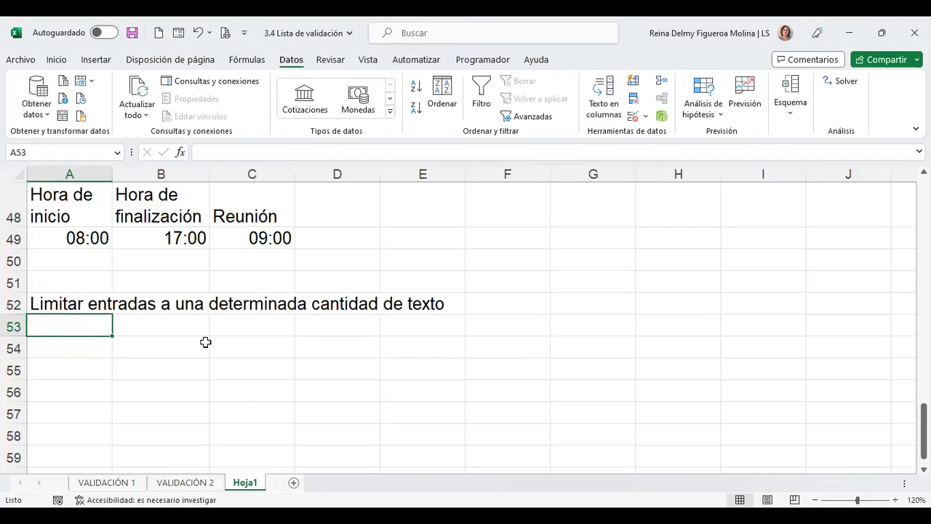
Set A53's validation to text length less than 10 and apply it.
left_click(635, 120)
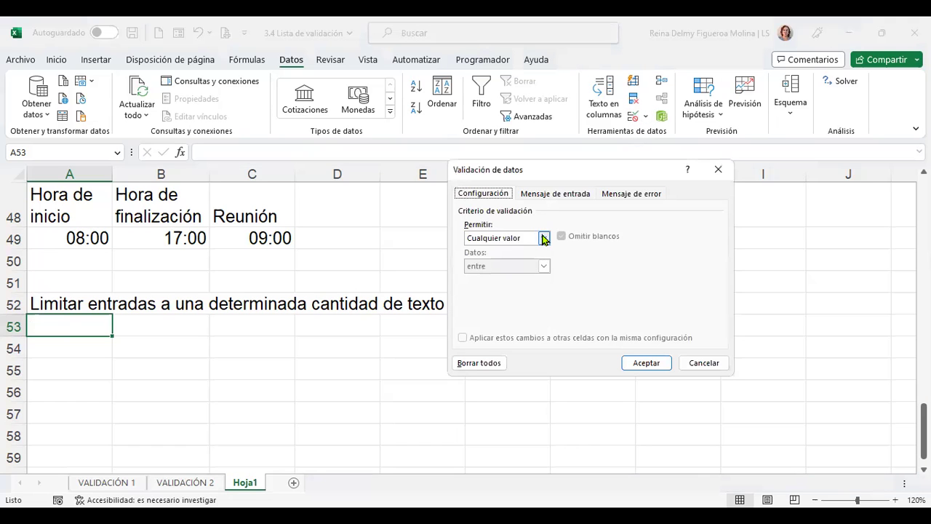
left_click(544, 238)
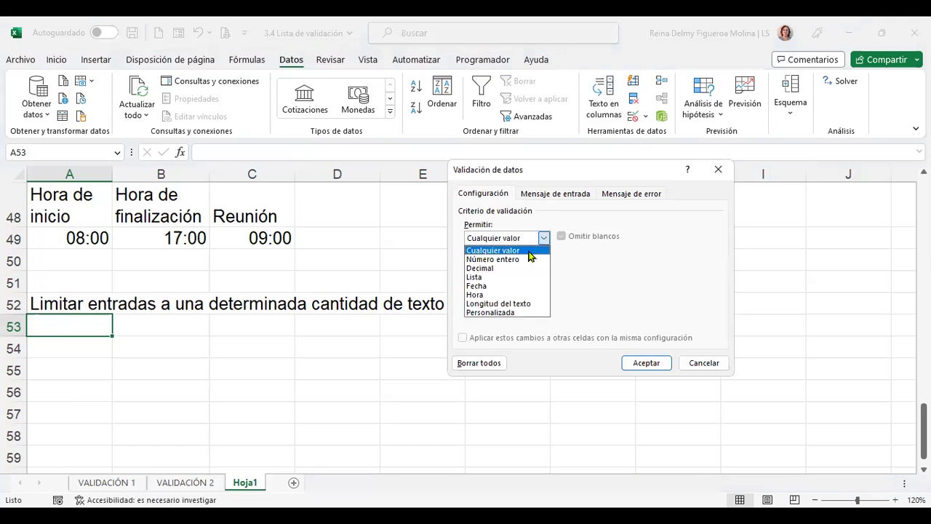
left_click(533, 304)
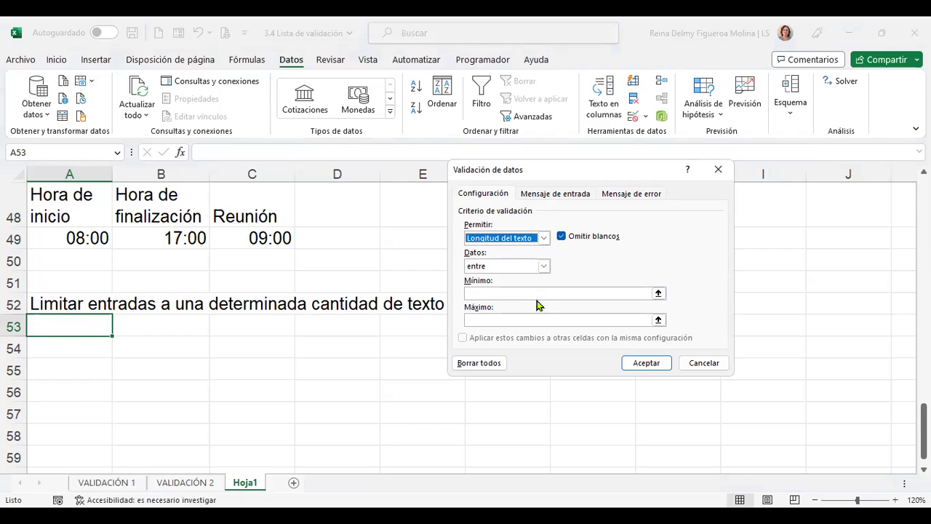
left_click(538, 294)
type("1")
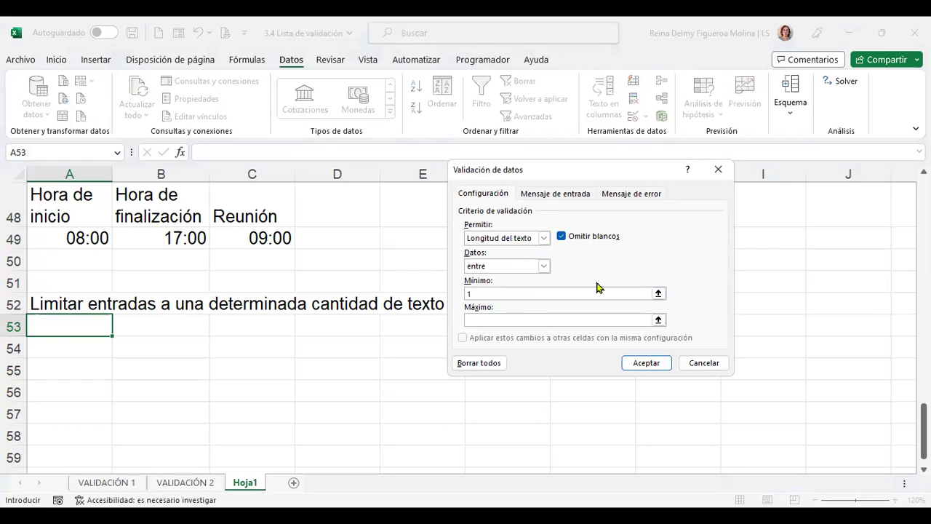
left_click(566, 318)
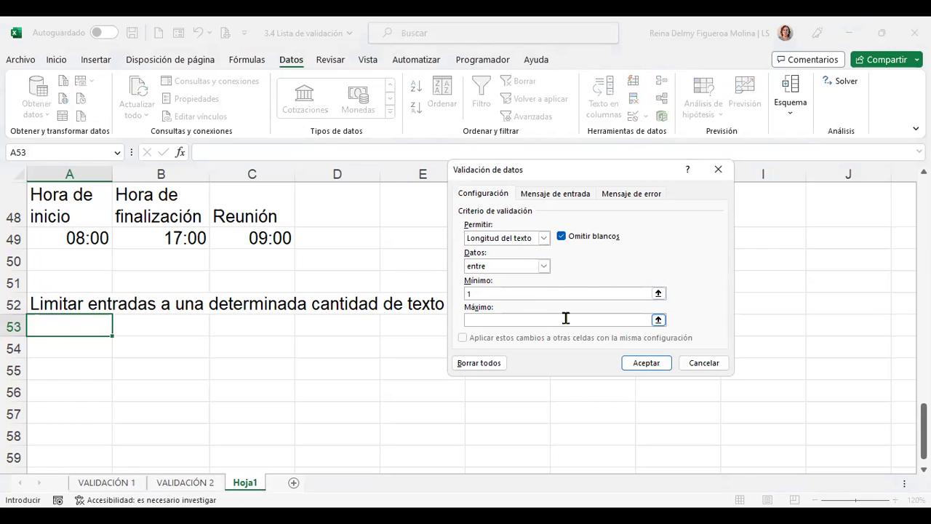
left_click(546, 267)
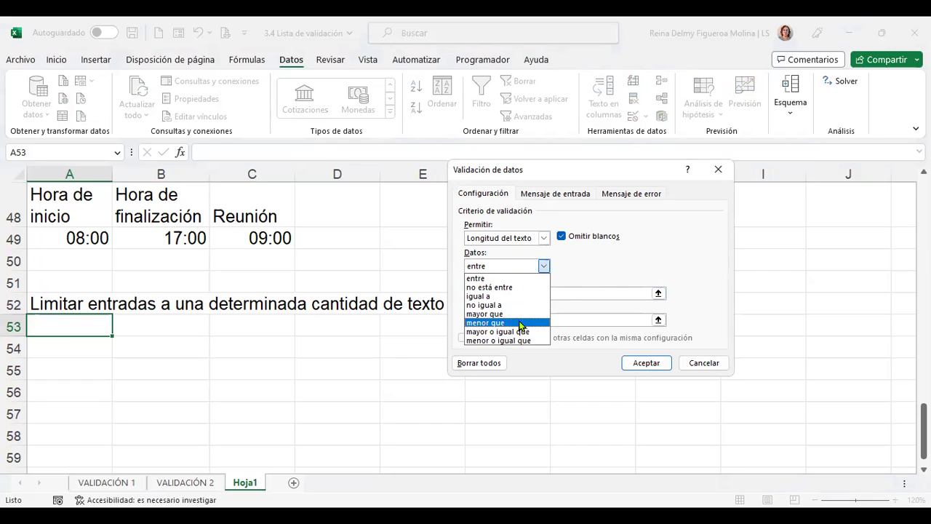
left_click(521, 323)
type("10")
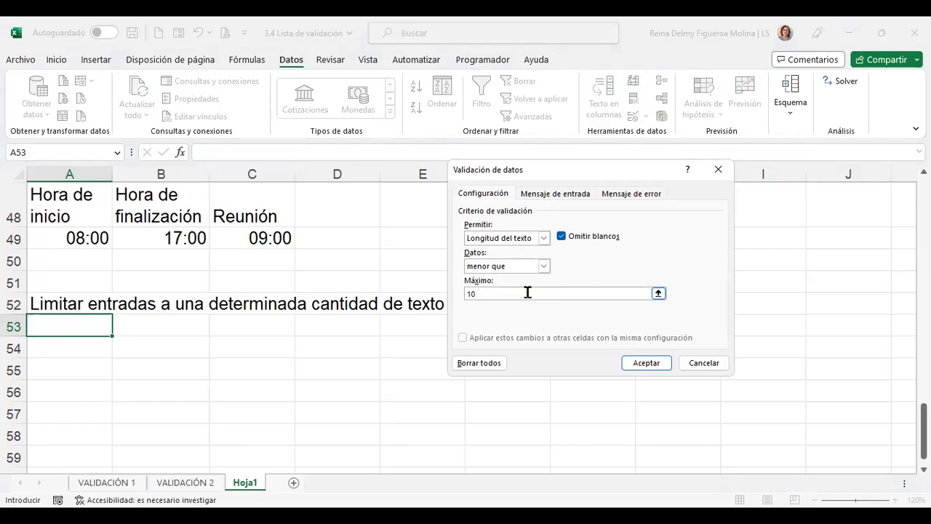
left_click(664, 364)
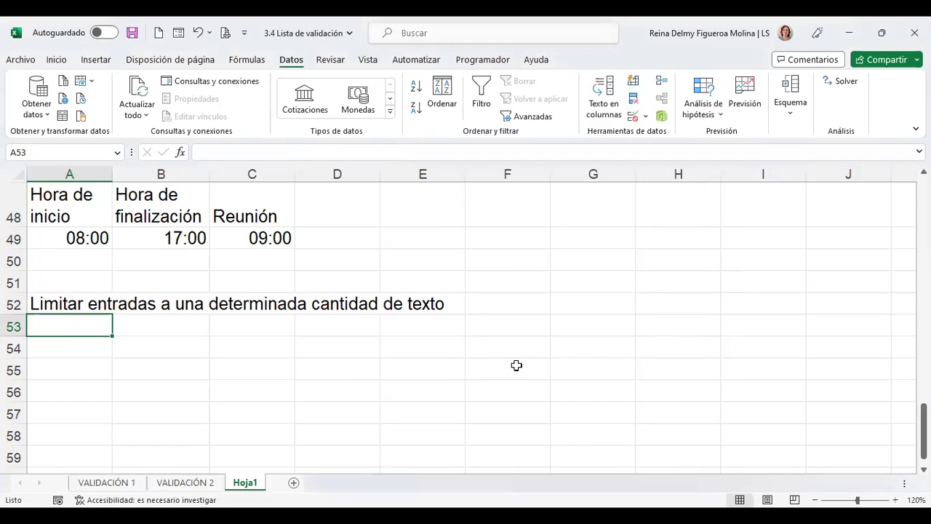
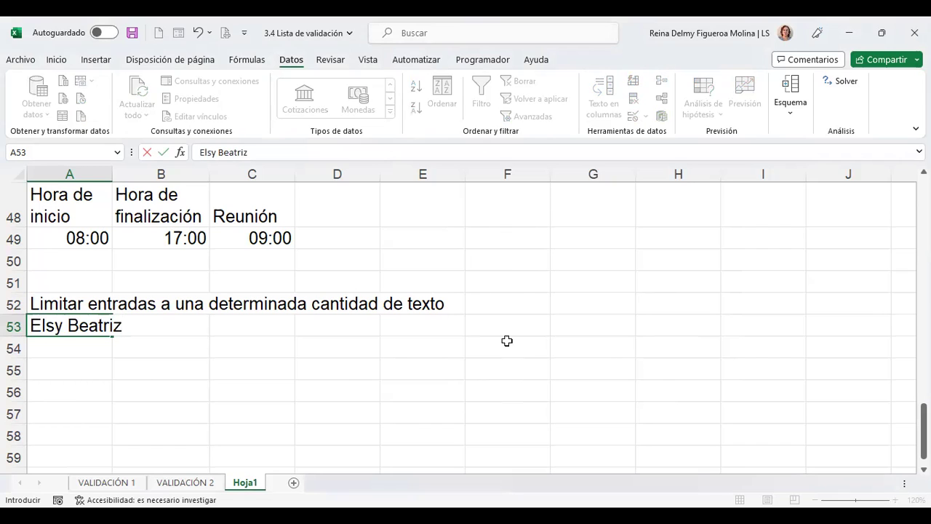
key("Return")
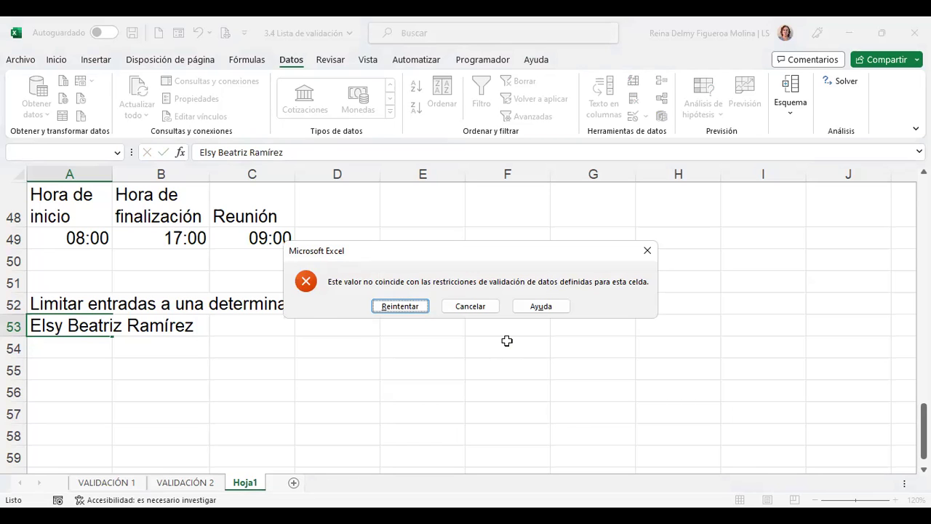
key("Escape")
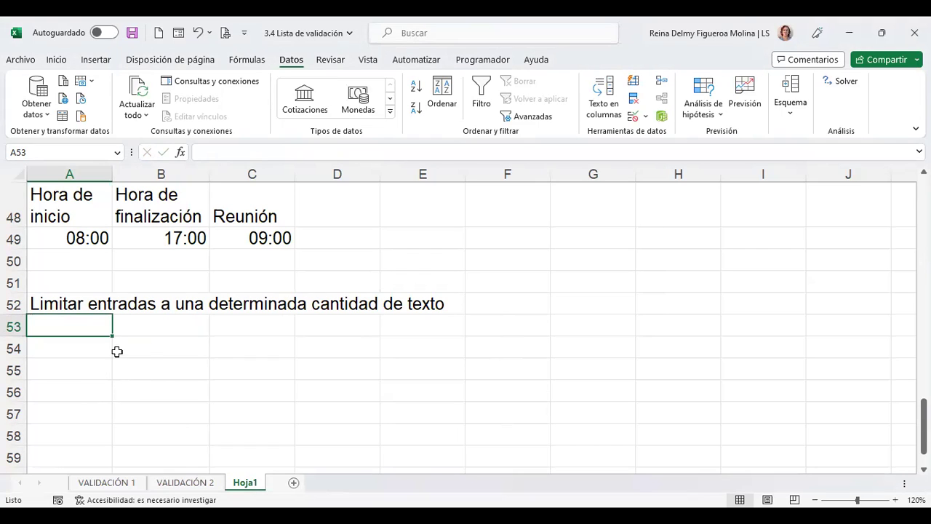
Try a two-word full name in A53; after it is rejected, enter the first name alone.
key("Return")
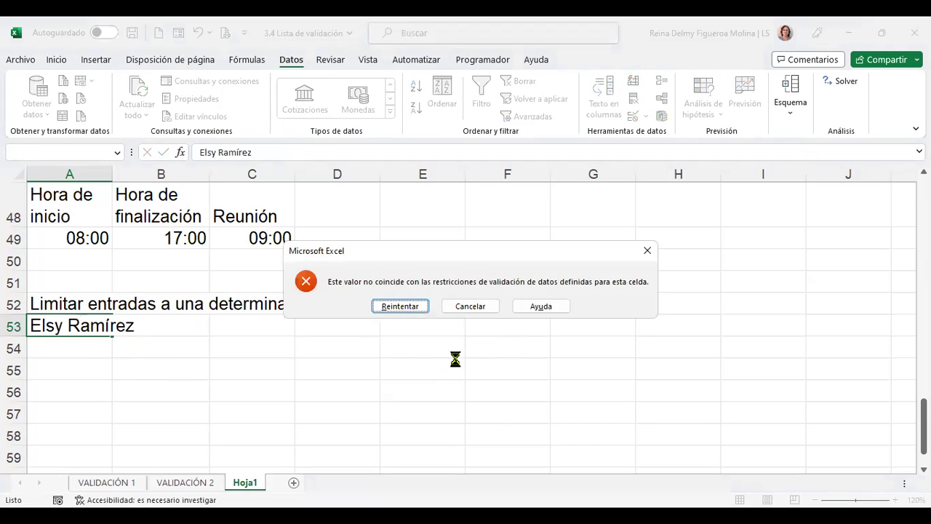
key("Return")
type("Elsy")
key("Return")
Extend A53 with a second name, see it rejected, and trim it back to the first name.
key("Up")
key("F2")
type("Beatriz")
key("Return")
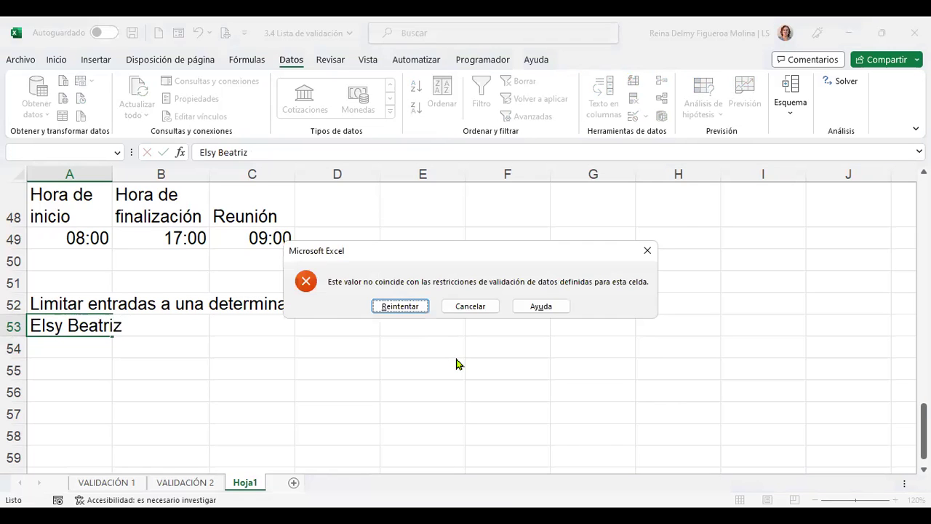
key("Return")
key("End")
key("BackSpace")
key("BackSpace")
key("BackSpace")
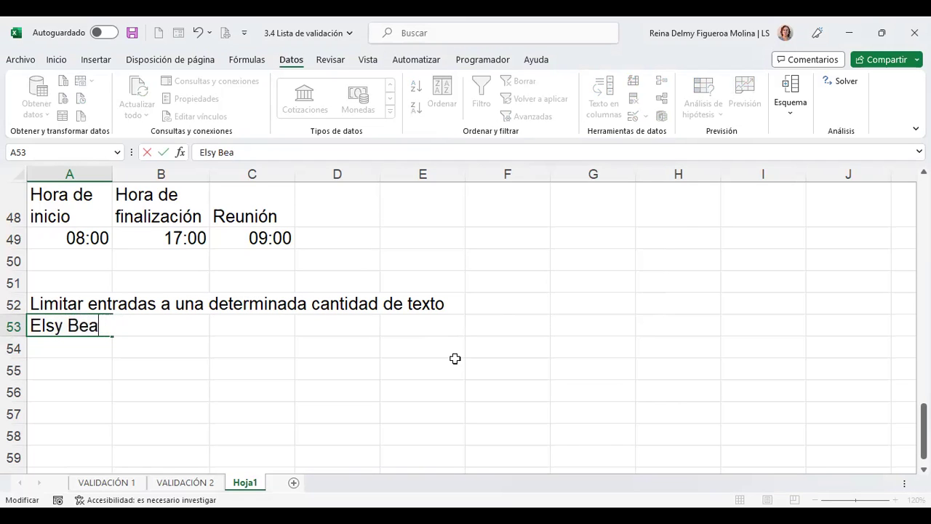
key("BackSpace")
key("BackSpace")
key("BackSpace")
key("Return")
key("Up")
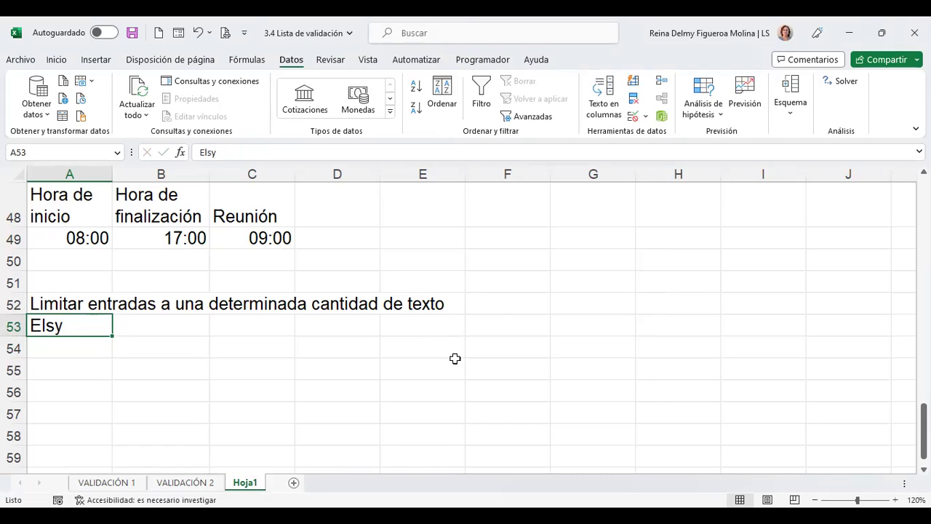
type("12345678-99")
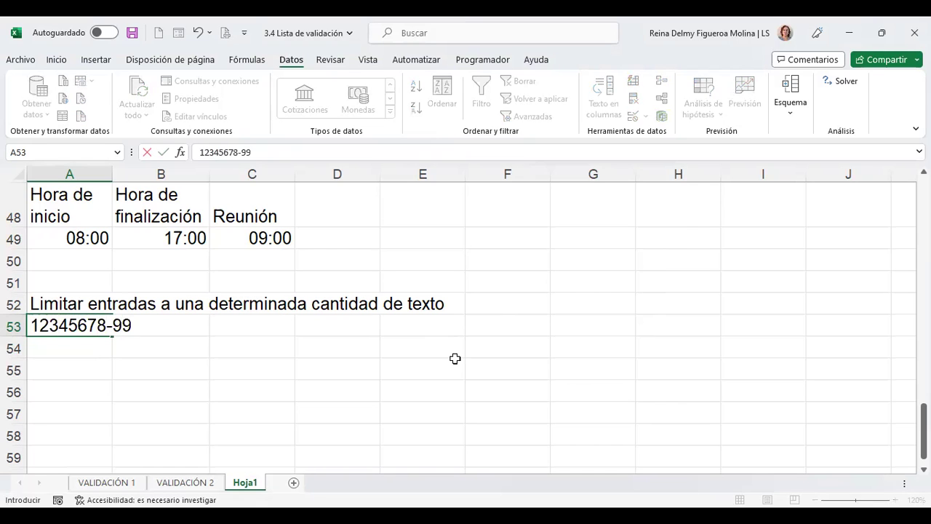
key("Return")
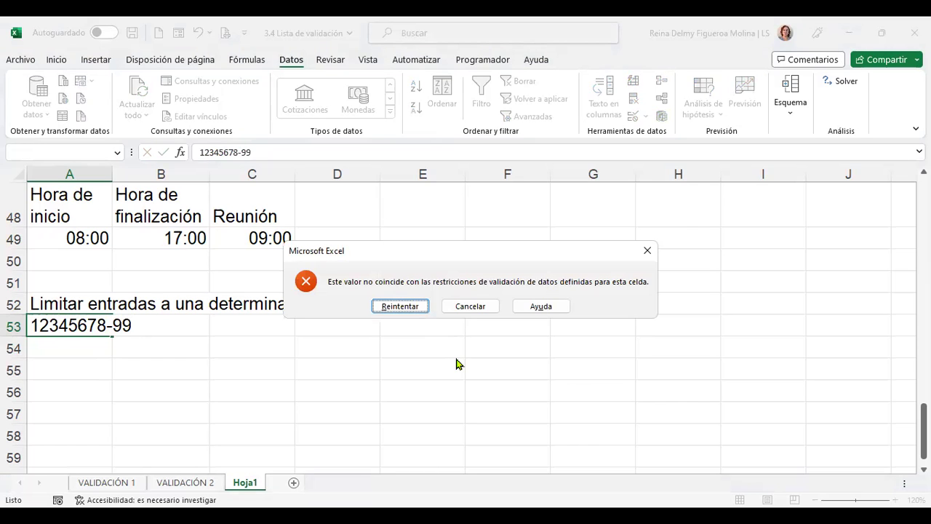
key("Escape")
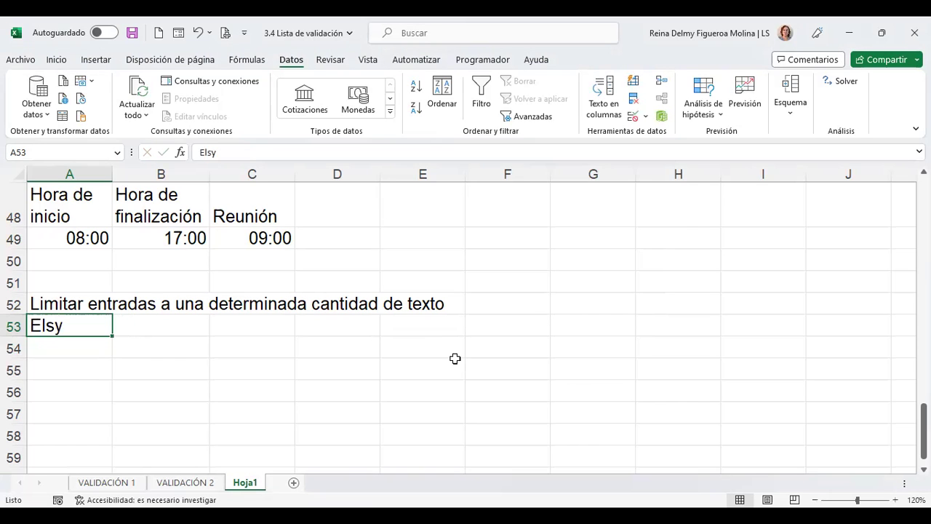
Enter 60000 in cell C54.
key("Down")
key("Down")
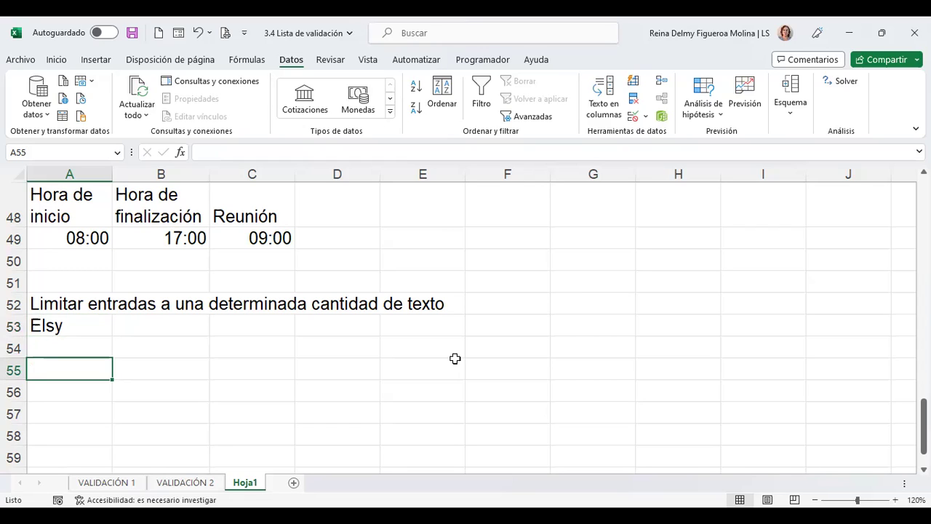
key("Up")
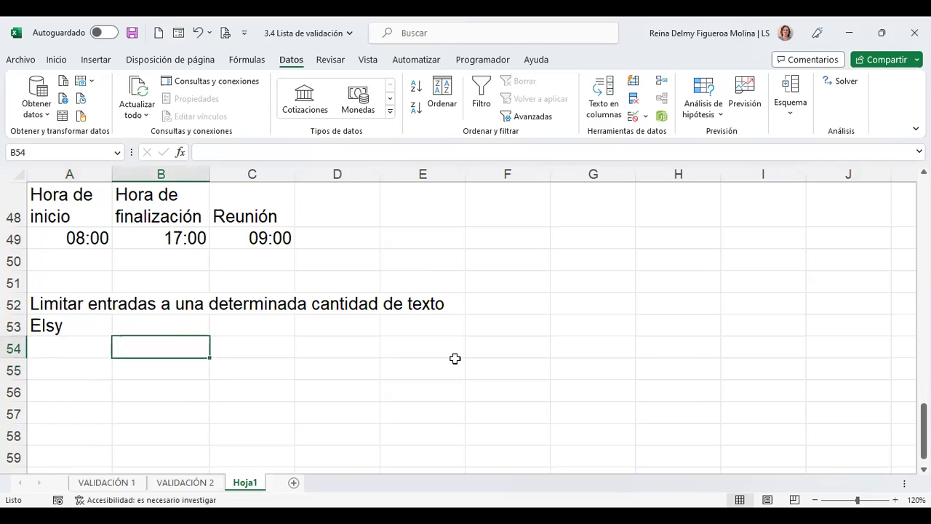
key("Right")
type("60000")
key("Return")
Label A55 as Planilla and move to cell B55.
key("Left")
key("Left")
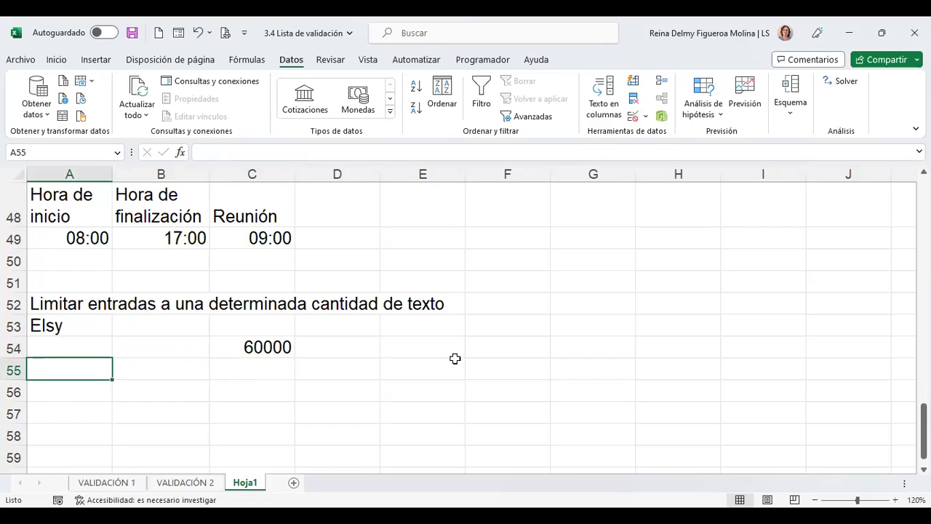
key("Down")
key("Up")
key("Down")
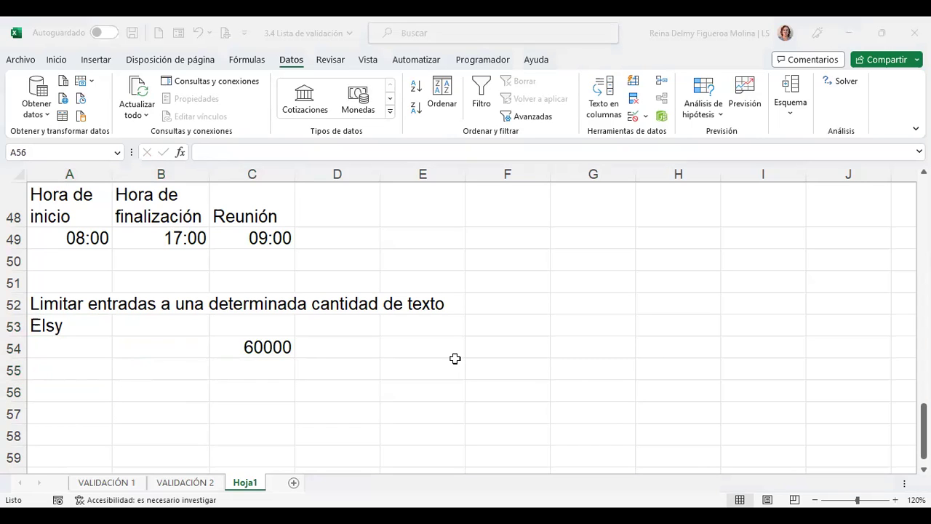
key("Up")
type("Planilla")
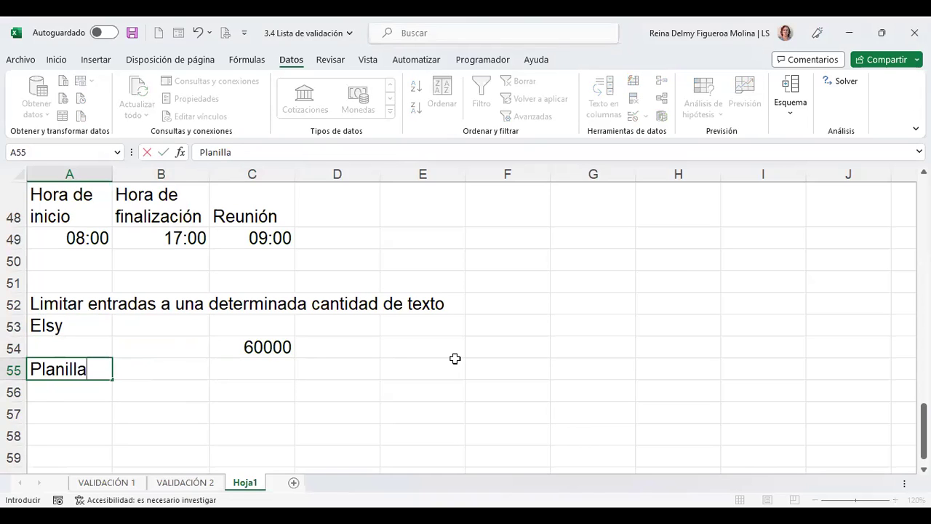
key("Return")
key("Up")
key("Right")
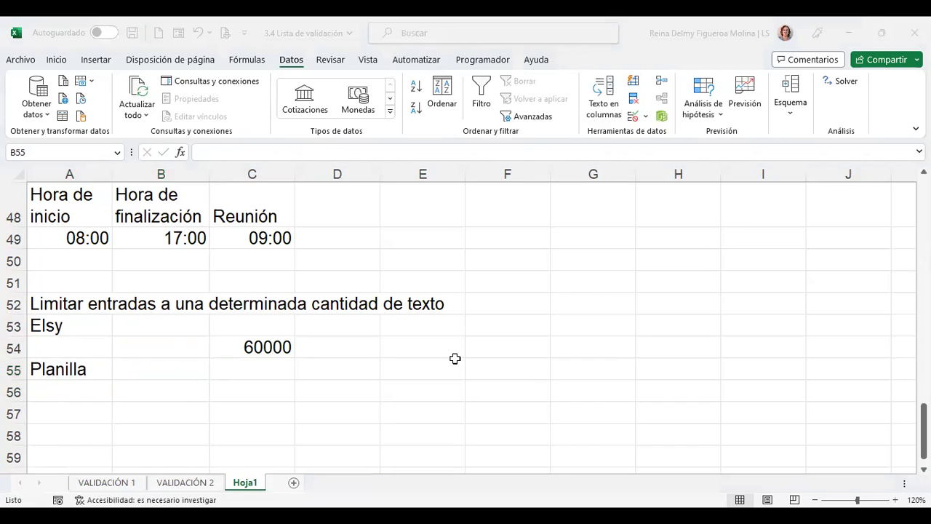
Give B55 a Decimal validation requiring values 'mayor o igual que' =C54, and apply it.
left_click(633, 117)
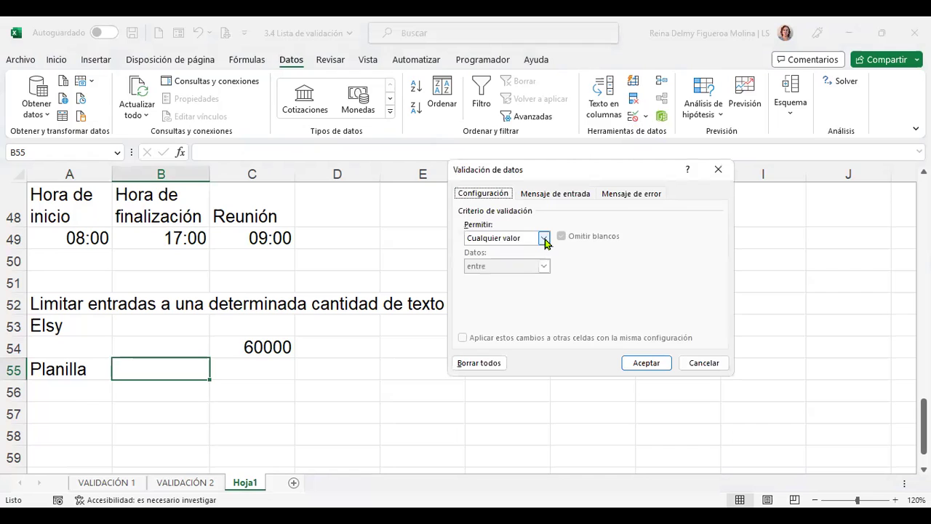
left_click(544, 238)
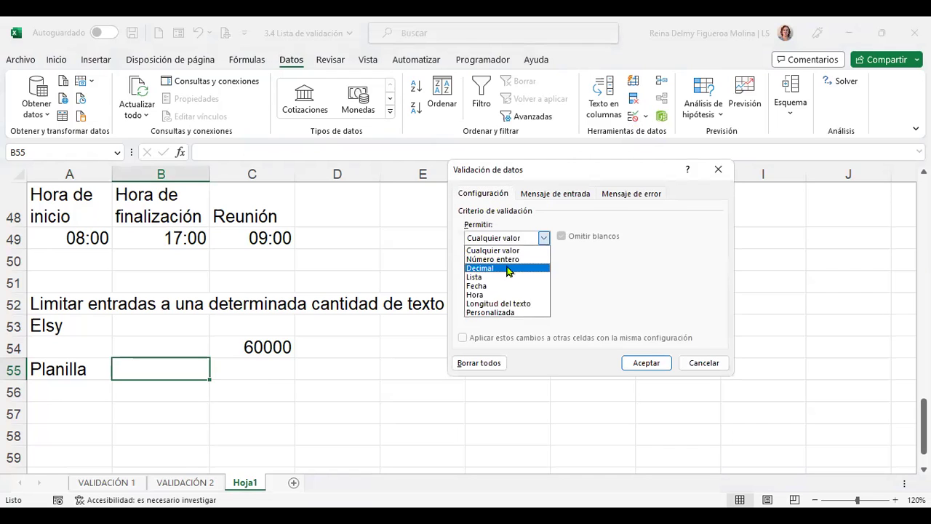
left_click(508, 269)
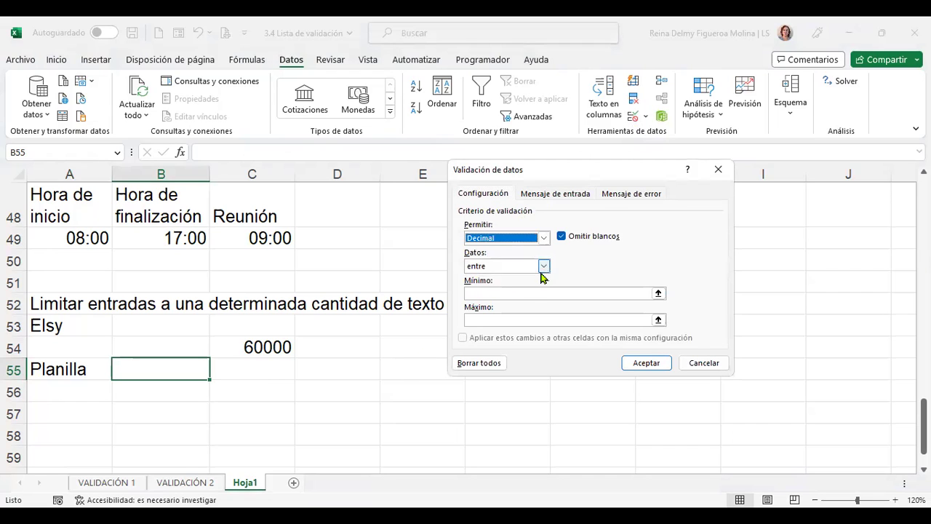
left_click(543, 267)
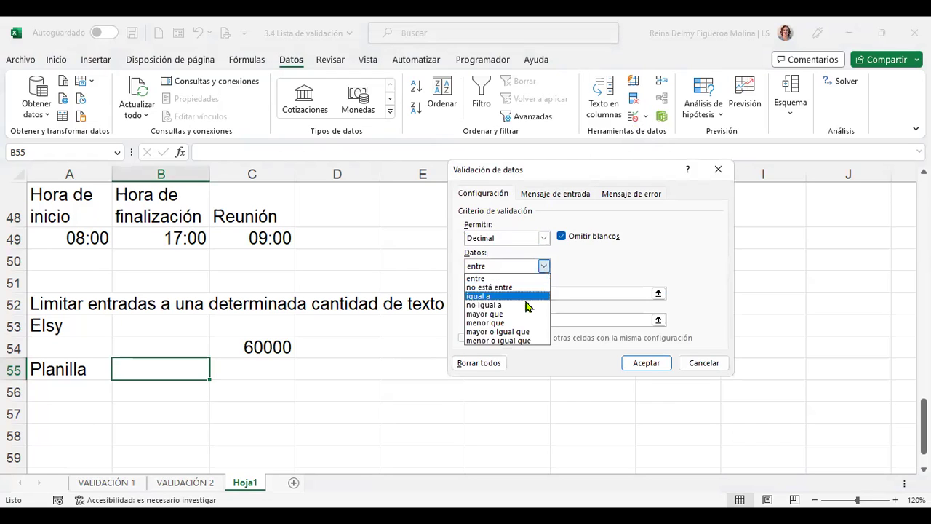
left_click(525, 332)
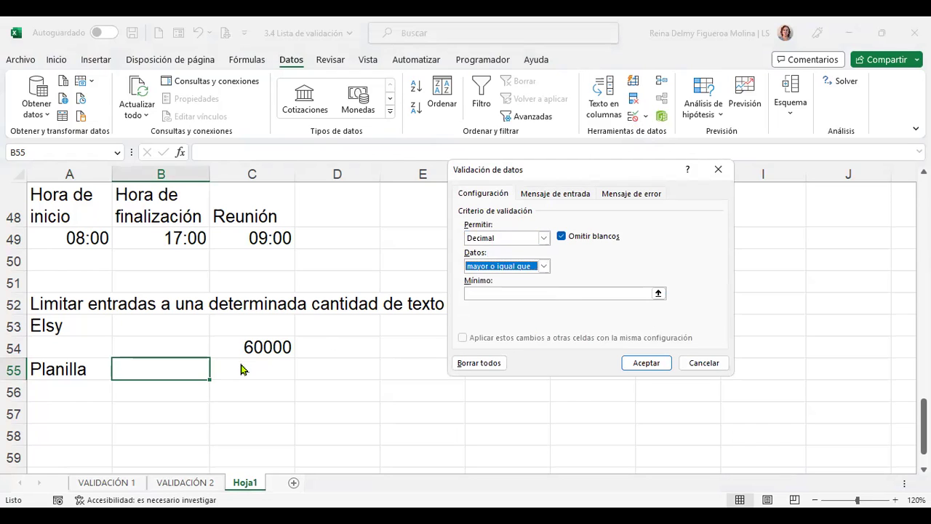
left_click(500, 293)
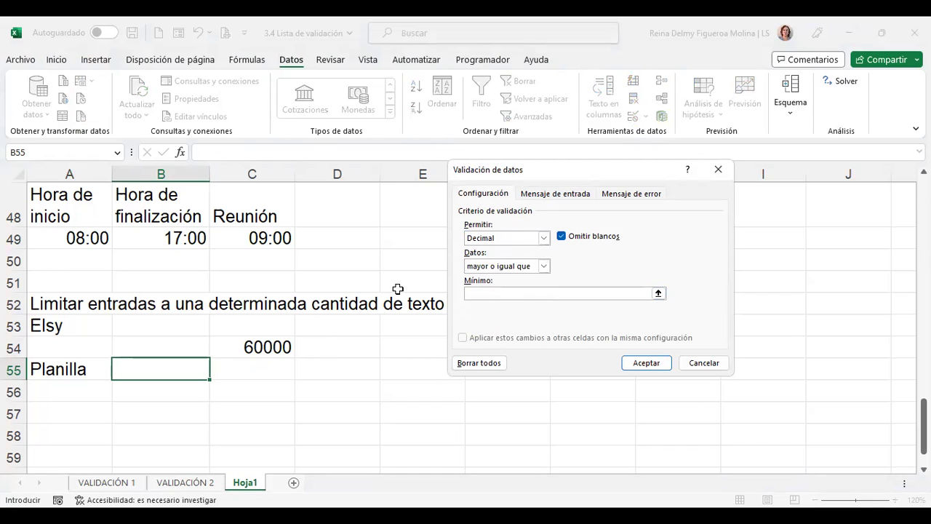
left_click(267, 347)
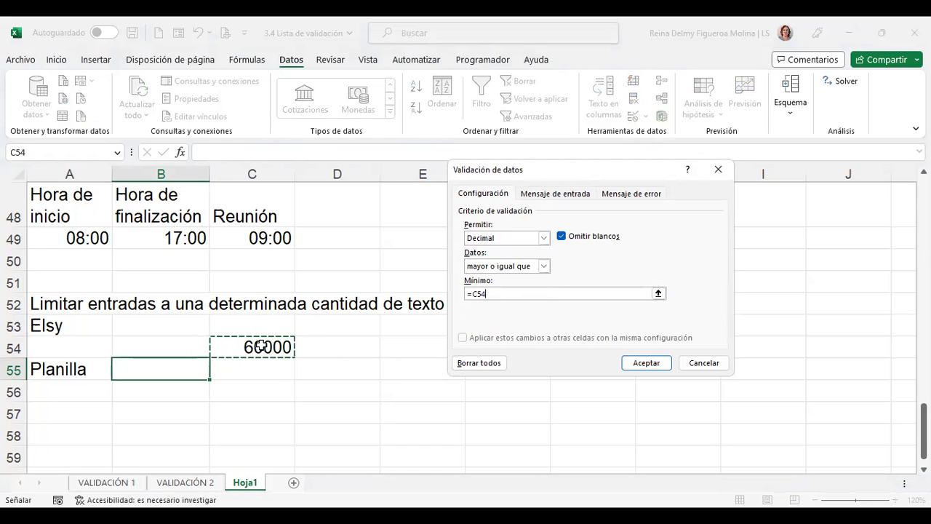
left_click(644, 364)
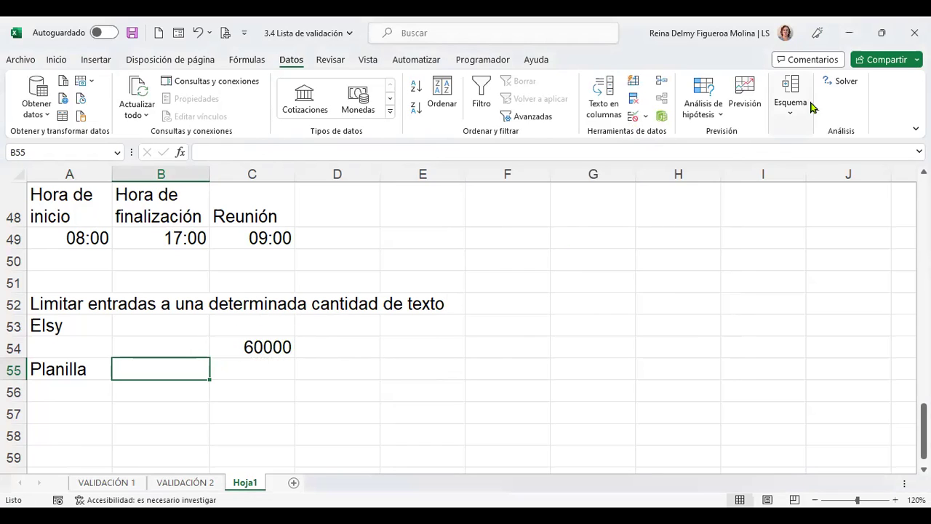
Enter 70000 in B55.
type("70000")
key("Tab")
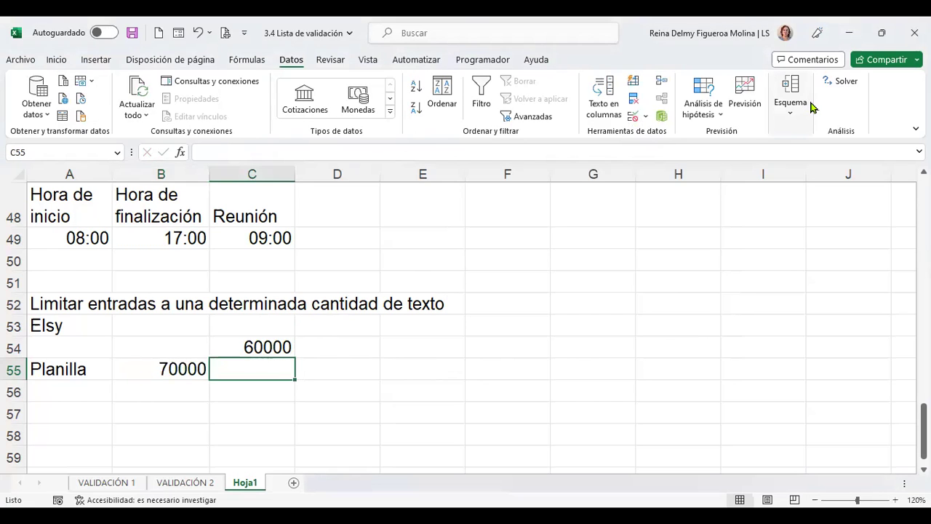
key("Left")
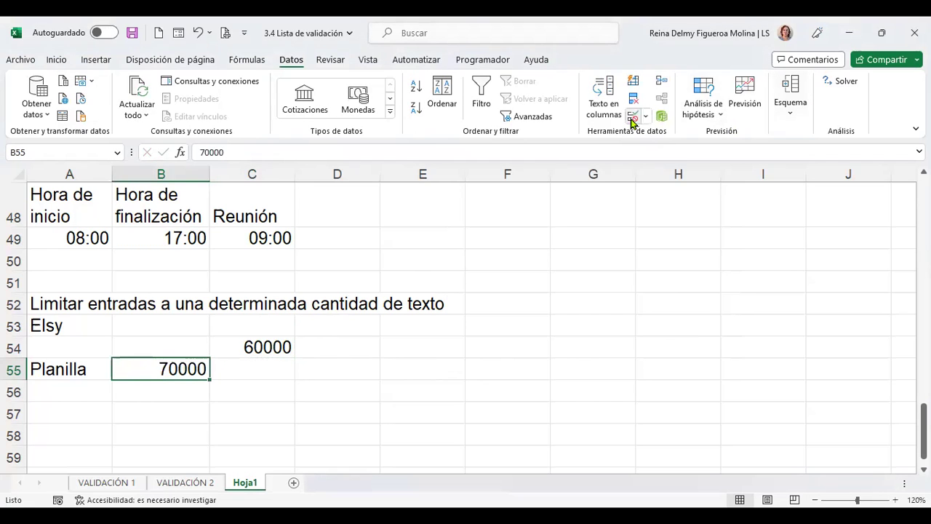
Change B55's validation to 'menor o igual que' =C54.
left_click(631, 118)
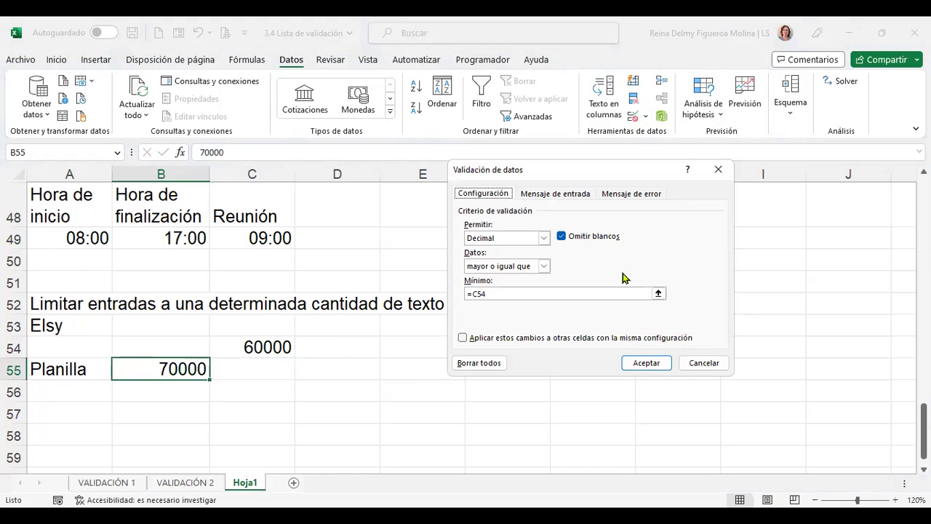
left_click(545, 267)
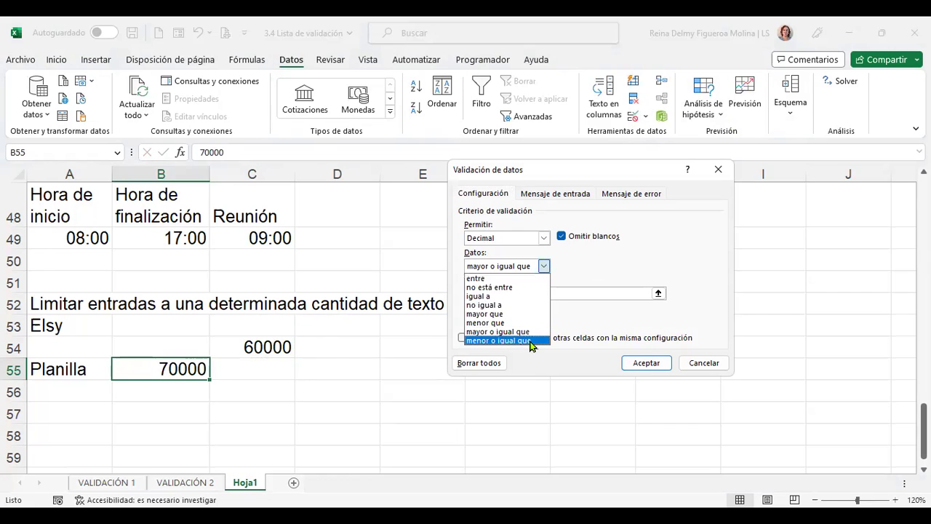
left_click(530, 340)
left_click(520, 294)
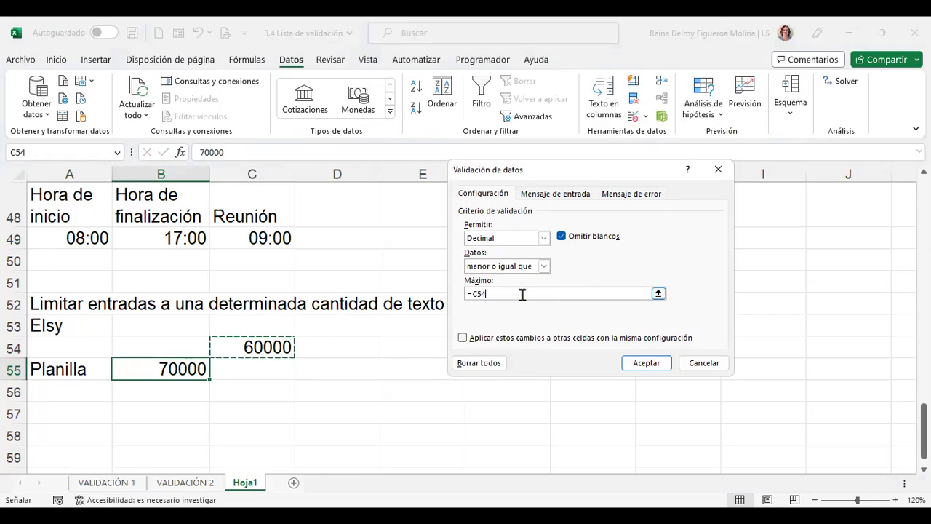
left_click(641, 362)
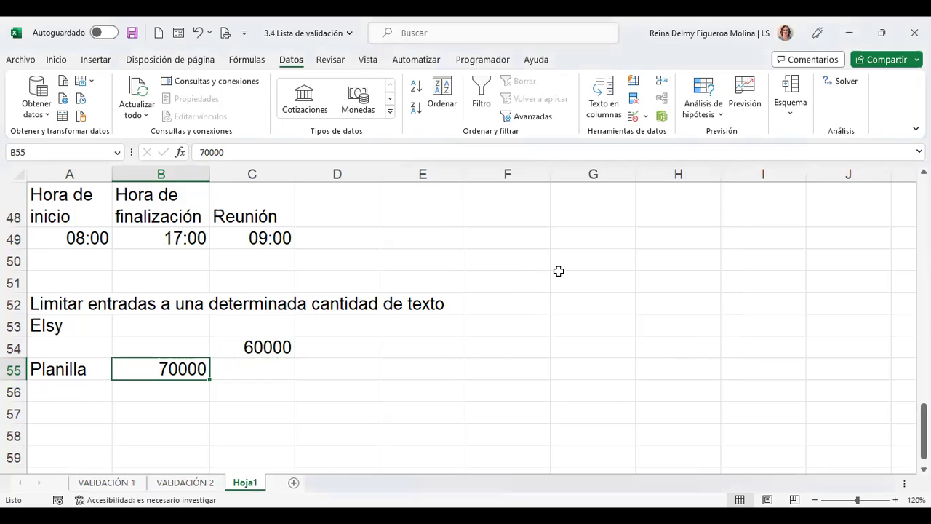
Test B55 with 85000, which is rejected, then enter 50000 instead.
type("850")
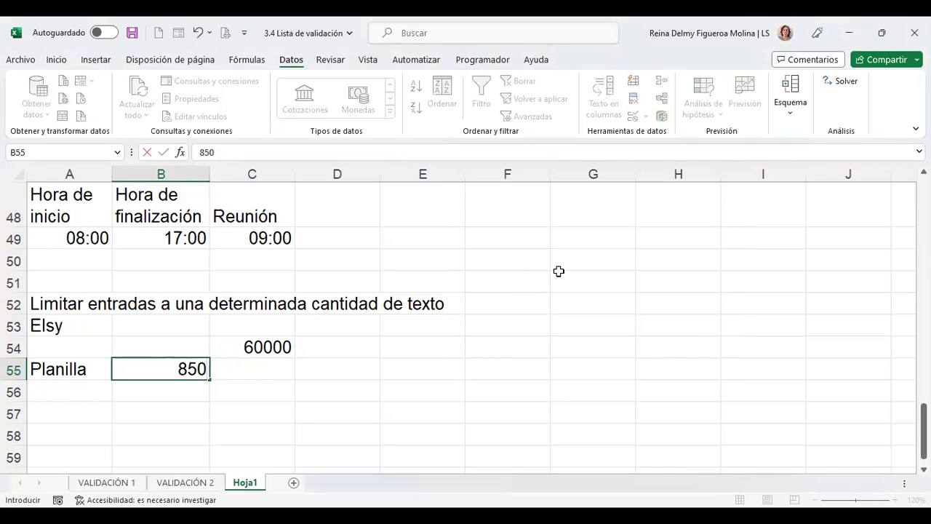
type("00")
key("Return")
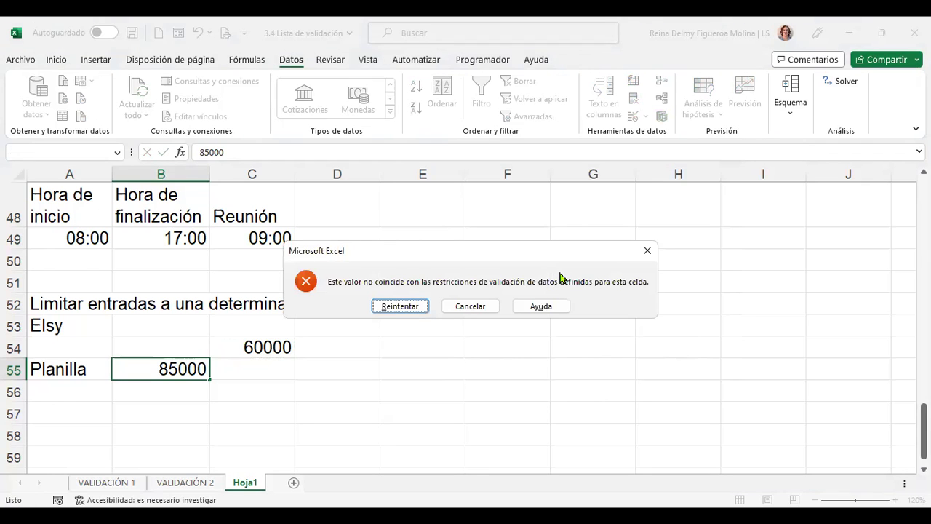
key("Return")
type("50000")
key("Return")
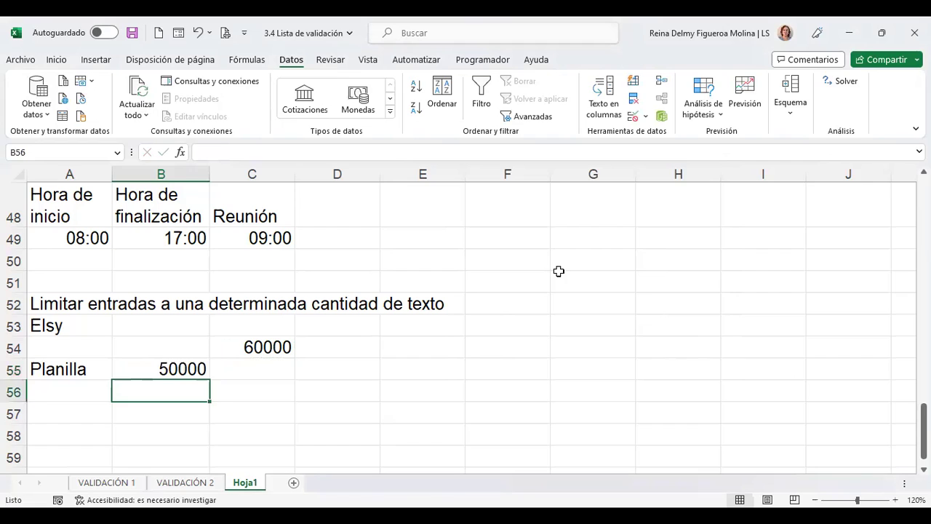
key("Up")
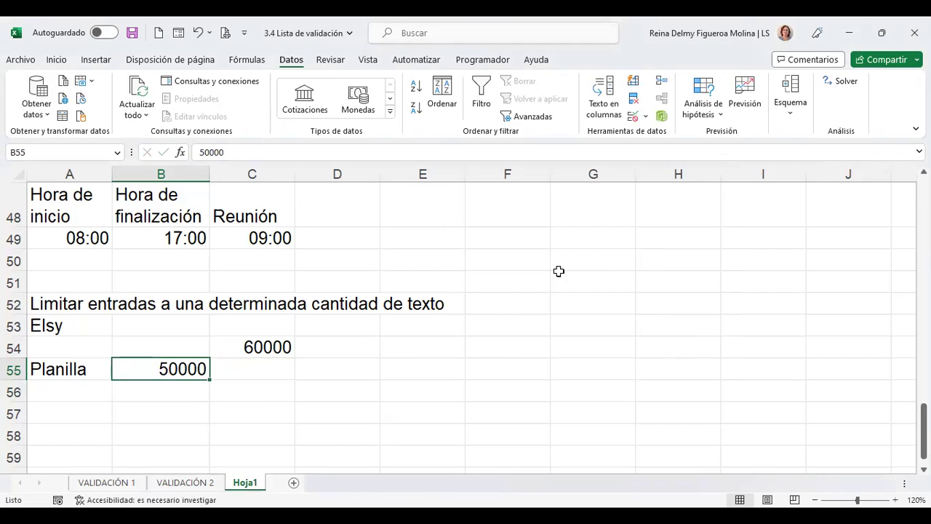